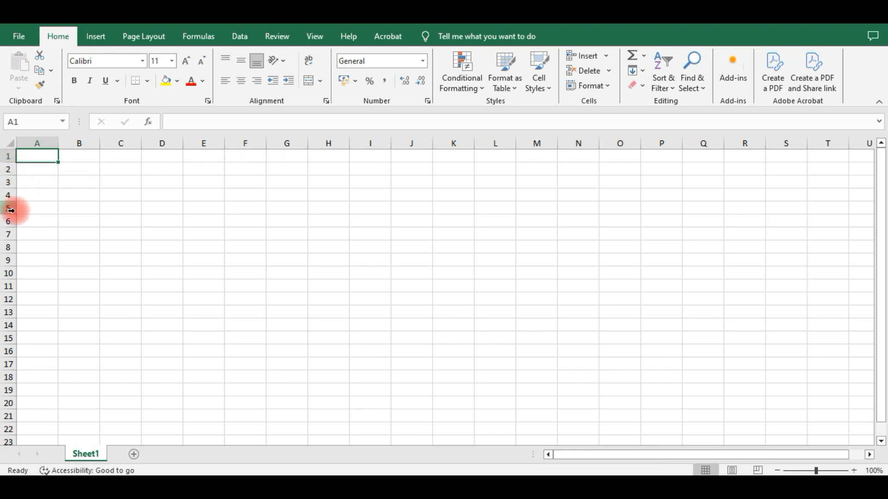
left_click(50, 179)
left_click(43, 158)
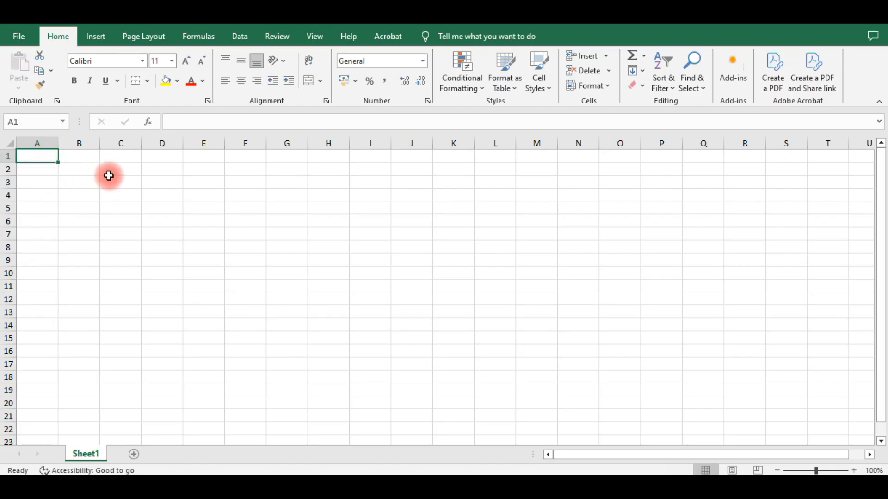
left_click_drag(109, 176, 121, 173)
left_click(134, 198)
left_click(170, 192)
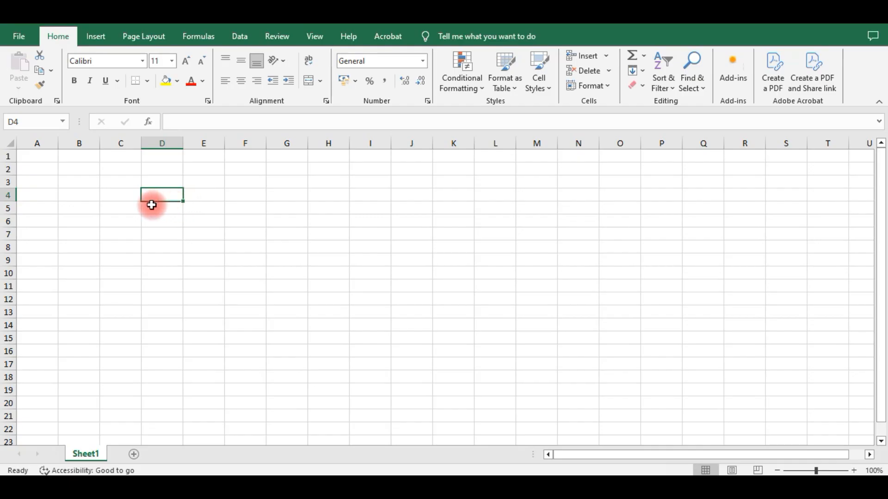
left_click(75, 194)
left_click(137, 195)
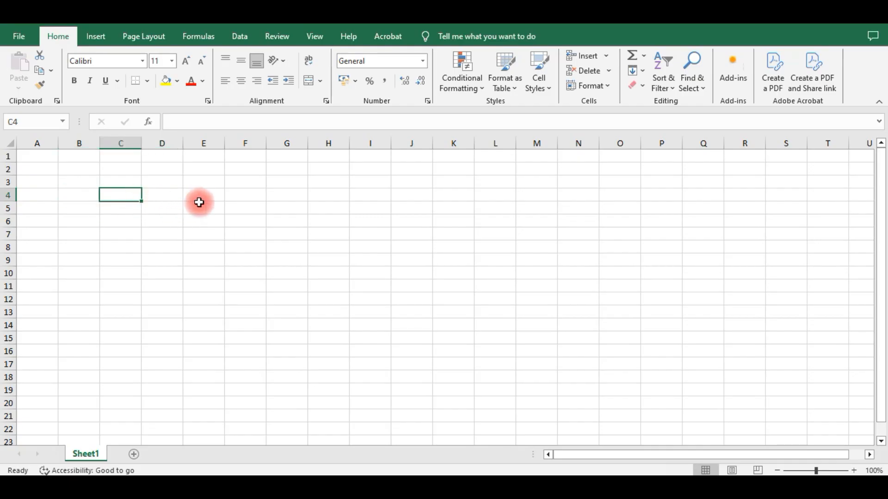
left_click(206, 208)
left_click(231, 206)
left_click(158, 203)
left_click(144, 193)
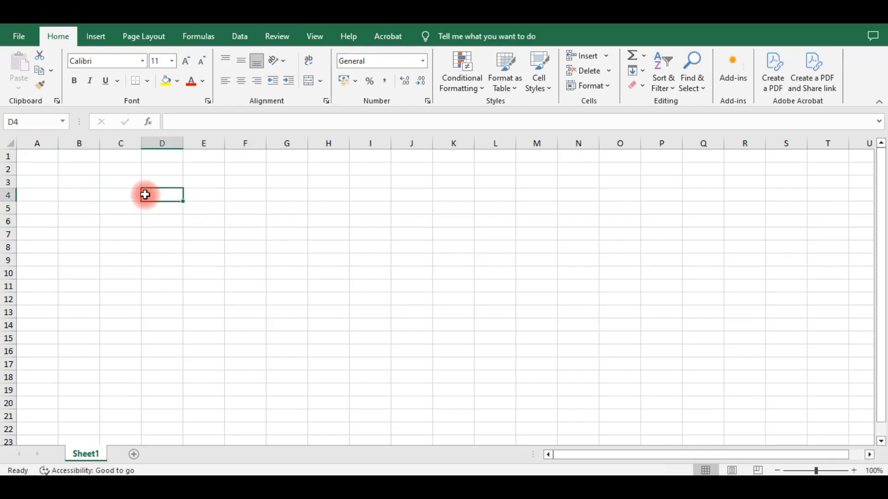
left_click(109, 194)
left_click(178, 193)
left_click(229, 196)
left_click(178, 194)
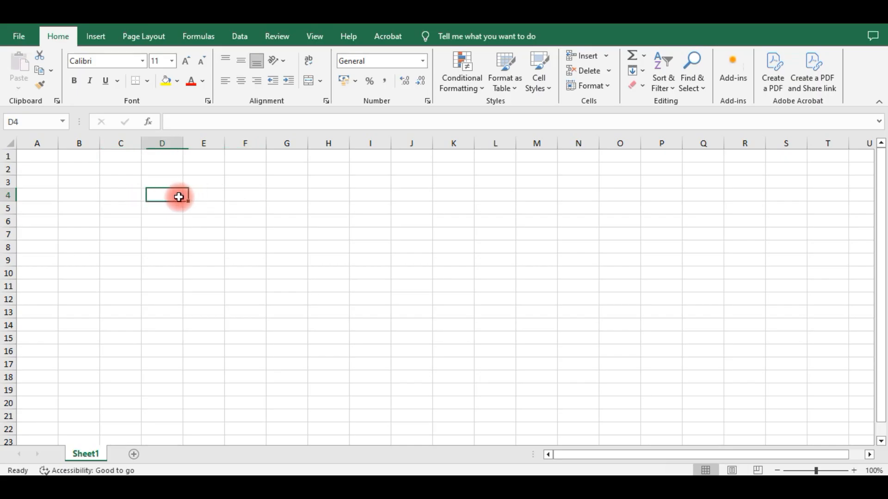
left_click(196, 194)
left_click(254, 194)
left_click(201, 196)
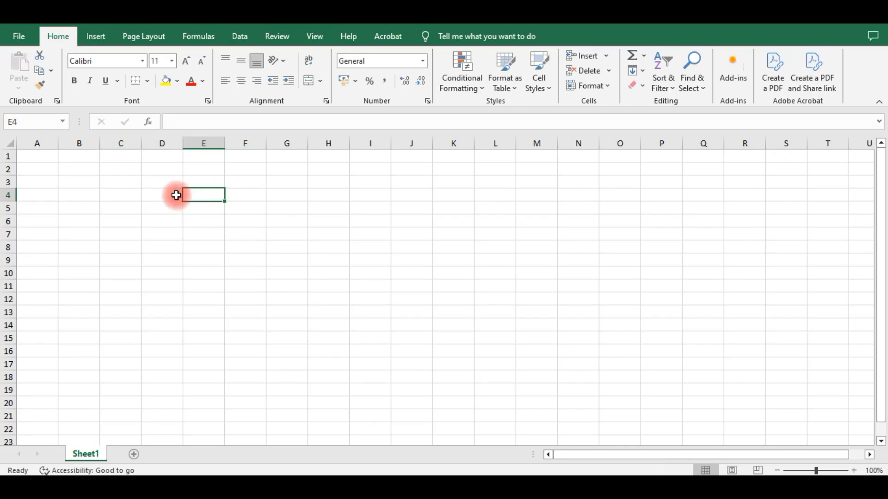
left_click(157, 194)
key("Left")
key("Left")
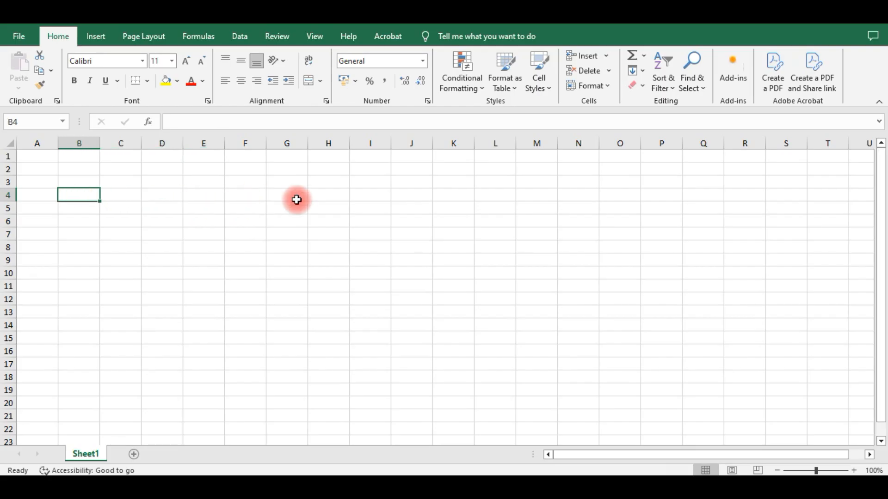
key("Up")
key("Right")
key("Right")
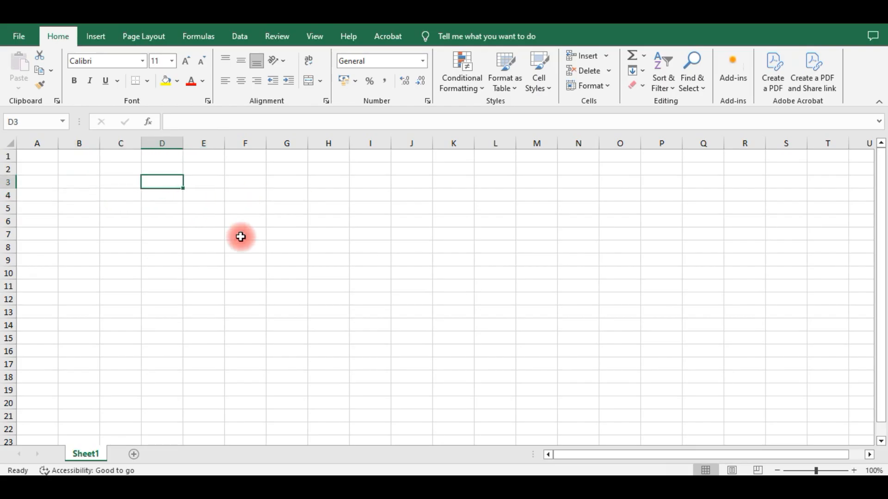
left_click(147, 199)
left_click(237, 190)
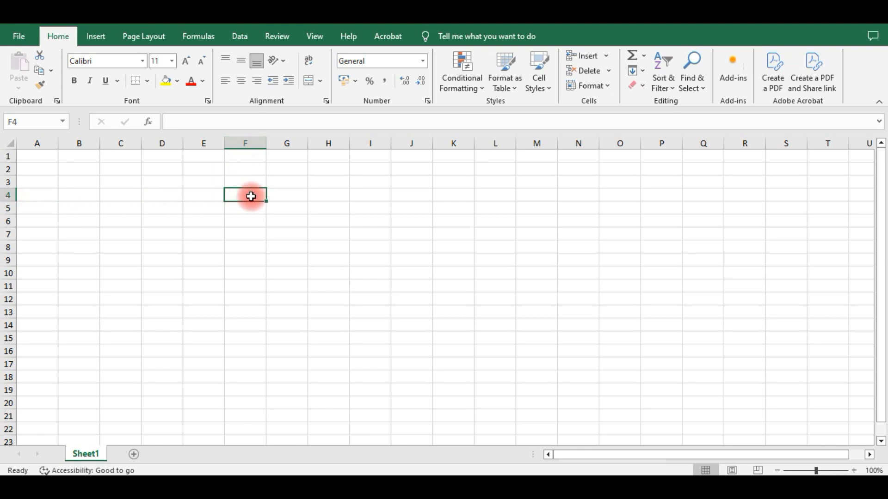
left_click(159, 211)
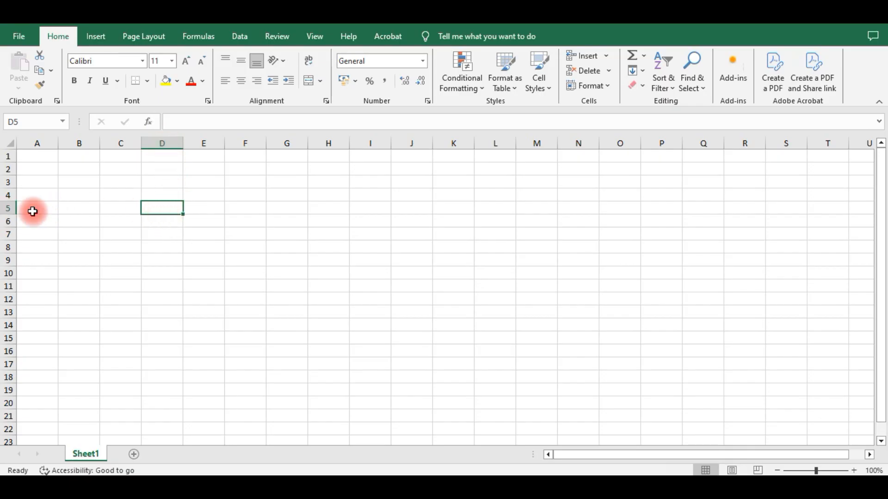
Enter a sample first name in cell F5 and clear the cell again.
left_click(252, 208)
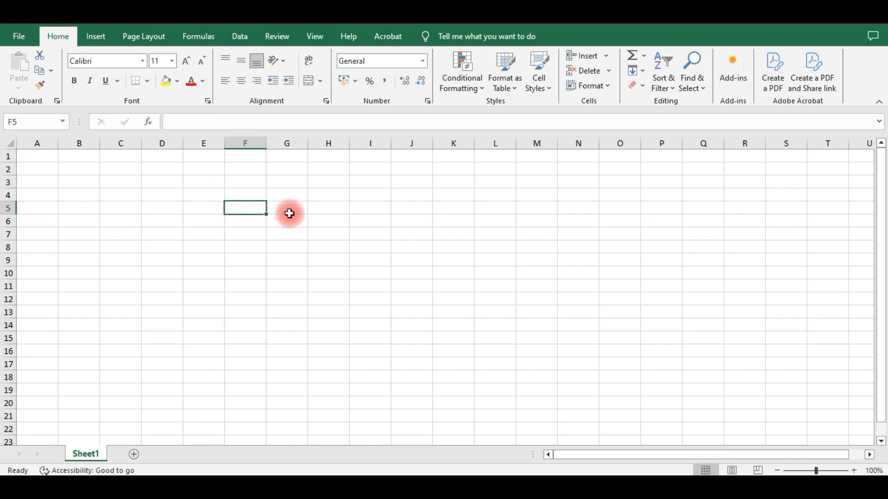
type("ram")
key("Return")
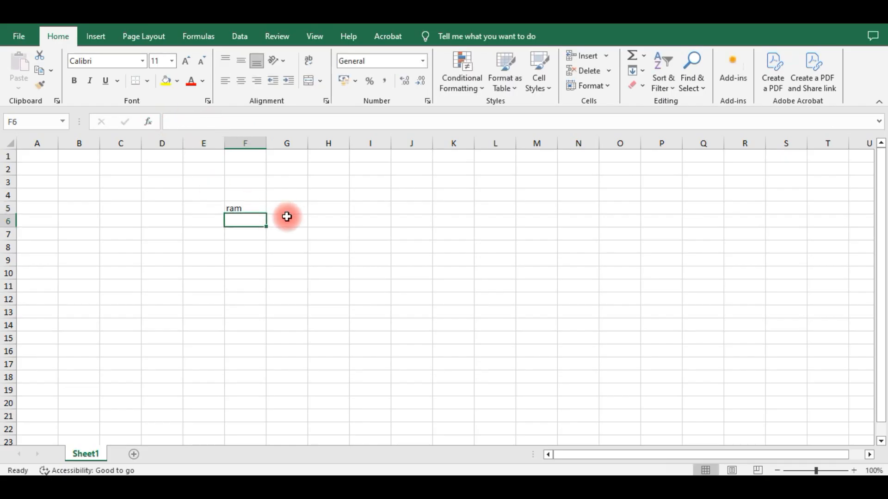
key("Up")
key("BackSpace")
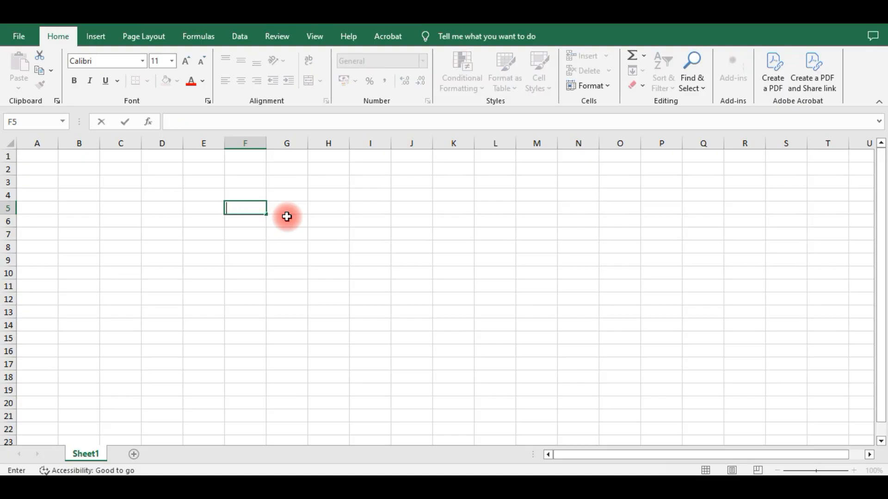
Start a SUM formula in cell F5 and cancel the entry.
type("=suma")
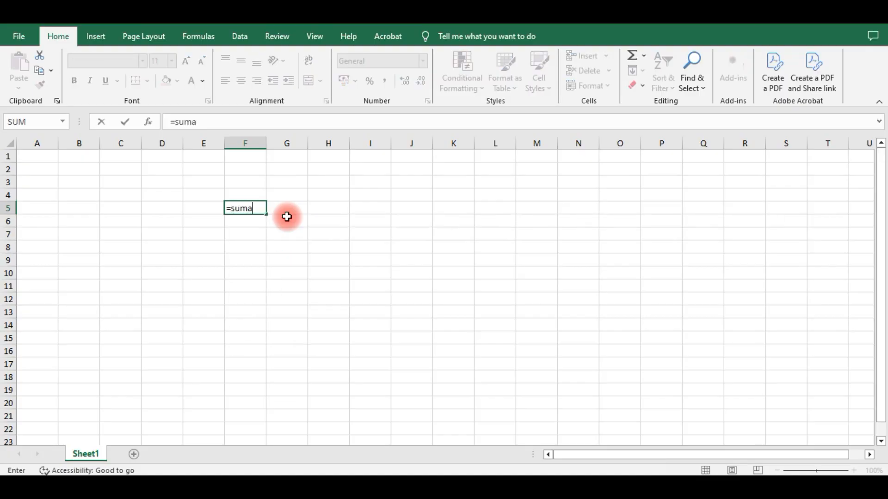
key("BackSpace")
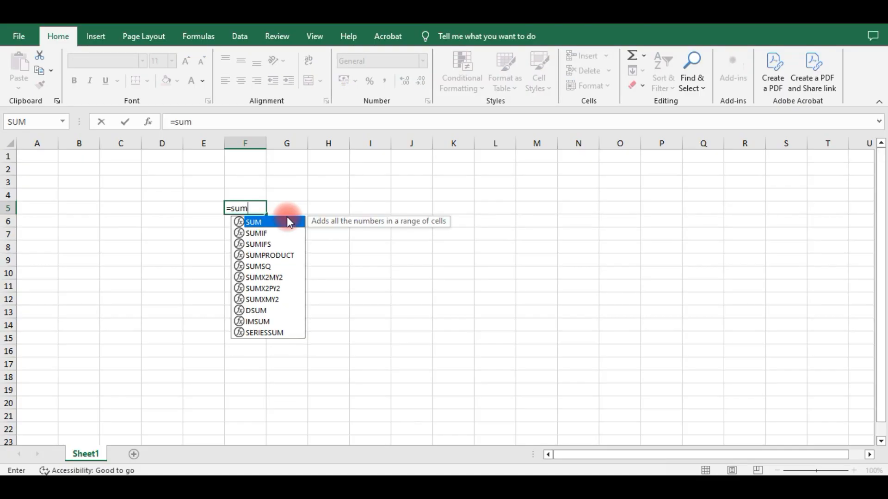
key("Tab")
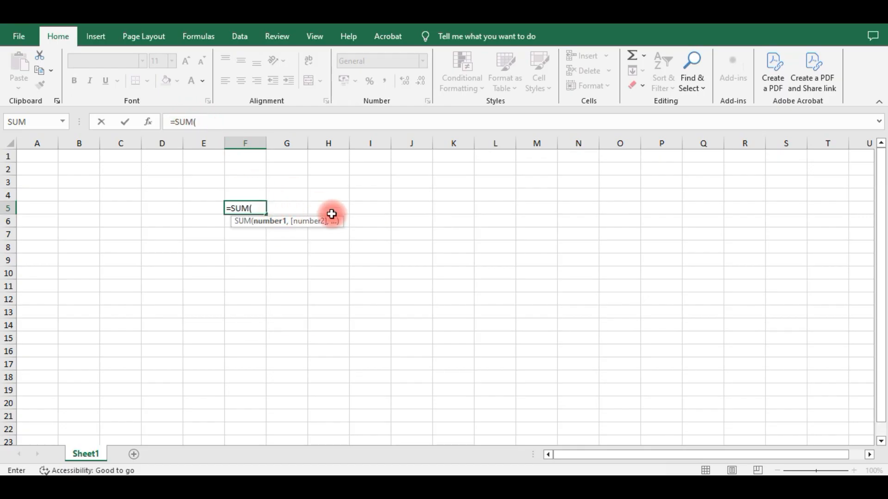
key("BackSpace")
key("Escape")
key("Escape")
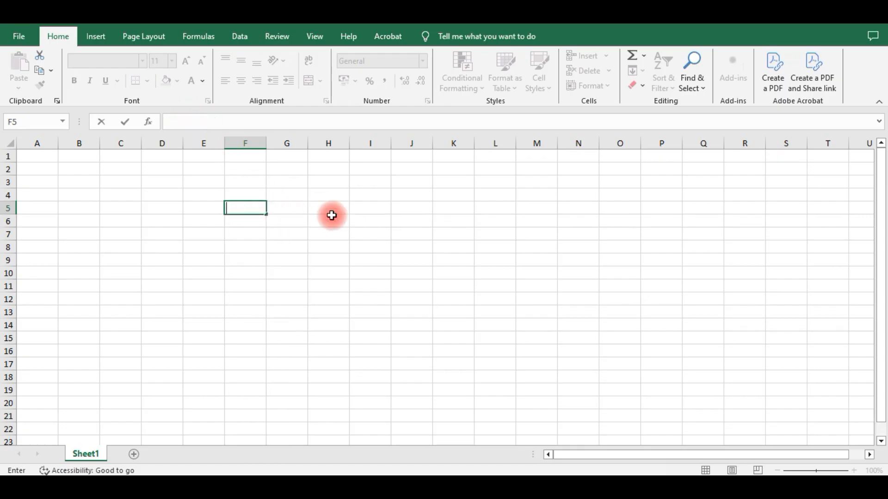
left_click(313, 216)
left_click(190, 210)
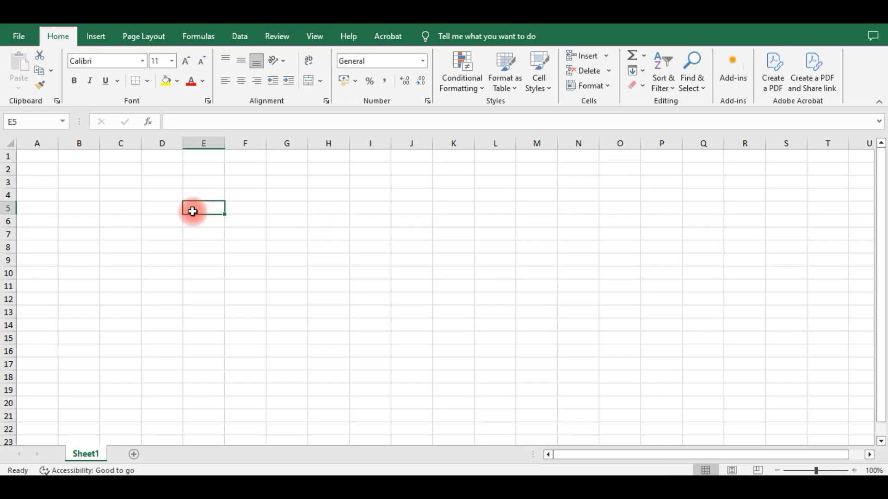
left_click(111, 192)
left_click(272, 205)
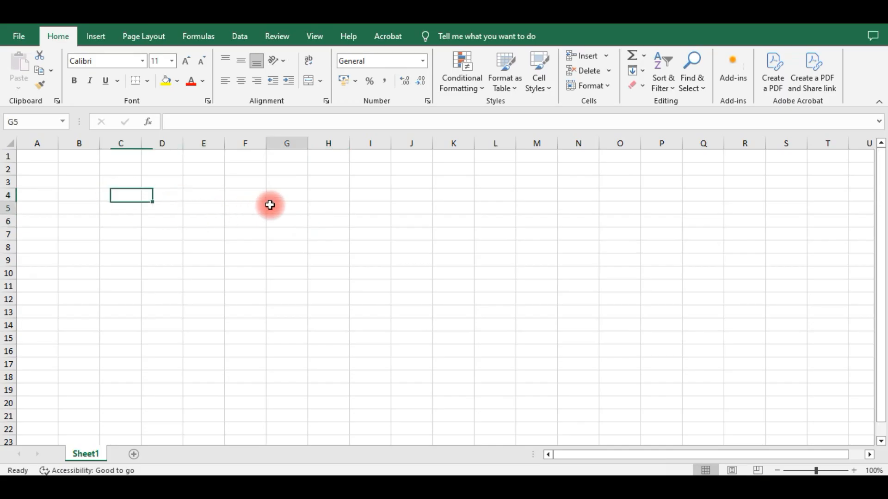
left_click(178, 184)
Enter the column headers "name", "class" and "roll no" in cells A1 to C1.
left_click(37, 162)
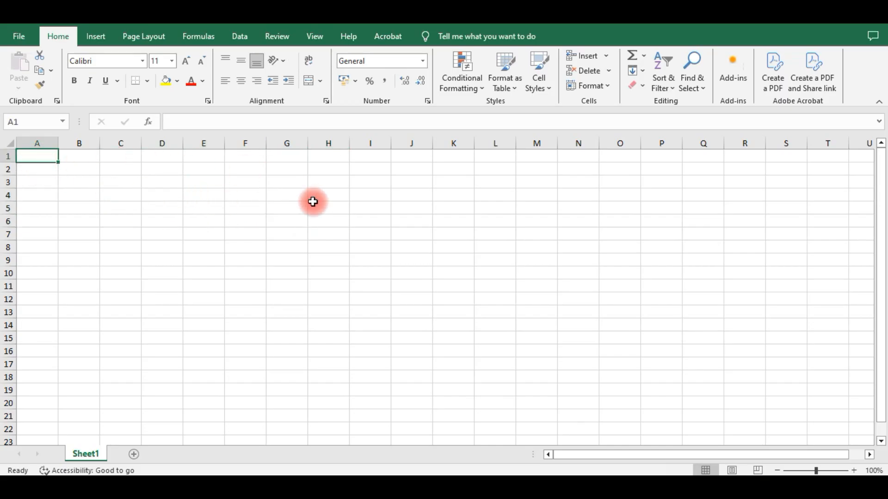
type("name")
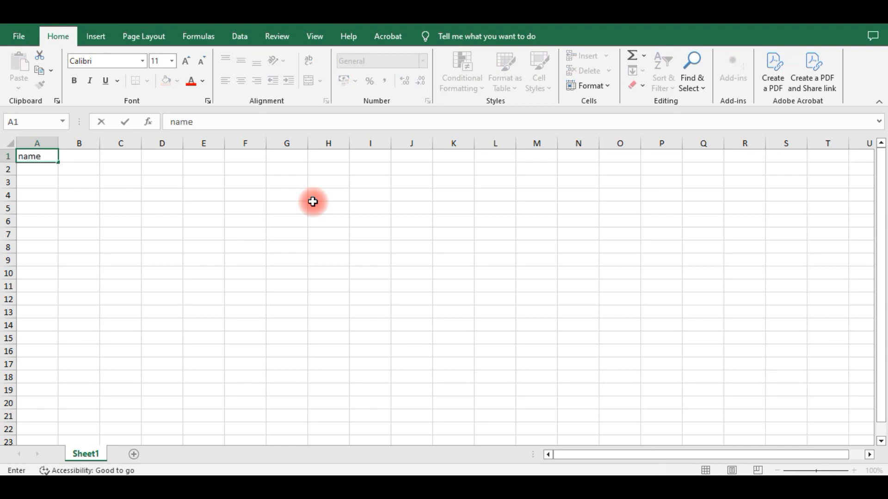
key("Tab")
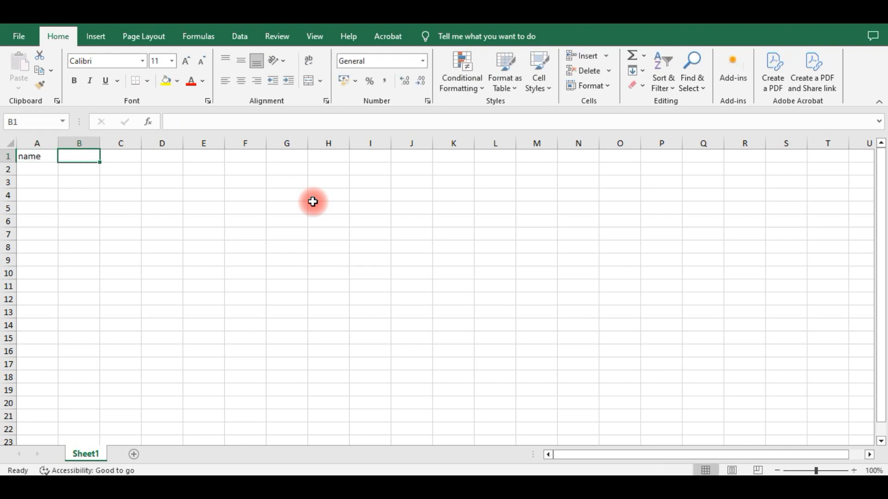
type("class")
key("Tab")
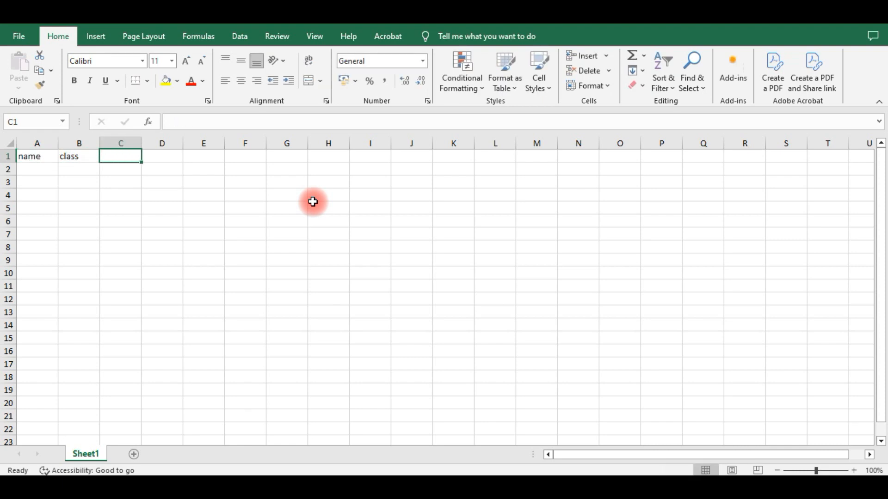
type("roll no")
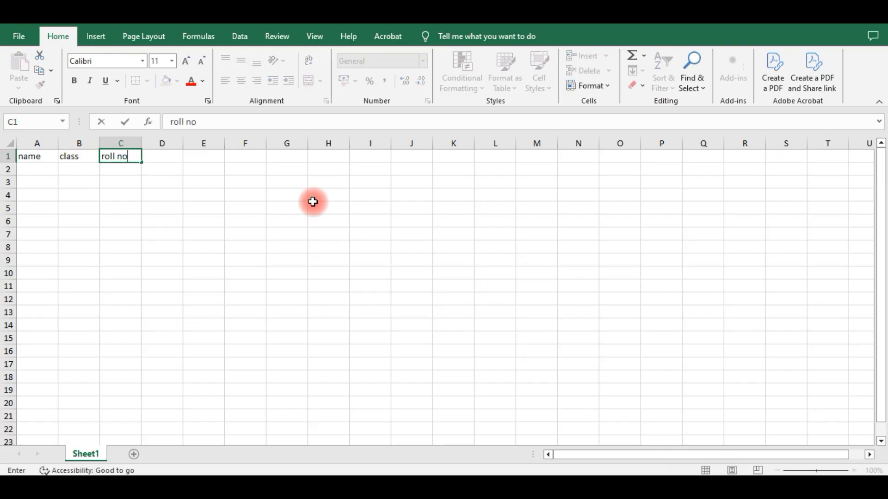
key("Return")
Enter the first three students' first names in cells A2 to A4 of the name column.
type("ram")
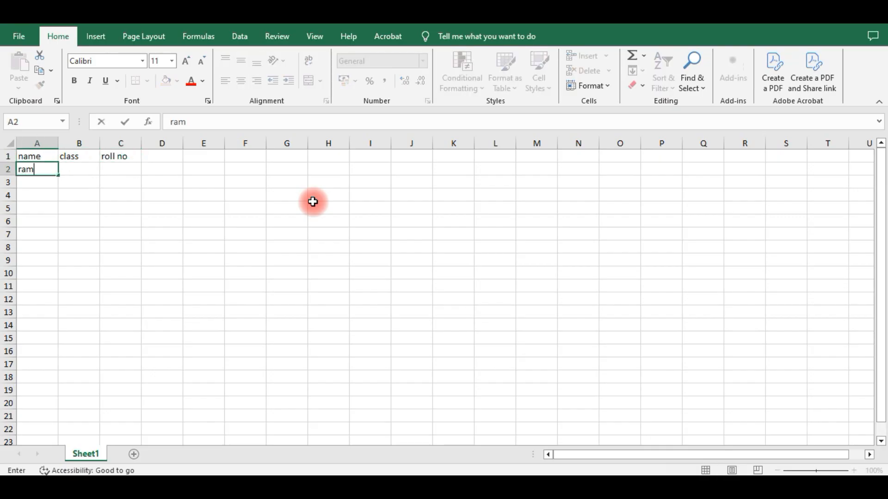
key("Return")
type("shyam")
key("Return")
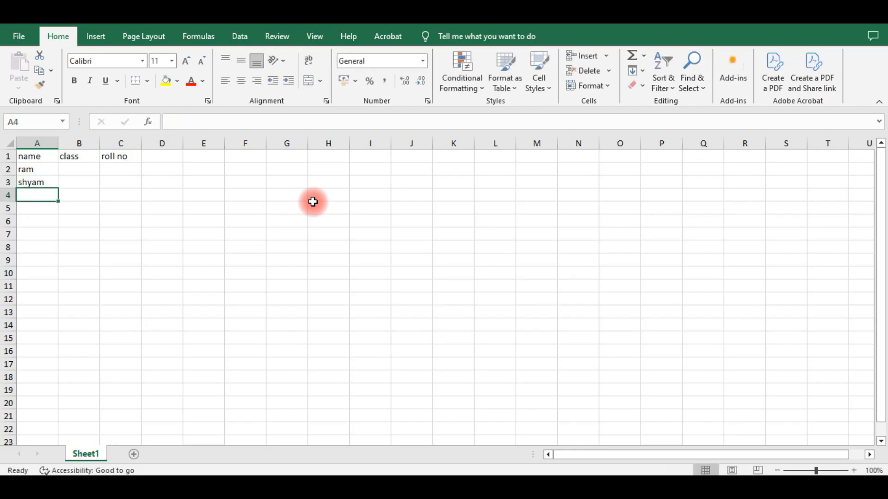
type("m,")
type("h")
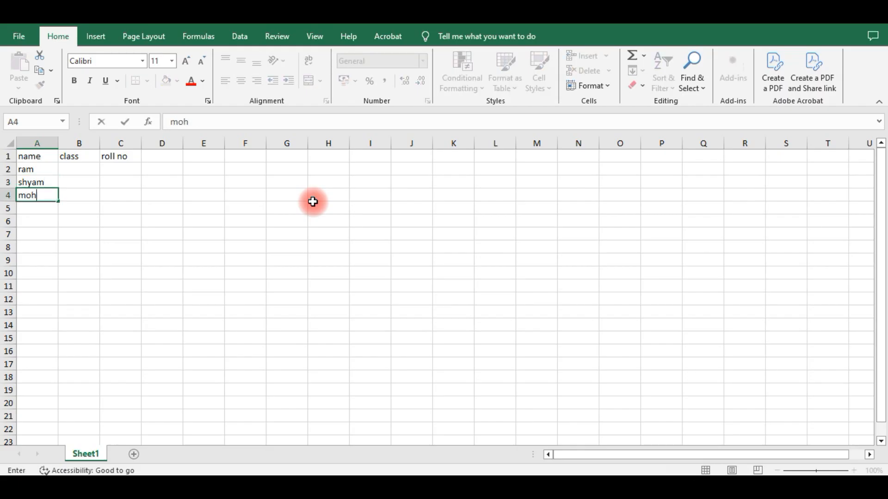
type("an")
key("Return")
Enter four more students' first names in cells A5 to A8 of the name column.
type("suresh")
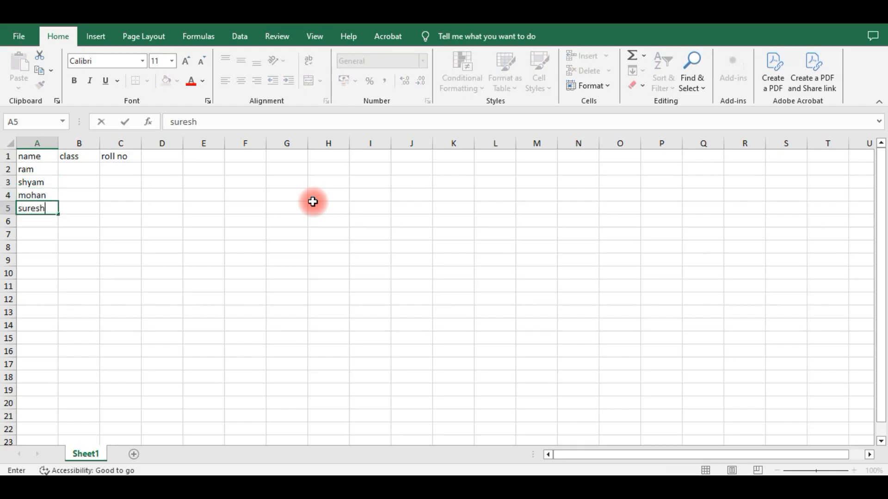
key("Return")
type("ramesh")
key("Return")
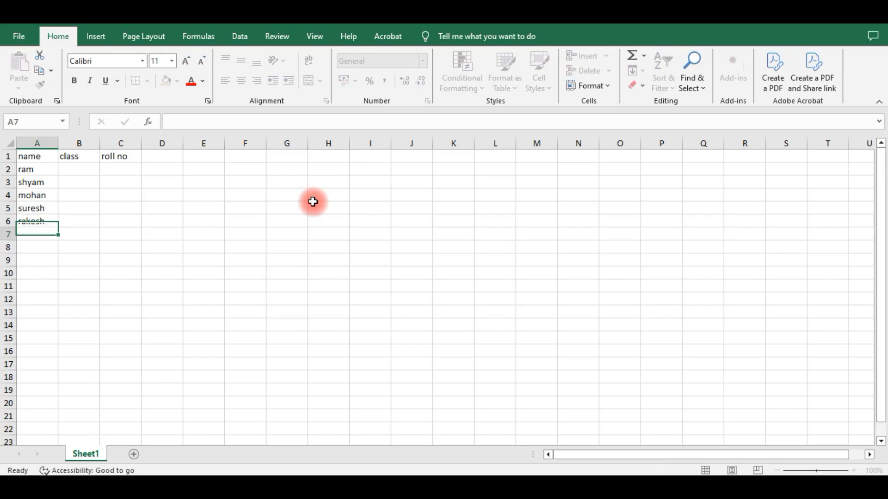
type("ajay")
key("Return")
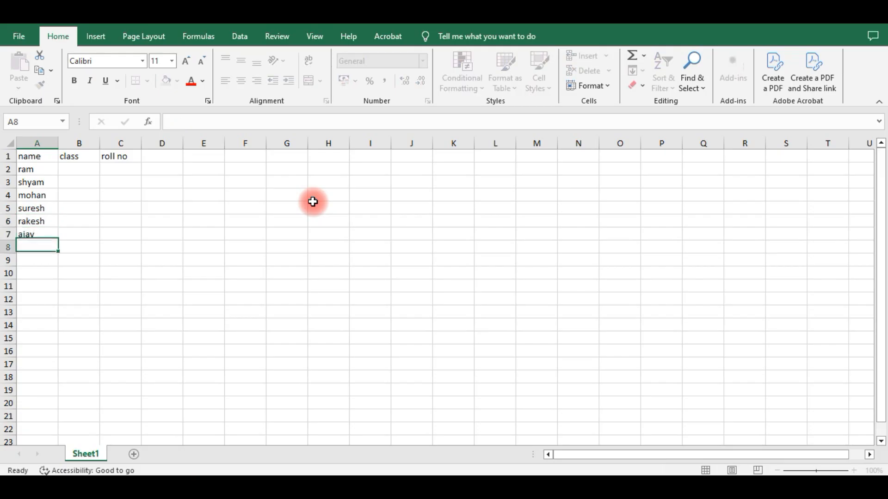
type("anil")
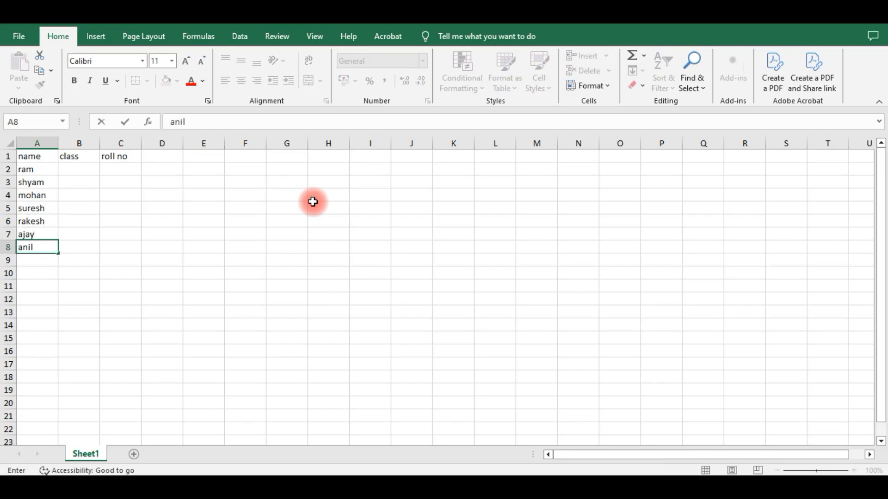
Enter 10 in the class column from B2 to B6 and clear it again from B3 to B6.
left_click(93, 166)
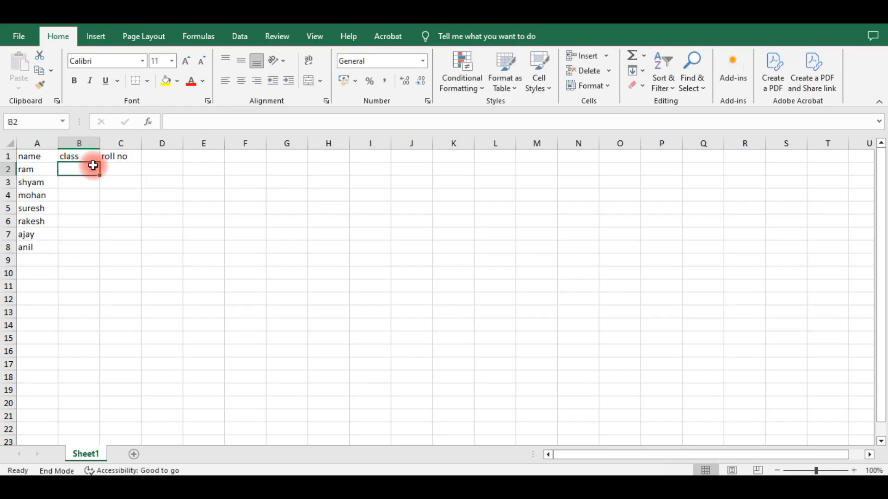
type("10")
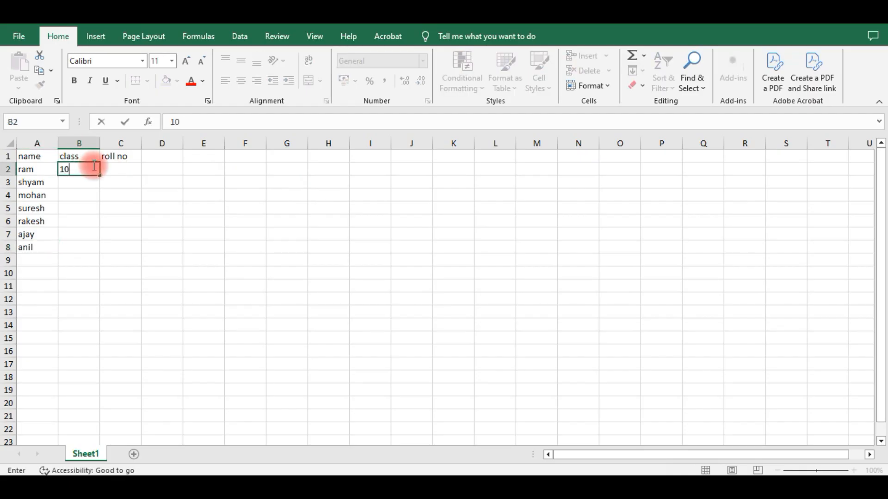
key("Return")
type("10")
key("Return")
type("10")
key("Return")
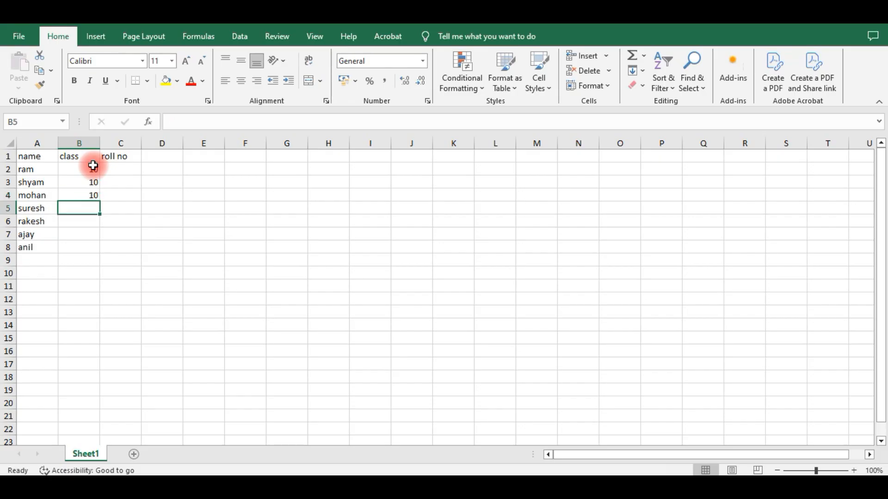
type("10")
key("Return")
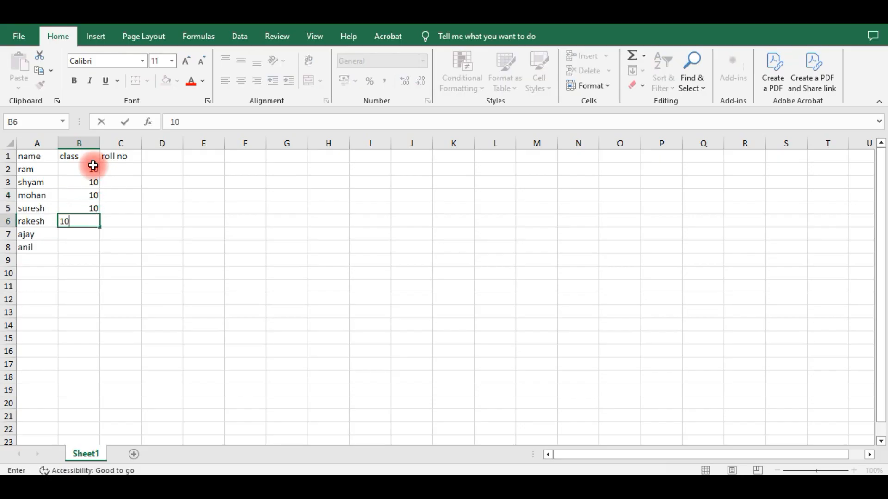
key("Up")
key("Up")
key("Up")
left_click(135, 222)
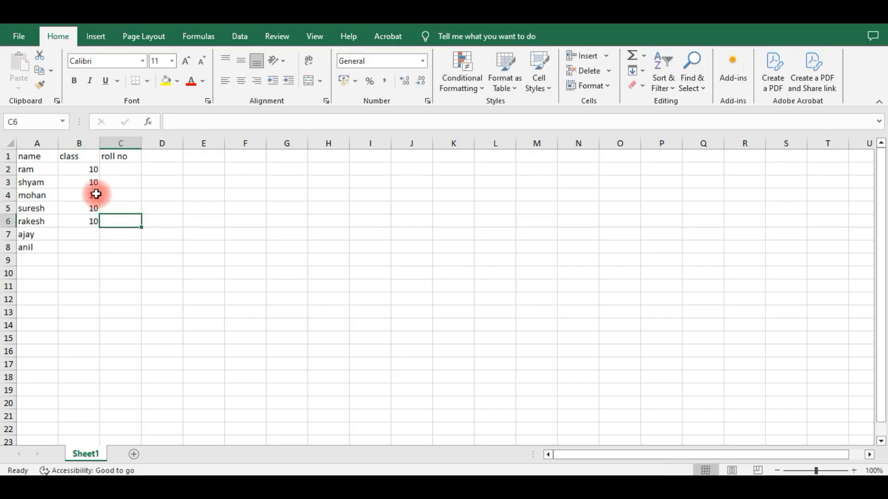
left_click_drag(86, 183, 93, 221)
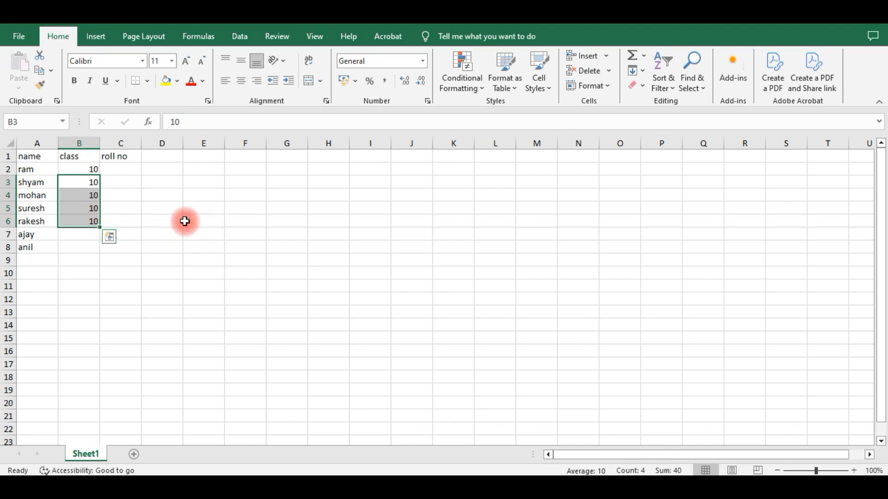
key("Delete")
Try filling the class value 10 from cell B2 down to B8 and undo the entries.
left_click(87, 169)
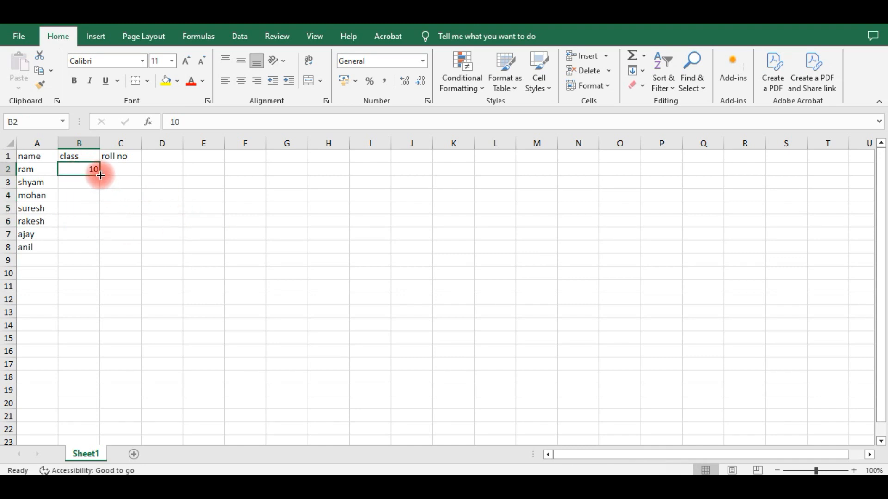
left_click_drag(101, 175, 105, 254)
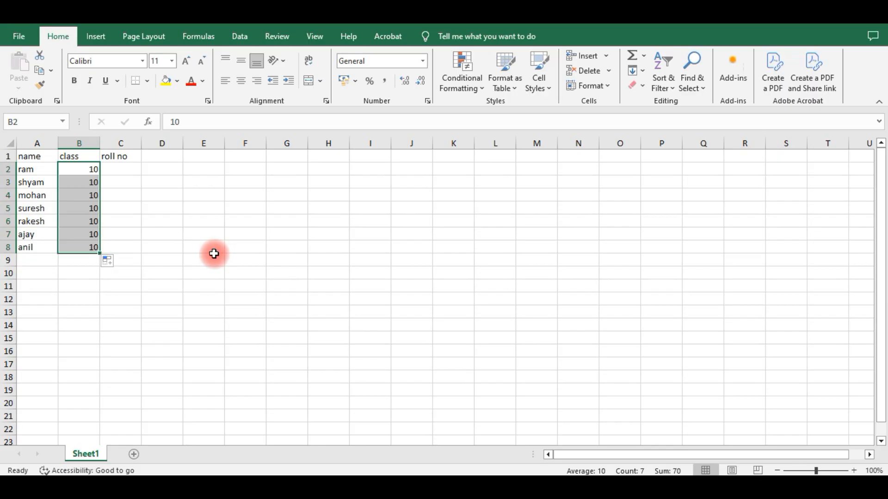
key("ctrl+z")
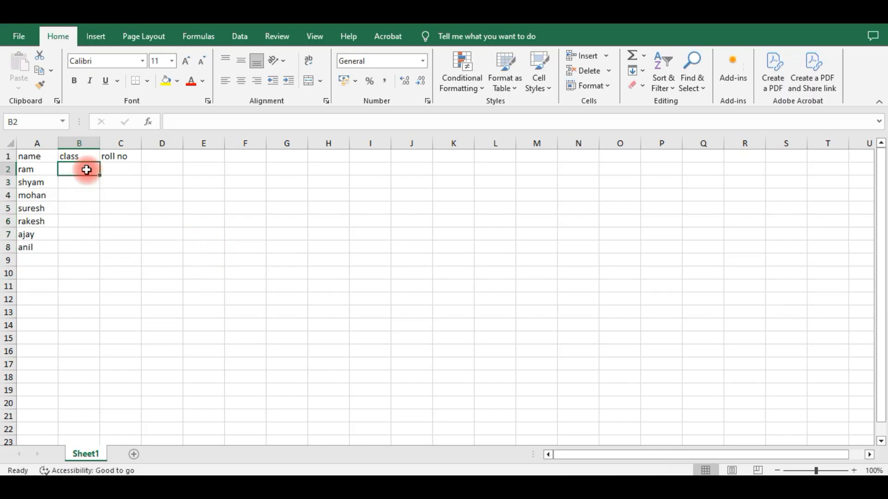
Re-enter 10 in cell B2, extend it down to B8 with the fill handle, and undo the entries.
type("10")
left_click(120, 168)
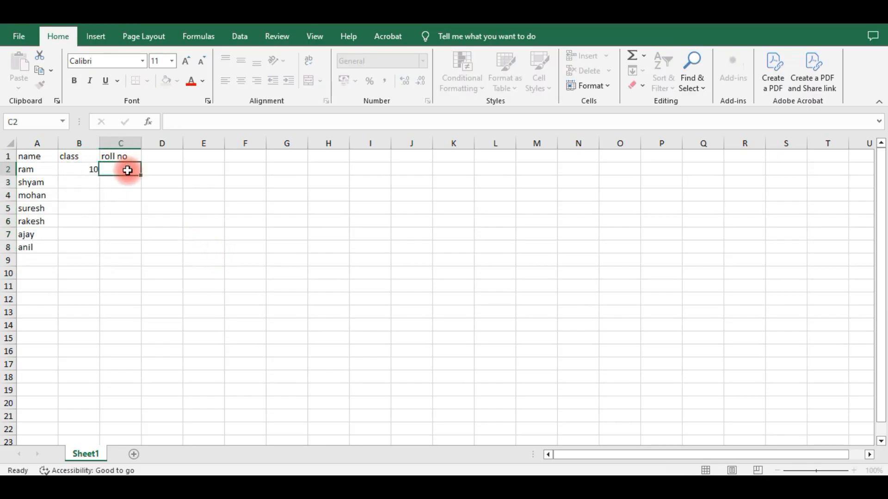
left_click(76, 169)
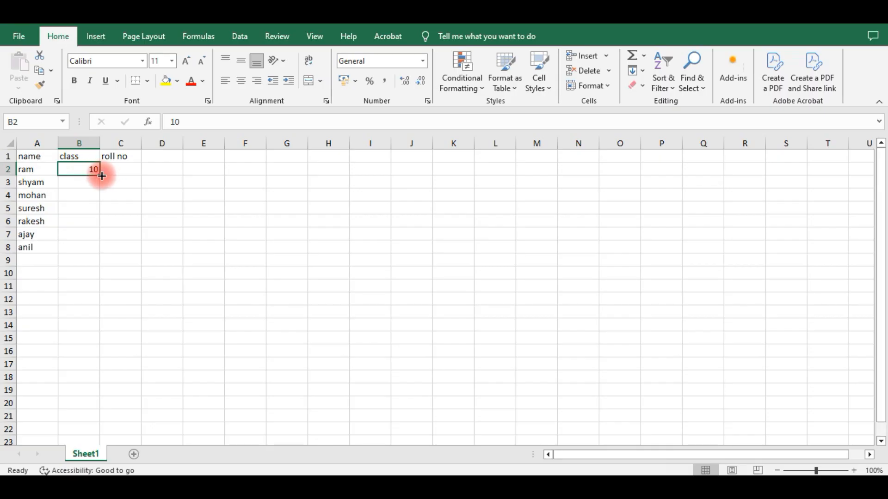
left_click_drag(102, 177, 105, 254)
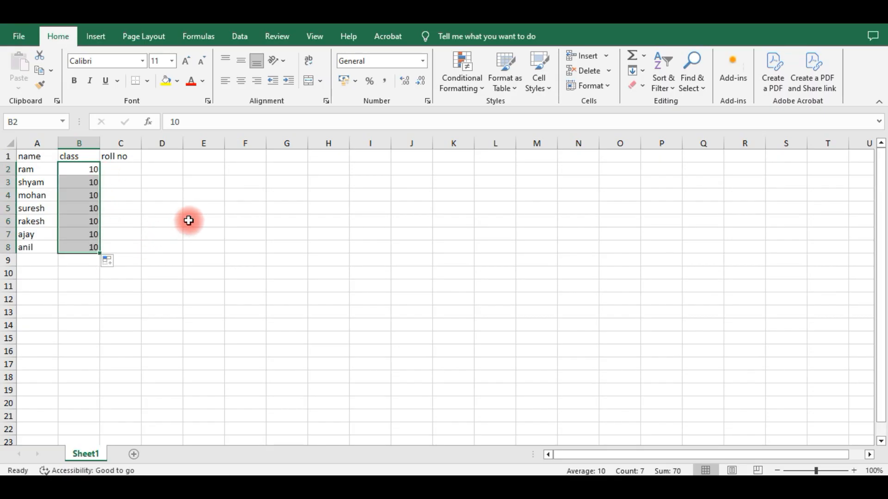
key("ctrl+z")
Enter class 10 in cell B2 and auto-fill it down to the last student row, B8.
type("1")
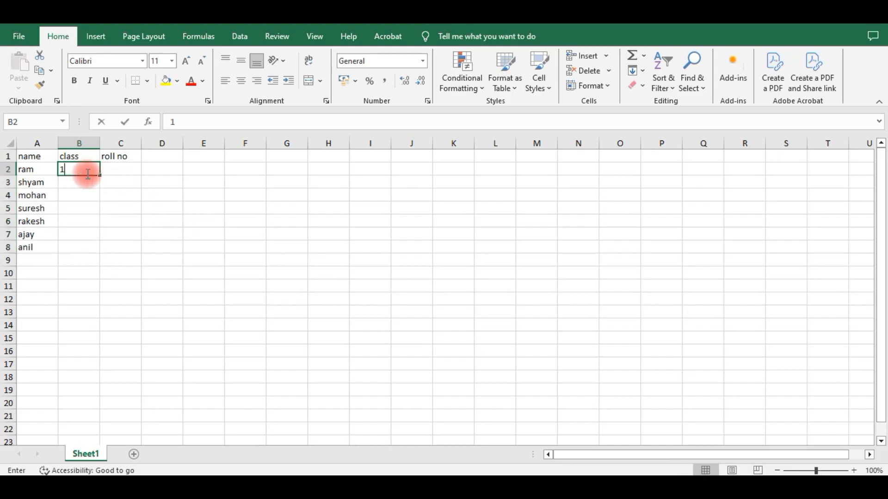
type("0")
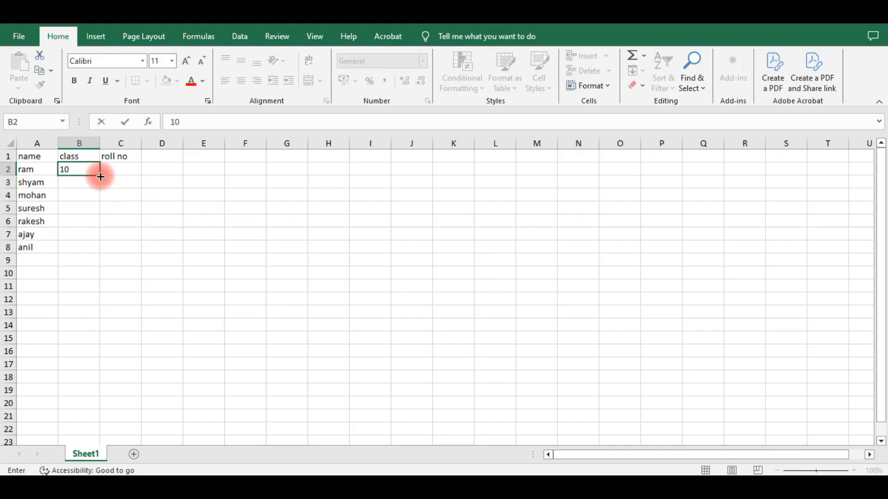
double_click(101, 177)
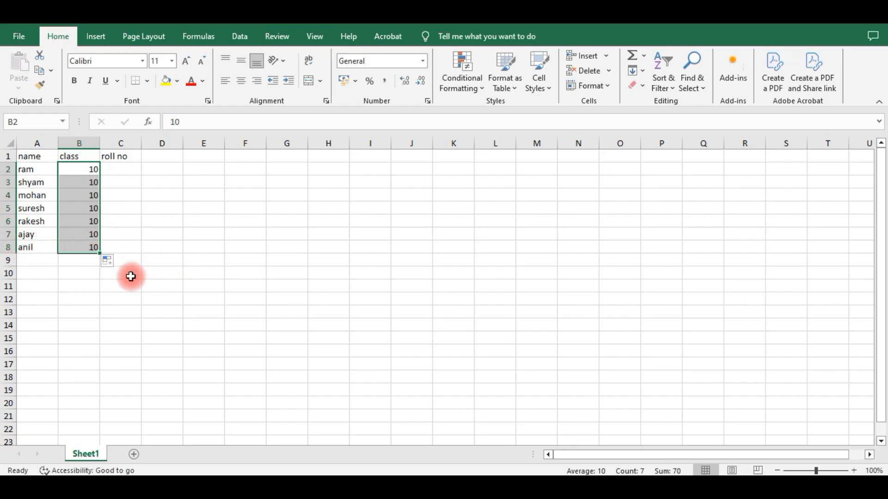
Enter the roll numbers 101, 102 and 103 in cells C2 to C4.
left_click(122, 173)
type("10")
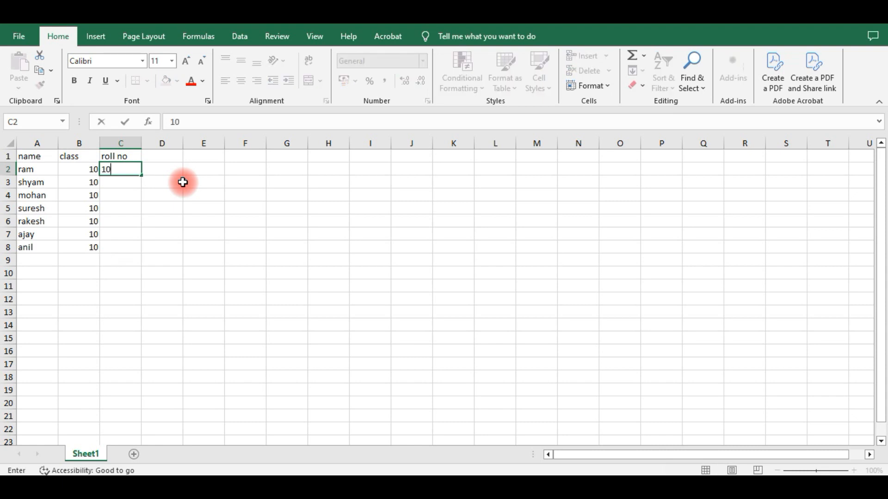
type("1")
key("Return")
type("102")
key("Return")
type("10")
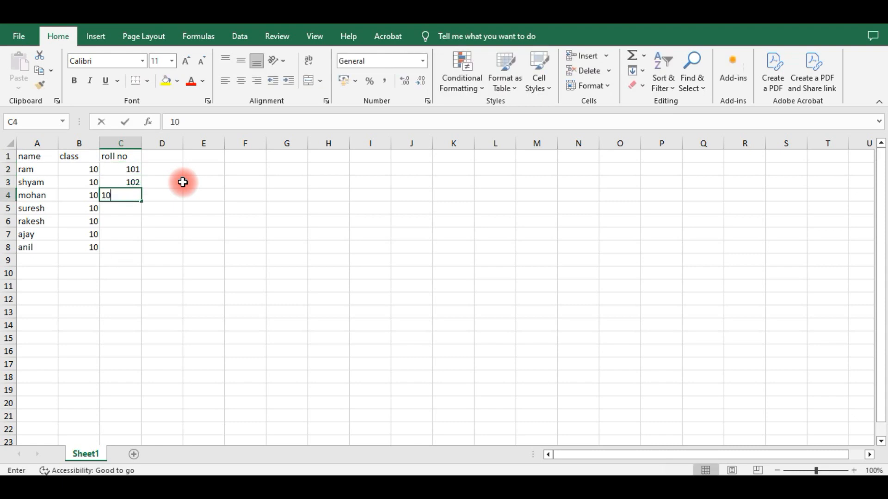
type("3")
key("Return")
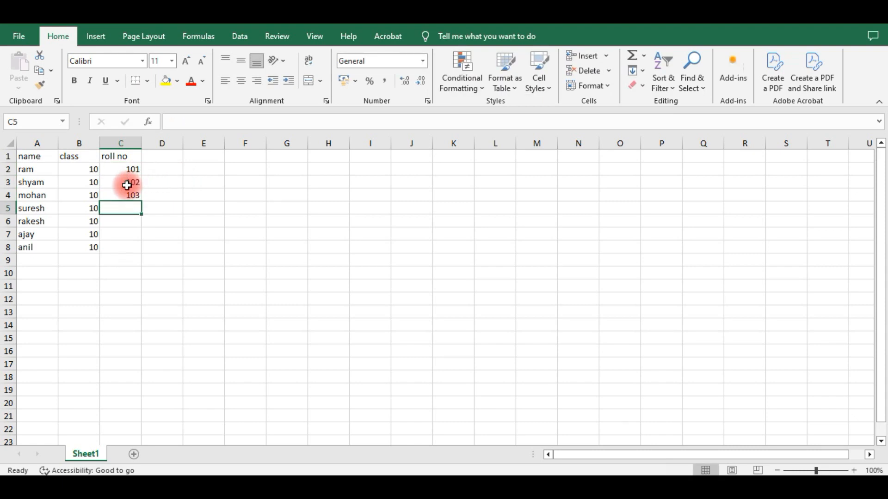
Clear the roll numbers in C3 and C4 and extend 101 from C2 down to C8 using Fill Series.
mouse_move(127, 184)
left_mouse_down()
mouse_move(127, 208)
mouse_move(165, 186)
mouse_move(131, 175)
left_mouse_up()
left_click(127, 169)
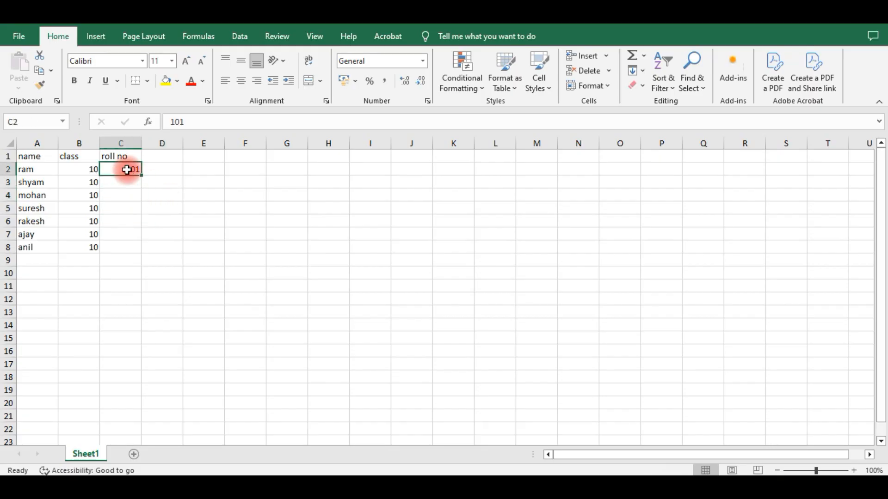
left_click(187, 217)
left_click(128, 170)
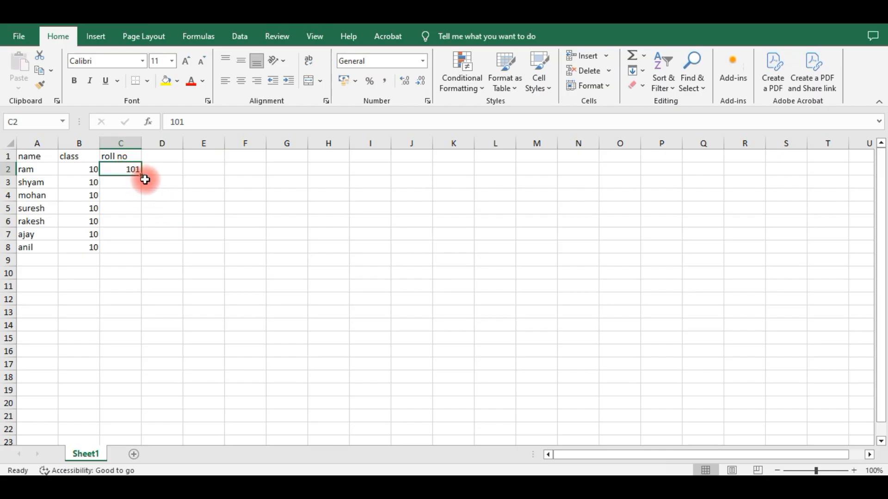
left_click_drag(141, 175, 142, 257)
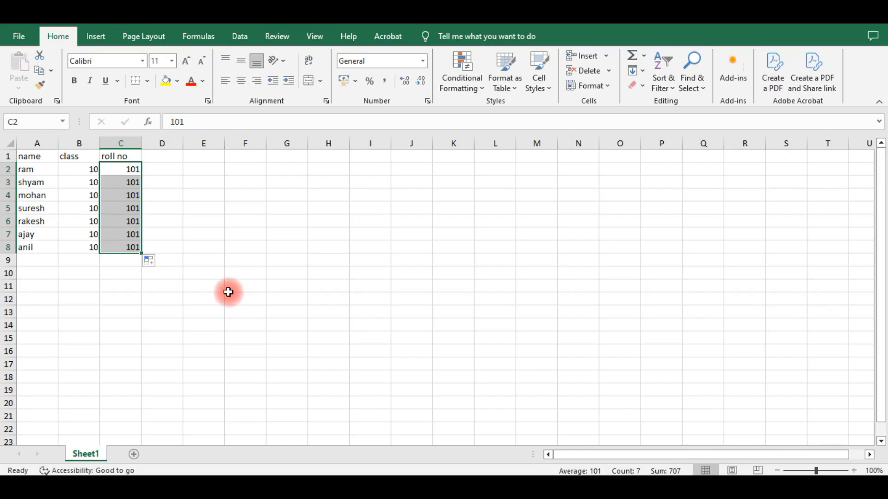
left_click(154, 262)
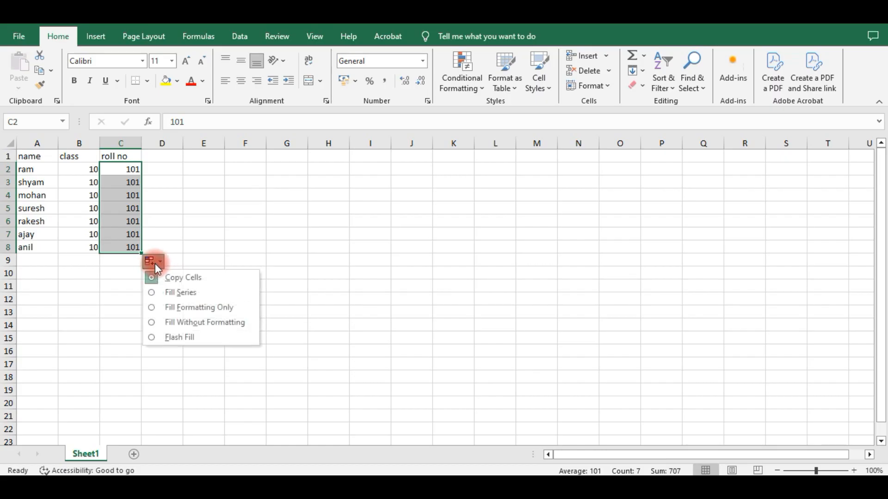
left_click(171, 293)
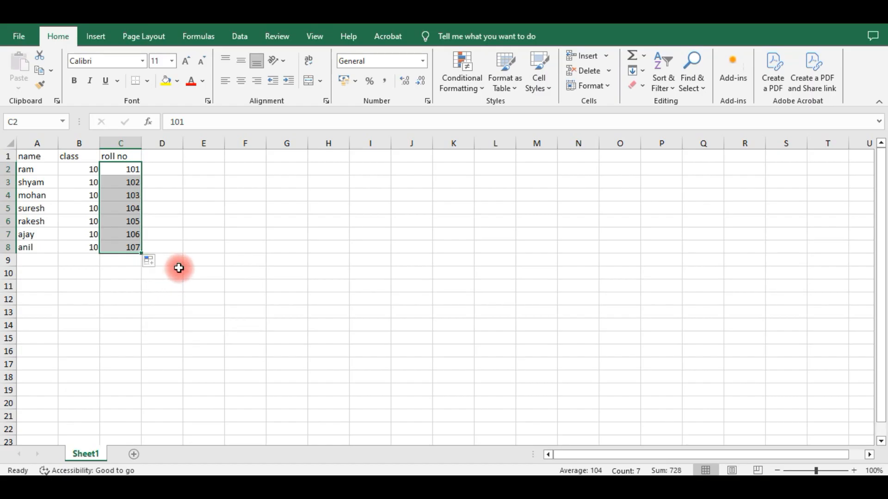
Replace the roll numbers with 101 in C2 and 103 in C3, and extend that pattern down to C8.
key("Delete")
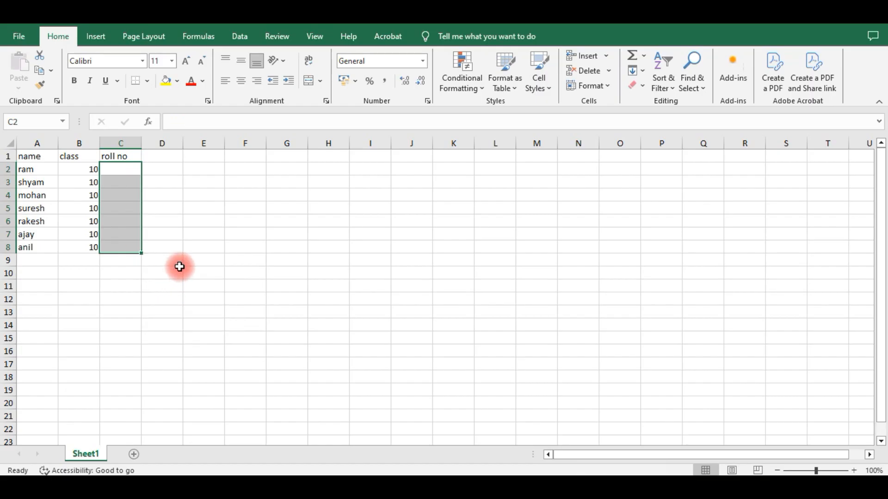
key("Up")
key("Down")
type("10")
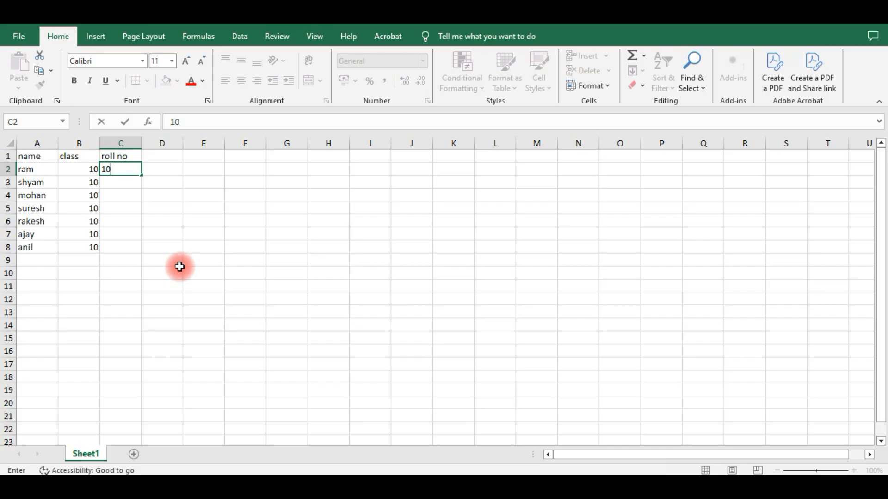
type("1")
key("Return")
type("1")
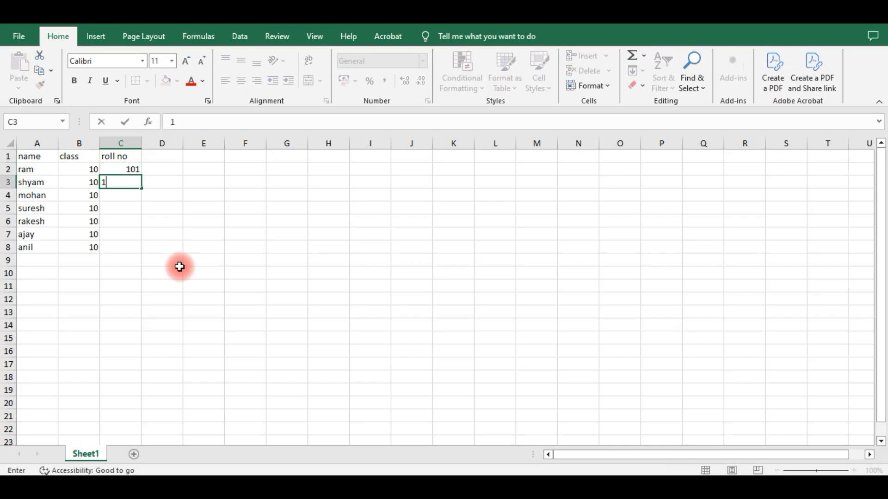
left_click(189, 246)
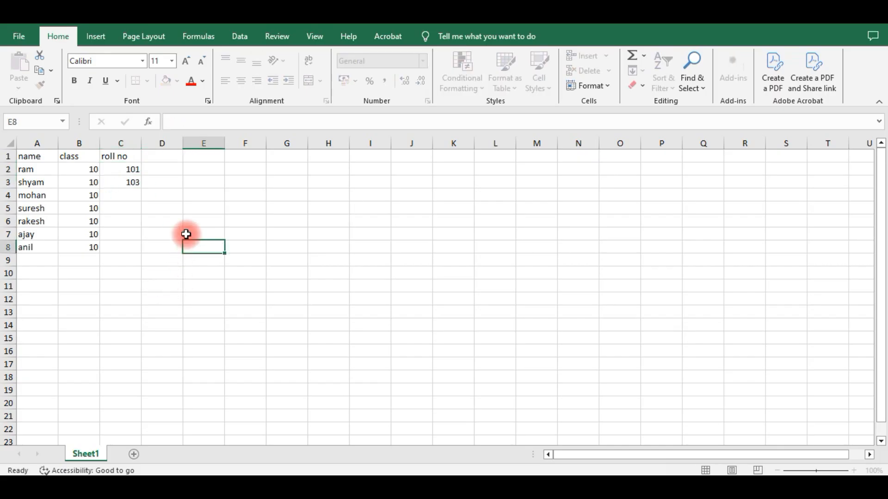
left_click_drag(129, 169, 144, 253)
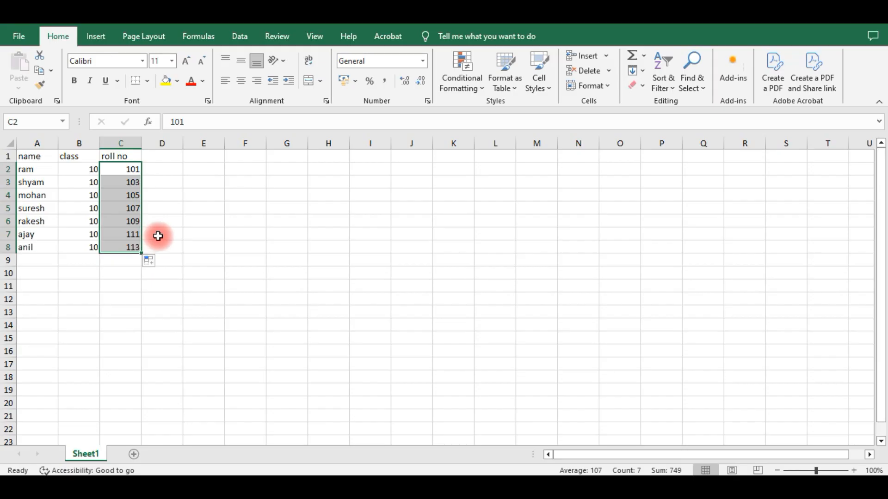
Clear all roll numbers from cells C2 to C8.
key("Delete")
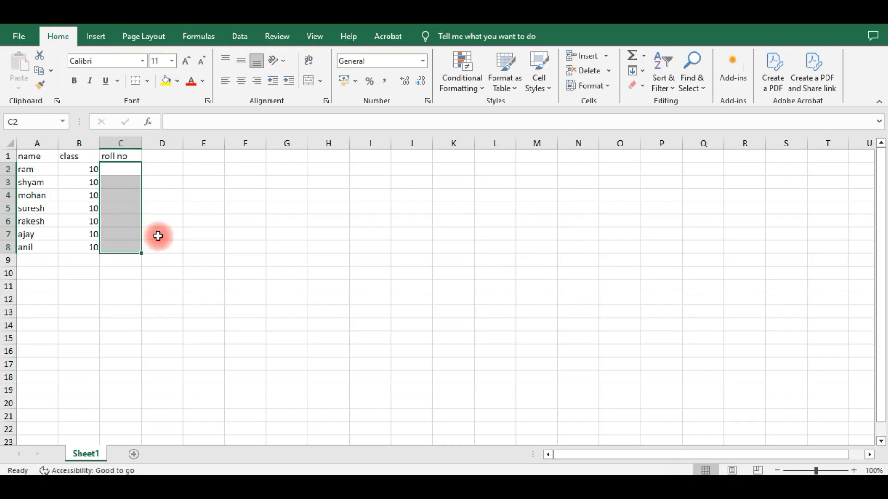
key("Up")
key("Down")
left_click(131, 233)
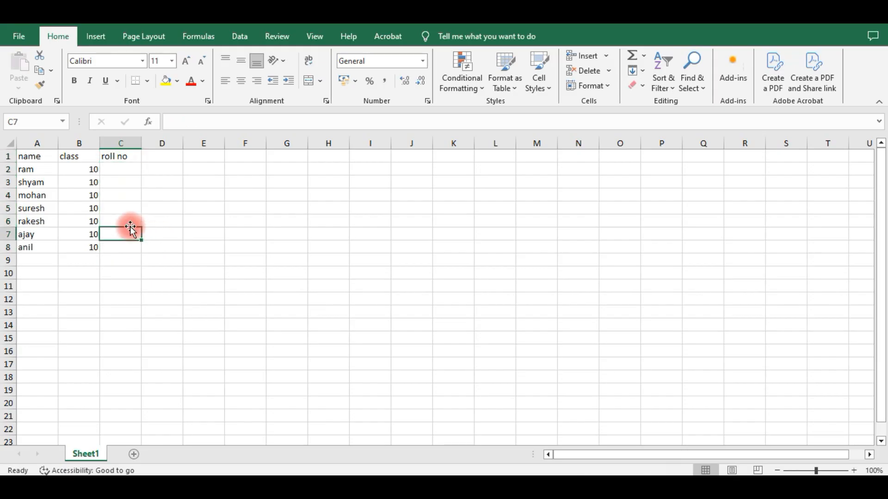
Enter roll number 101 in cell C2 and fill it down to C8 as a consecutive series with Fill Series.
left_click(125, 172)
type("101")
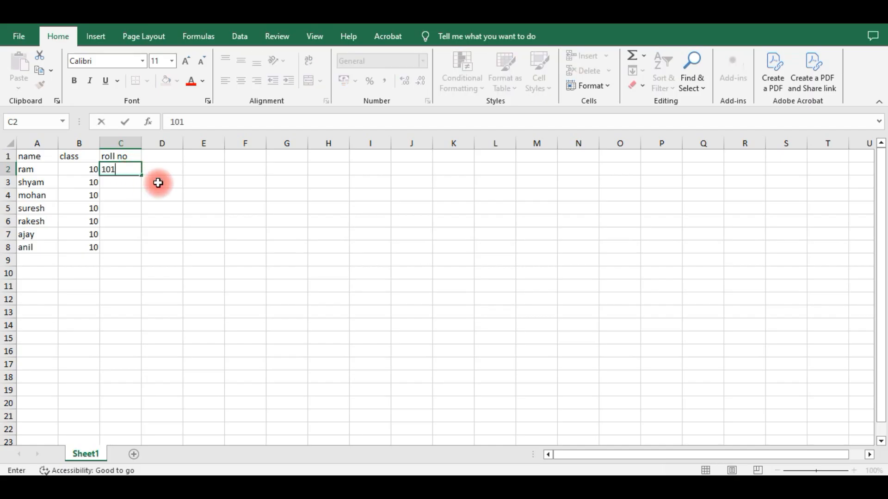
key("Return")
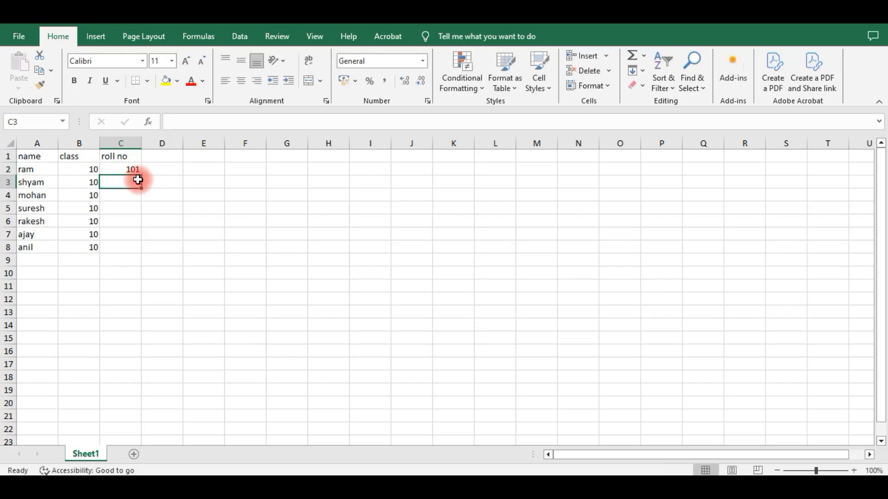
left_click(134, 169)
left_click_drag(143, 176, 143, 254)
left_click(158, 264)
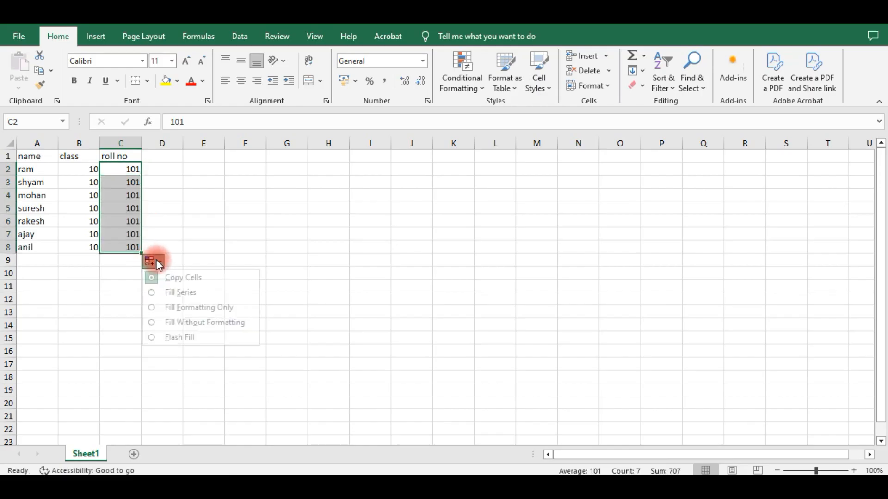
left_click(171, 293)
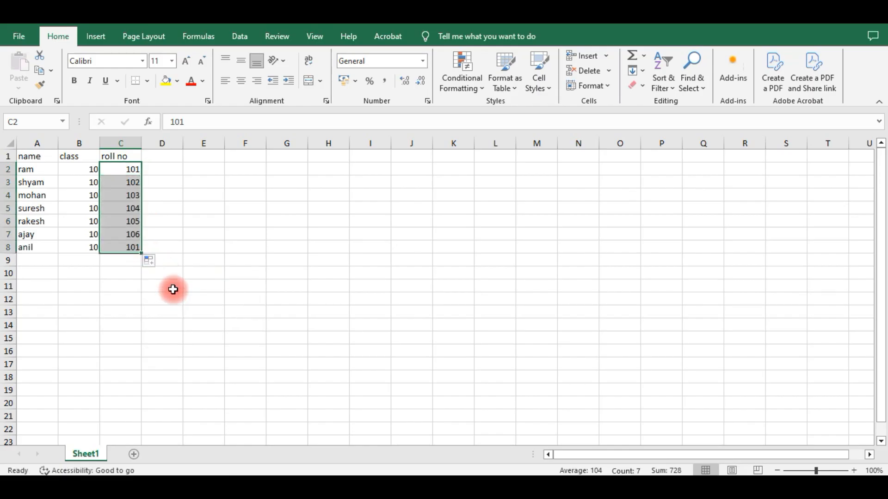
left_click(169, 208)
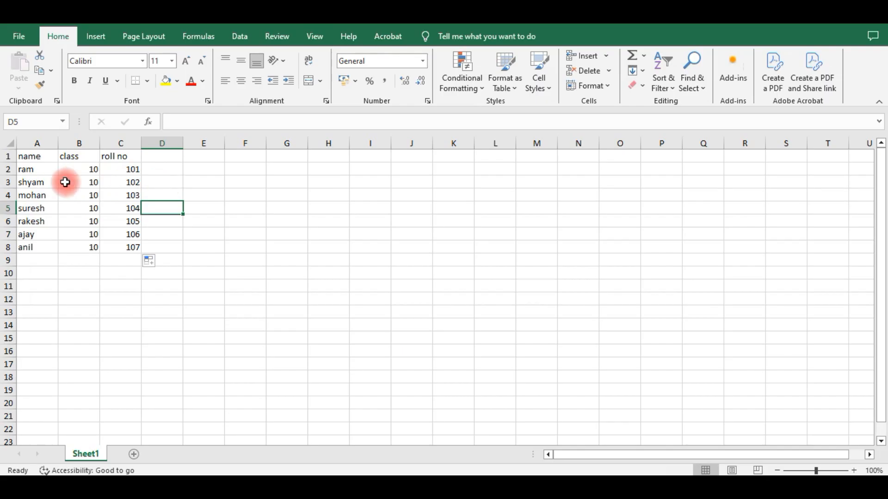
Cut the first three student names from A2 to A4 and paste them into column H starting at H5.
left_click_drag(29, 171, 42, 198)
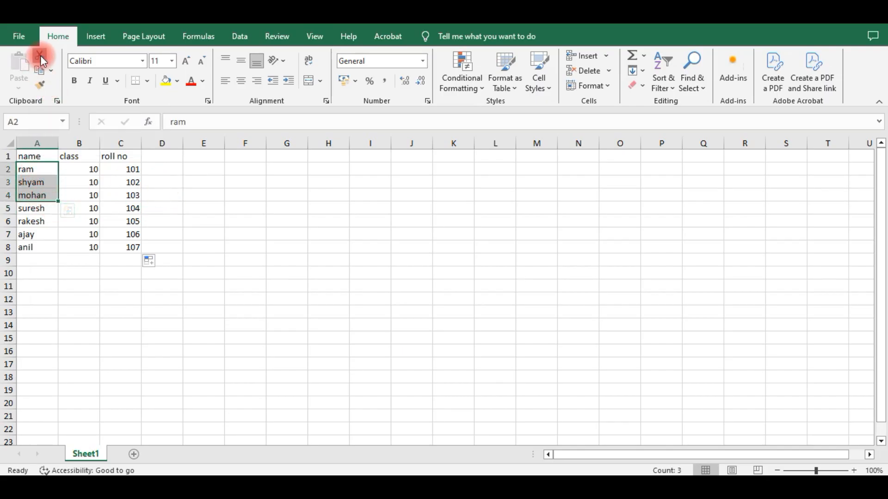
left_click(40, 56)
left_click(344, 208)
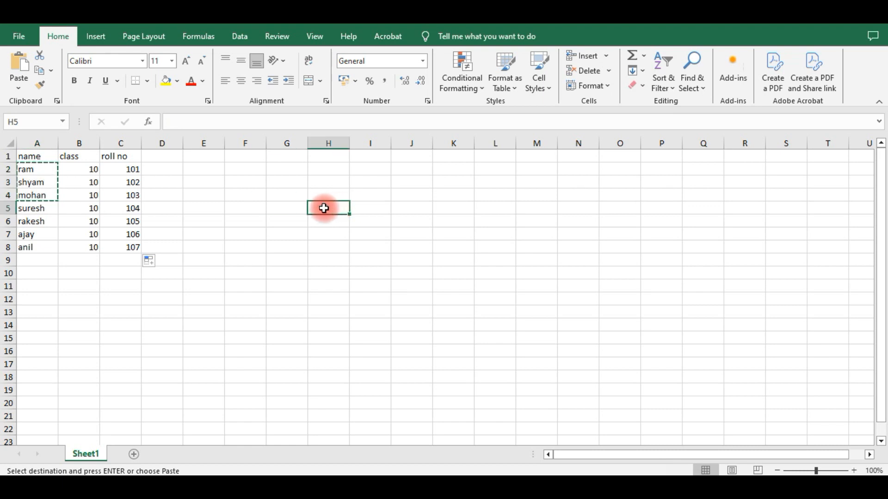
left_click(21, 71)
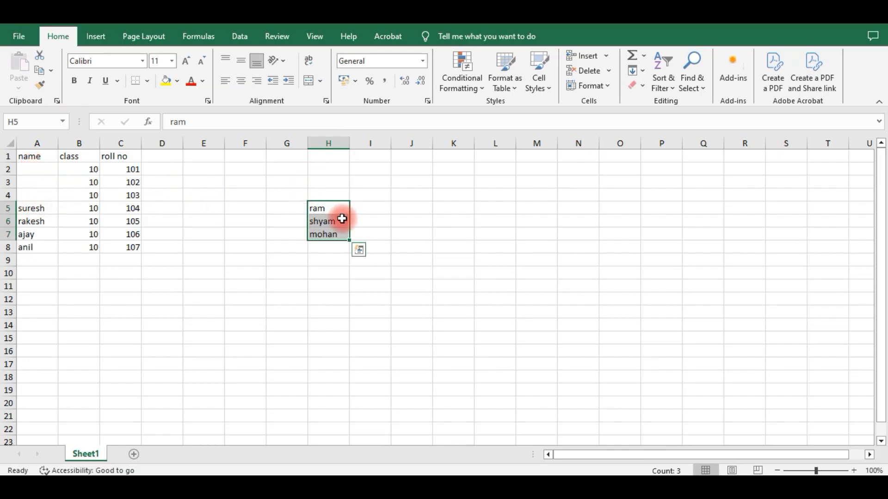
Copy the three names from H5 to H7 and paste them back into the name column starting at A2.
left_click(328, 208)
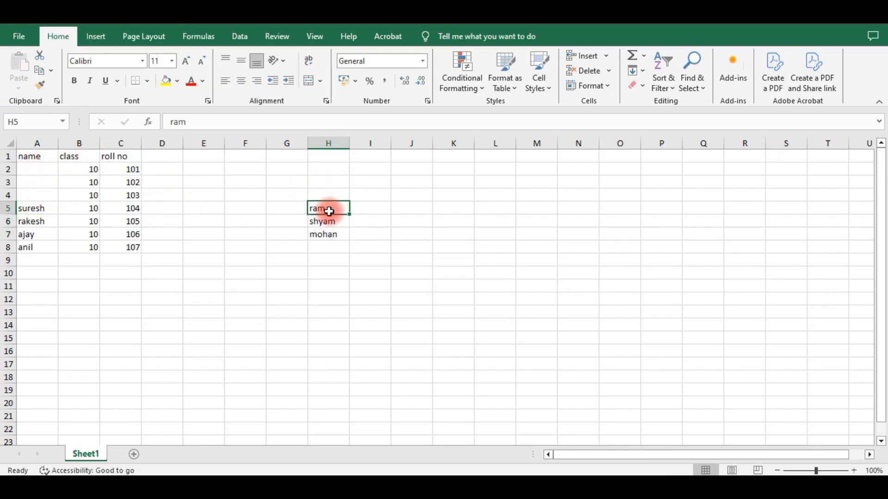
left_click(331, 236)
left_click_drag(325, 206, 328, 233)
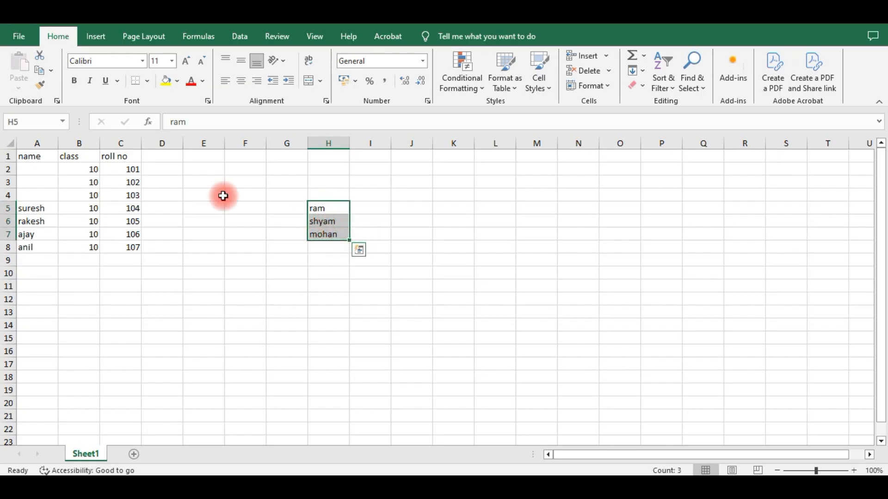
left_click(40, 68)
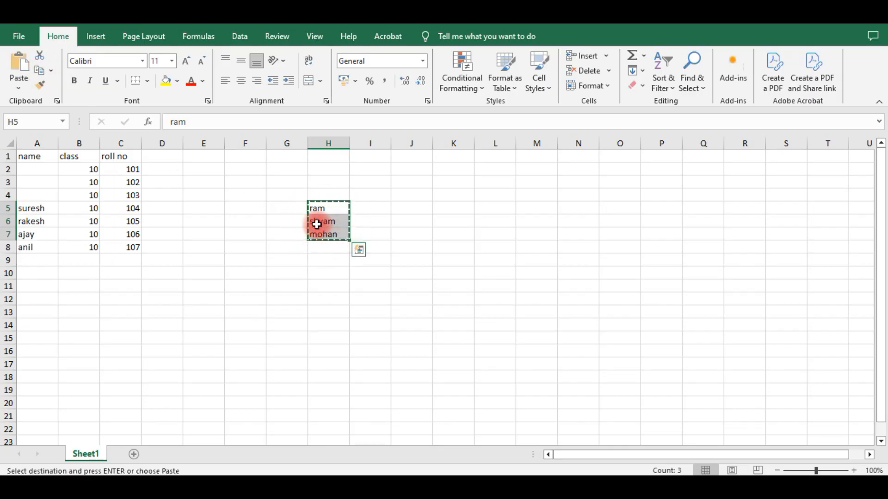
left_click(29, 170)
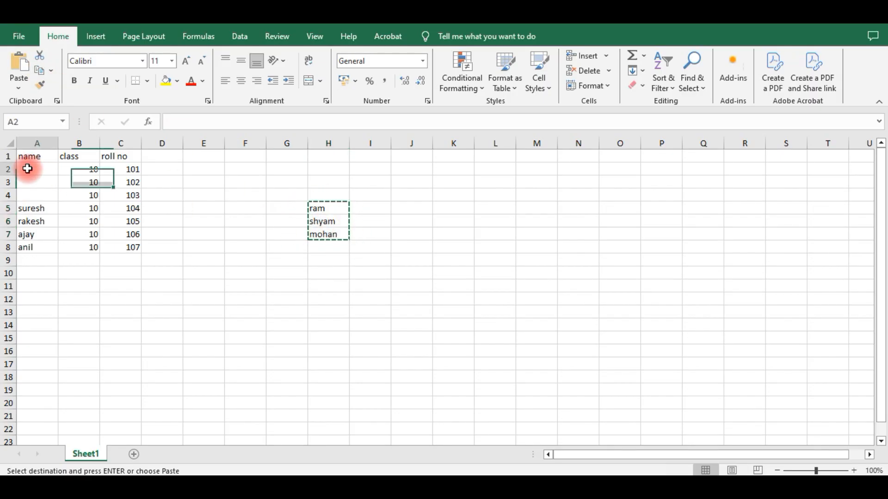
left_click(17, 67)
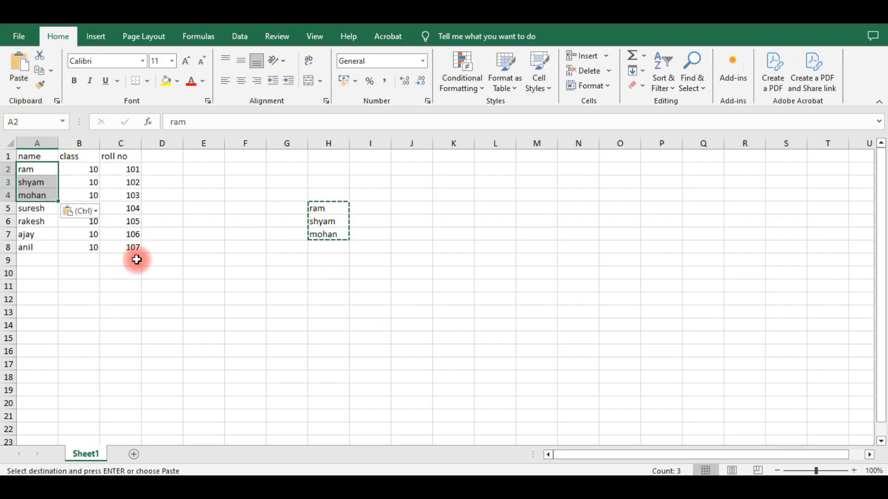
Delete the leftover names from column H and deselect the range.
left_click_drag(313, 200, 332, 257)
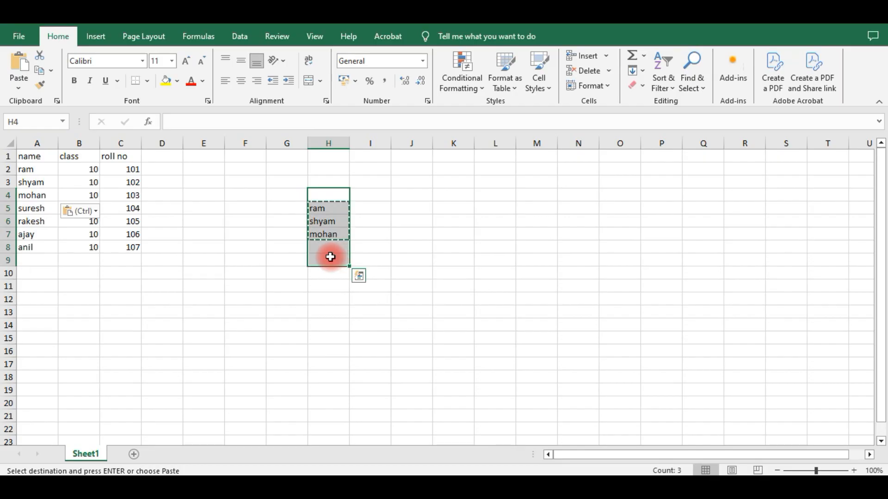
key("Delete")
left_click(248, 222)
Apply bold, italic and underline formatting to the student names in A2 to A8.
left_click_drag(41, 170, 40, 245)
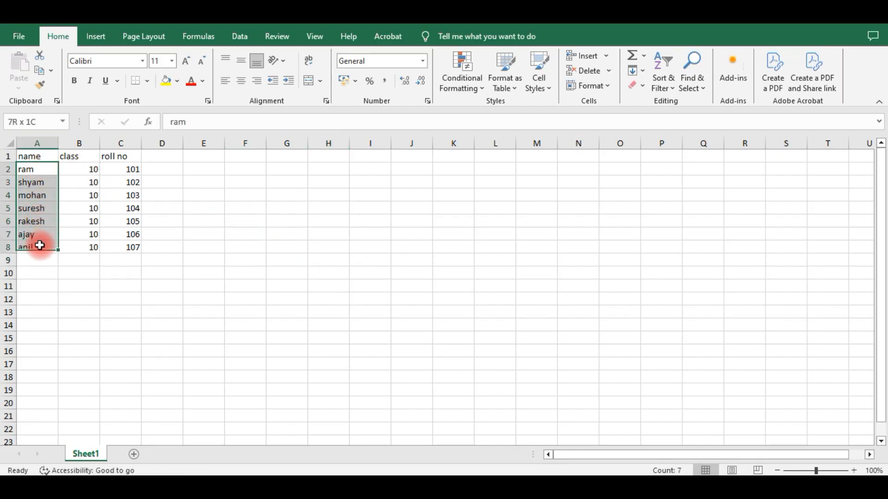
left_click(75, 83)
left_click(93, 83)
left_click(107, 82)
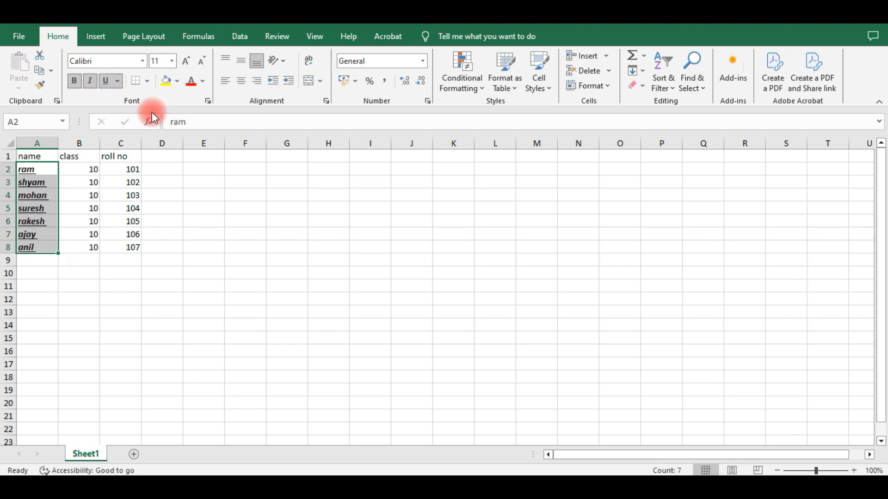
Remove the bold, italic and underline formatting from the names in A2 to A8.
left_click(106, 83)
left_click(91, 82)
left_click(226, 214)
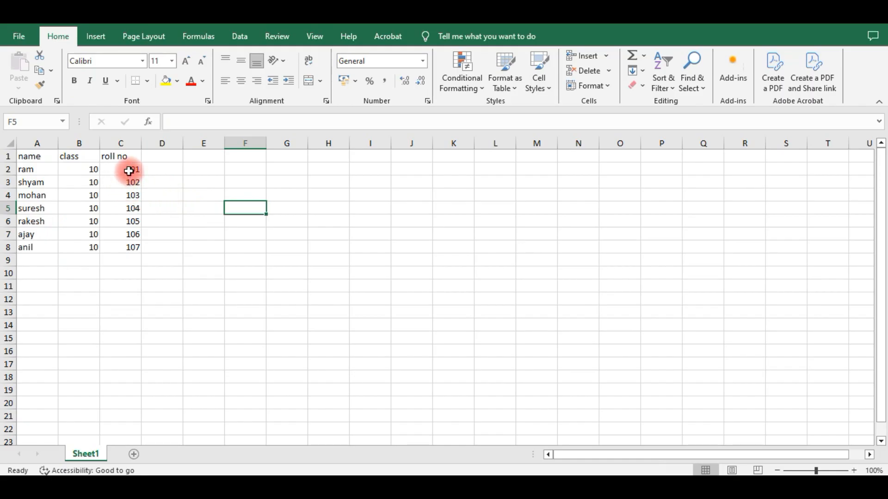
Underline the roll numbers in C2 to C5 and switch them to a double underline.
left_click_drag(126, 170, 127, 203)
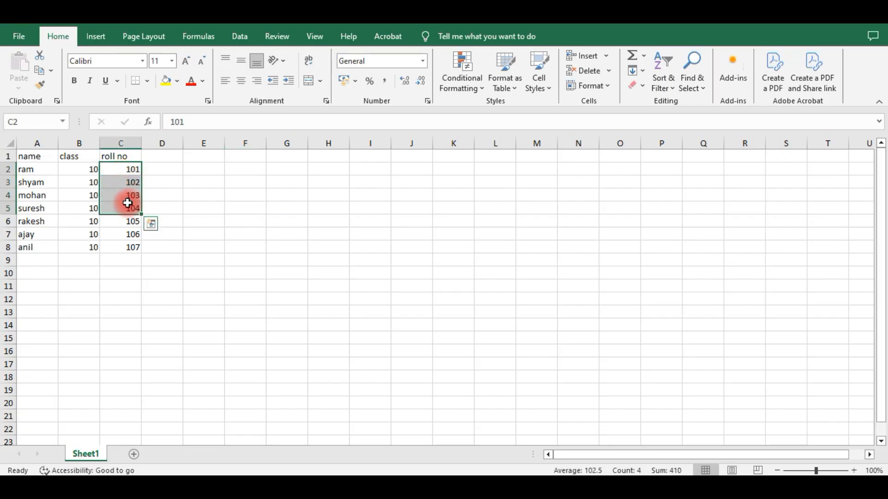
left_click(112, 83)
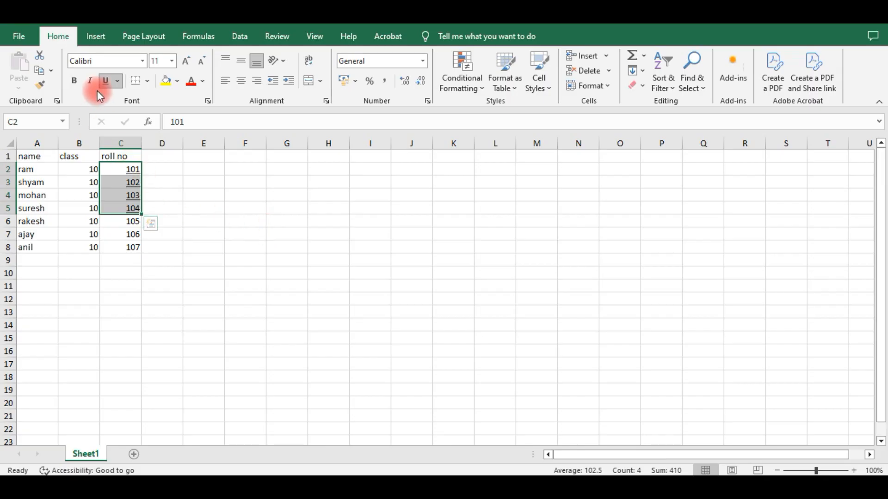
left_click(118, 85)
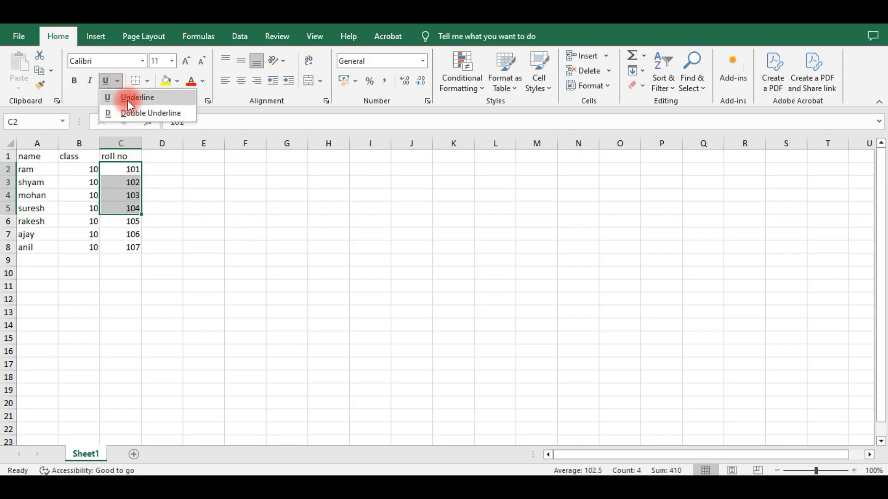
left_click(132, 110)
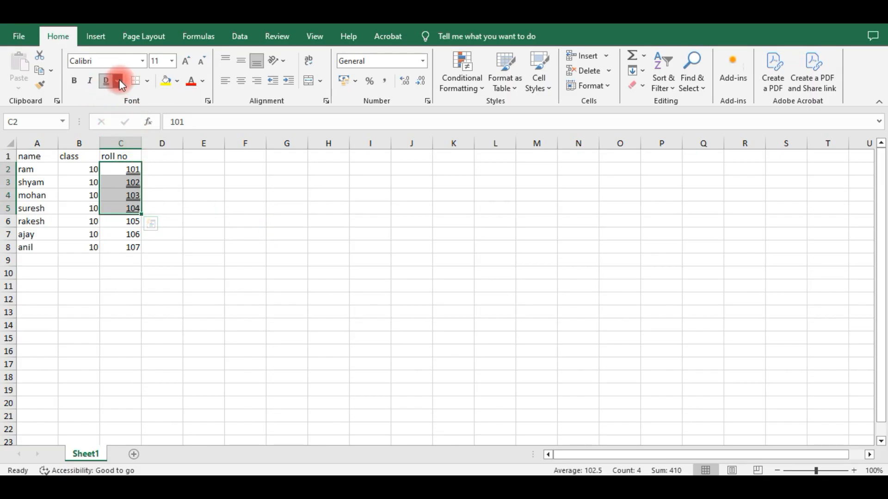
Remove the double underline from the roll numbers in C2 to C5.
left_click(121, 85)
left_click(139, 110)
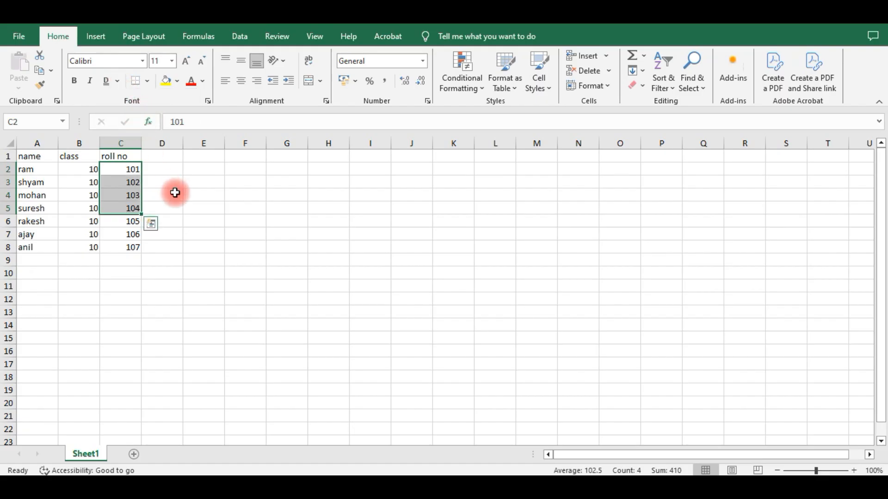
left_click(174, 194)
Add bottom, top, left and right borders one after another around the table in A1 to C8.
left_click_drag(41, 156, 133, 247)
left_click(147, 81)
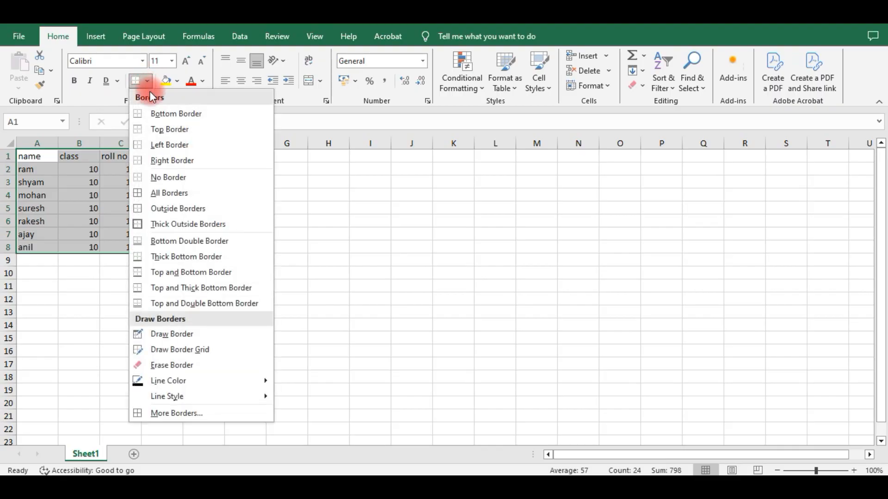
left_click(158, 111)
left_click(147, 82)
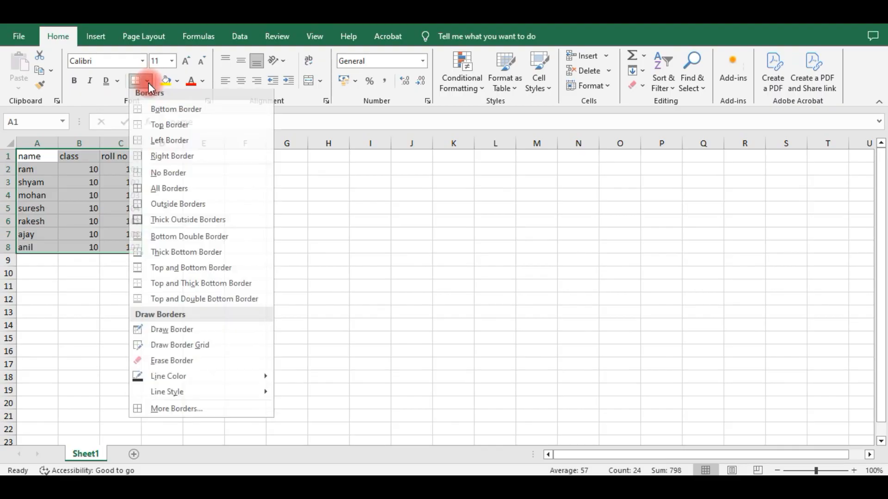
left_click(162, 127)
left_click(148, 84)
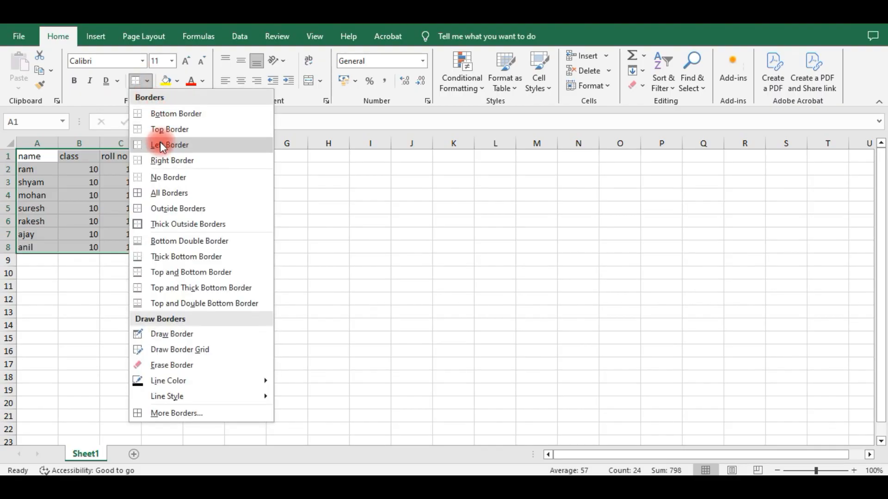
left_click(160, 144)
left_click(149, 84)
left_click(169, 163)
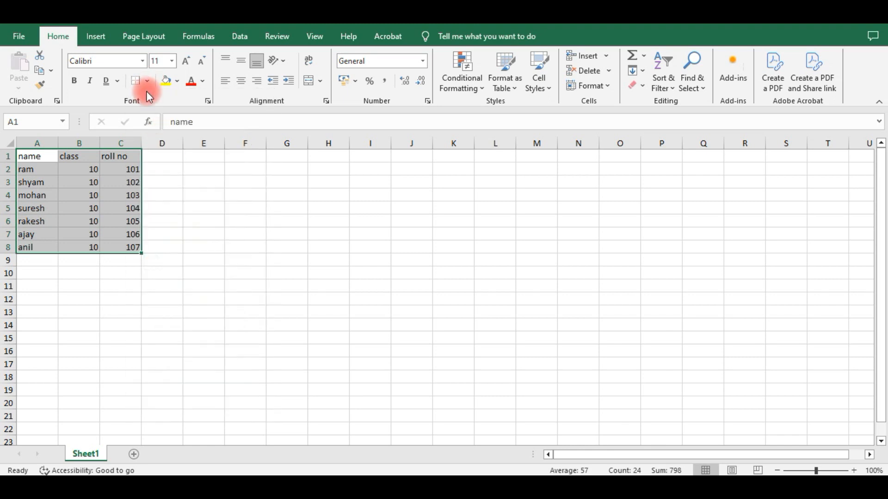
left_click(148, 83)
left_click(328, 208)
left_click(311, 222)
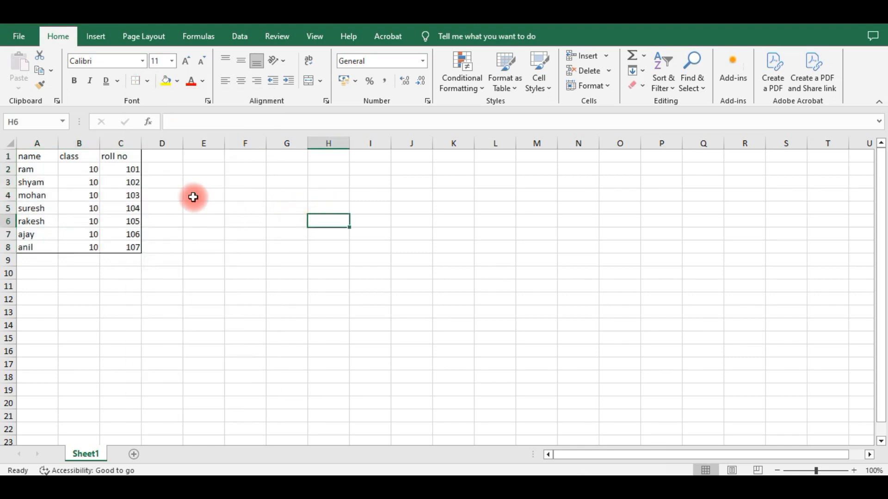
Clear the table's outer borders with No Border and apply All Borders to A1 to C8.
left_click_drag(39, 154, 127, 246)
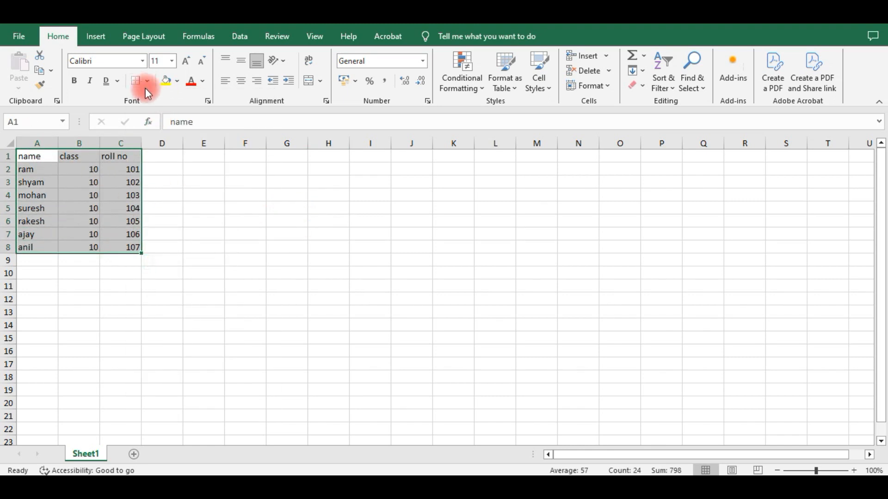
left_click(147, 81)
left_click(167, 179)
left_click(147, 81)
left_click(165, 194)
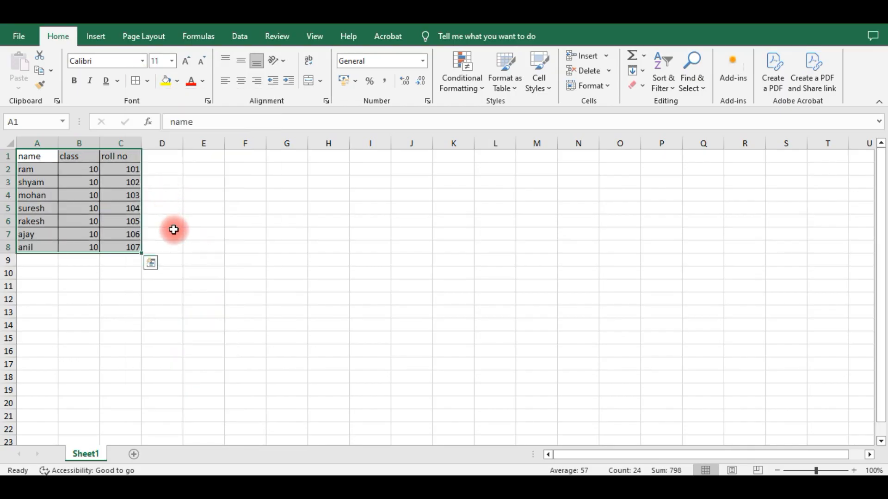
Remove every border from the table in A1 to C8 with No Border.
left_click(147, 81)
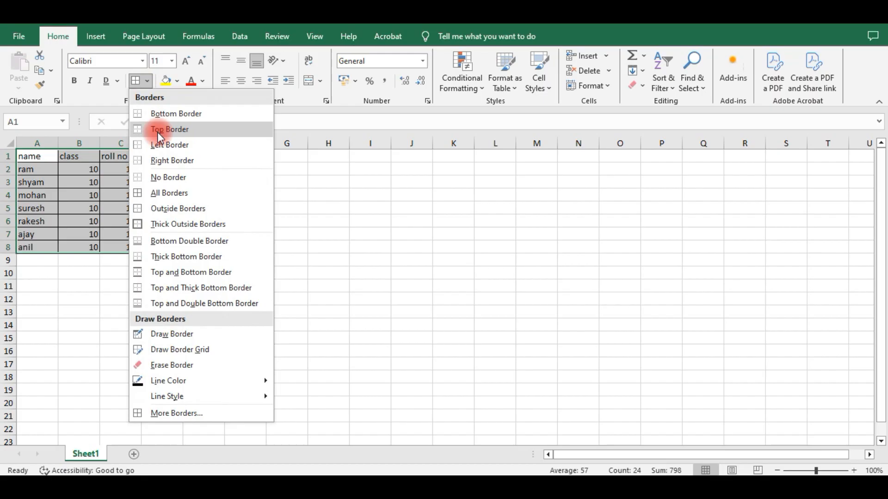
left_click(167, 179)
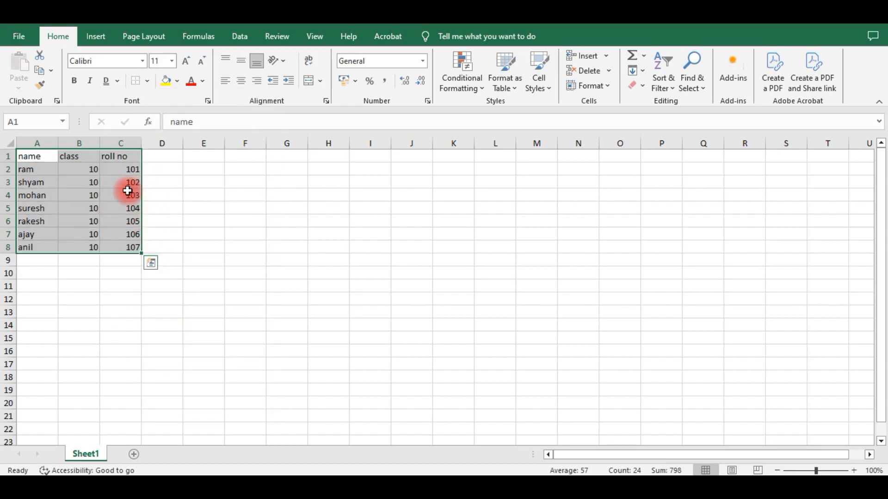
left_click(107, 205)
Fill the class cells B2 to B4 with standard orange and reset them to No Fill.
left_click_drag(75, 168, 78, 194)
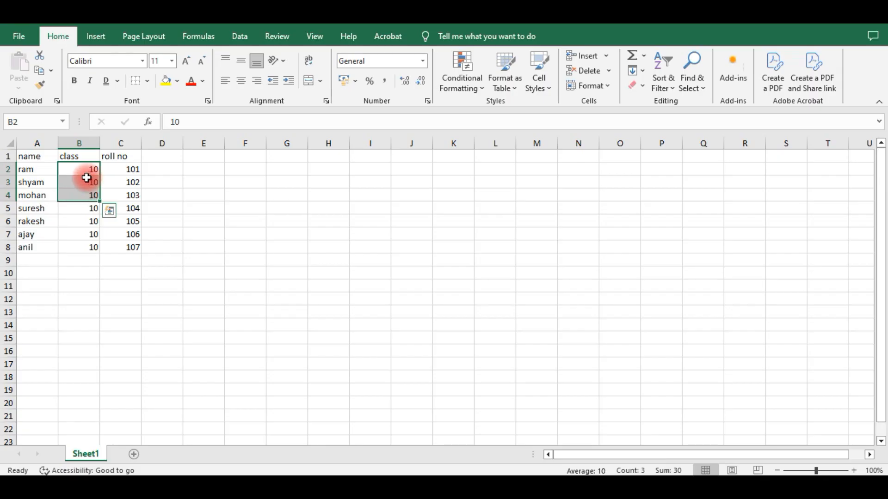
left_click(177, 82)
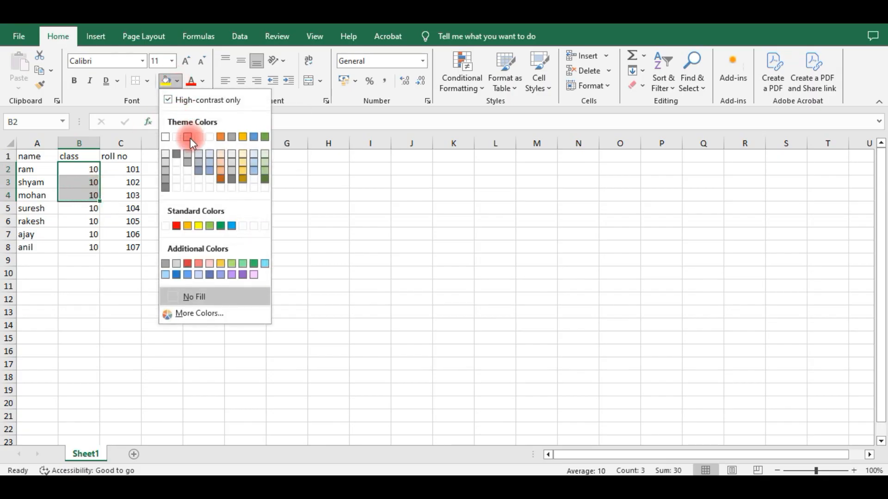
left_click(190, 226)
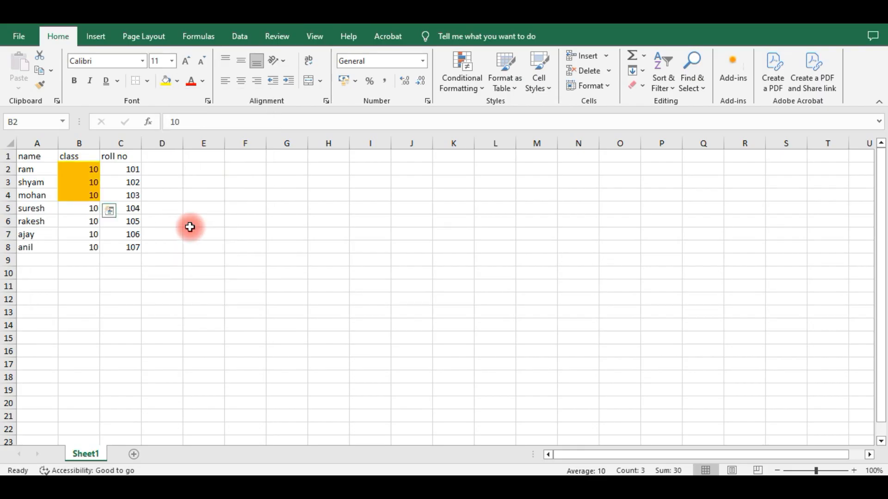
left_click(177, 82)
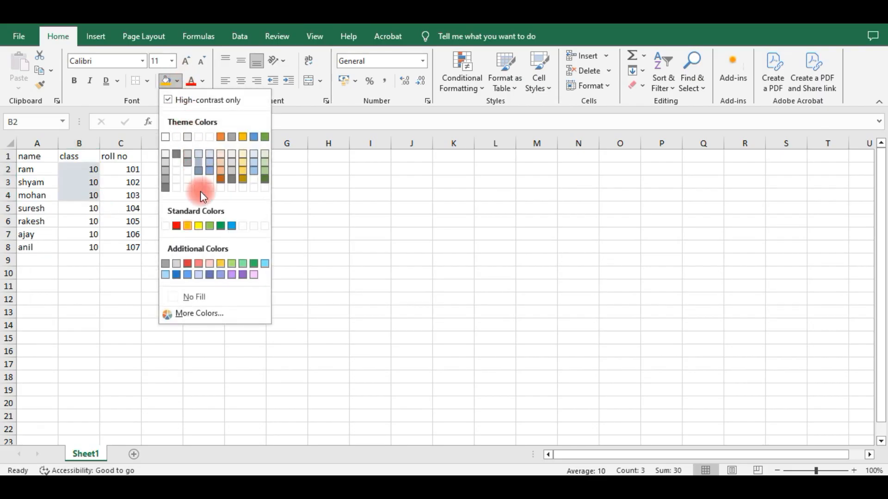
left_click(194, 297)
Set the font color of B2 to B4 to dark red and return it to Automatic.
left_click(204, 79)
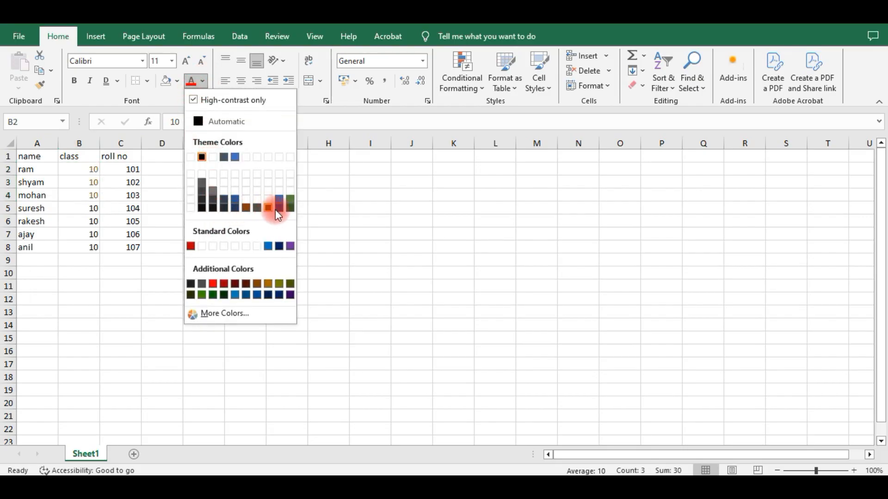
left_click(222, 284)
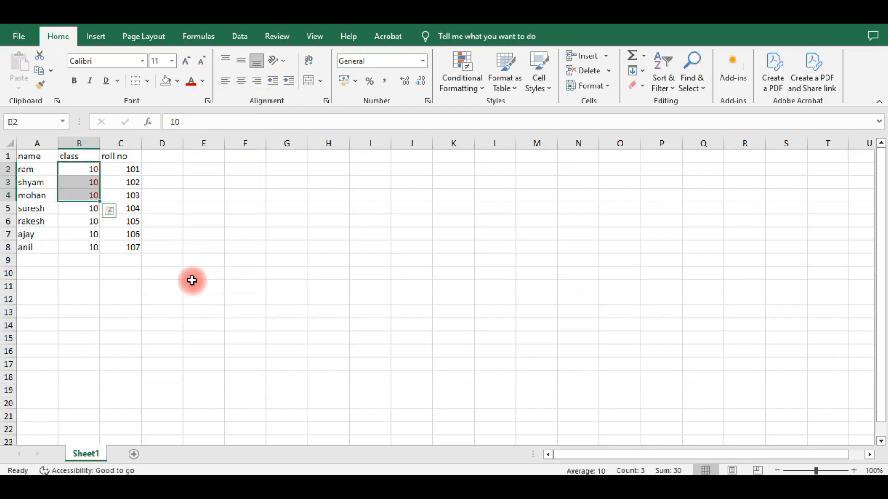
left_click(204, 80)
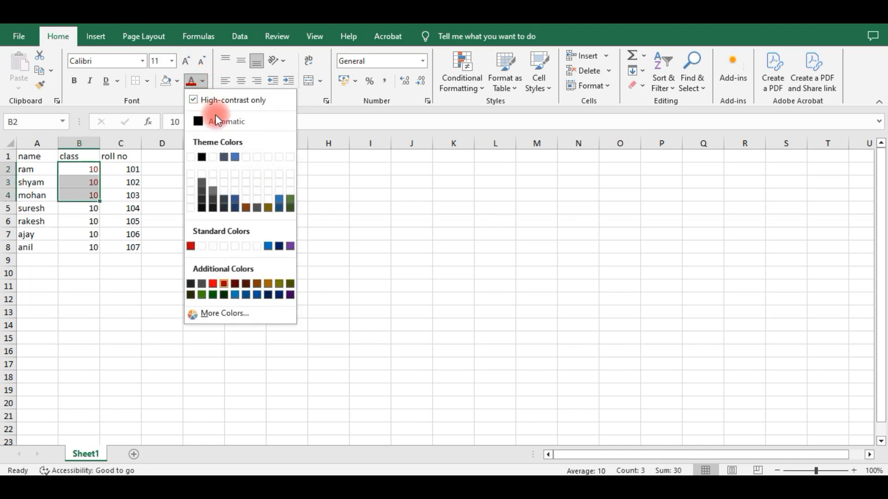
left_click(211, 121)
left_click(175, 197)
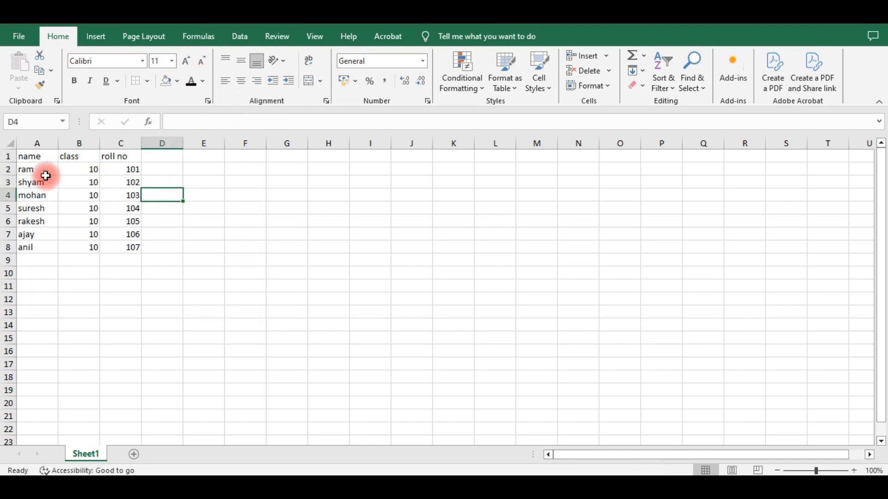
Set the font size of the names in A2 to A6 to 14, followed by size 8.
left_click_drag(32, 172, 33, 221)
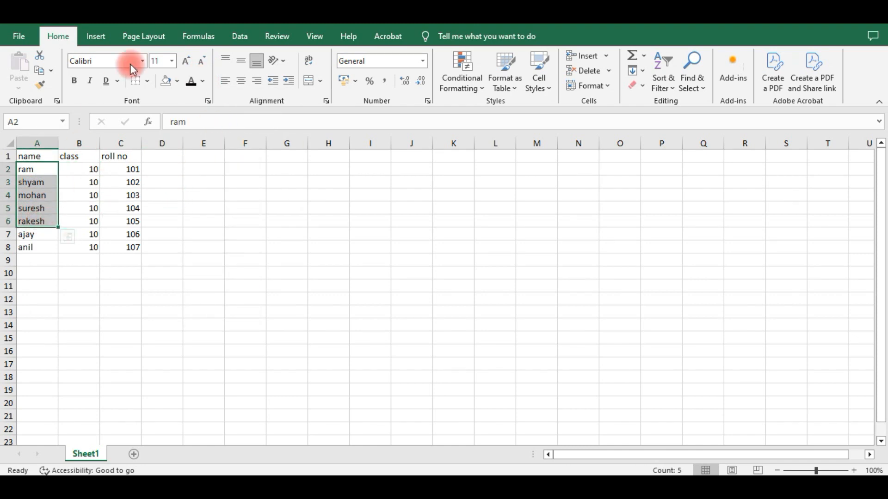
left_click(171, 61)
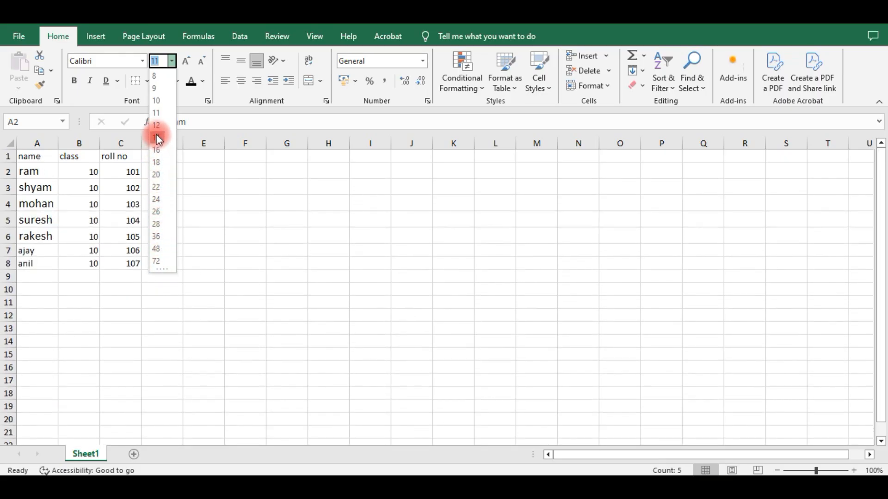
left_click(156, 136)
left_click(173, 61)
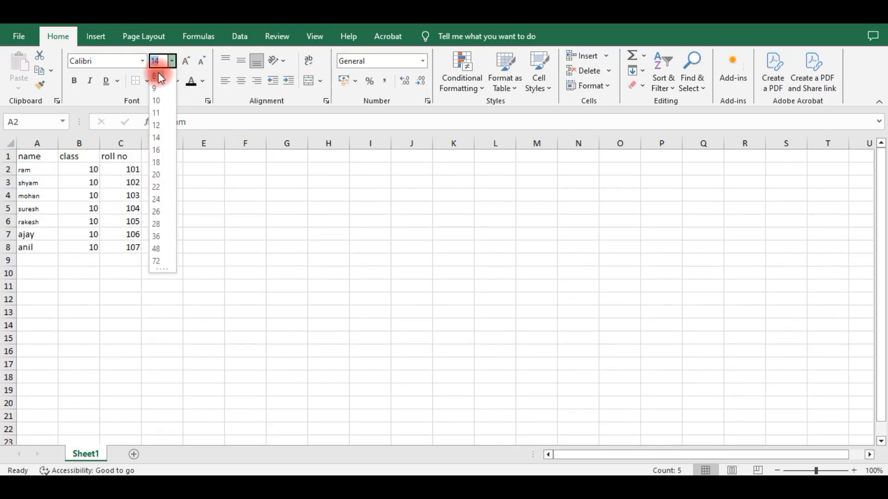
left_click(158, 73)
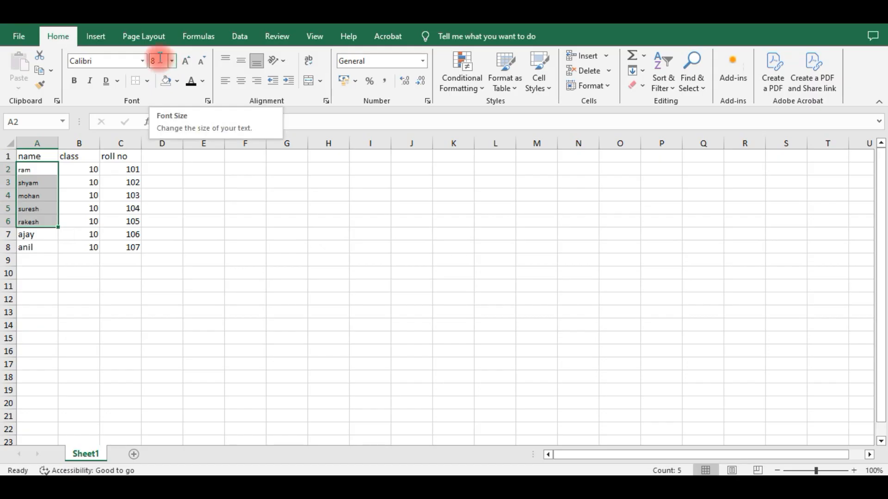
Enter a custom font size of 50 for the names in A2 to A6.
left_click(163, 61)
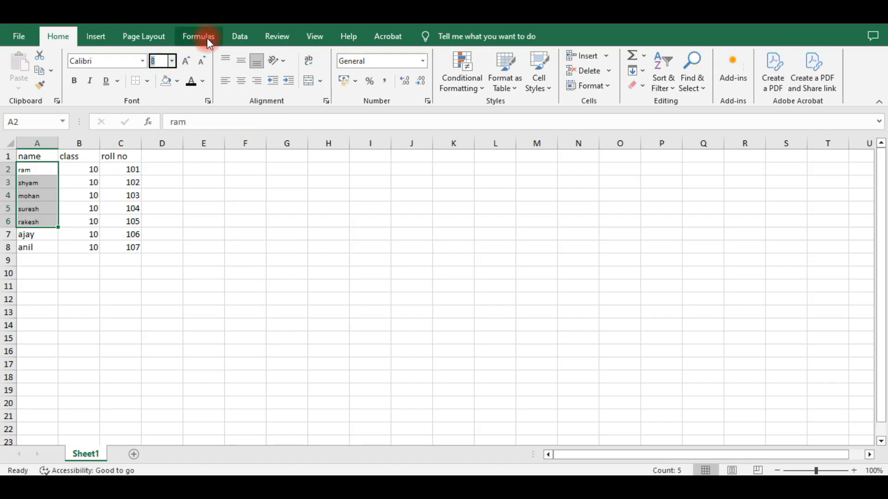
type("50")
key("Return")
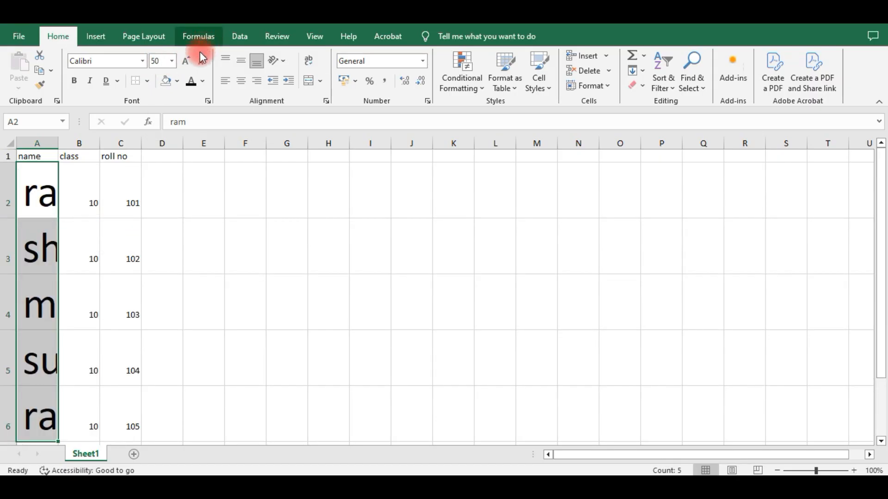
Decrease the font size of A2 to A6 step by step down to 12.
left_click(201, 62)
left_click(202, 62)
left_click(201, 62)
left_click(202, 62)
left_click(201, 62)
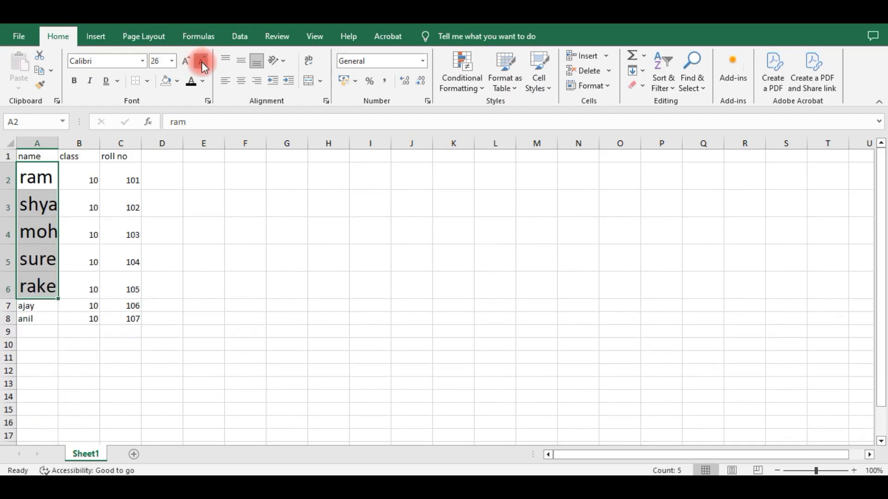
left_click(201, 62)
left_click(202, 62)
left_click(201, 62)
left_click(201, 62)
left_click(202, 62)
left_click(201, 62)
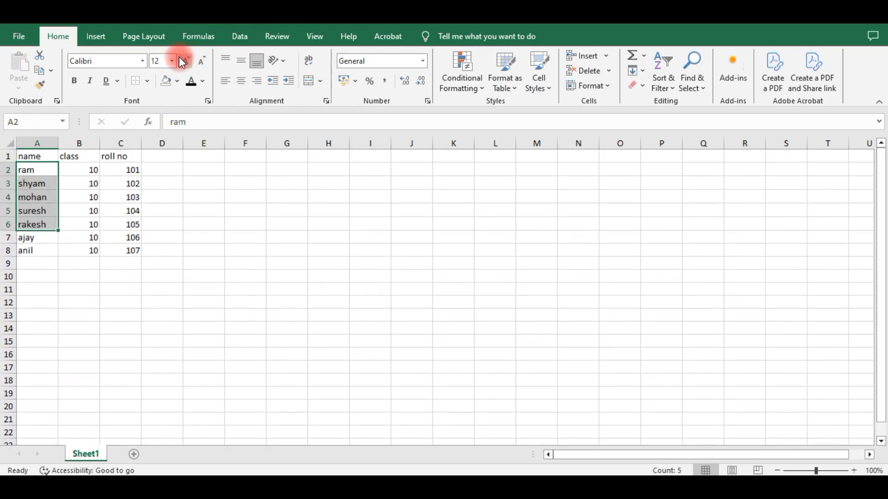
Increase the font size of A2 to A6 by one step to 14 and set it back to 11.
left_click(184, 61)
left_click(174, 61)
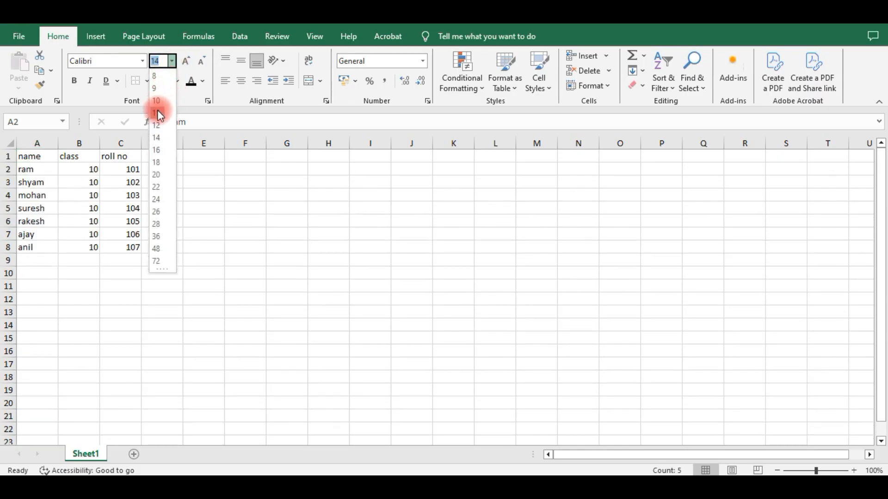
left_click(157, 111)
left_click(233, 208)
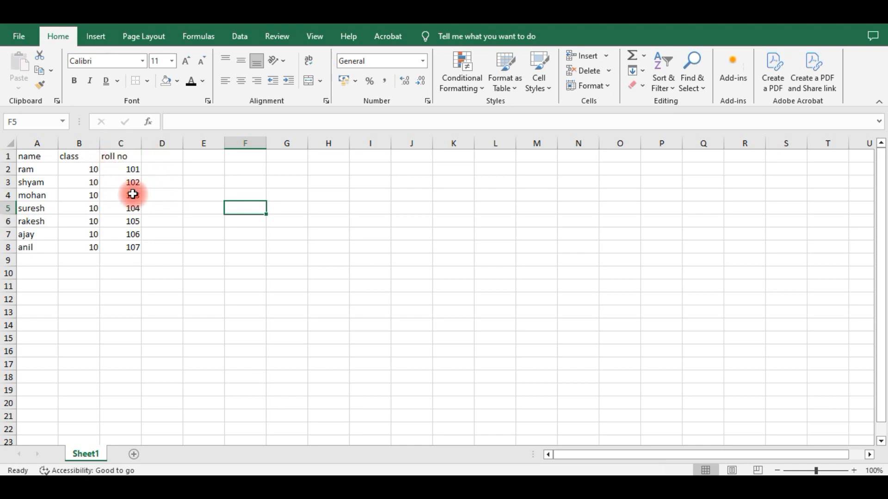
Preview other fonts on the names in A2 to A8, then keep Calibri and make them bold, italic and double underlined.
left_click_drag(37, 167, 35, 247)
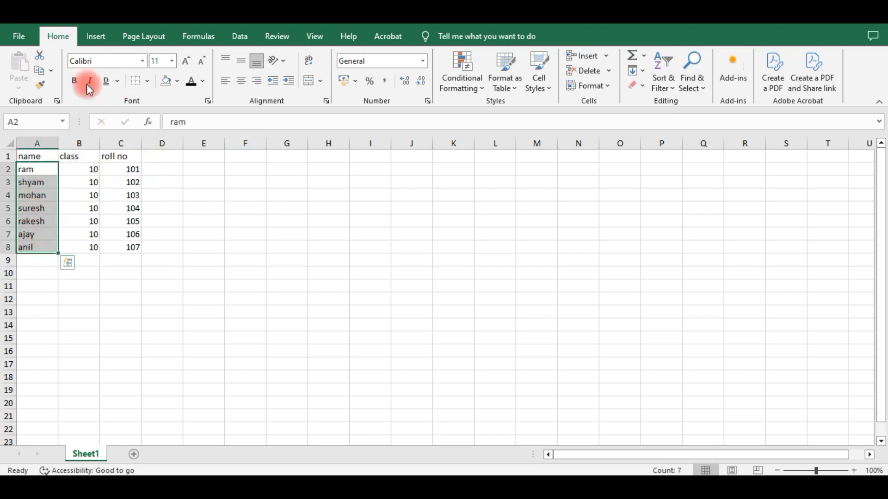
left_click(142, 60)
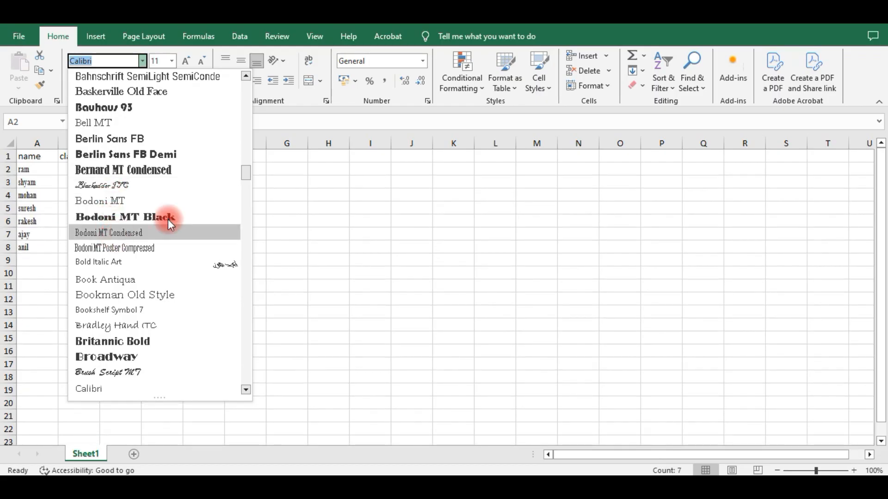
left_click(313, 190)
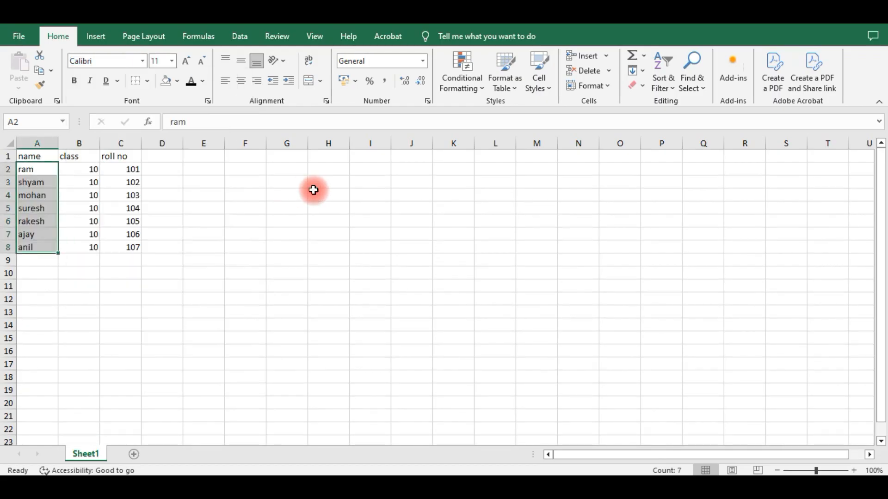
left_click(75, 81)
left_click(90, 83)
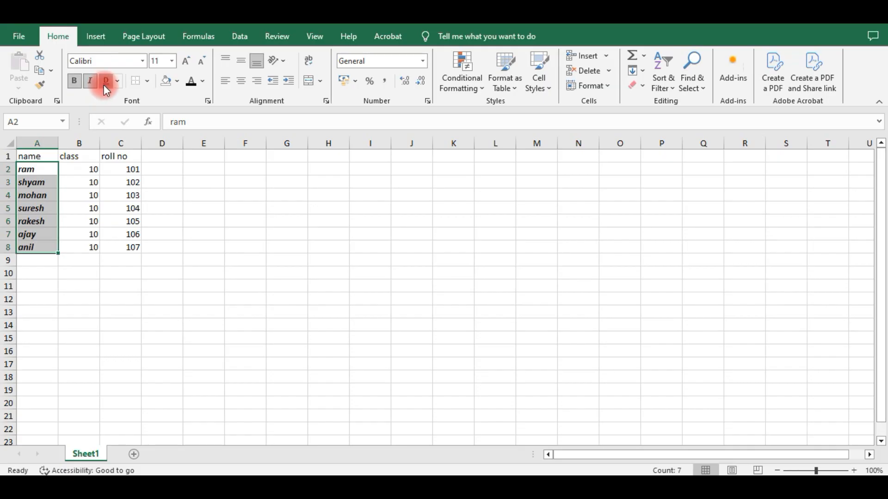
left_click(106, 81)
left_click(129, 208)
left_click_drag(51, 184, 37, 248)
left_click_drag(125, 181, 122, 253)
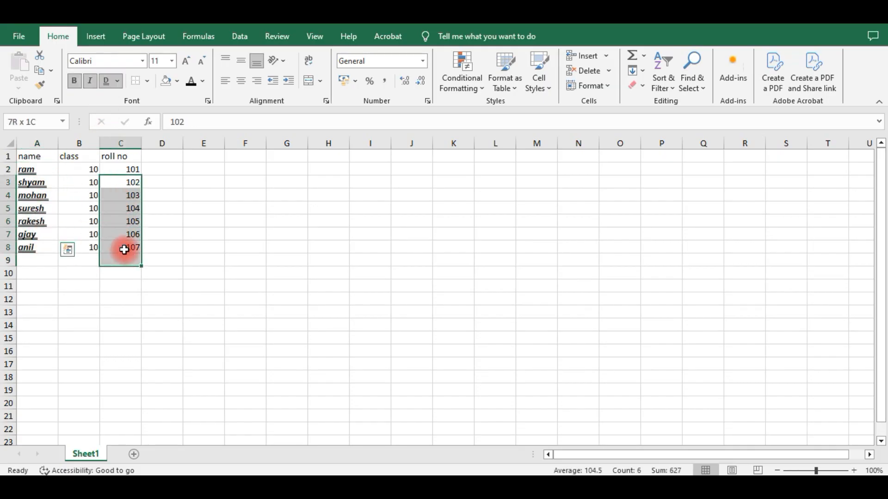
left_click(192, 220)
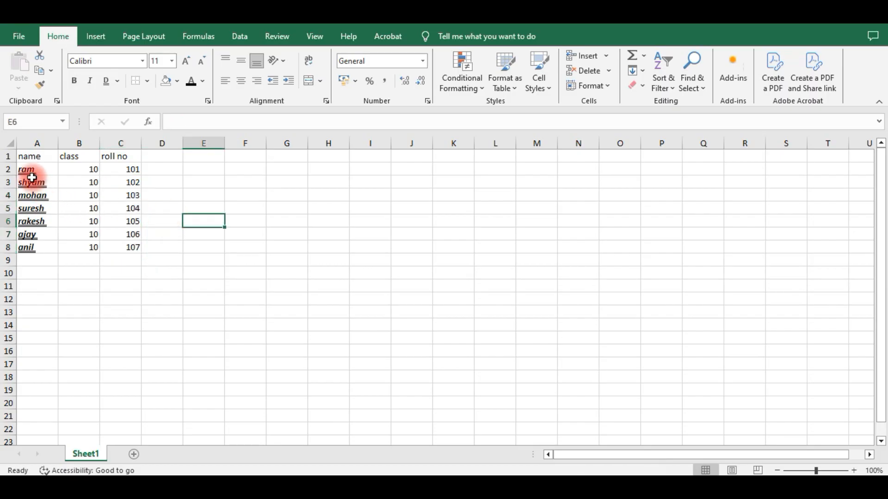
Copy the formatting of A2 to A4 onto the roll numbers in C2 to C6 with Format Painter.
left_click_drag(29, 173, 35, 201)
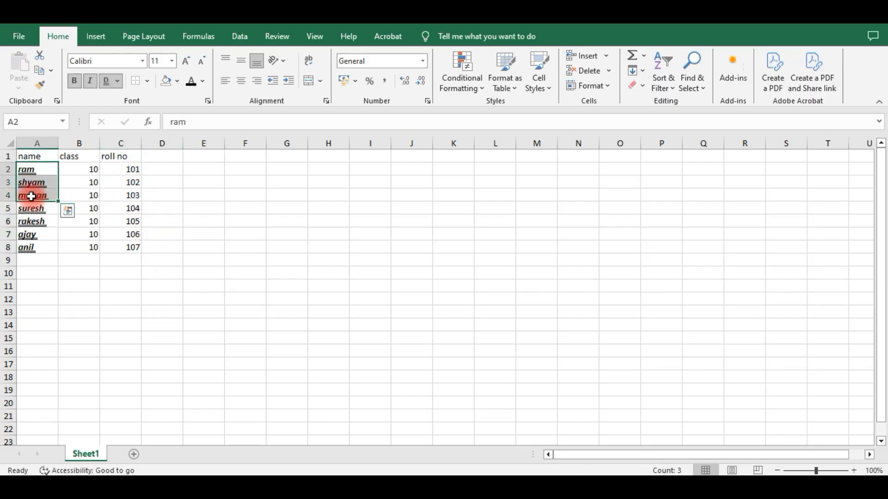
left_click(37, 85)
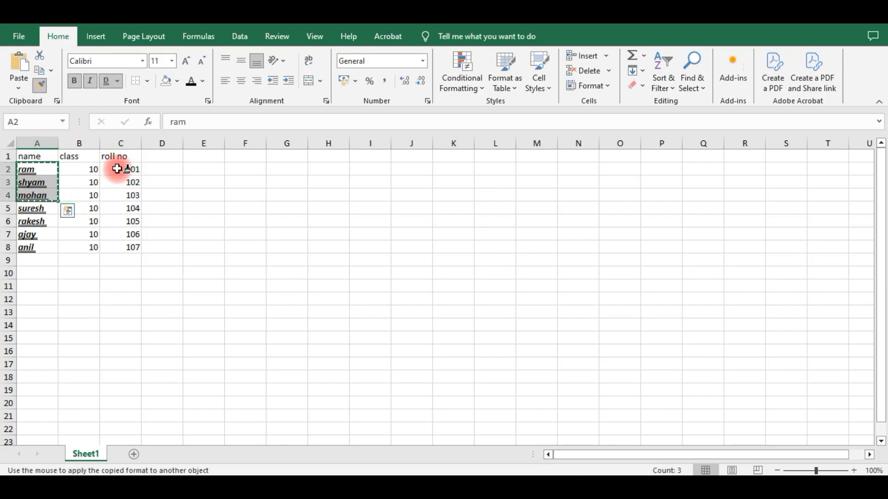
left_click_drag(116, 166, 116, 221)
left_click(207, 204)
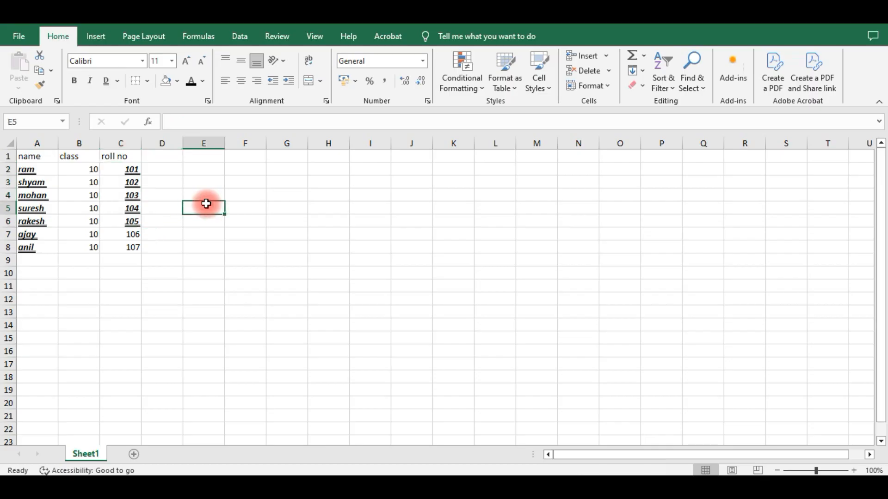
Undo the copied formatting on the roll numbers and the bold, italic and double underline on the names.
key("ctrl+z")
key("ctrl+z")
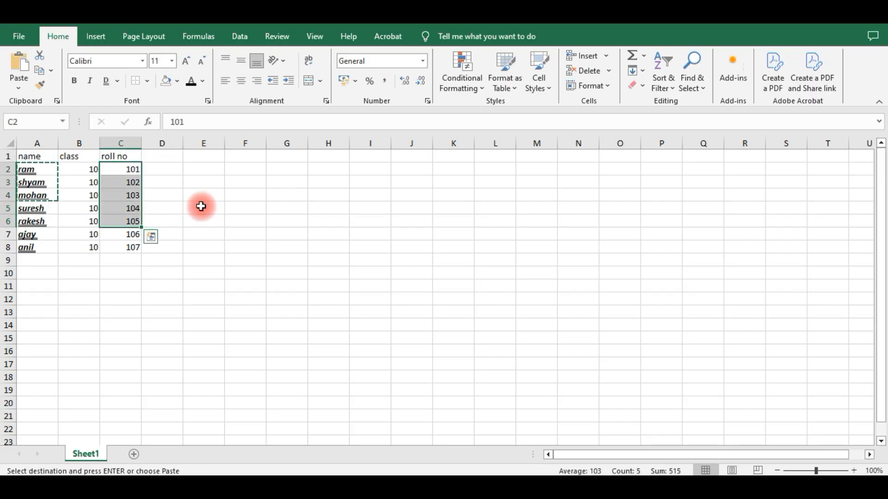
left_click(125, 221)
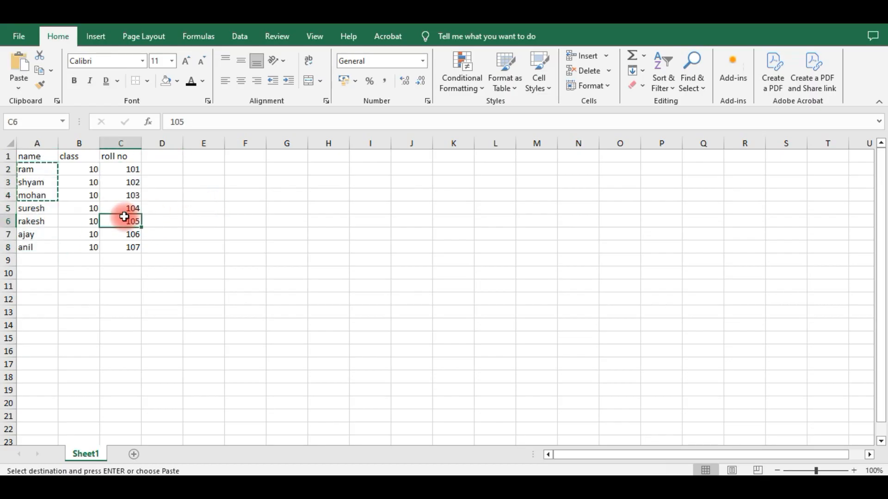
key("Escape")
Make the first two names in A2 and A3 bold and italic.
left_click_drag(37, 169, 36, 182)
left_click(74, 82)
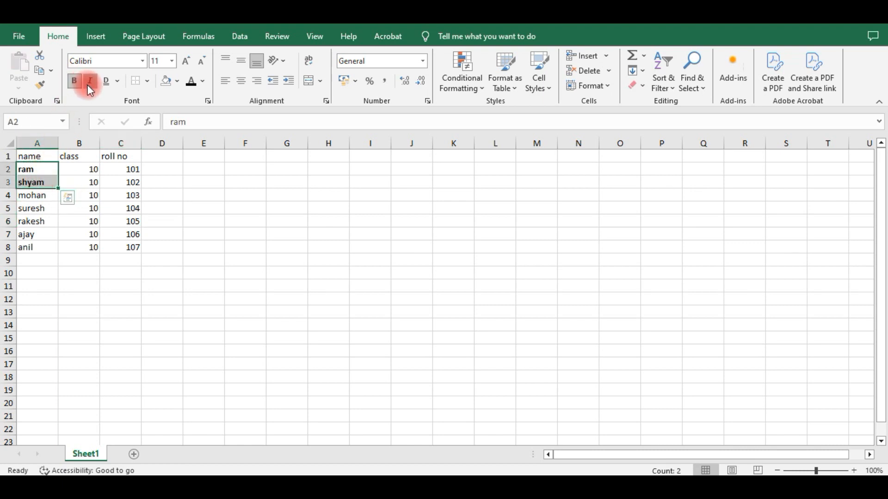
left_click(90, 82)
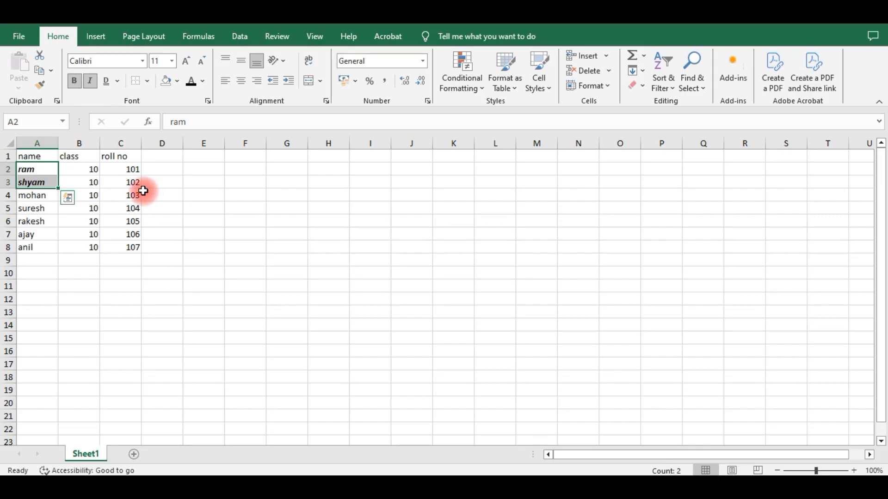
Try to copy the formatting of A2 and A3 onto C2 and C3 with Format Painter.
left_click(41, 85)
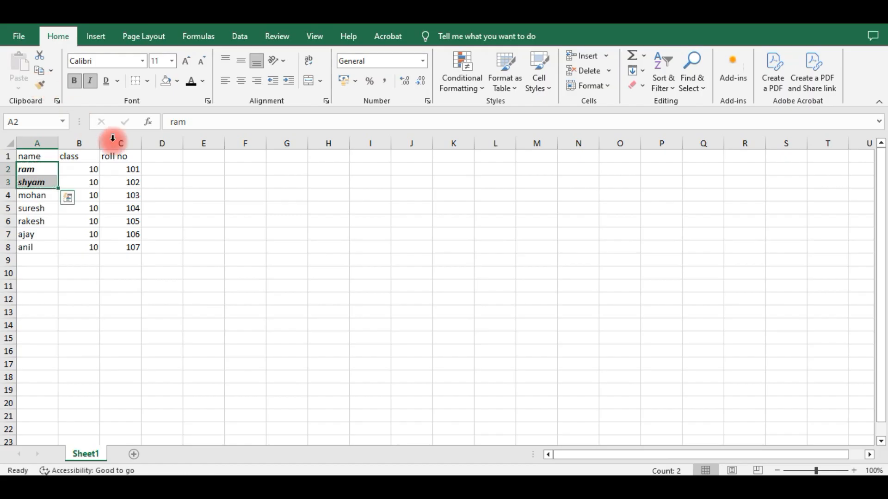
left_click_drag(118, 166, 121, 183)
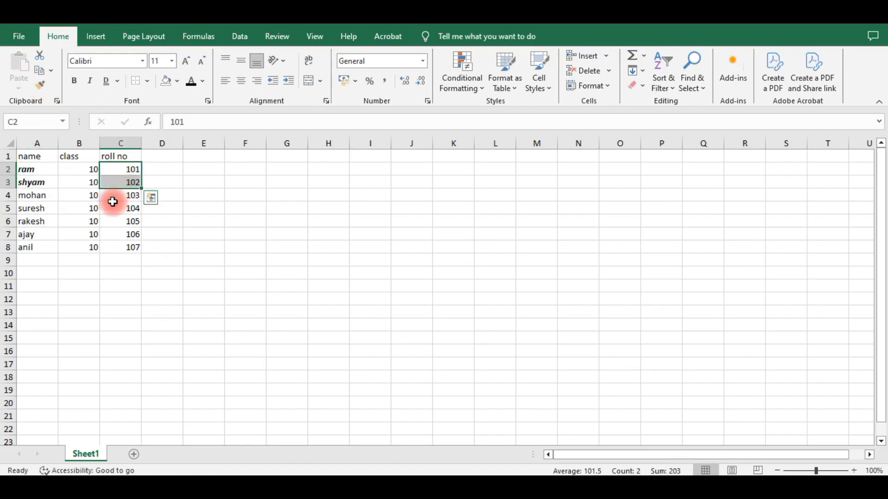
left_click_drag(91, 215, 107, 233)
left_click(104, 221)
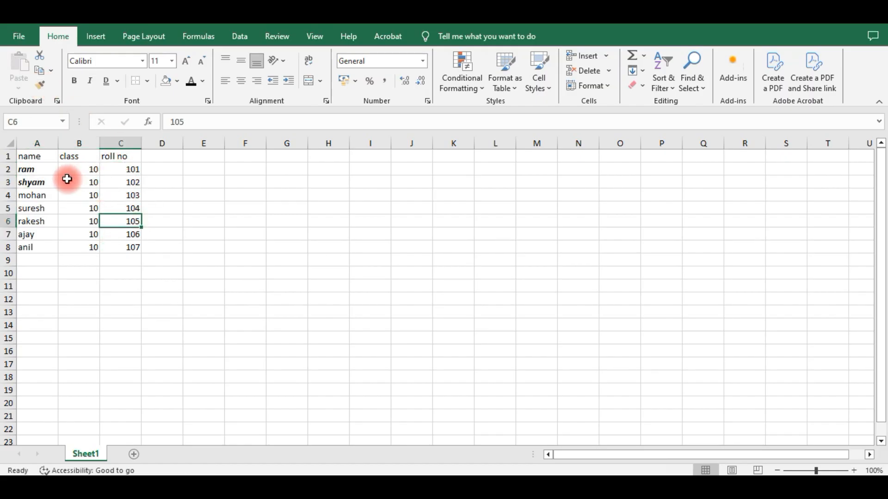
Apply the bold italic format of A2 and A3 repeatedly with Format Painter to C2:C4, B5:B8, C6:C8, A6:A8 and D5:D6.
left_click_drag(36, 171, 38, 182)
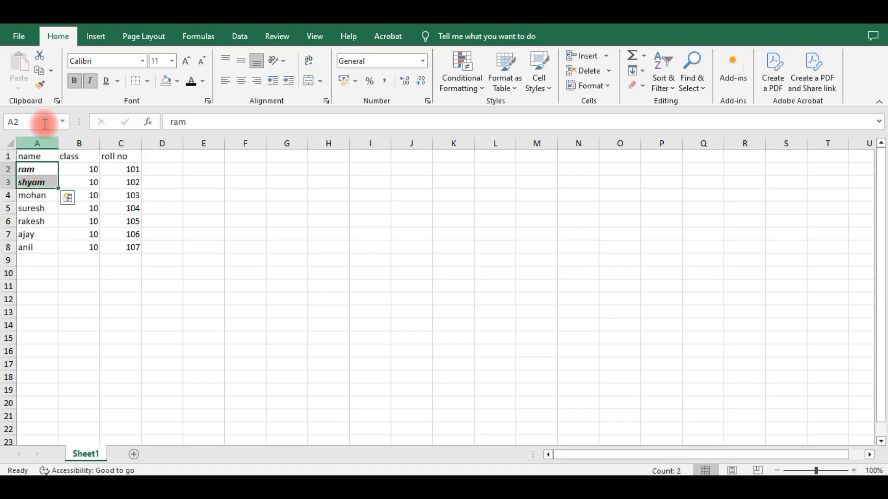
left_click(39, 86)
mouse_move(116, 170)
left_mouse_down()
mouse_move(114, 193)
mouse_move(76, 234)
left_mouse_up()
left_click_drag(125, 221, 125, 240)
left_click_drag(9, 223, 19, 245)
left_click_drag(172, 208, 173, 221)
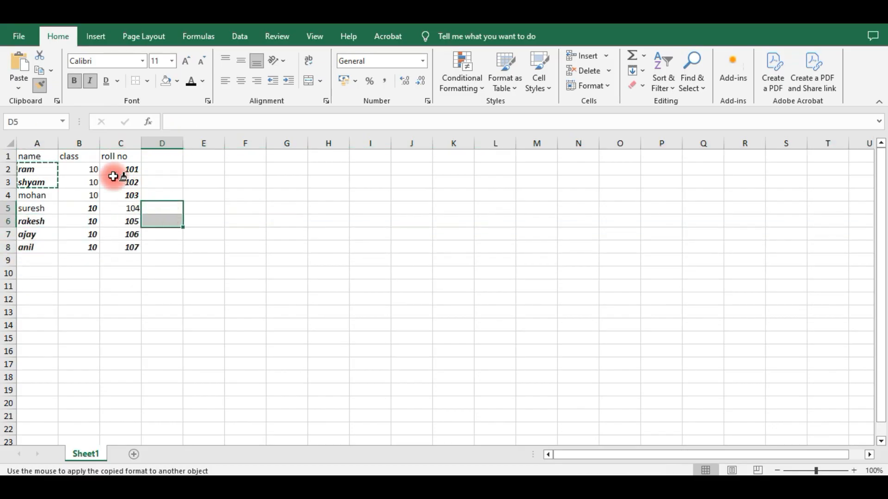
key("Escape")
left_click(151, 185)
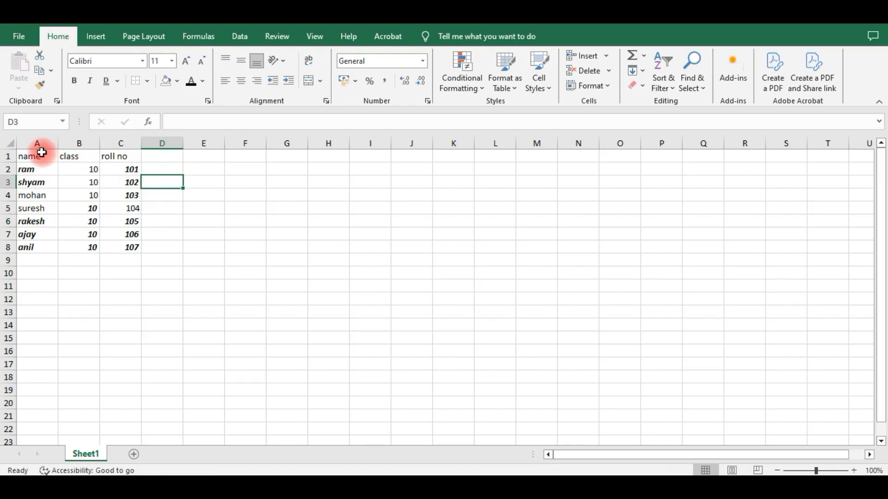
left_click_drag(35, 152, 55, 195)
left_click(155, 220)
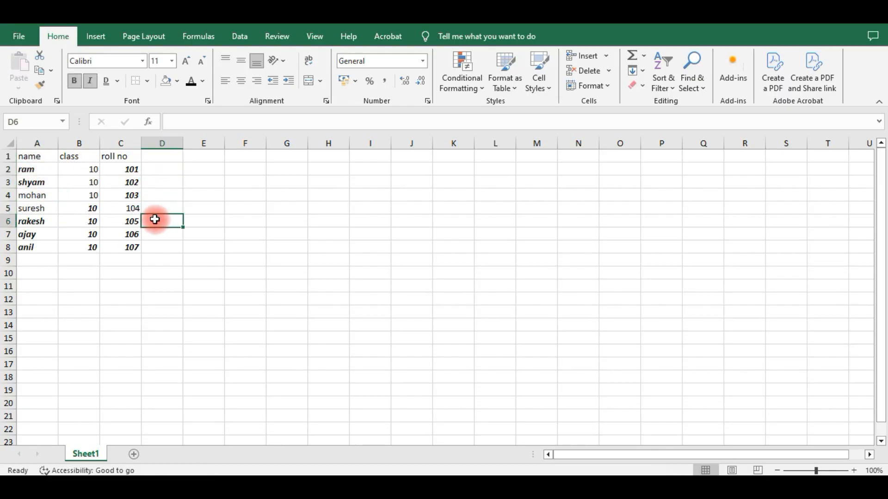
Undo all the Format Painter changes and the bold and italic on A2 and A3, and cancel the copy mode.
key("ctrl+z")
key("ctrl+z")
key("ctrl+z")
key("ctrl+z")
key("ctrl+z")
key("ctrl+z")
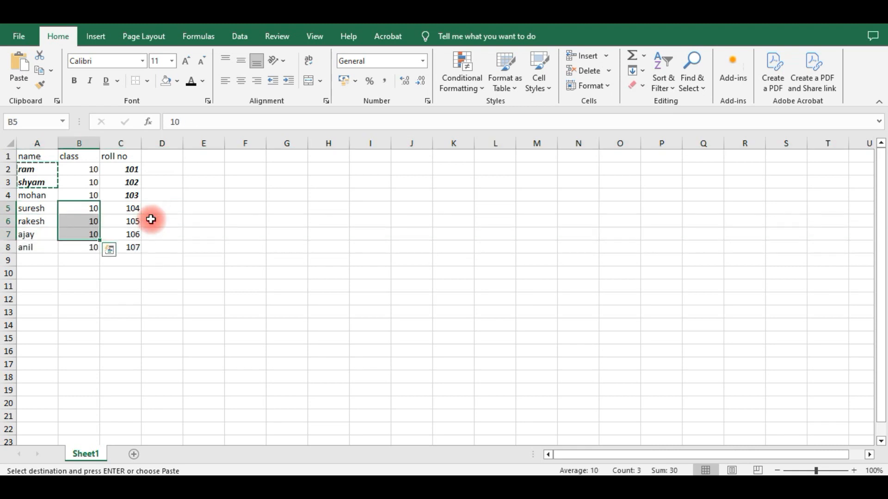
key("ctrl+z")
left_click(177, 220)
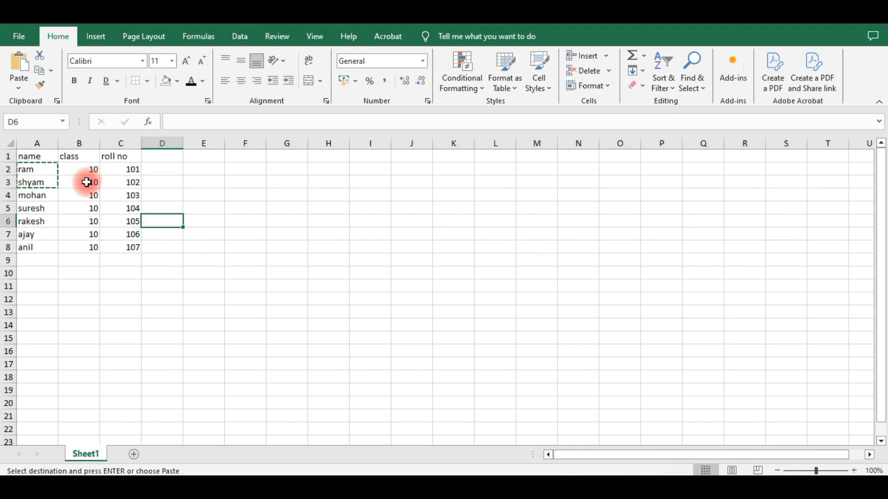
key("Escape")
left_click(218, 220)
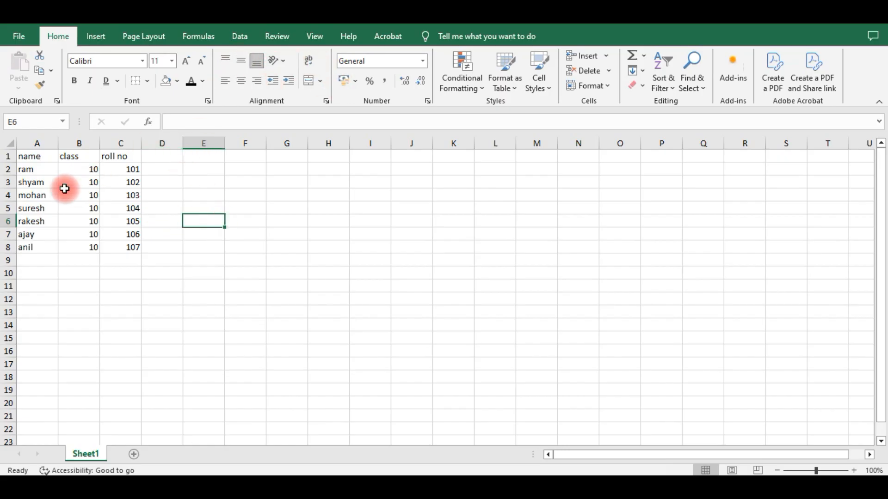
Increase the heights of rows 1 to 5 and widen columns A to C.
left_click_drag(9, 163, 14, 329)
left_click(39, 257)
left_click(18, 286)
left_click(76, 244)
left_click_drag(57, 143, 277, 153)
left_click(240, 246)
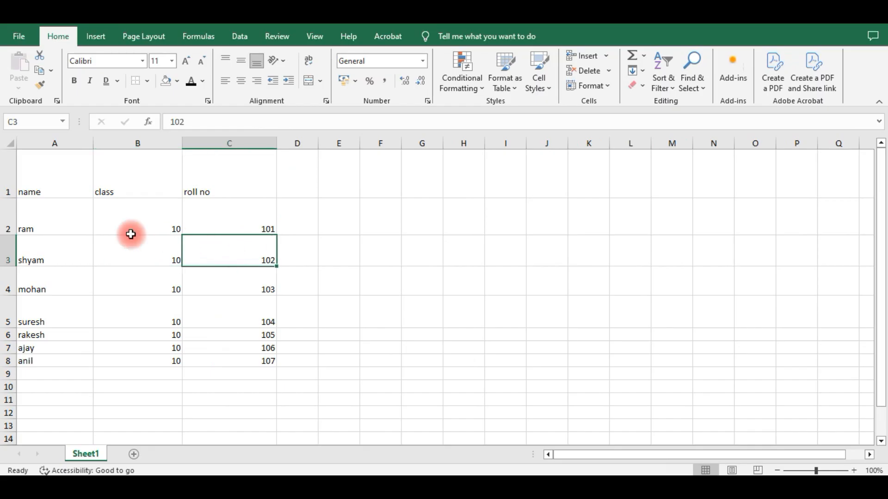
Align the contents of A1:C5 vertically to the top, middle and bottom of their cells in turn.
left_click_drag(44, 172, 236, 299)
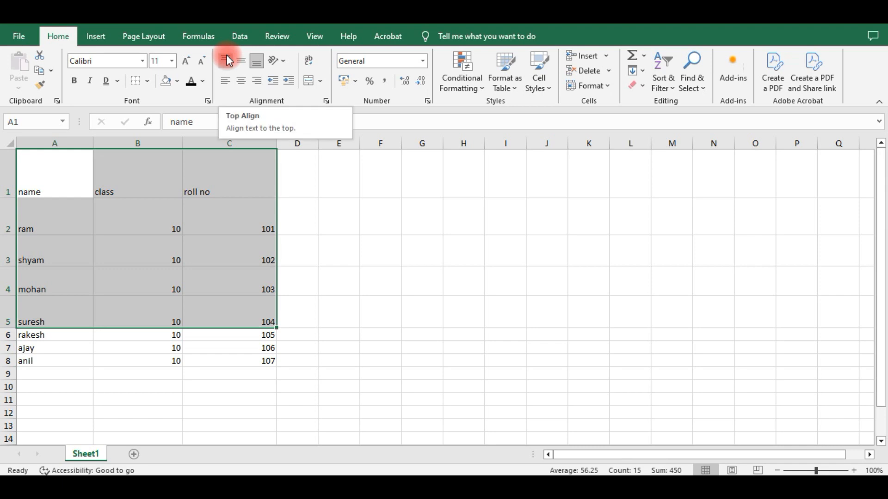
left_click(227, 59)
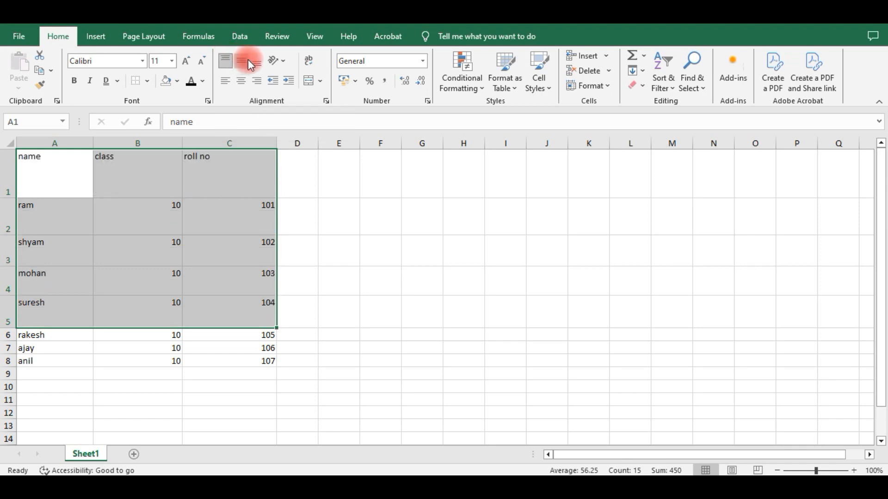
left_click(248, 59)
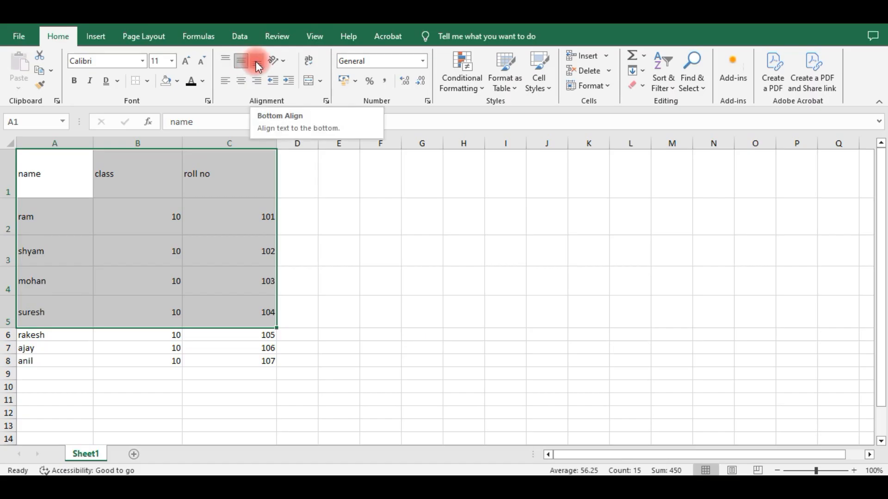
left_click(256, 61)
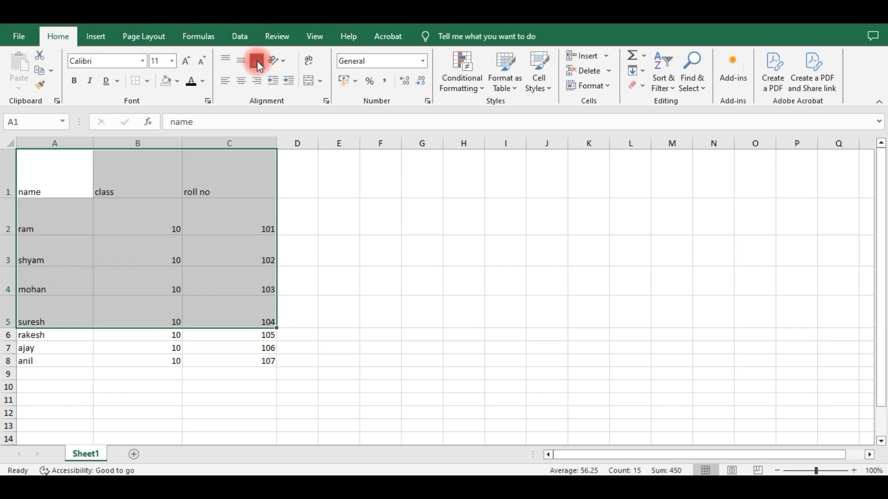
Align the contents of A1:C5 horizontally left, centre and right in turn, ending on left alignment.
left_click(226, 81)
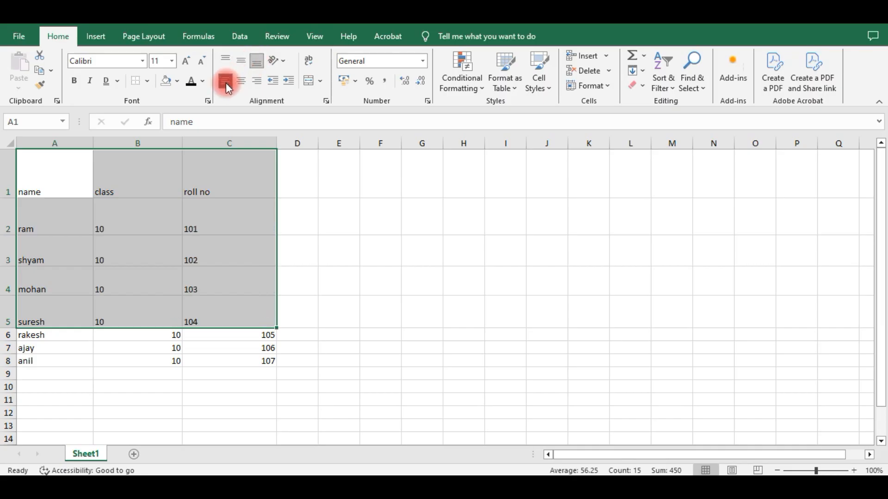
left_click(248, 85)
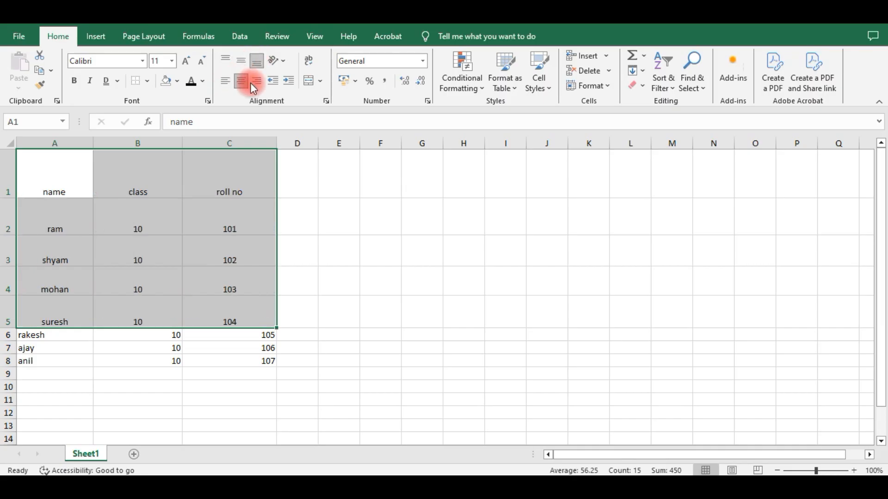
left_click(257, 83)
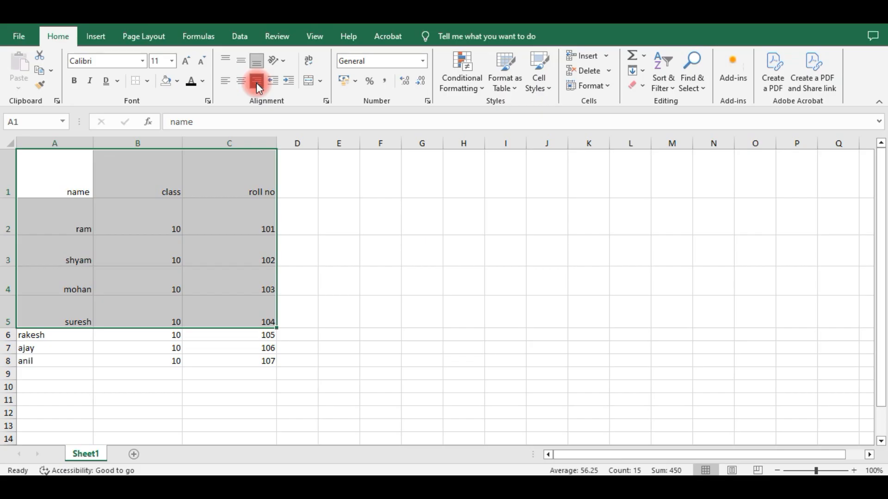
left_click(226, 82)
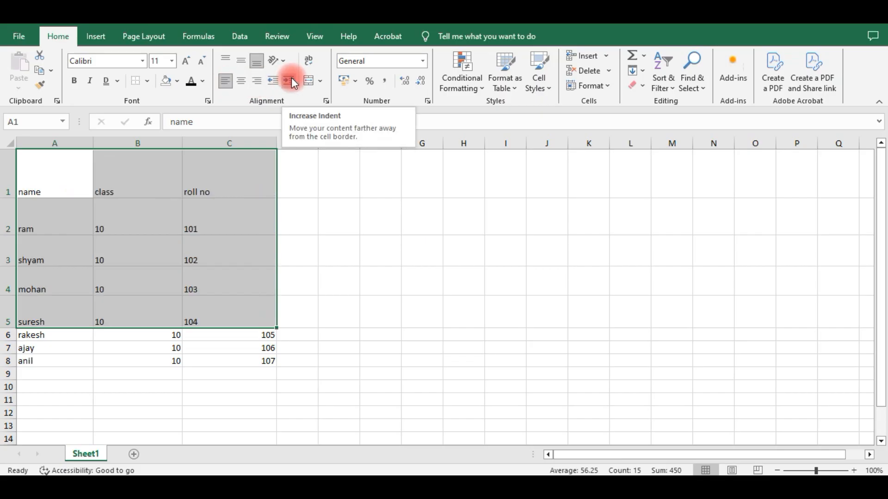
Increase the indent of A1:C5 by five levels and decrease it by the same number of levels.
left_click(292, 80)
left_click(293, 80)
left_click(292, 79)
left_click(292, 80)
left_click(292, 79)
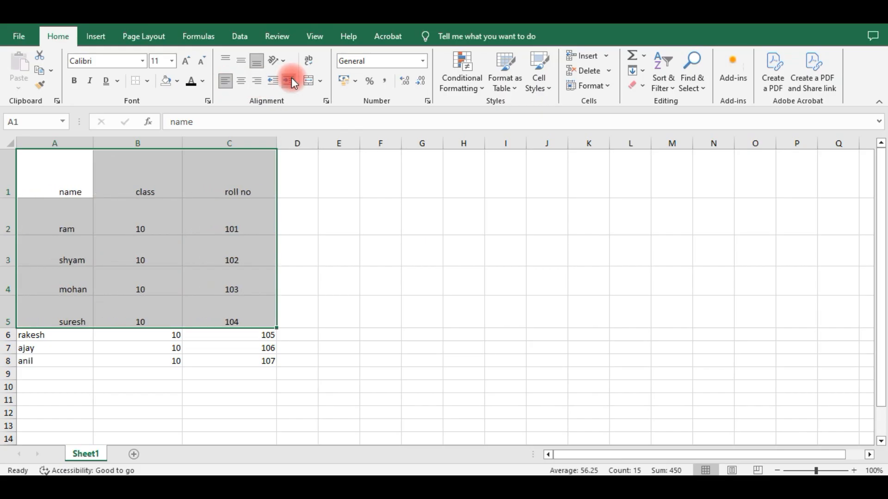
left_click(274, 81)
left_click(274, 81)
left_click(274, 80)
left_click(274, 81)
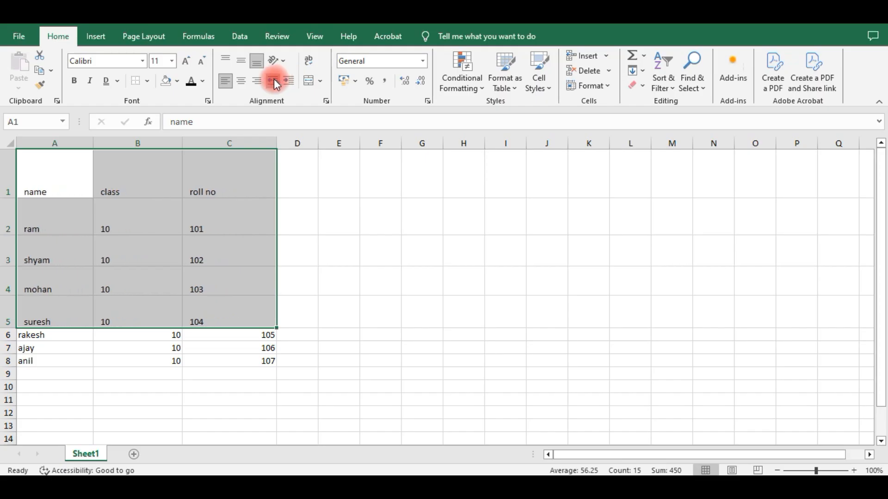
left_click(273, 81)
Apply the Angle Counterclockwise, Angle Clockwise and Vertical Text orientations to A1:C5 in turn.
left_click(280, 63)
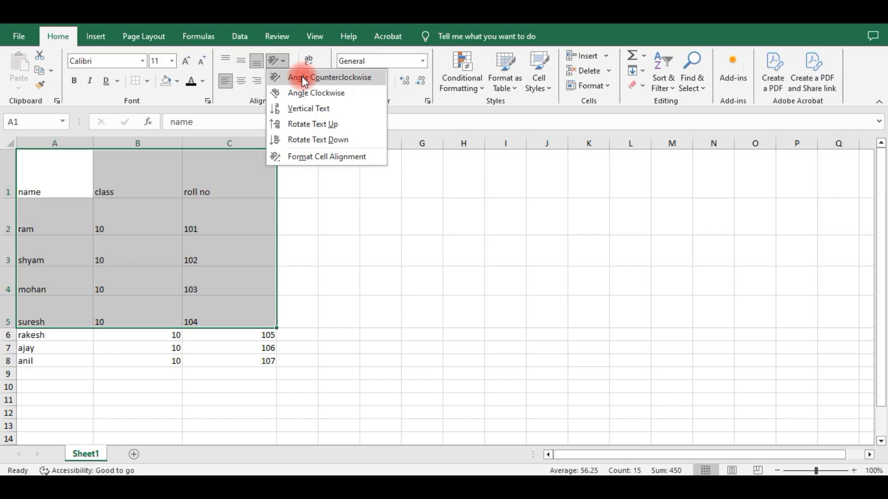
left_click(305, 82)
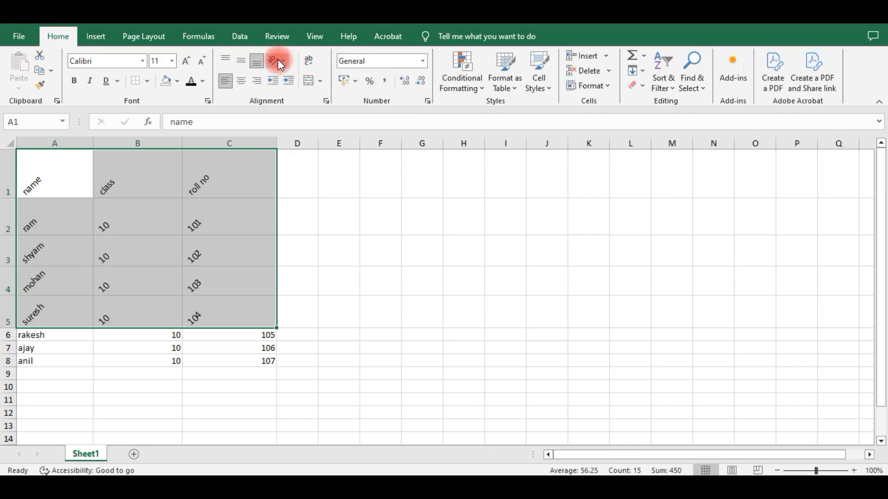
left_click(280, 63)
left_click(303, 91)
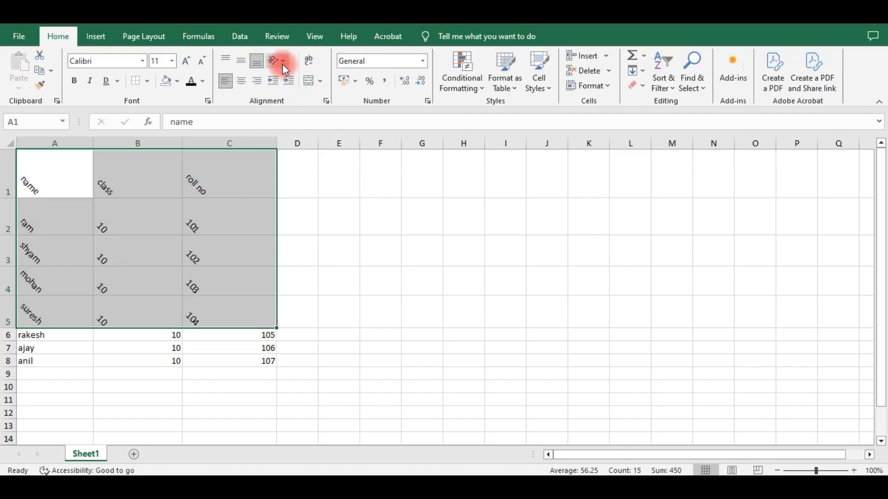
left_click(283, 65)
left_click(303, 107)
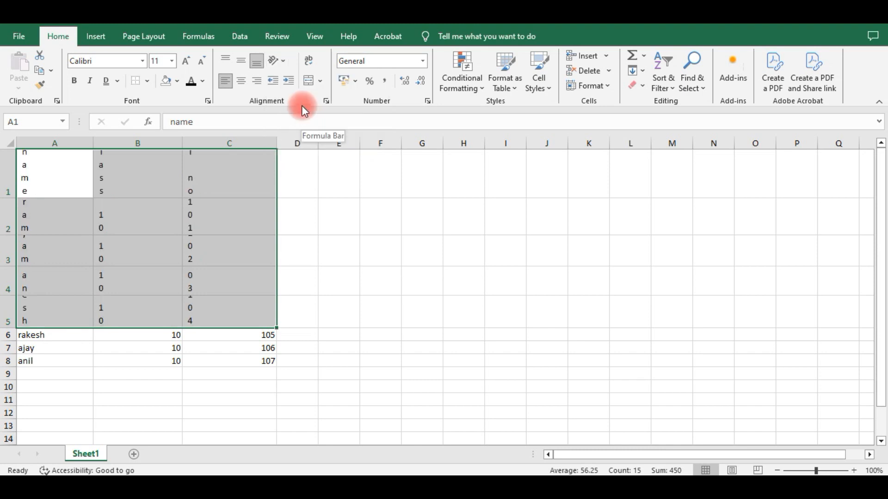
Apply Rotate Text Up and Rotate Text Down to A1:C5, and turn the rotation off again.
left_click(277, 62)
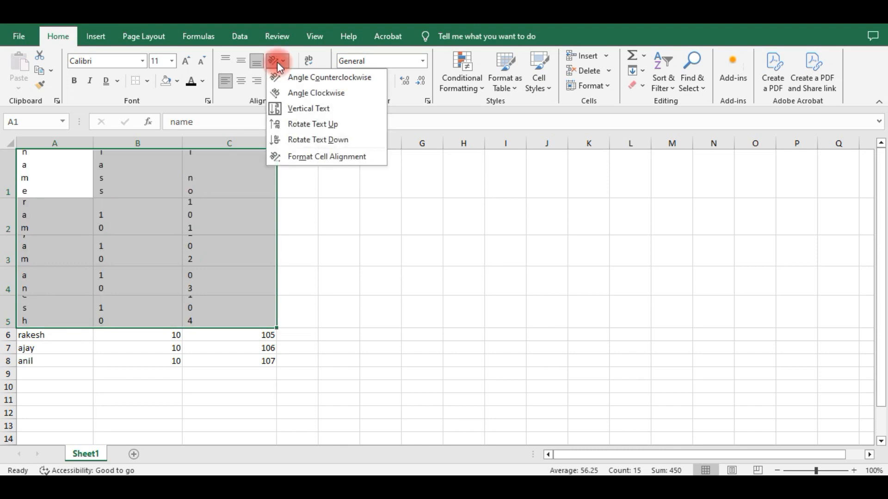
left_click(304, 123)
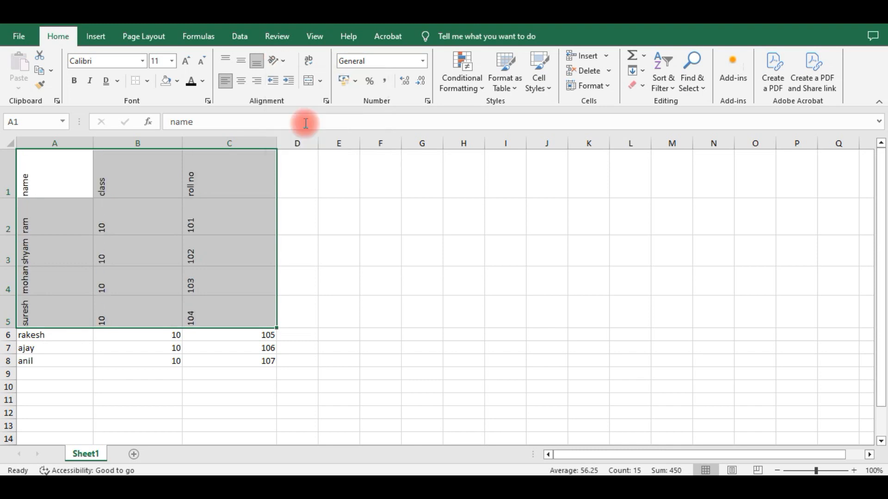
left_click(279, 61)
left_click(318, 139)
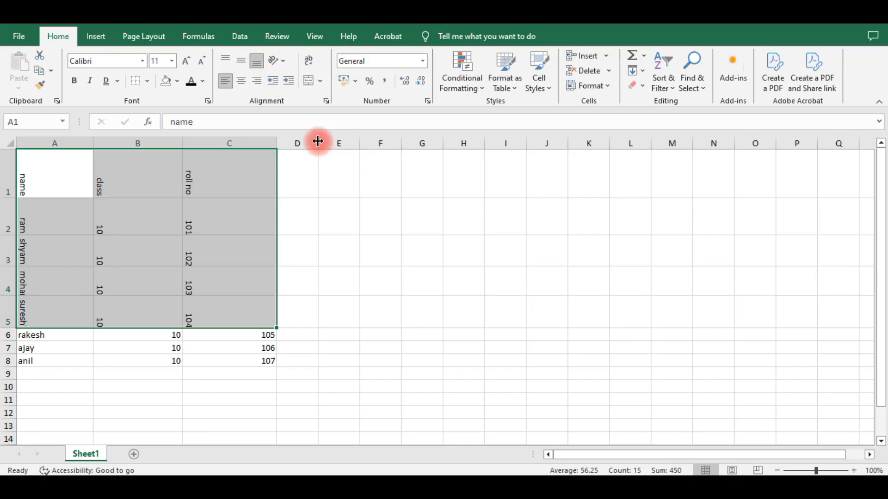
left_click(276, 62)
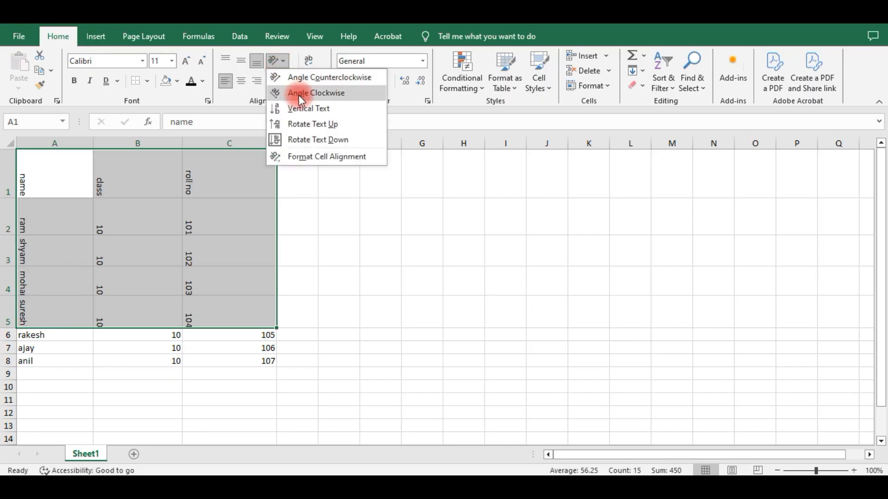
left_click(307, 138)
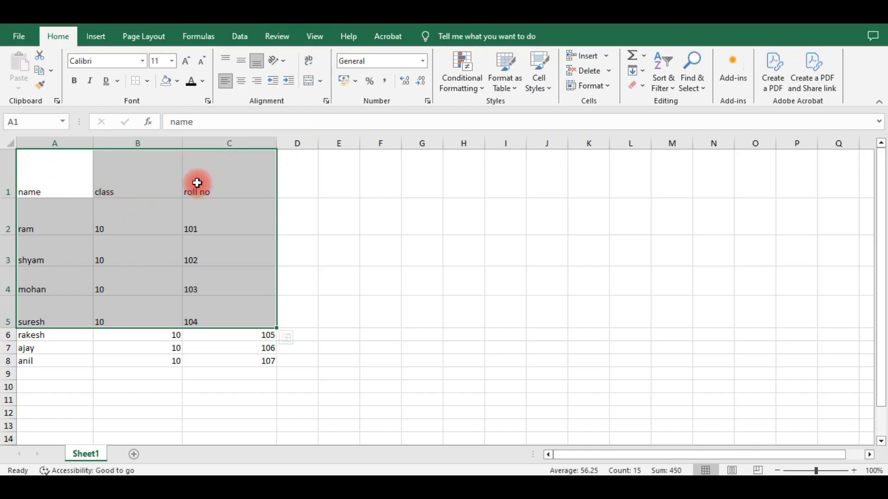
Auto-fit all row heights and column widths of the whole sheet to their contents.
left_click(12, 145)
double_click(8, 234)
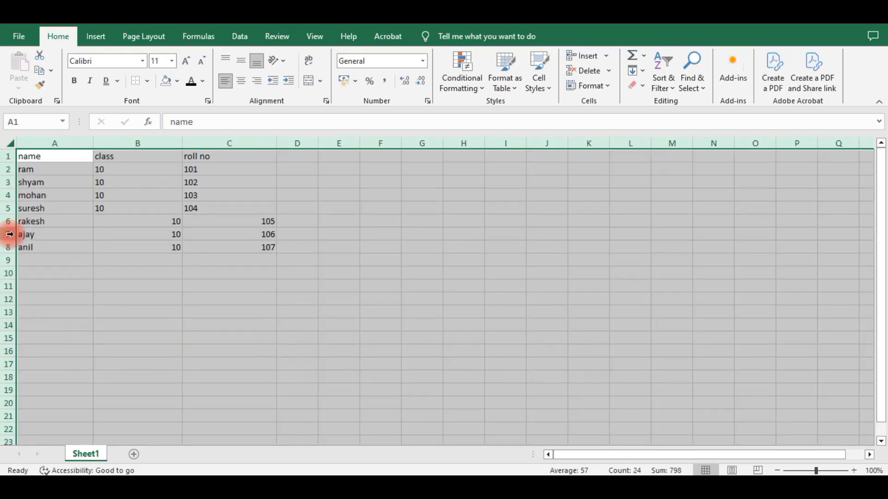
double_click(93, 143)
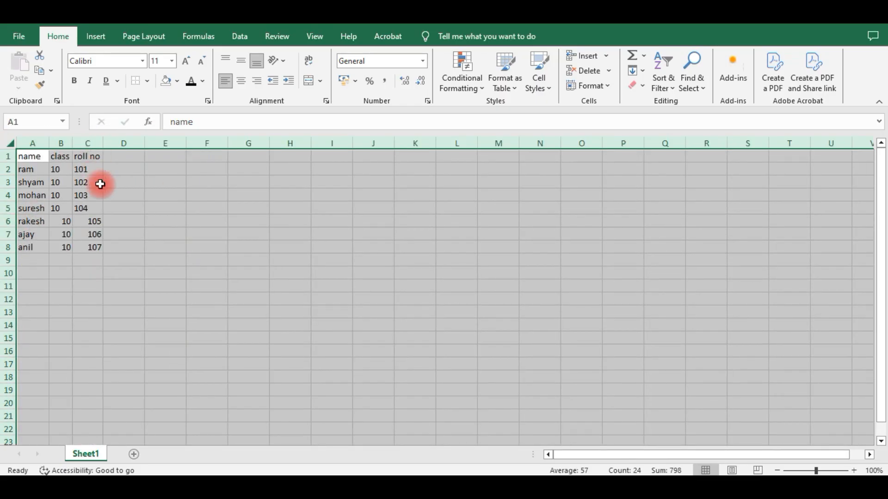
Remove the left alignment from the table A1:C8 and align its contents to the top.
left_click(102, 196)
left_click_drag(29, 157, 98, 244)
left_click(225, 80)
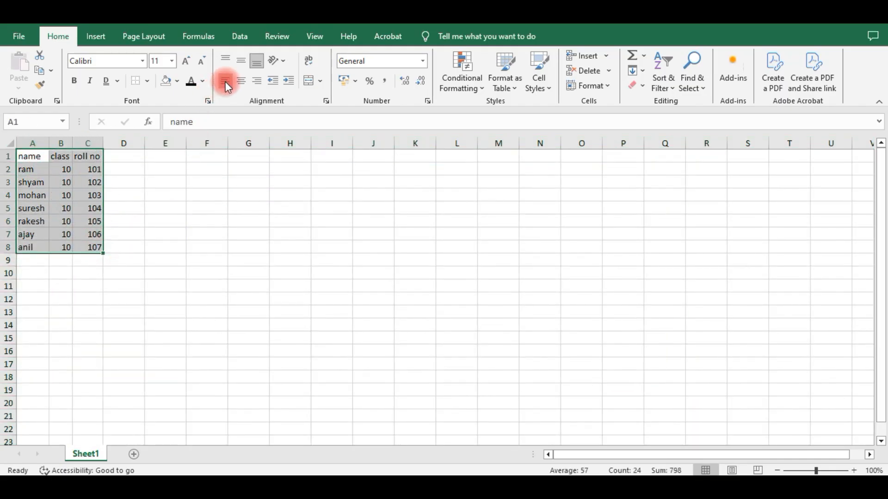
left_click(225, 60)
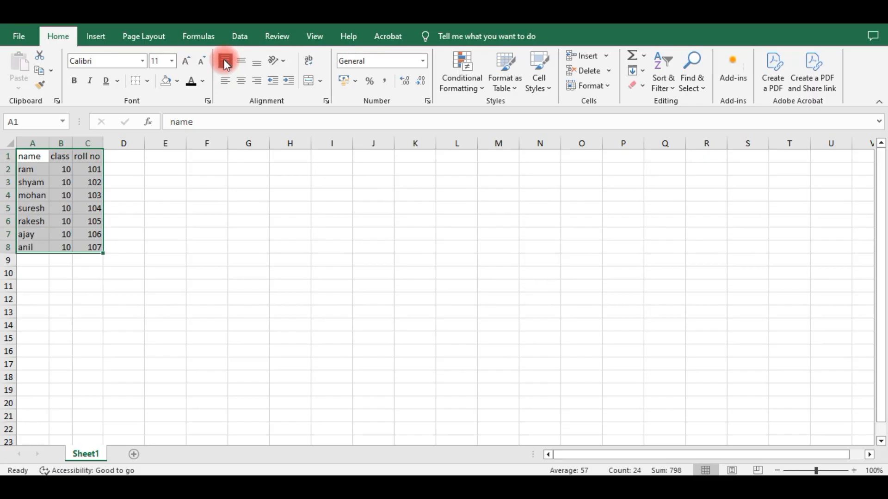
left_click(212, 195)
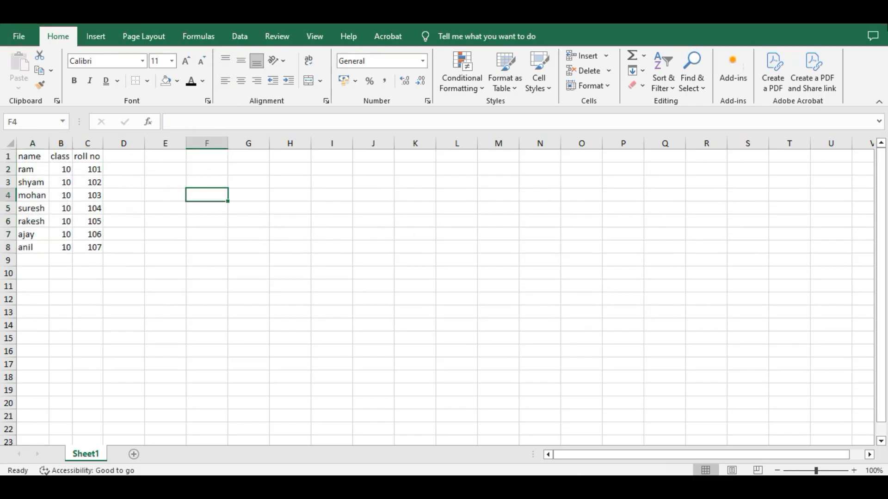
Add a new worksheet and enter the headings "name of student", "class" and "fathers name" in A1:C1.
left_click(135, 455)
left_click(74, 195)
left_click(40, 155)
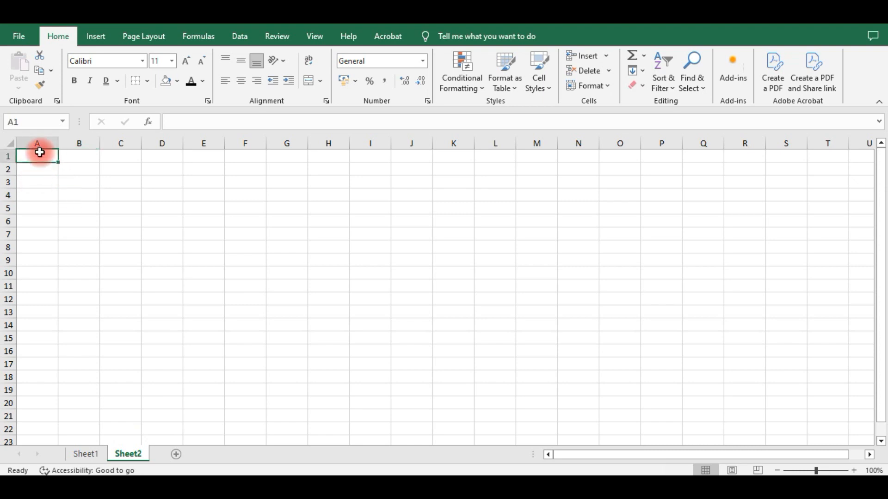
type("name of student")
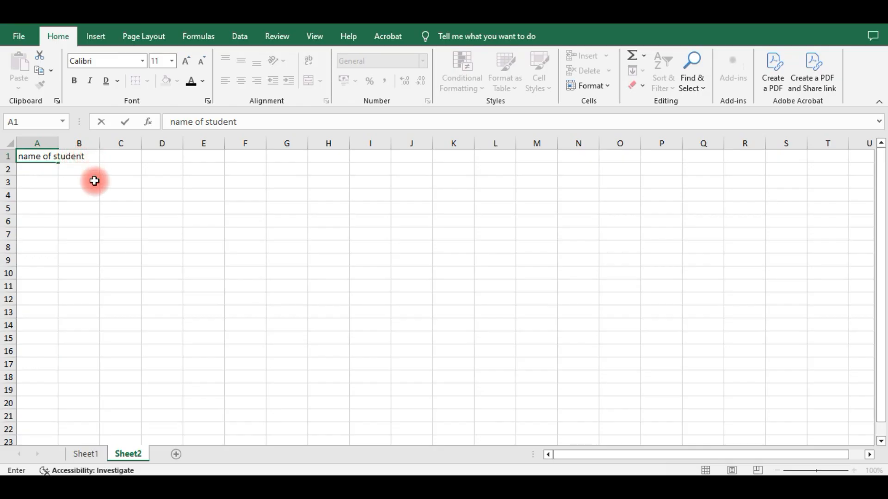
key("Tab")
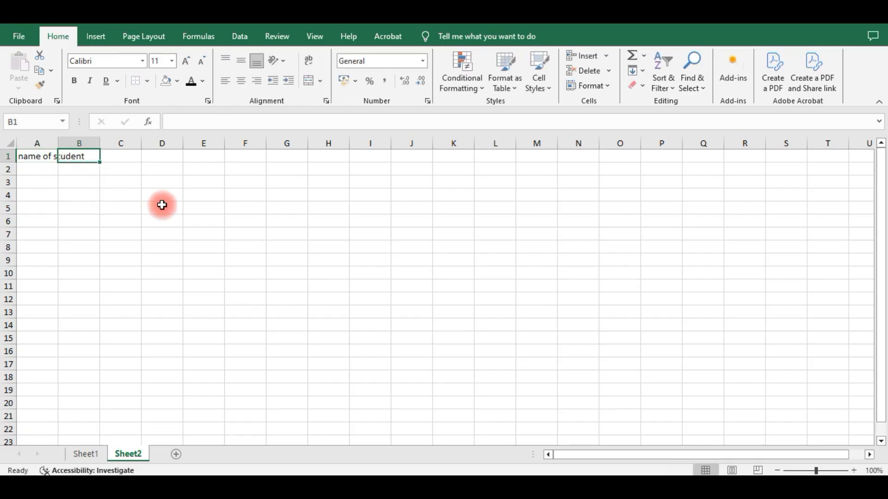
type("class")
key("Tab")
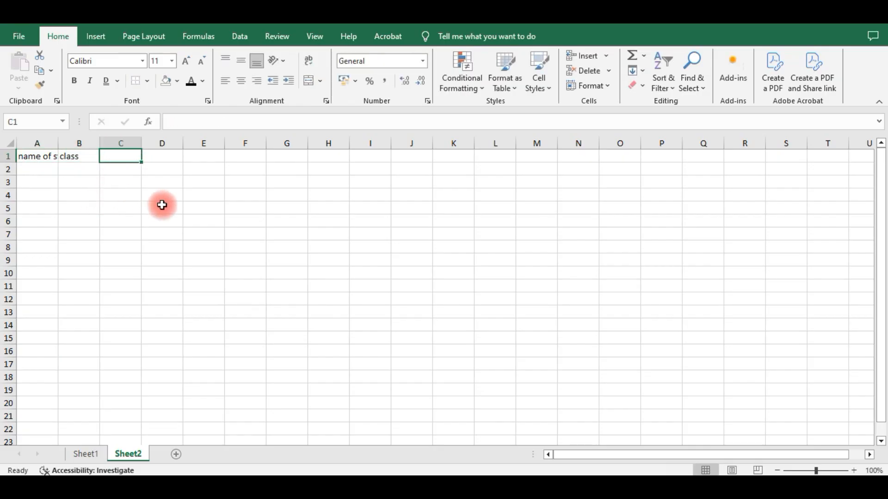
type("fathers name")
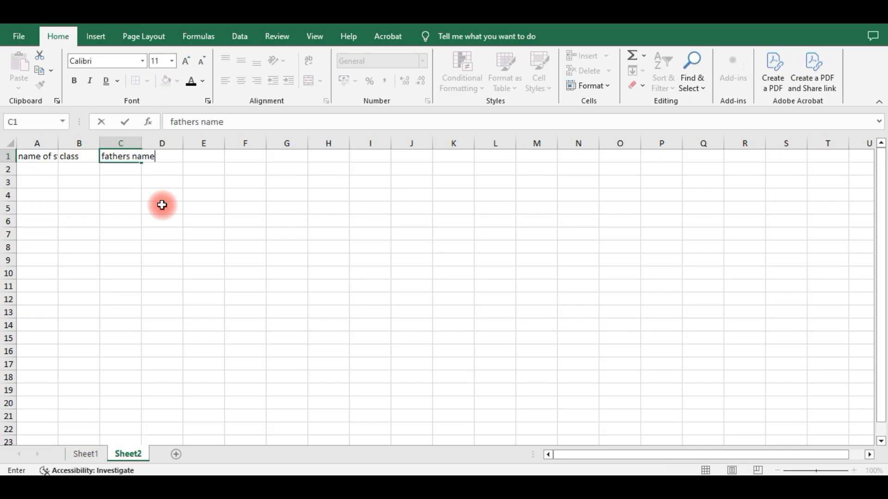
left_click(162, 205)
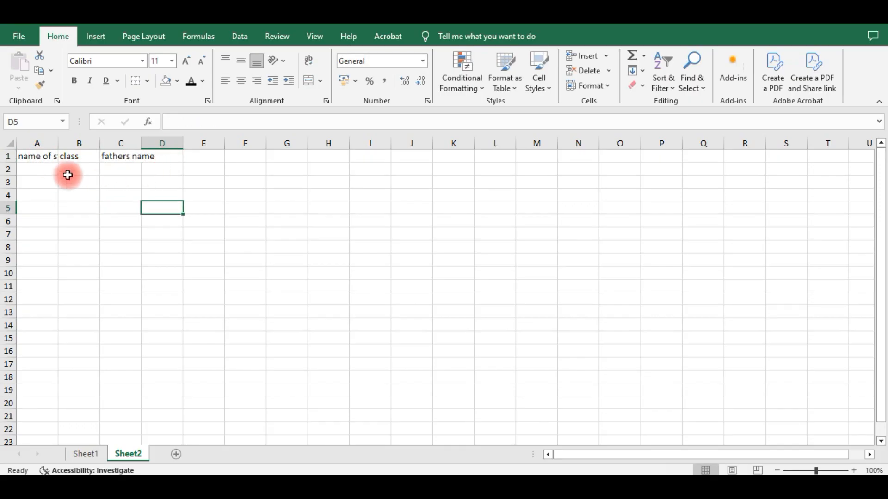
Toggle Wrap Text on and off repeatedly for the headings in A1:C1, leaving it off.
left_click(52, 158)
left_click_drag(51, 159, 135, 154)
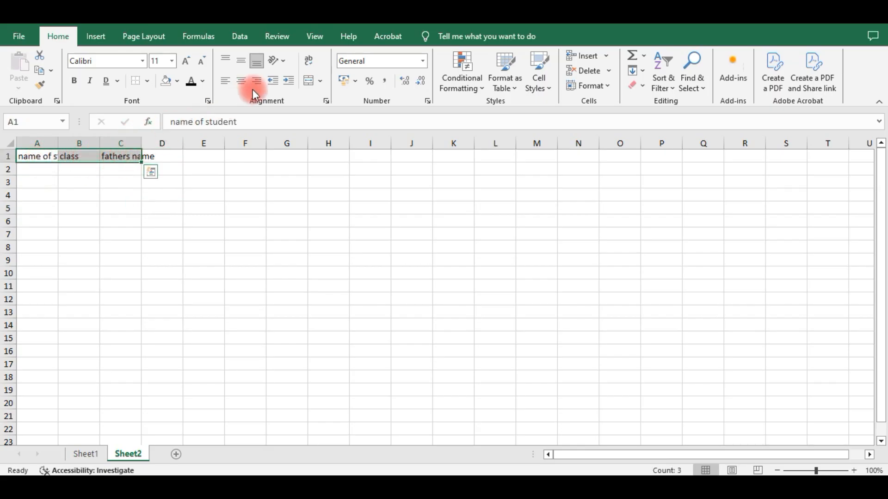
left_click(311, 60)
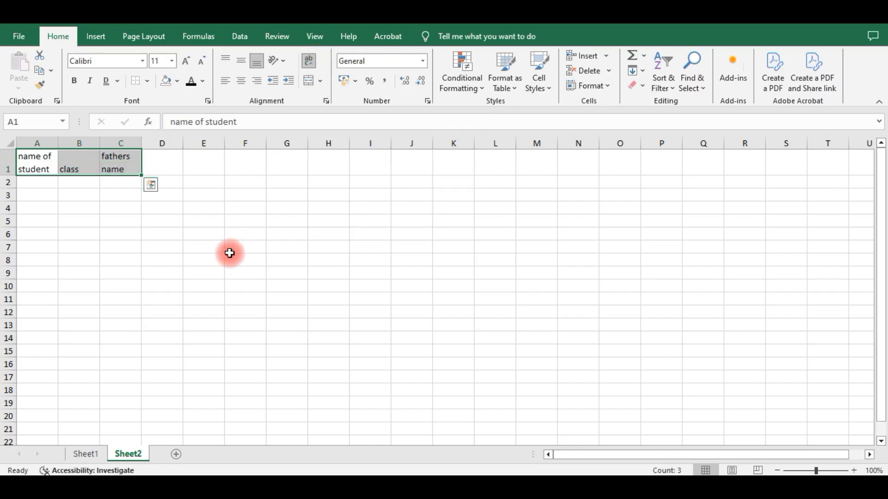
left_click(311, 61)
left_click(310, 61)
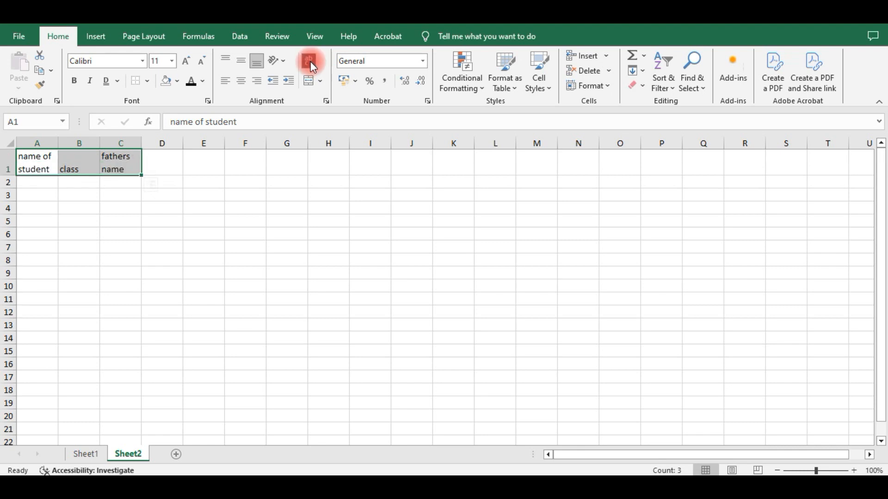
left_click(310, 61)
left_click(309, 61)
left_click(310, 61)
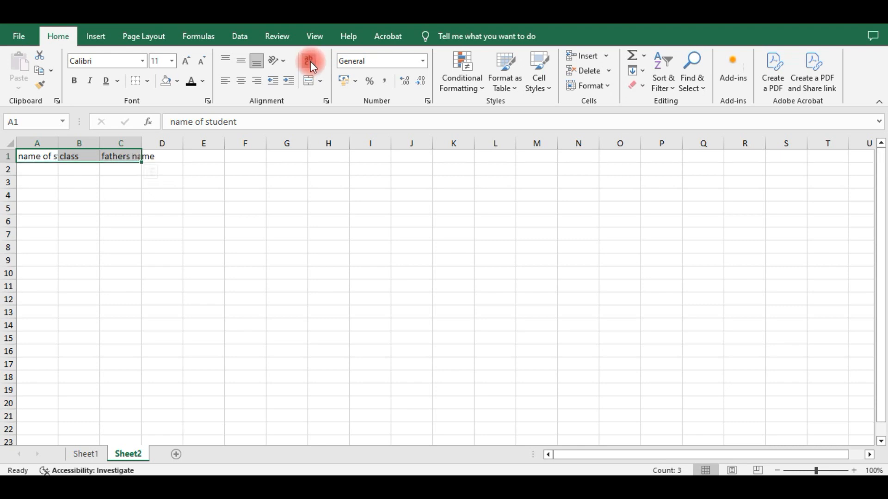
Auto-fit the widths of columns C and A one by one, and undo both width changes.
left_click(170, 230)
double_click(142, 143)
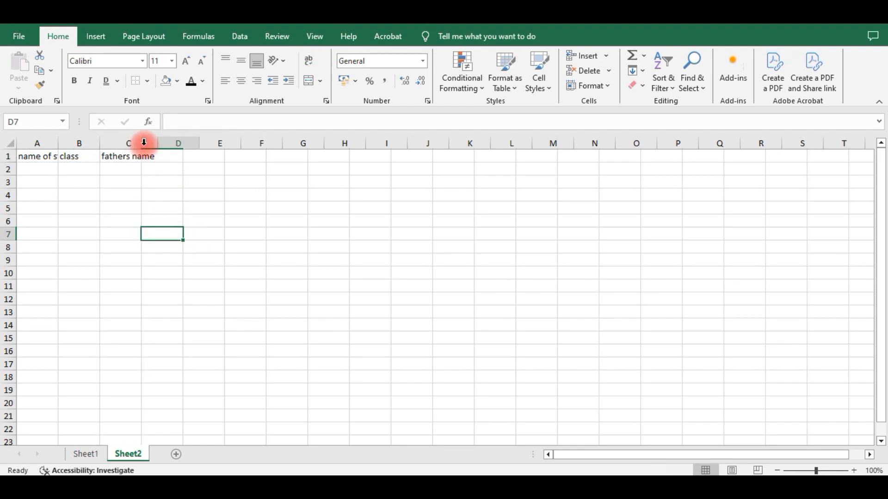
double_click(57, 143)
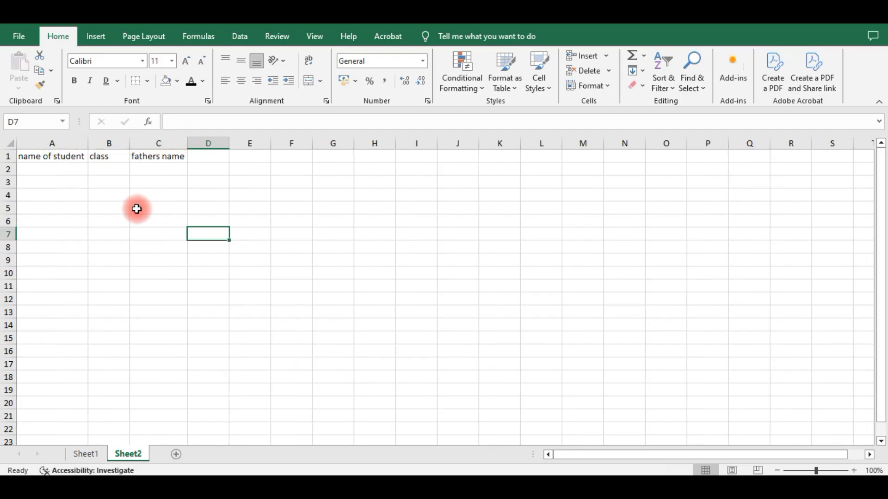
key("ctrl+z")
key("ctrl+z")
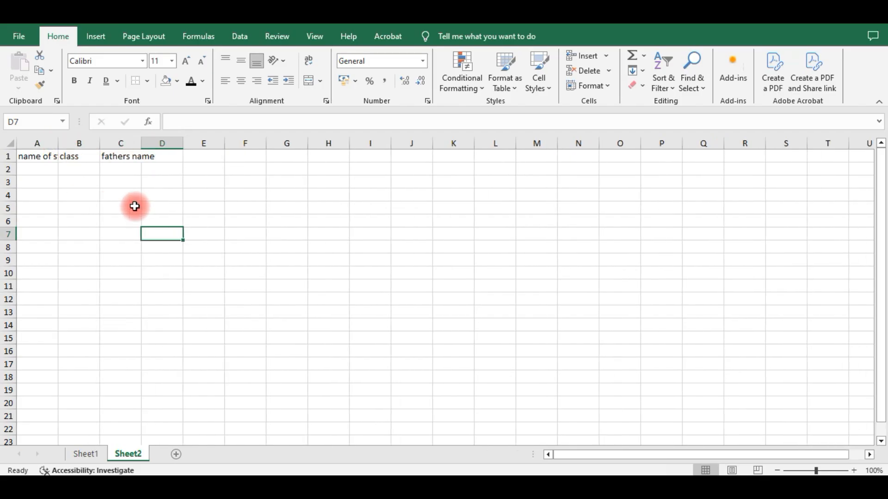
Auto-fit the widths of columns A to C together to match their headings.
left_click(122, 206)
left_click_drag(36, 142, 135, 147)
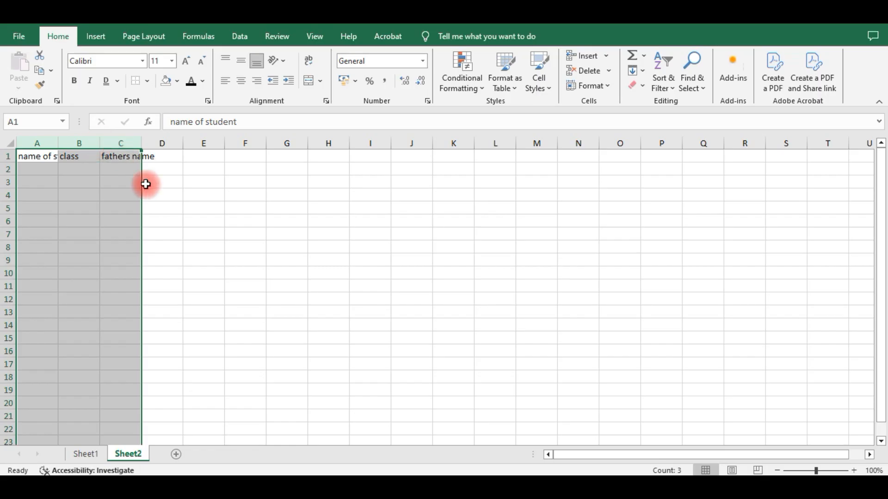
double_click(99, 142)
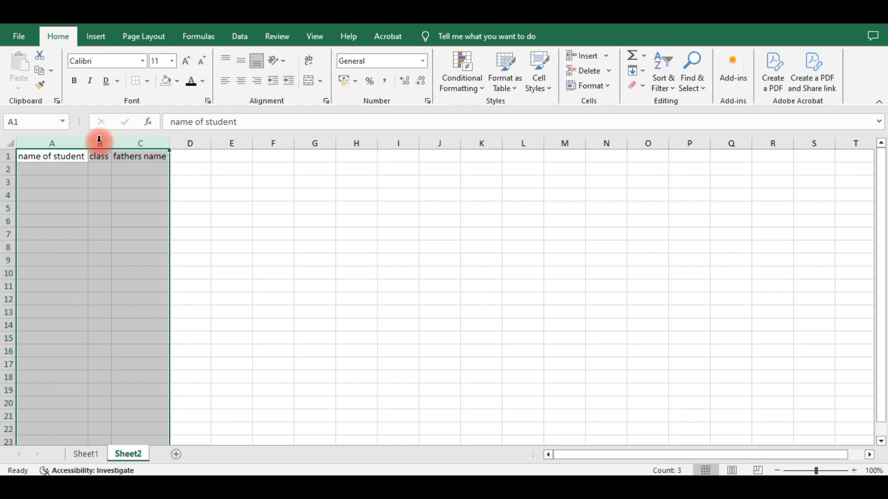
left_click(124, 207)
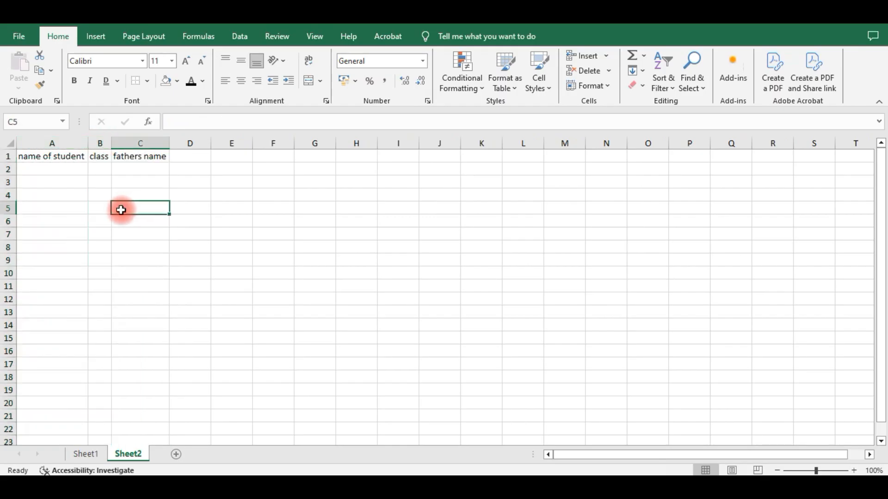
left_click_drag(8, 156, 8, 260)
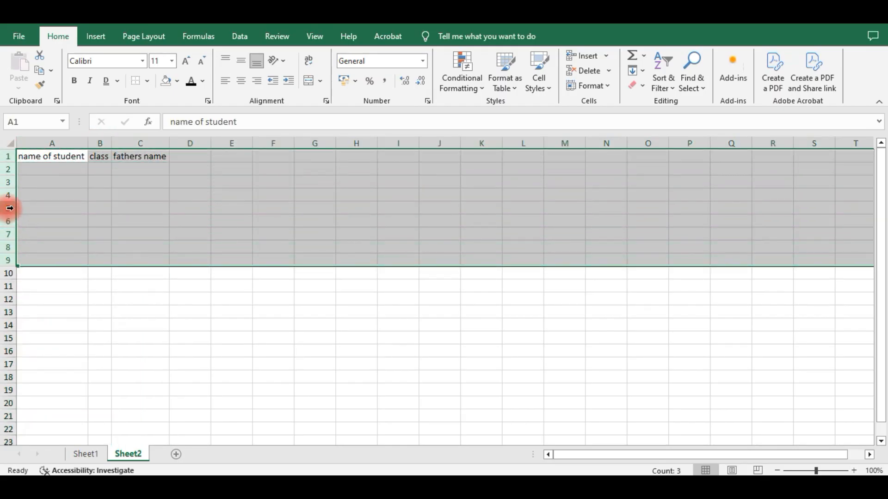
left_click(154, 211)
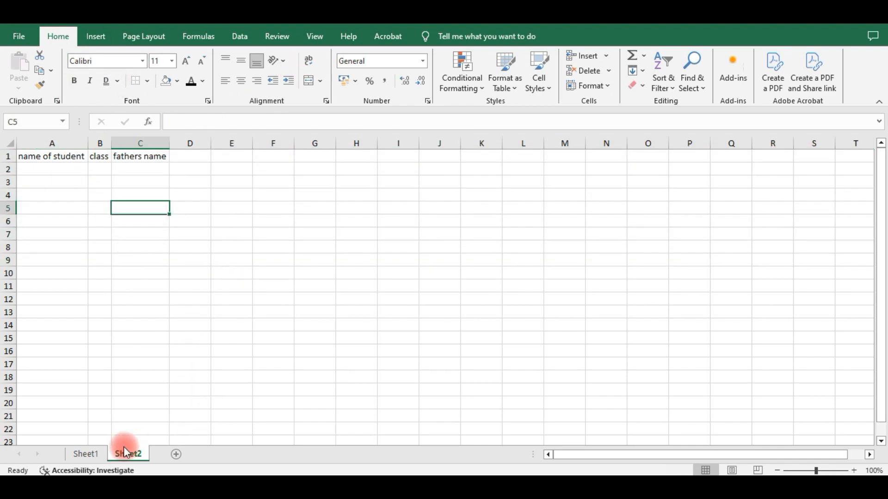
On Sheet1, enter the subject headings "hindi", "english" and "maths" in D1:F1.
left_click(87, 453)
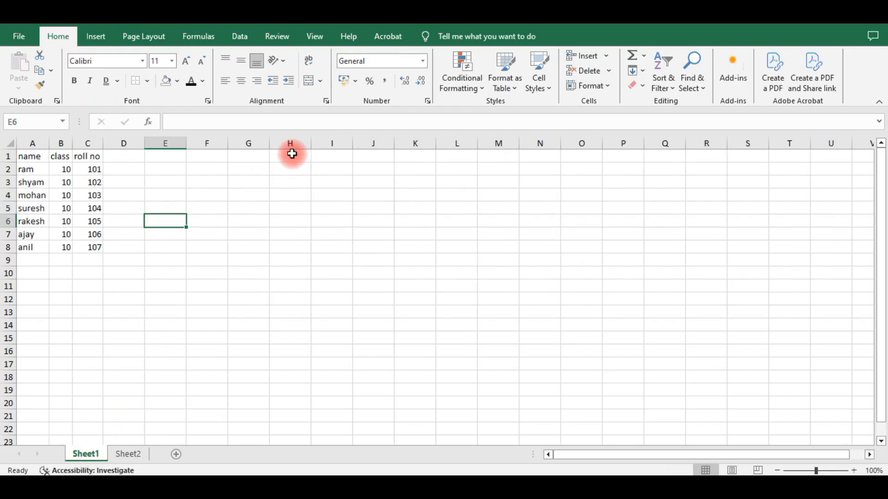
left_click(129, 179)
left_click(130, 158)
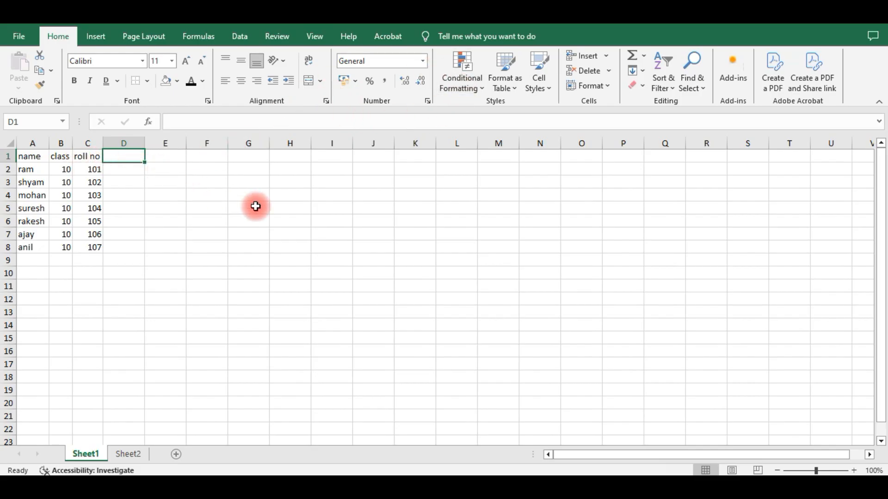
type("hindi")
key("Tab")
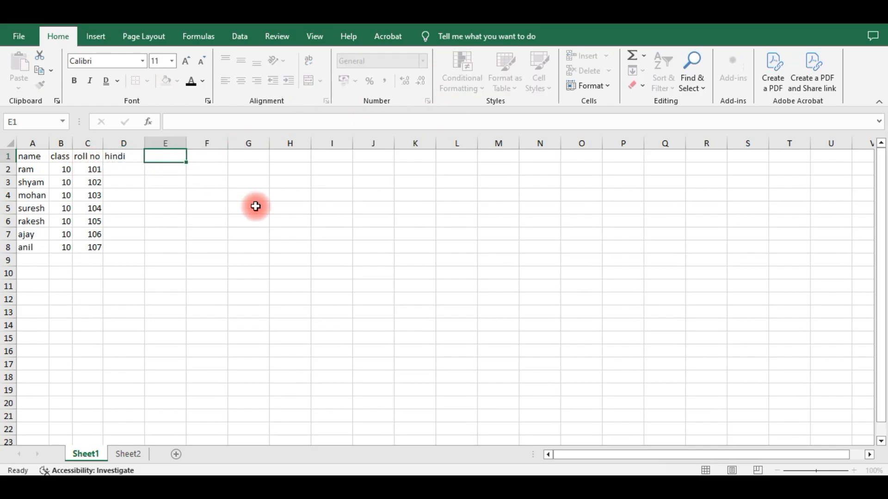
type("english")
key("Tab")
type("maths")
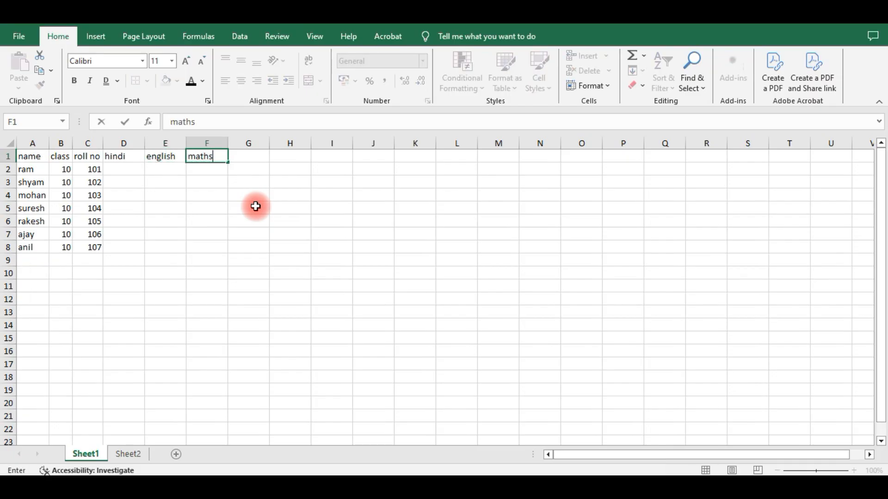
key("Tab")
Enter the headings "total obtained", "total marks", "percentage" and "division" in G1:J1.
type("av")
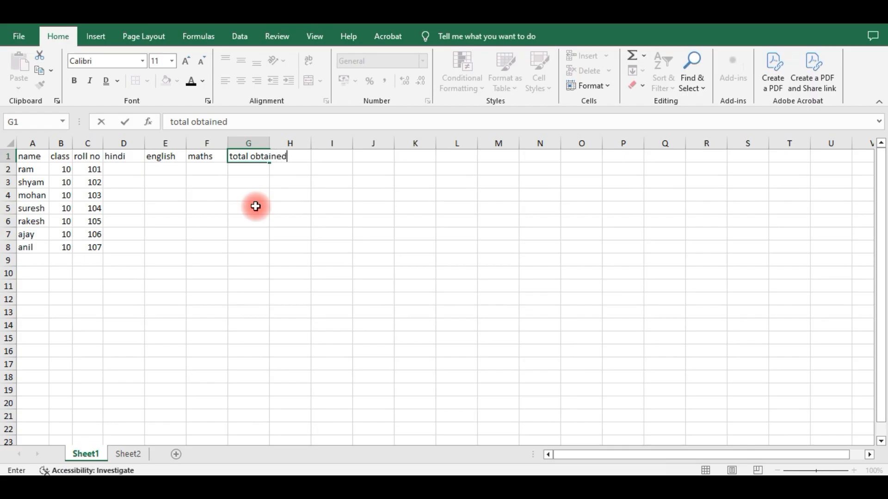
key("Tab")
type("tot")
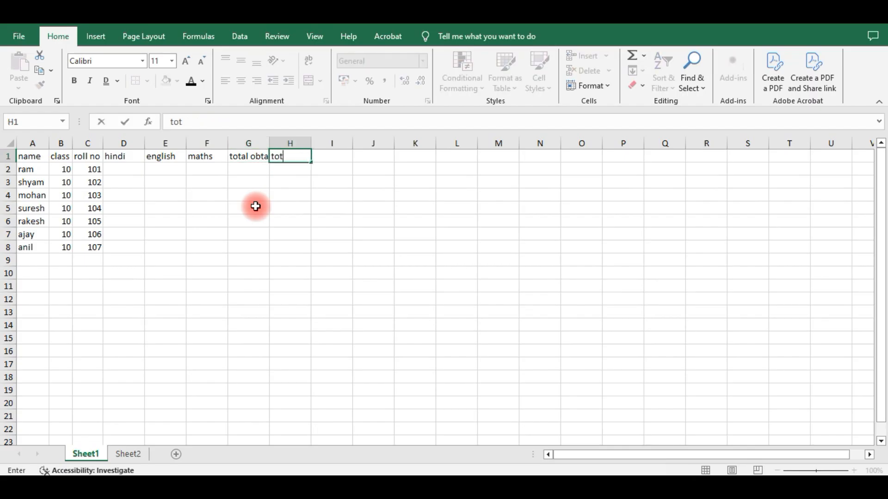
type("al mark")
key("Tab")
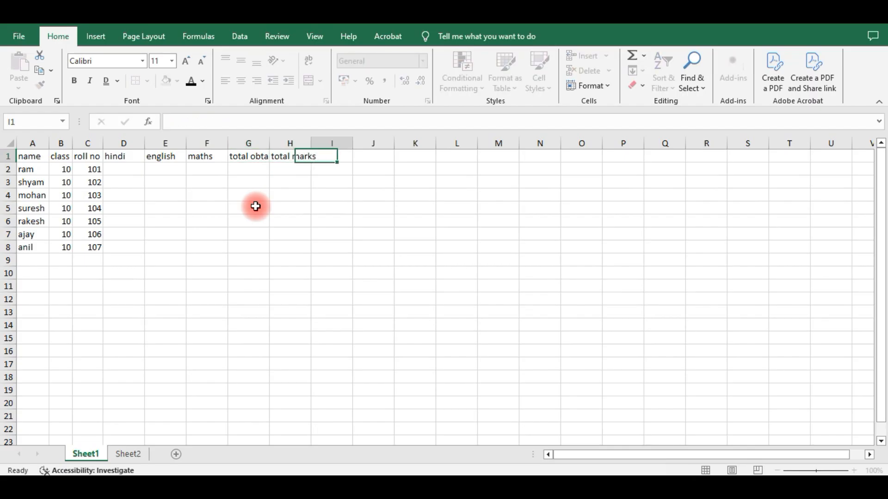
type("percentage")
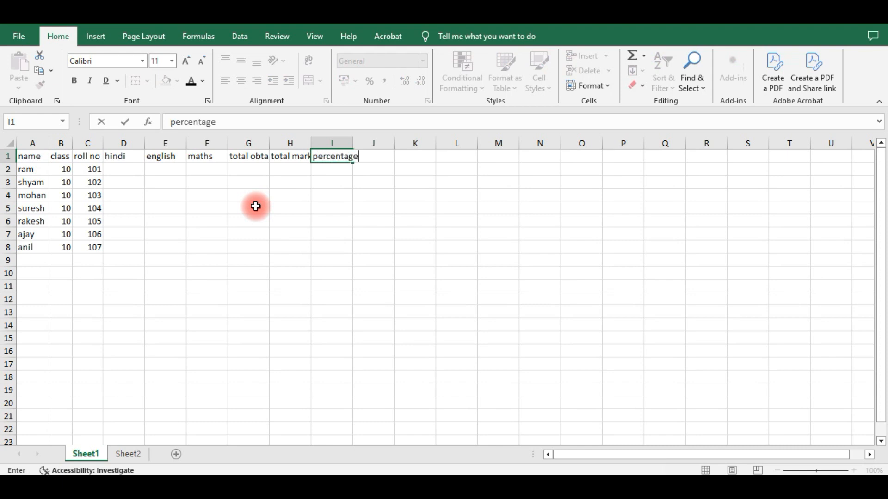
key("Tab")
type("d")
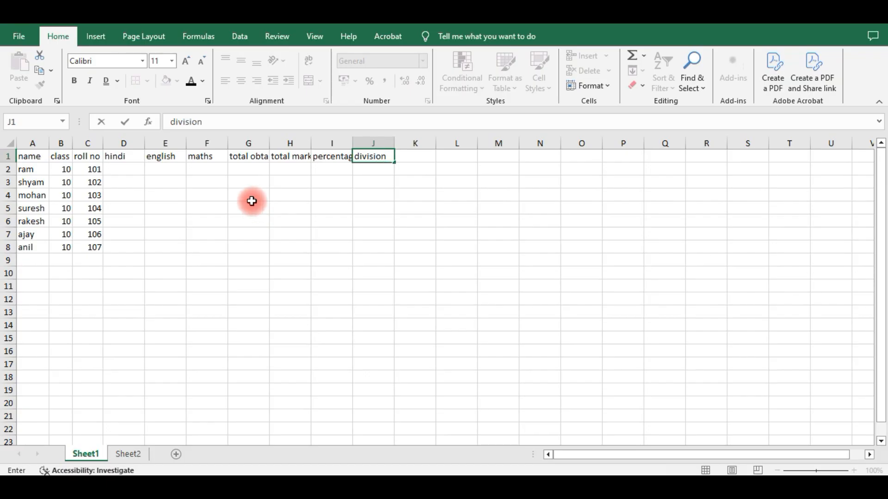
left_click(250, 207)
Auto-fit the widths of columns E to J together to match their headings.
left_click_drag(178, 144, 381, 144)
double_click(311, 144)
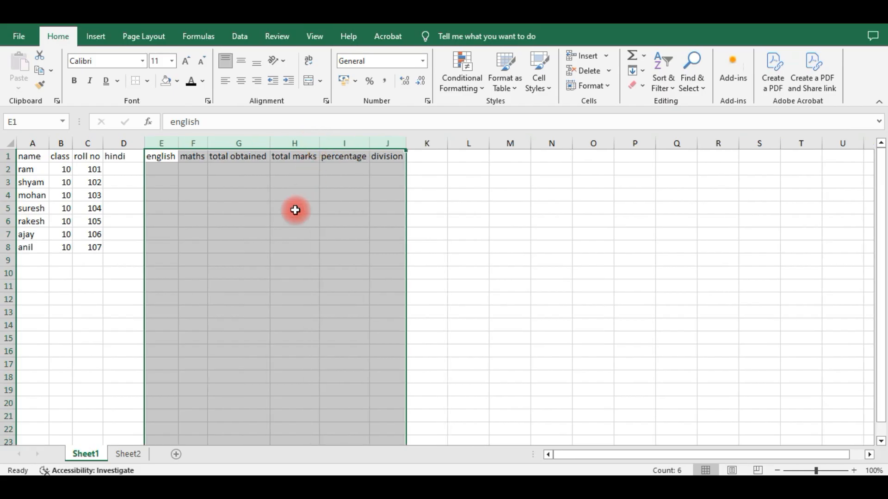
left_click(295, 209)
Enter the first student's marks in D2:F2: hindi 50, english 50 and maths 60.
left_click(131, 170)
type("50")
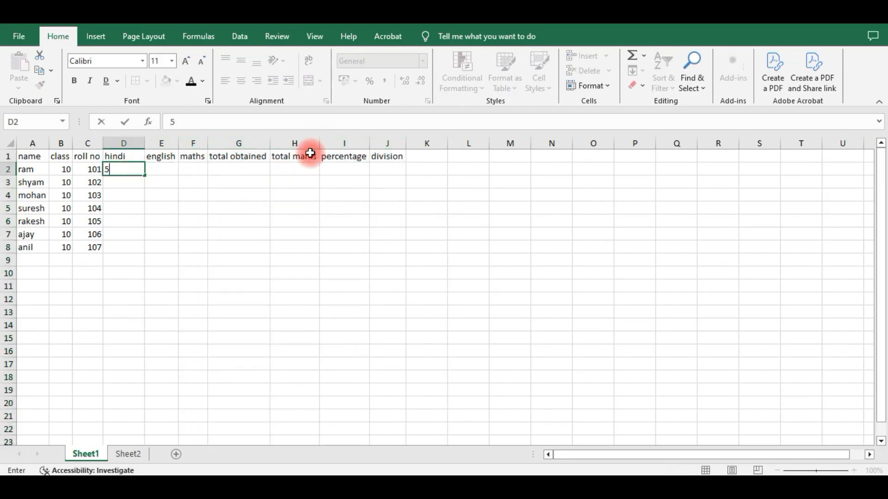
key("Tab")
type("500")
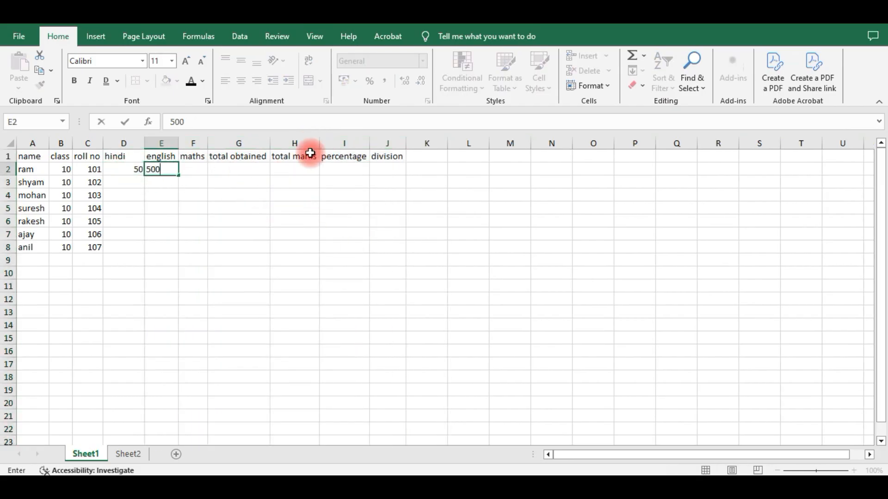
key("BackSpace")
key("Tab")
type("60")
key("Return")
Enter the second student's marks in D3:F3: hindi 75, english 95 and maths 86.
key("Left")
key("Left")
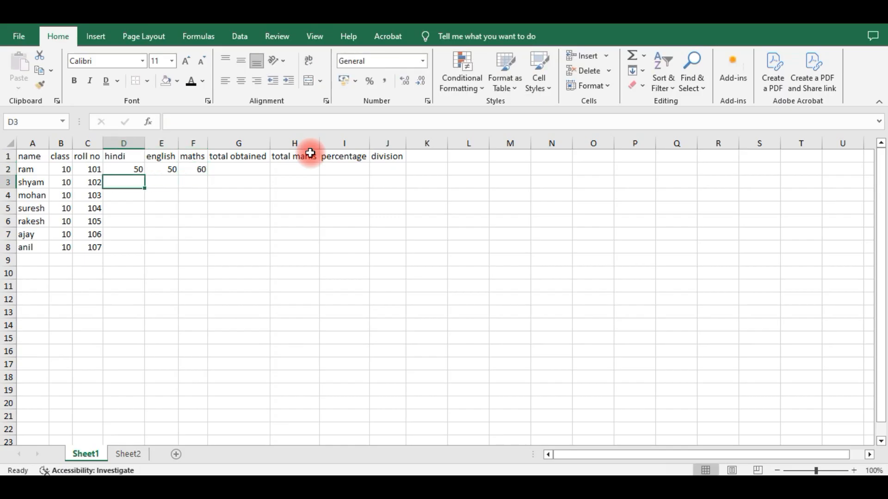
type("75")
key("Tab")
type("95")
key("Tab")
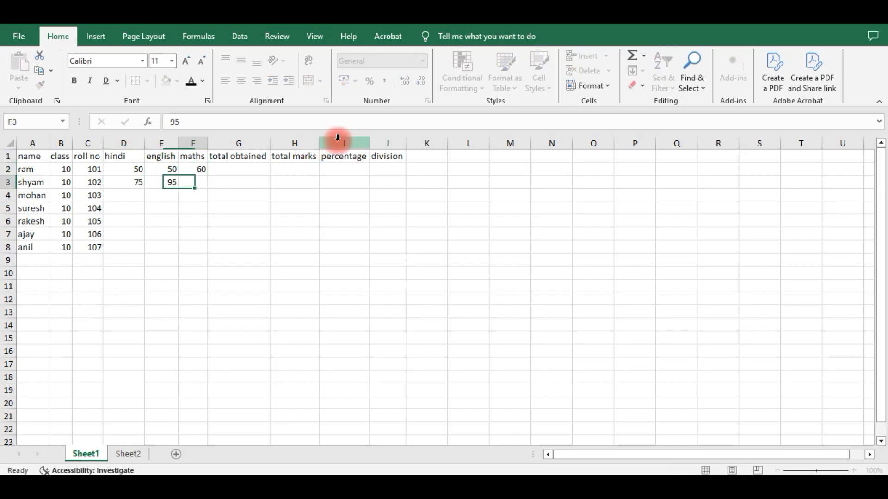
type("86")
key("Return")
Enter the third student's marks in D4:F4: hindi 33, english 34 and maths 36.
key("Left")
key("Left")
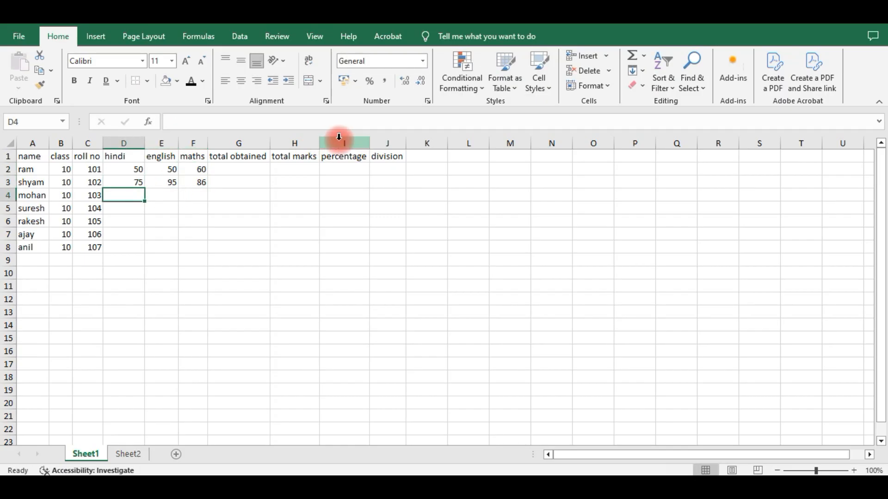
type("33")
key("Tab")
type("34")
key("Tab")
type("3")
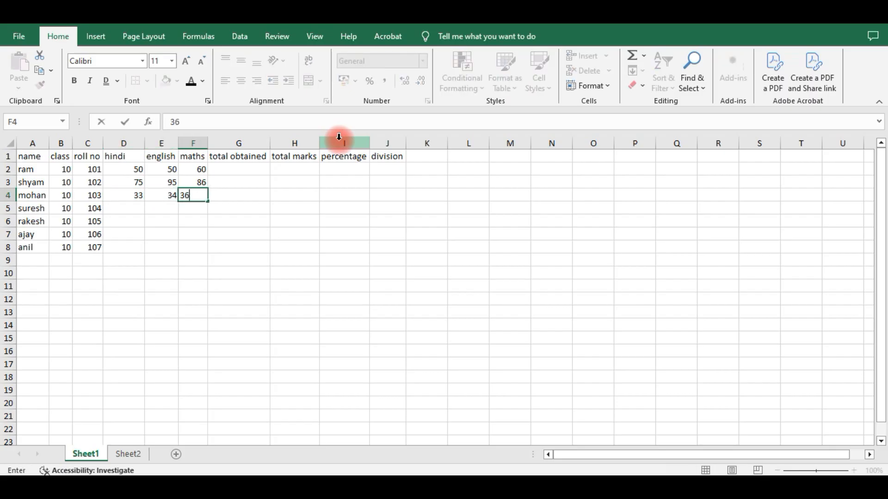
key("Return")
Enter the fourth student's marks in D5:F5: hindi 25, english 10 and maths 5.
key("Left")
key("Left")
type("2")
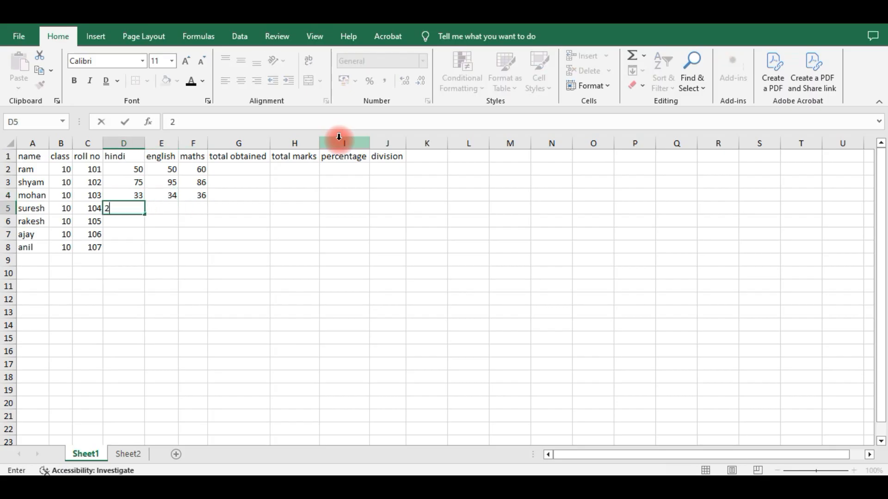
type("5")
key("Tab")
type("10")
key("Tab")
type("5")
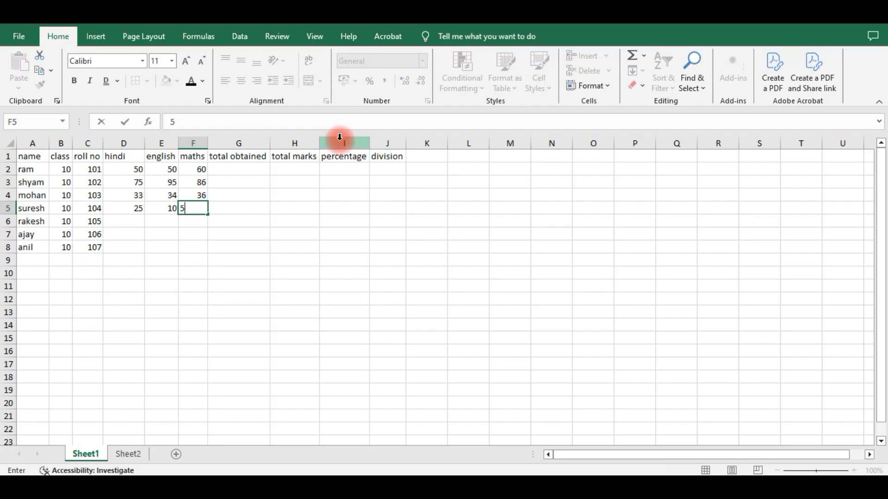
key("Return")
Enter the fifth student's marks in D6:F6: hindi 55, english 45 and maths 66.
key("Left")
key("Left")
type("55")
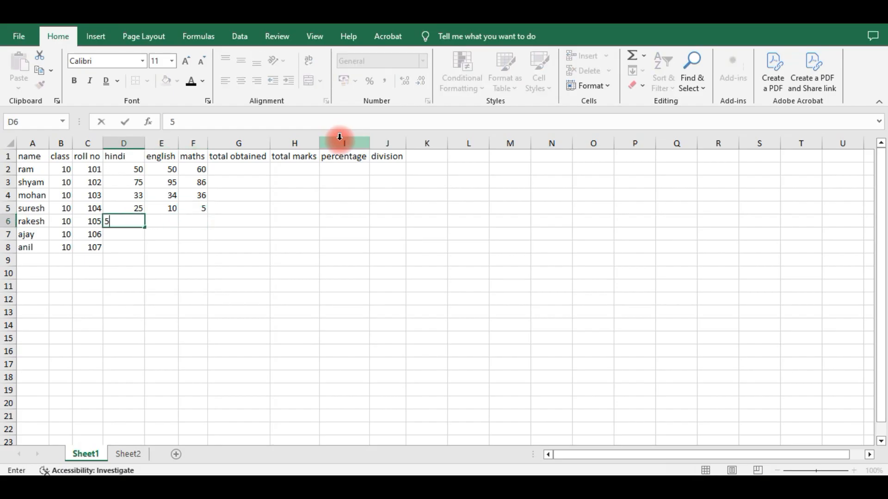
key("Tab")
type("45")
key("Tab")
type("6")
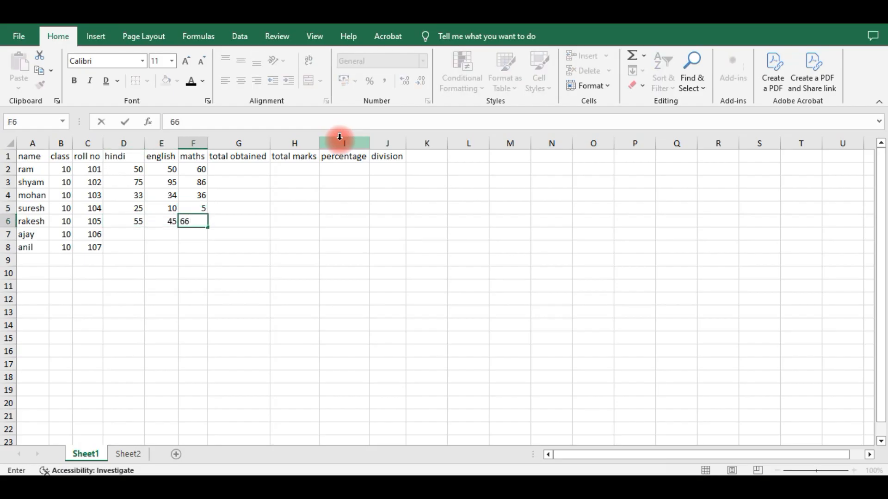
key("Tab")
Enter the sixth student's marks in D7:F7: hindi 25, english 36 and maths 58.
left_click(134, 233)
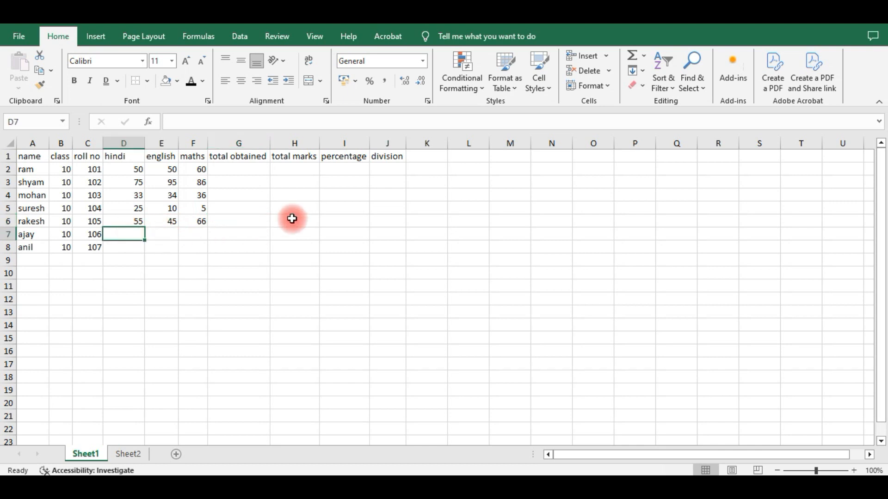
type("25")
key("Tab")
type("36")
key("Tab")
type("58")
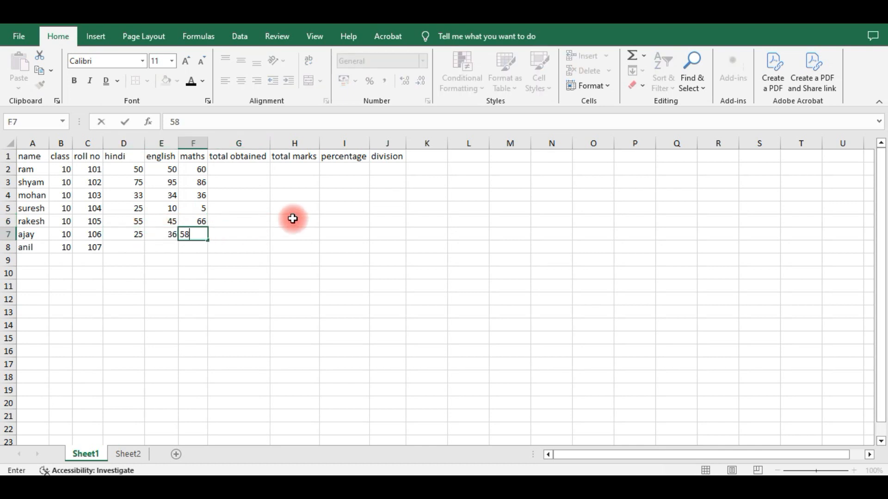
key("Return")
Enter the last student's marks in D8:F8: hindi 25, english 36 and maths 57.
key("Left")
key("Left")
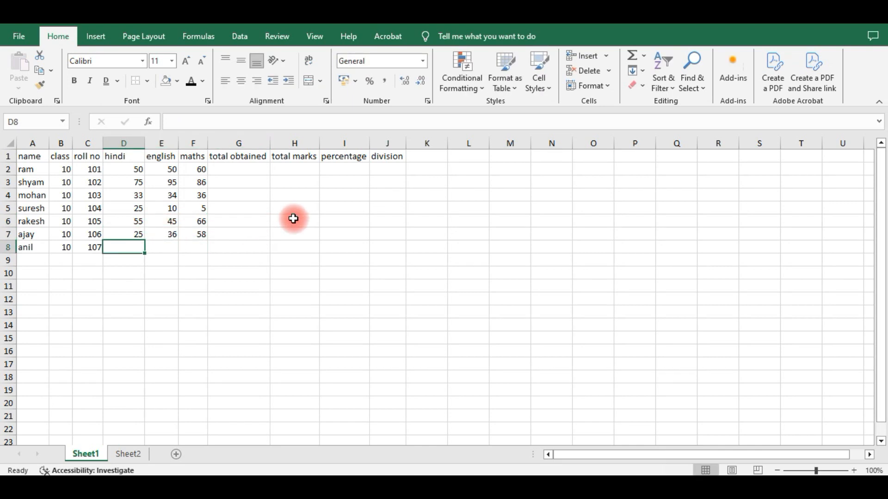
type("25")
key("Tab")
type("36")
key("Tab")
type("57")
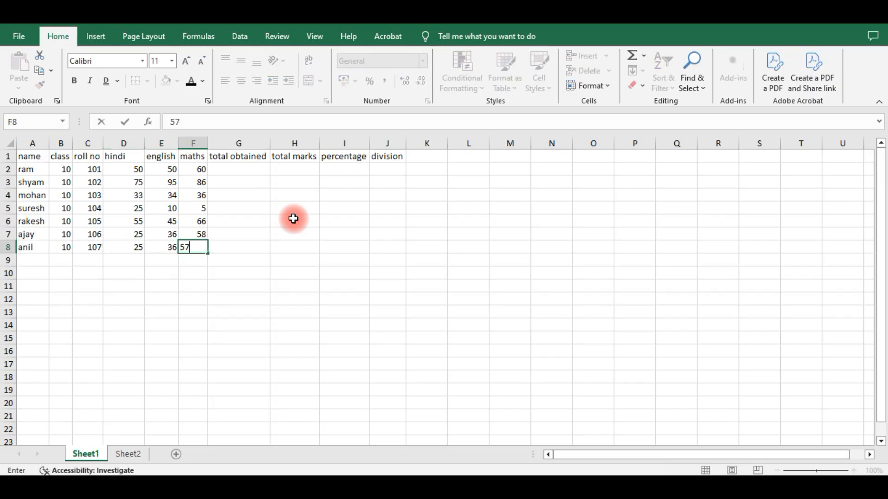
left_click(240, 221)
Calculate the first student's total obtained in G2 with the formula =SUM(D2:F2).
left_click(232, 169)
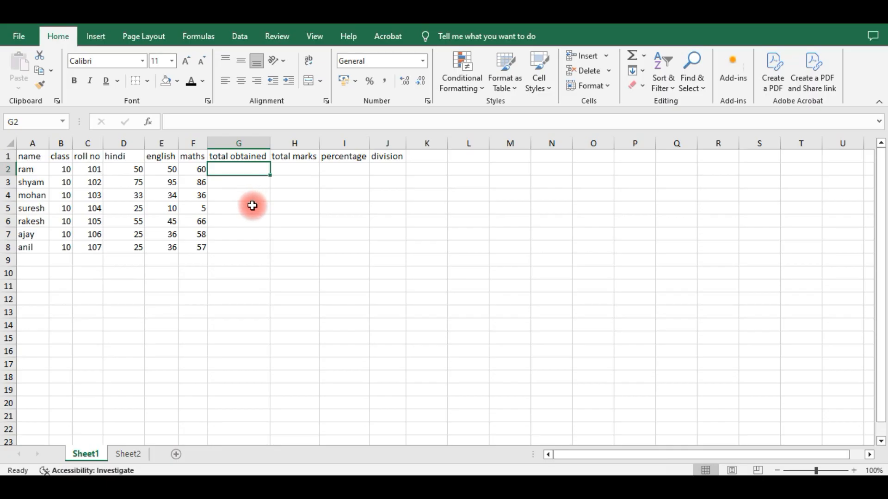
type("=")
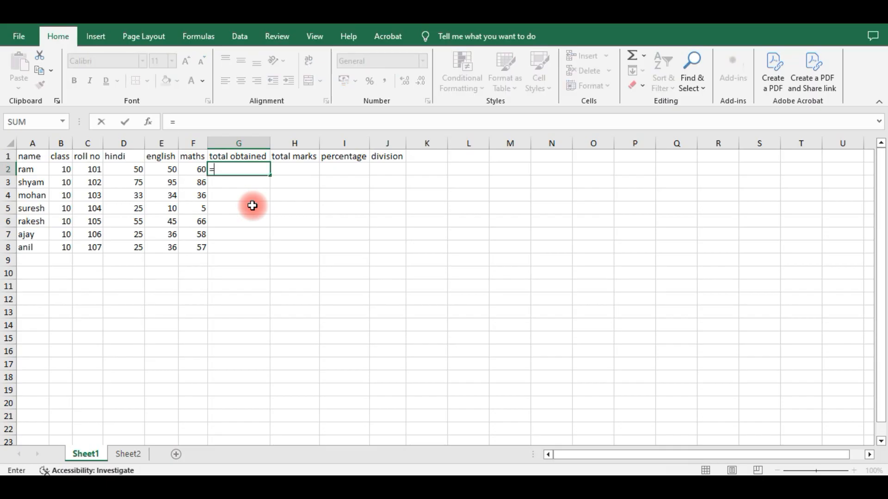
type("sum")
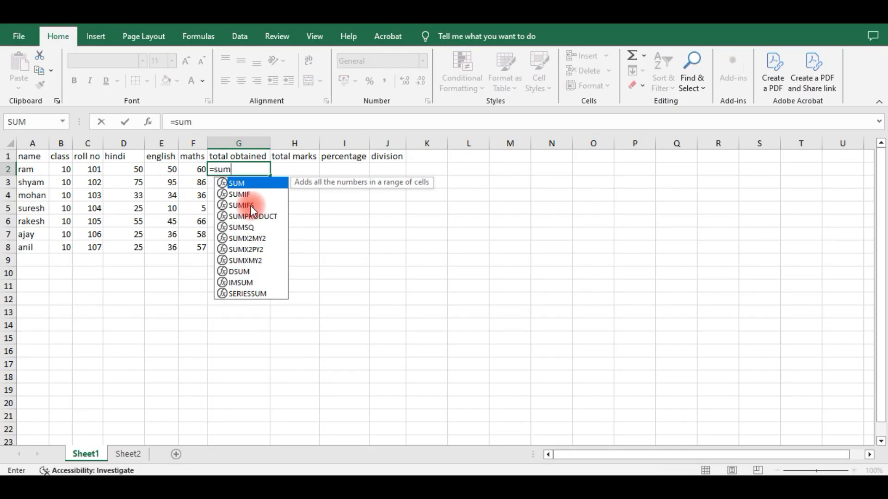
type("(")
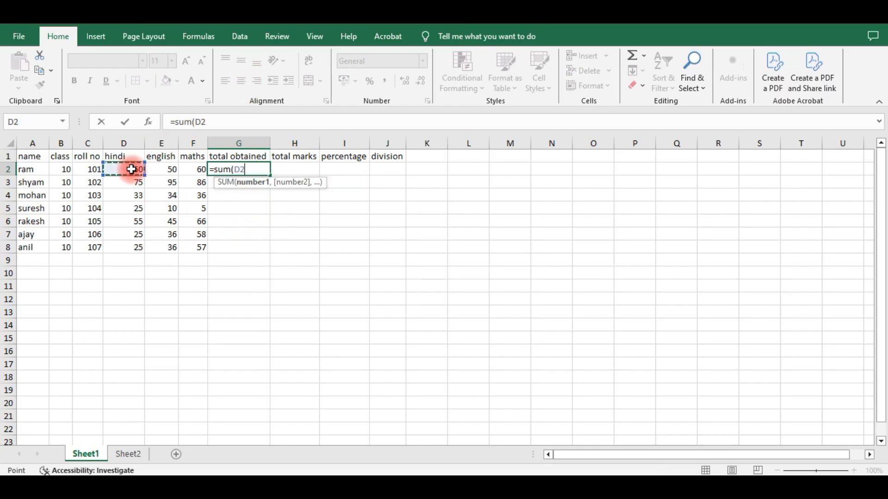
left_click_drag(146, 169, 184, 170)
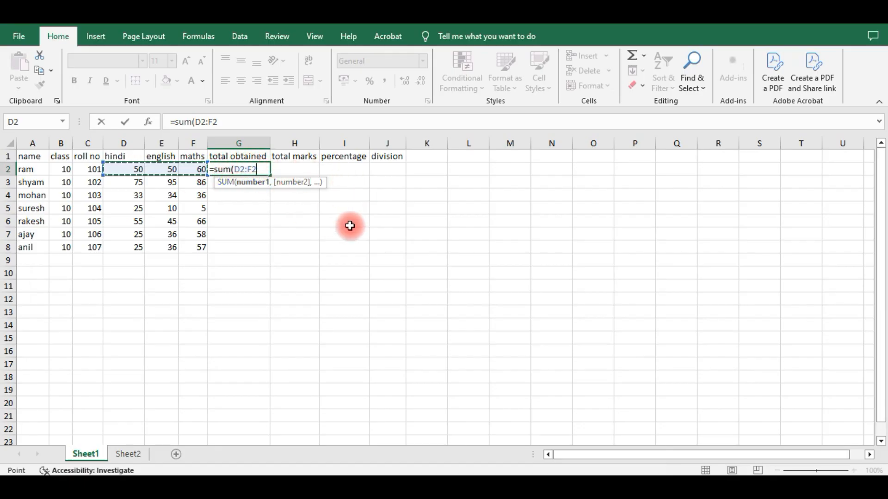
key("Return")
key("Up")
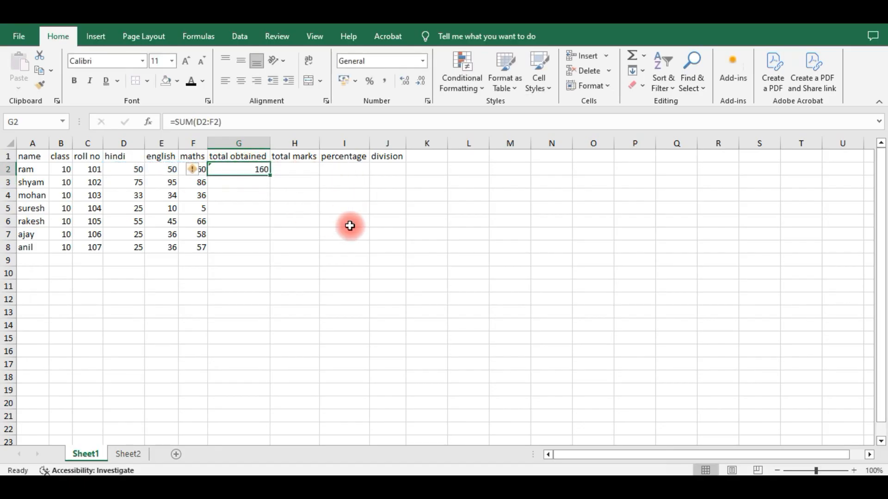
Fill the SUM formula from G2 down to G8 and undo the fill.
left_click(253, 195)
left_click(258, 170)
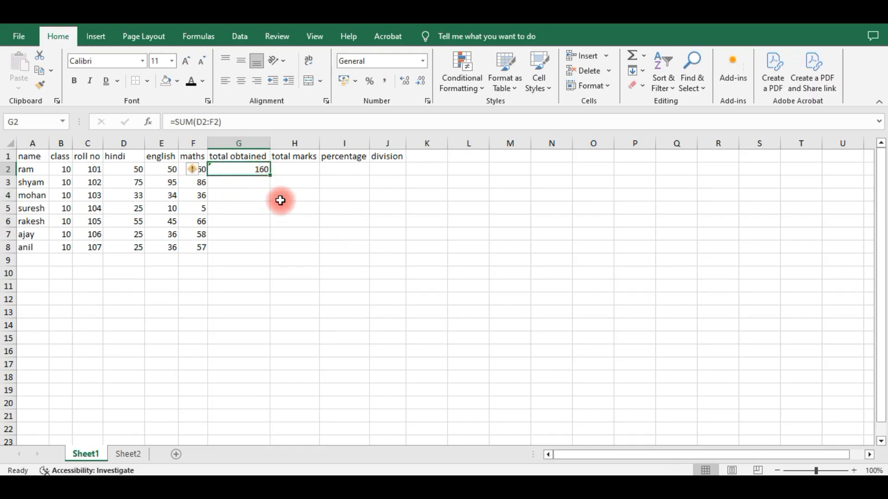
left_click_drag(269, 175, 272, 248)
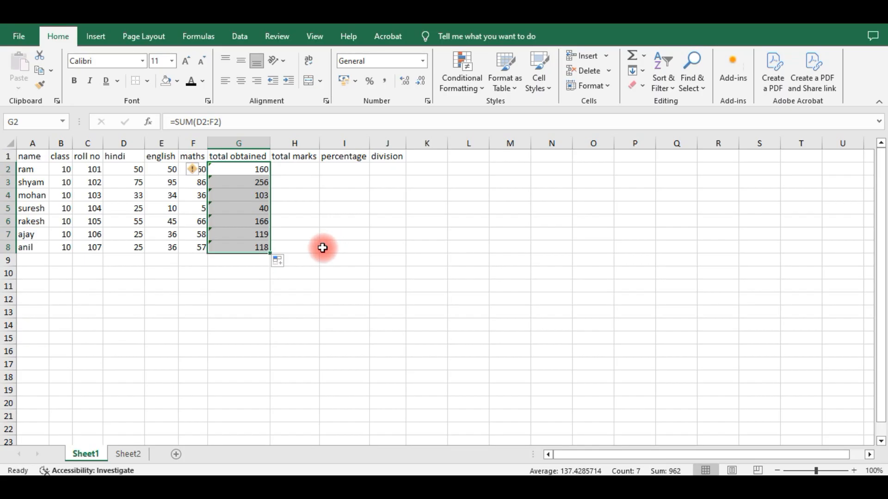
key("ctrl+z")
key("Up")
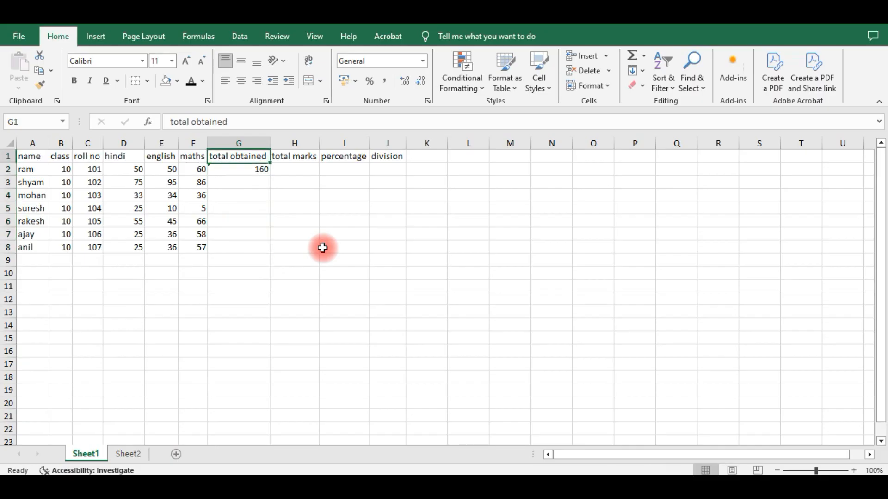
key("Down")
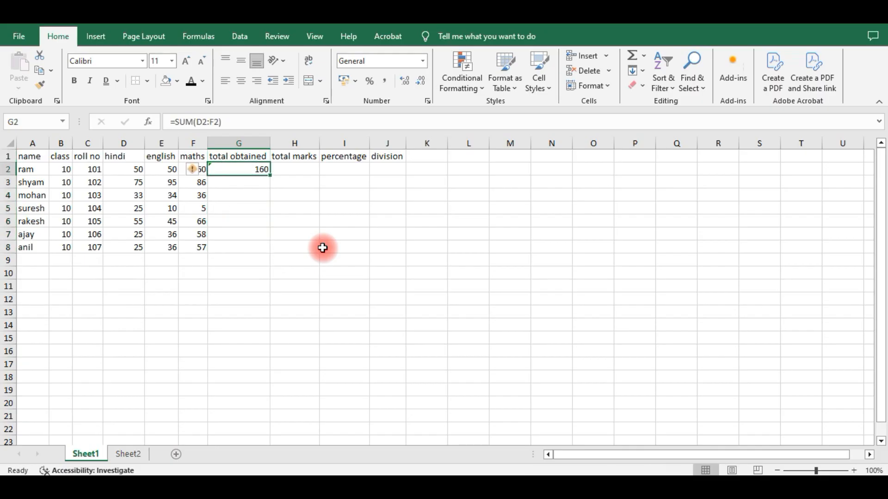
Auto-fill the G2 SUM formula down to the last student's row and clear all the totals in G2:G8.
double_click(269, 176)
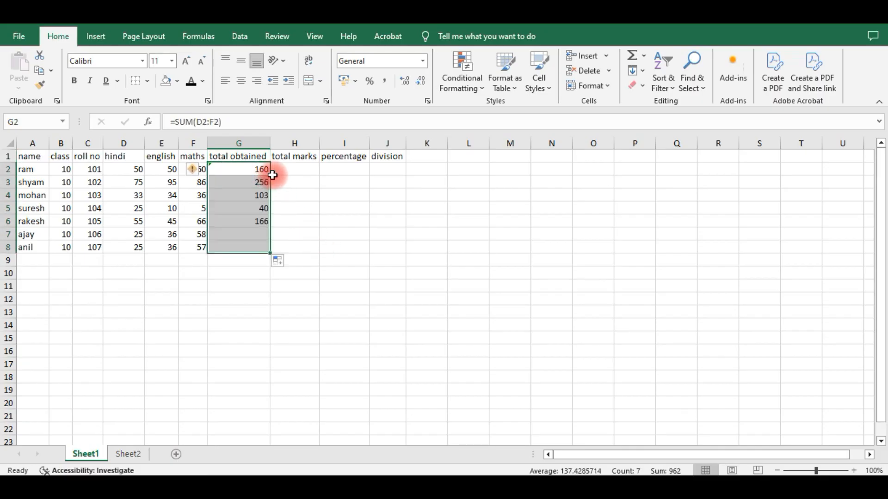
key("Delete")
left_click(300, 194)
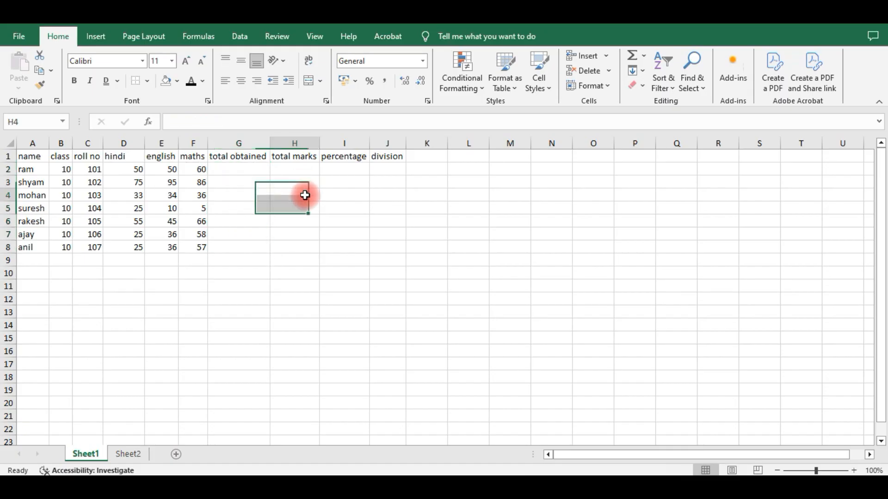
Apply AutoSum's Sum to the range D2:G8 to total each student's marks, and undo it.
left_click_drag(130, 170, 242, 245)
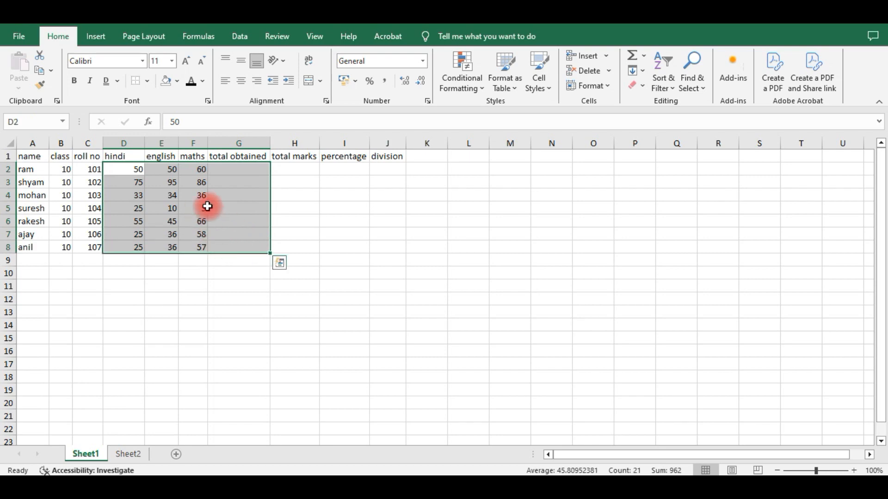
left_click(645, 58)
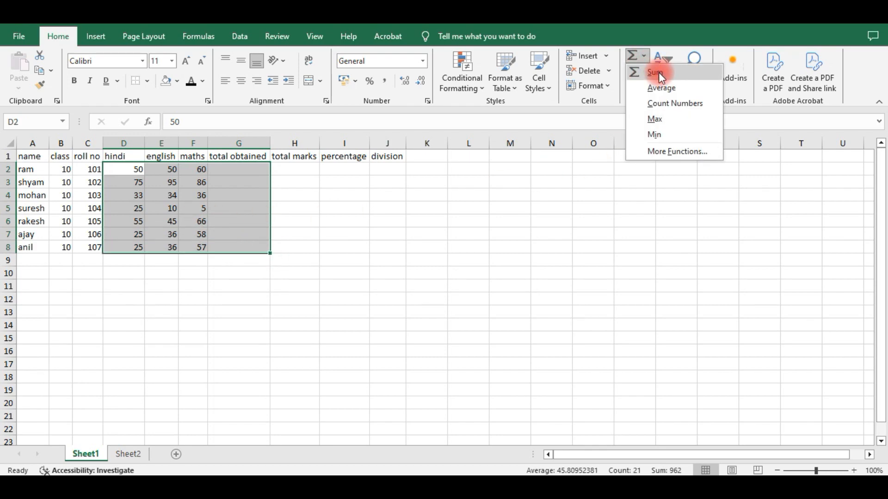
left_click(658, 72)
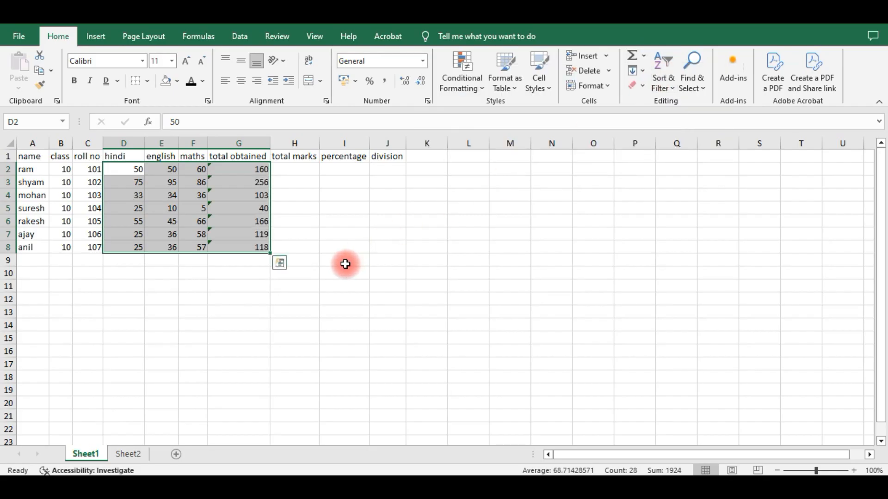
key("ctrl+q")
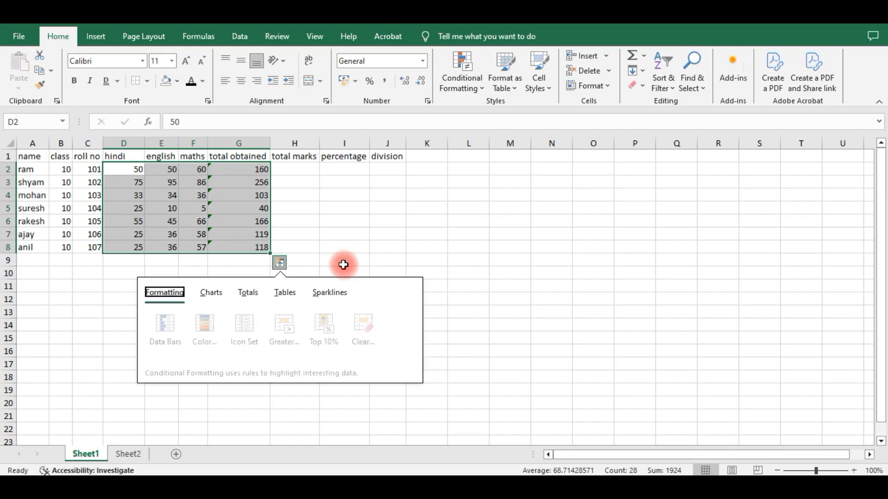
left_click(364, 235)
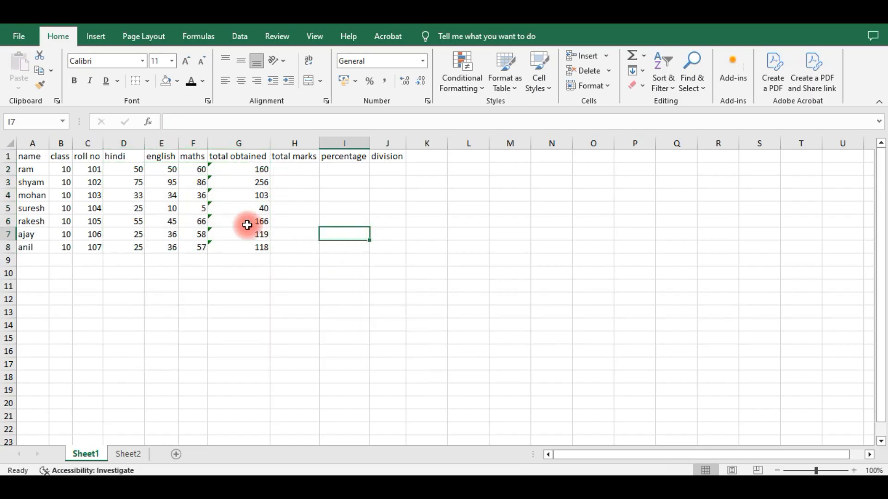
key("ctrl+z")
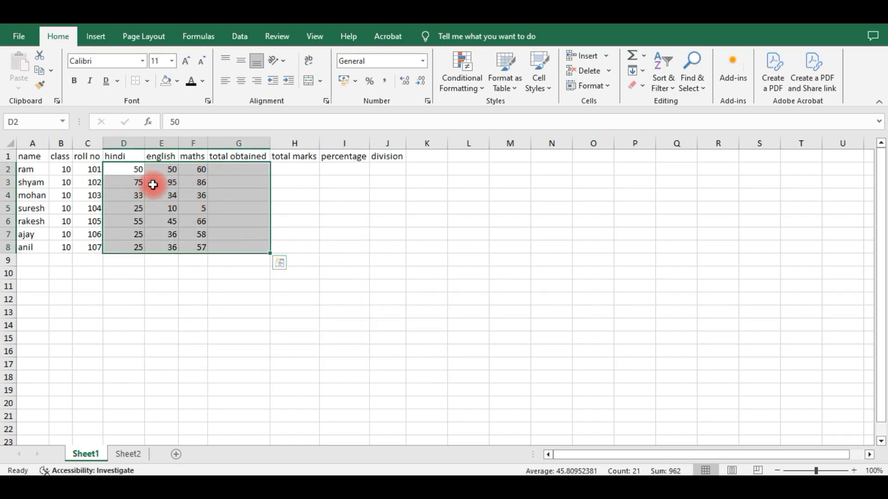
Repeat the AutoSum Sum on the selected marks range D2:G8 and undo the totals again.
left_click(646, 59)
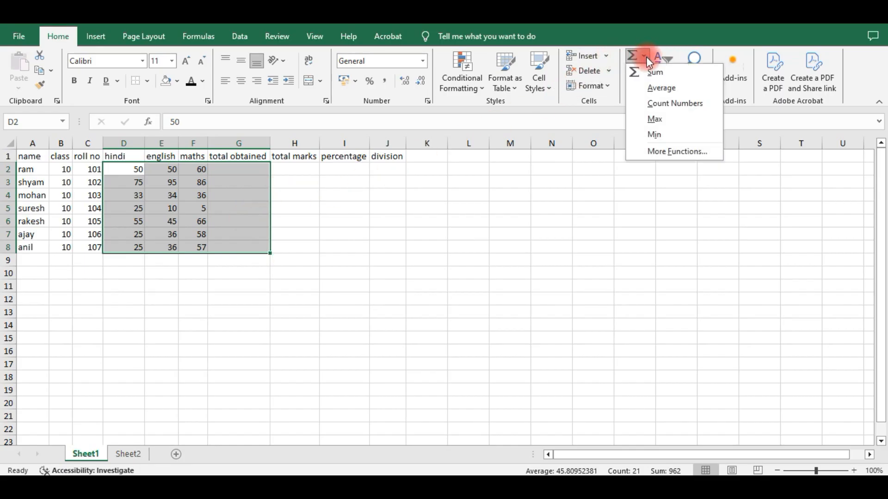
left_click(654, 73)
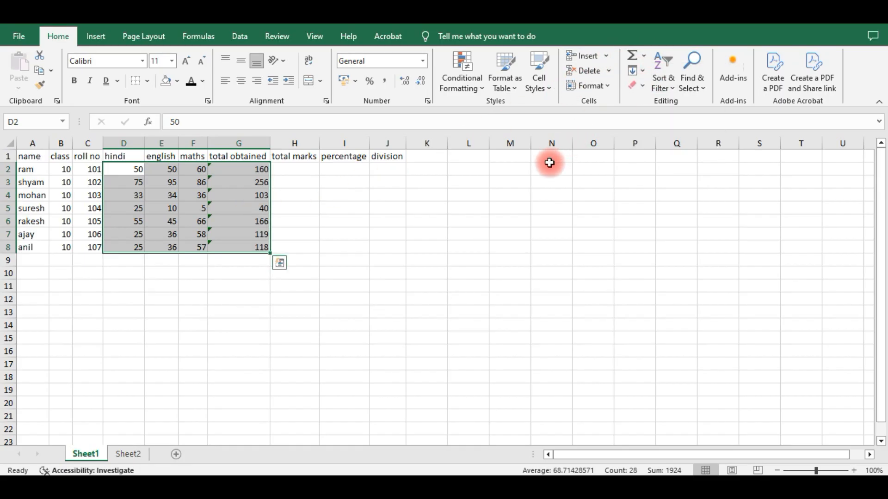
key("ctrl+z")
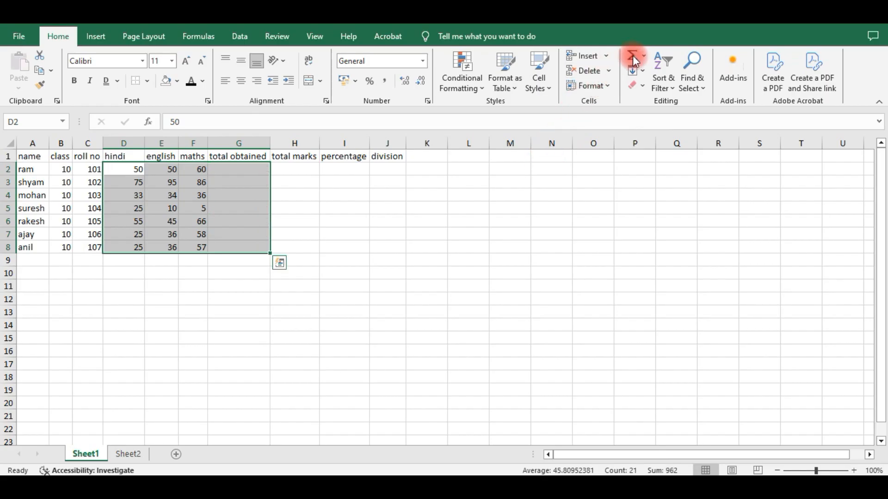
Apply AutoSum's Average to the marks in D2:G8 and undo the averages in the total obtained column.
left_click(645, 59)
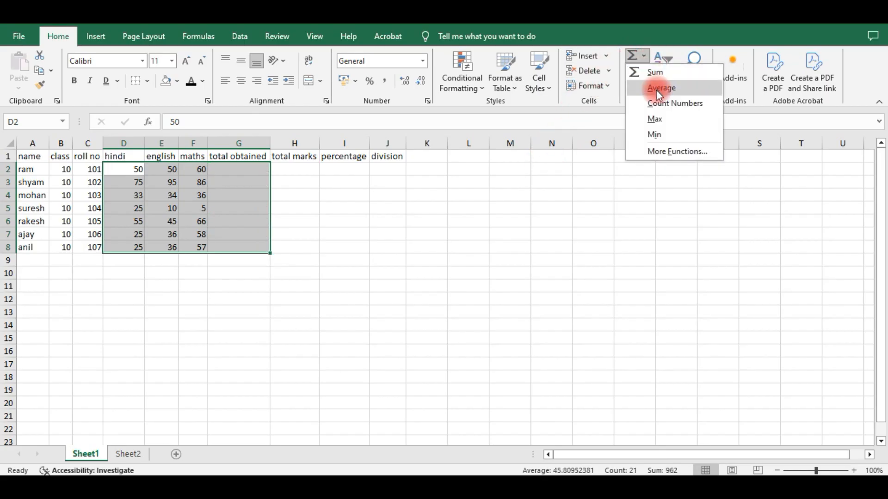
left_click(658, 89)
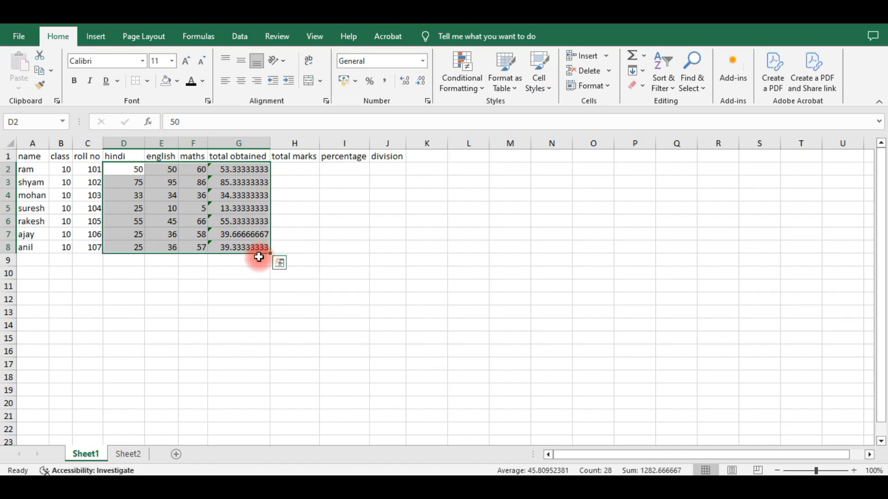
key("ctrl+z")
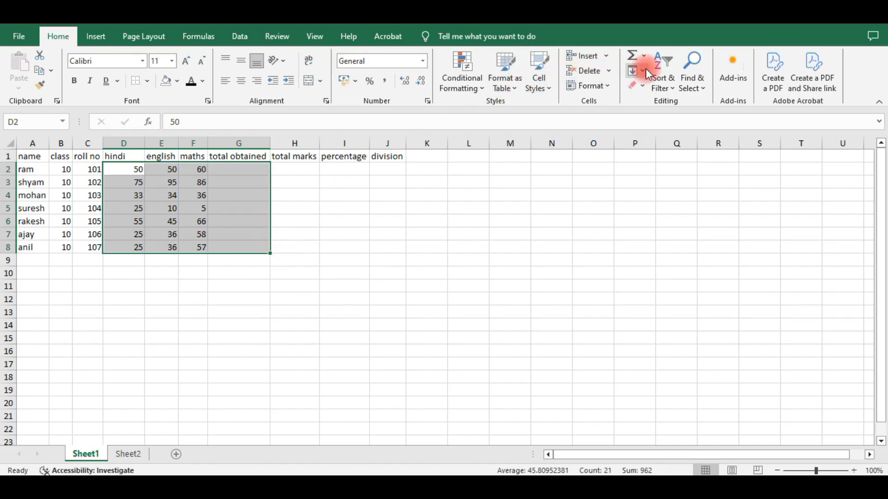
Try AutoSum's Count Numbers and Max on the marks in D2:G8, removing each function's results from column G.
left_click(646, 57)
left_click(651, 106)
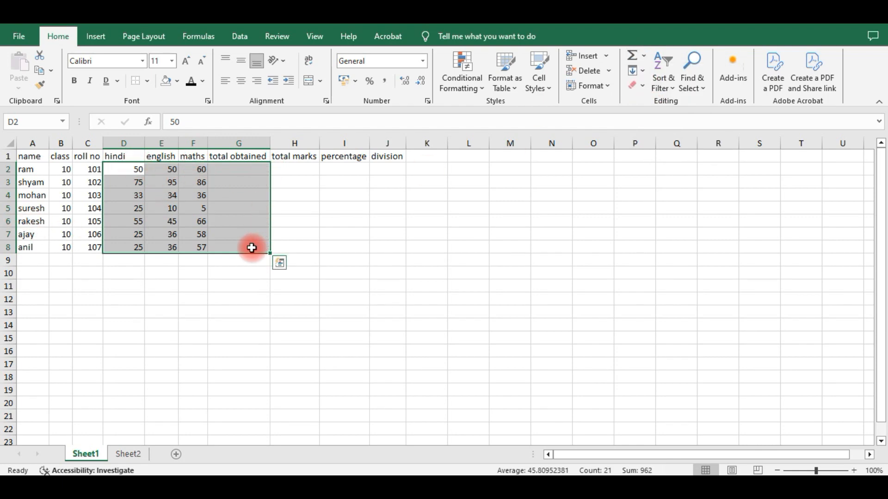
left_click(645, 56)
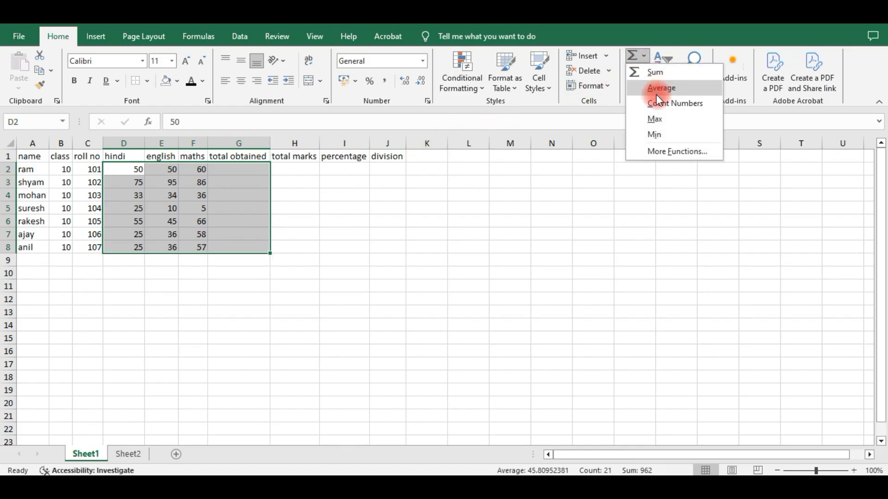
left_click(659, 120)
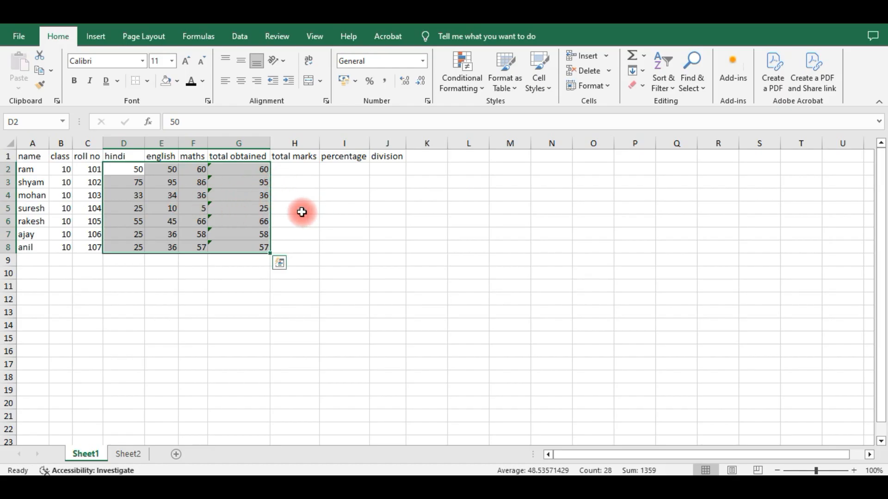
key("Delete")
Apply AutoSum's Min to the marks in D2:G8 and remove the minimums from the total obtained column.
left_click(644, 56)
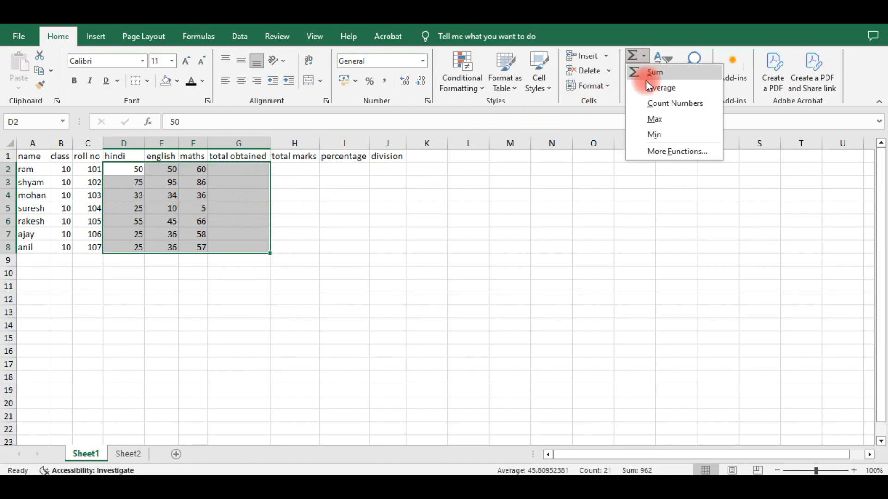
left_click(654, 134)
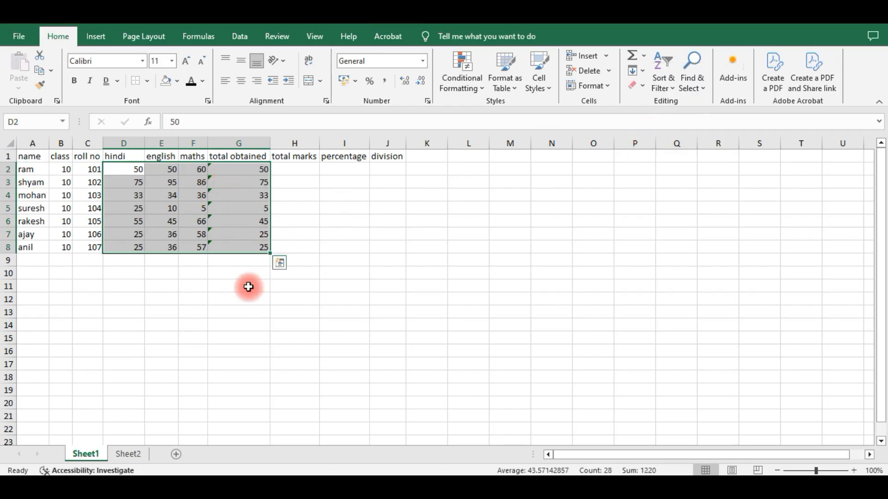
key("Delete")
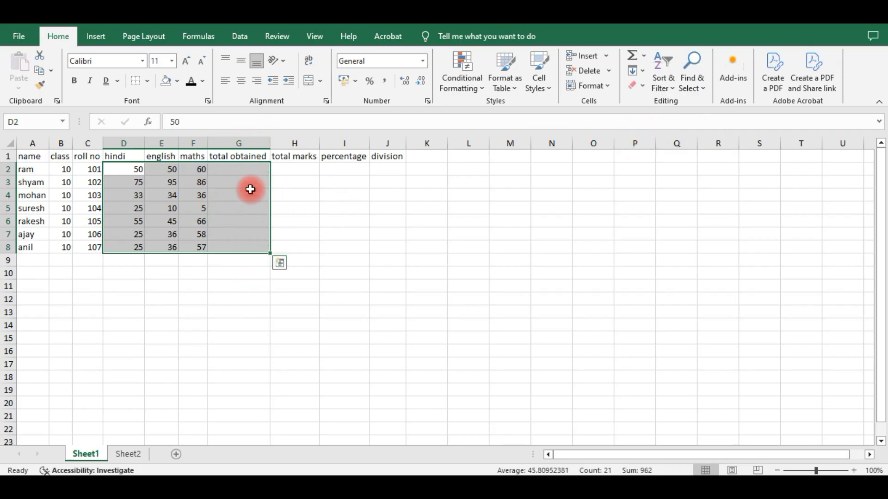
Total the marks in D2:G8 with AutoSum's Sum and clear the total obtained cells G2:G9.
left_click(648, 54)
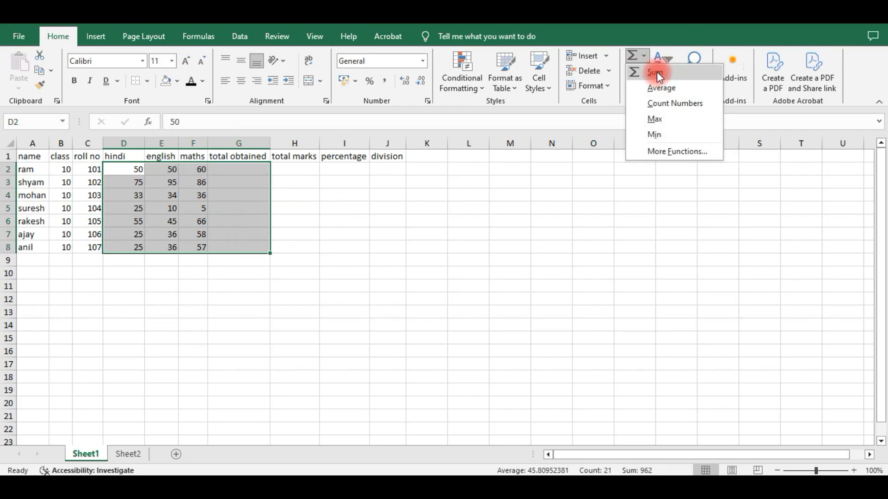
left_click(656, 71)
left_click(316, 189)
left_click(298, 170)
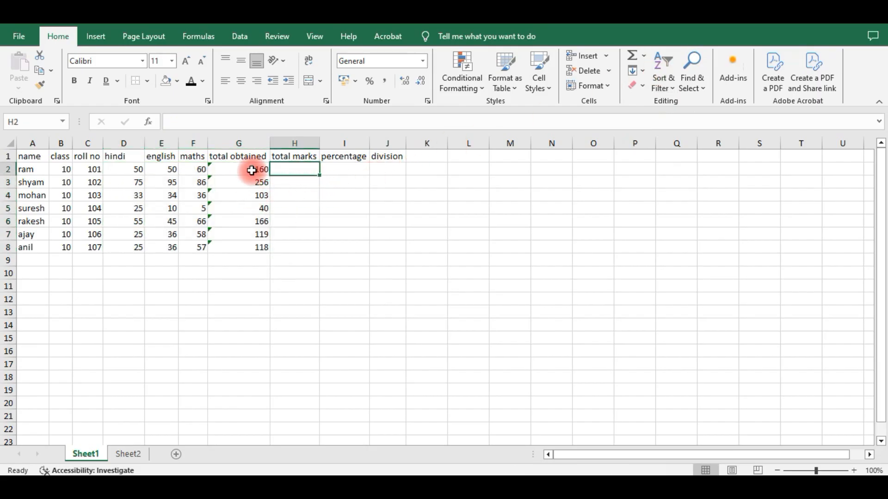
left_click_drag(254, 171, 256, 258)
key("Delete")
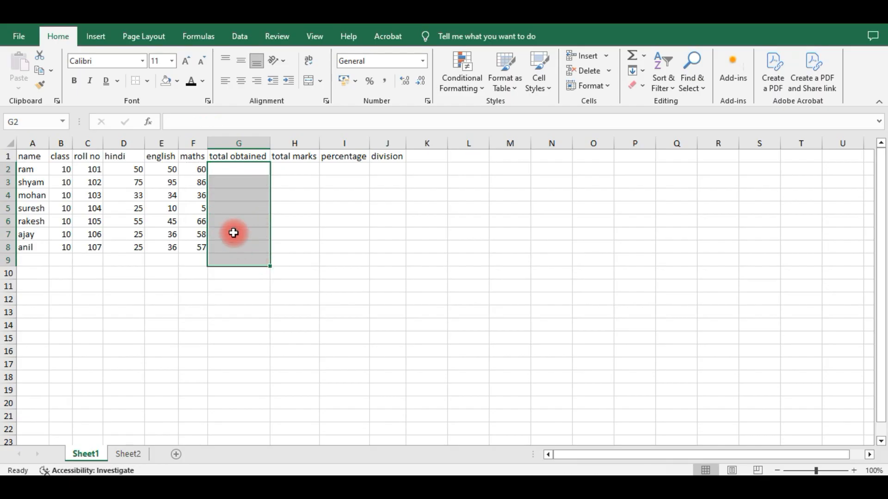
Try the formula =D2:F2 in the first total obtained cell G2 and clear it.
left_click(241, 169)
type("=")
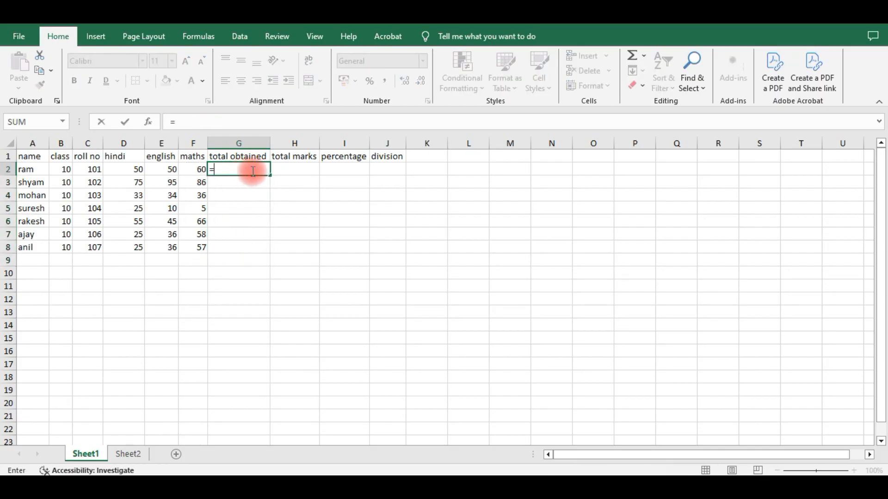
left_click_drag(132, 169, 184, 171)
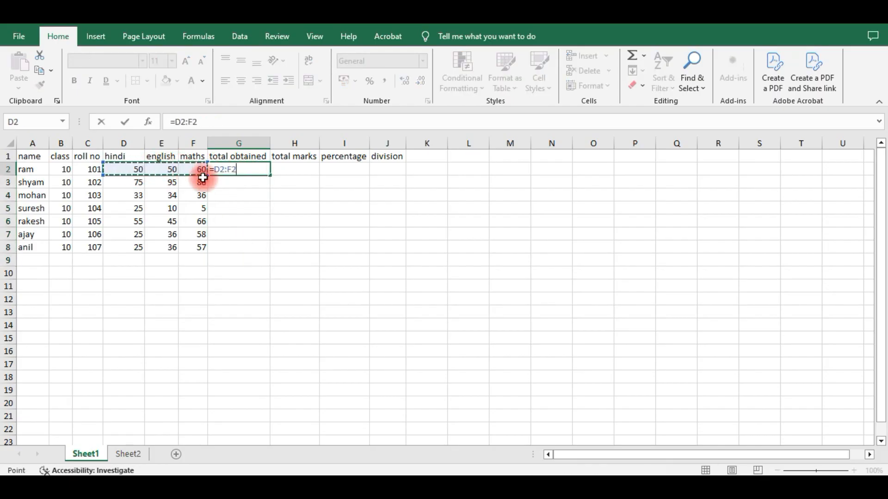
key("Return")
key("Up")
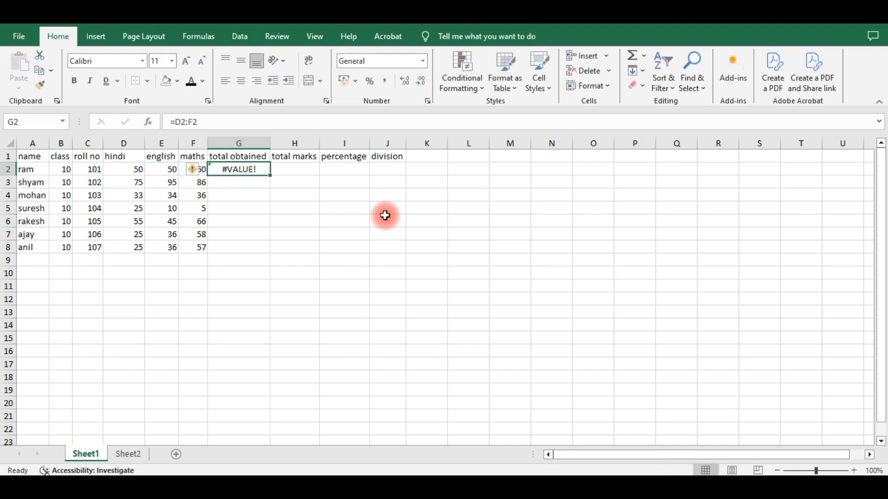
key("Delete")
Add the three subject marks in G2 with =D2+E2+F2 and clear the formula.
type("=")
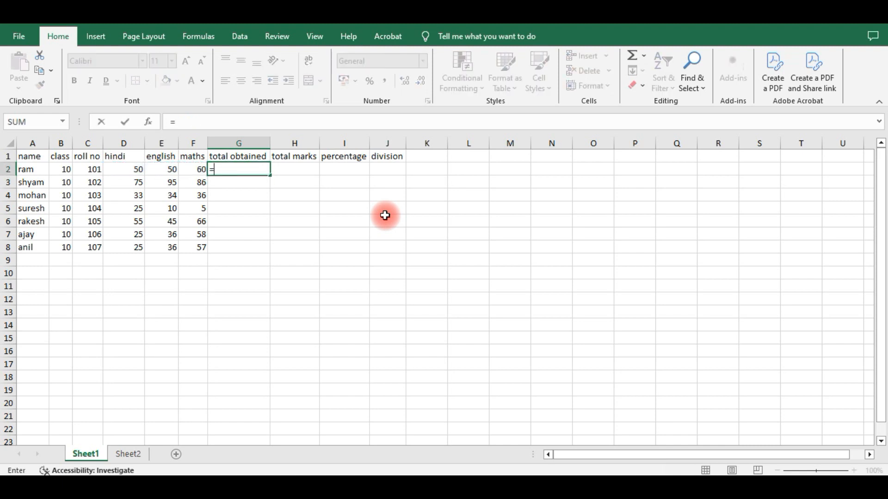
left_click(134, 170)
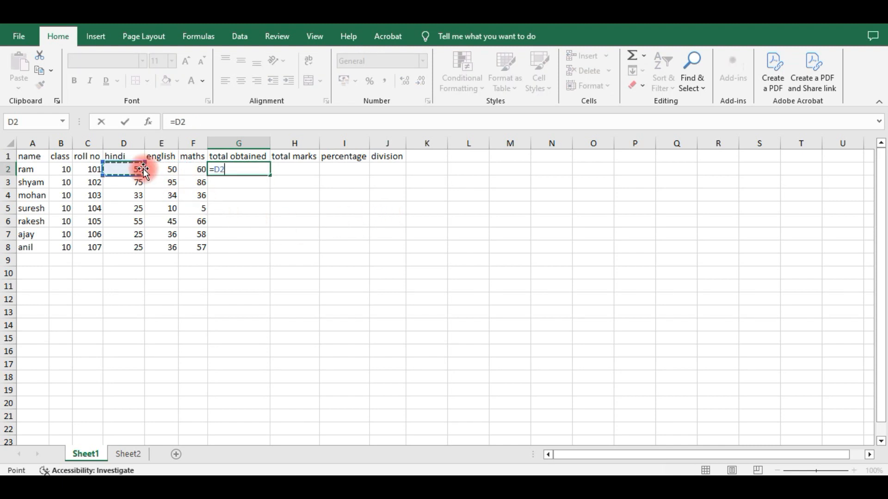
type("+")
left_click(160, 169)
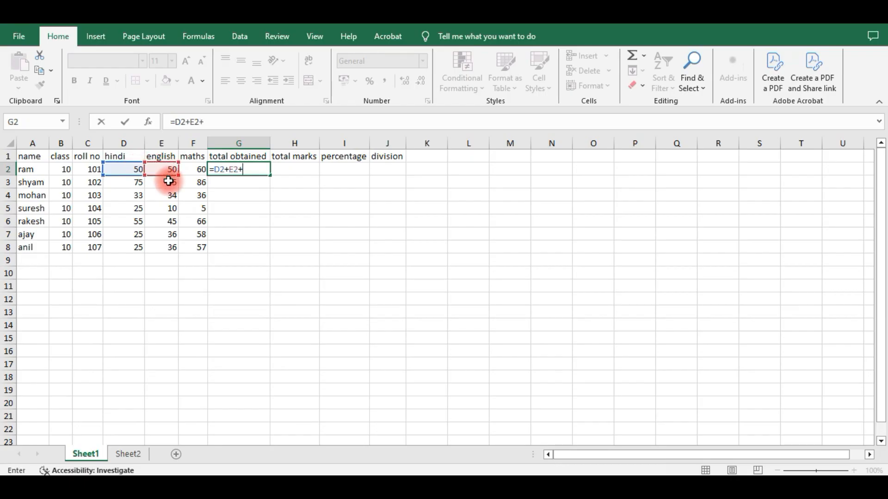
type("+")
left_click(191, 170)
key("Return")
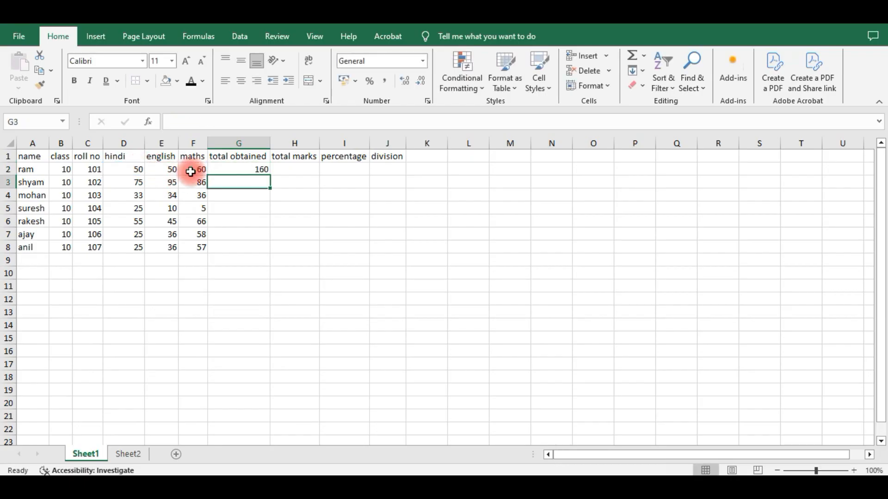
key("Up")
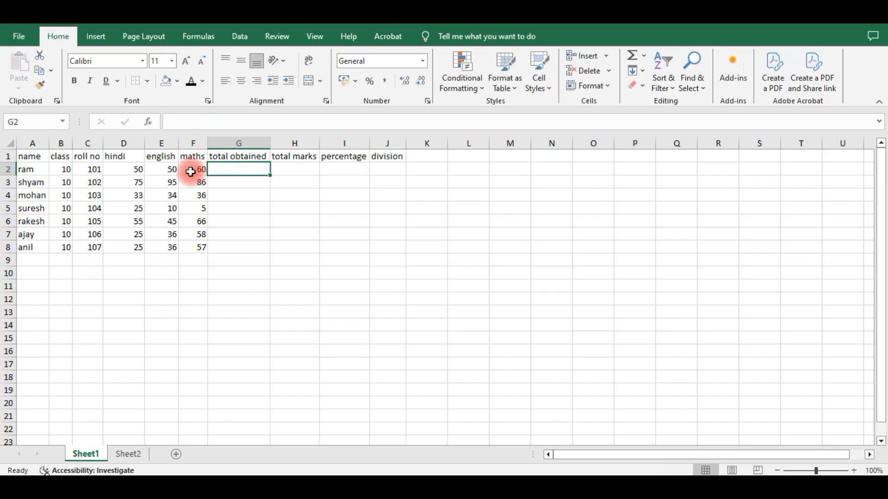
left_click(257, 204)
left_click(231, 171)
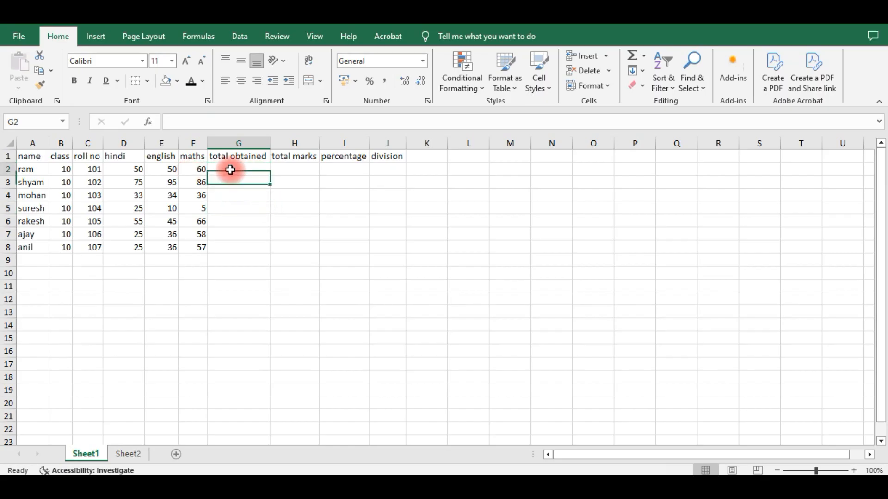
Fill the total obtained cells G2:G8 by applying AutoSum's Sum to D2:G8.
left_click_drag(139, 171, 249, 250)
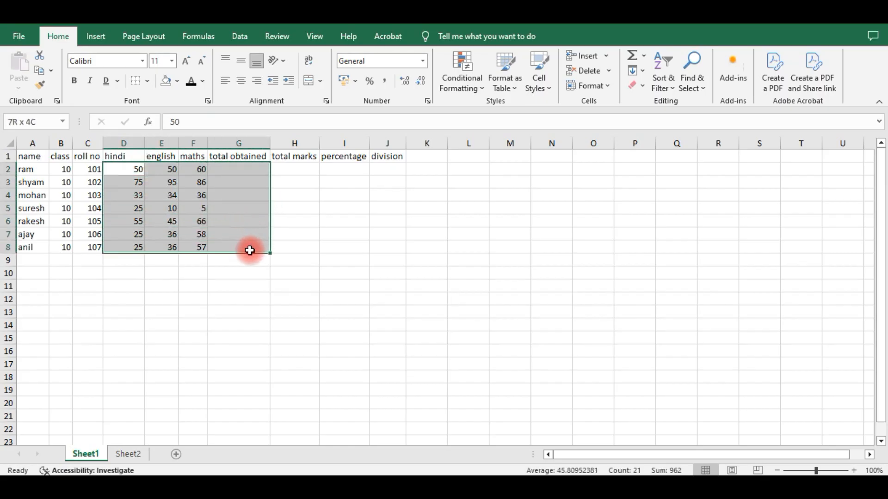
left_click(645, 57)
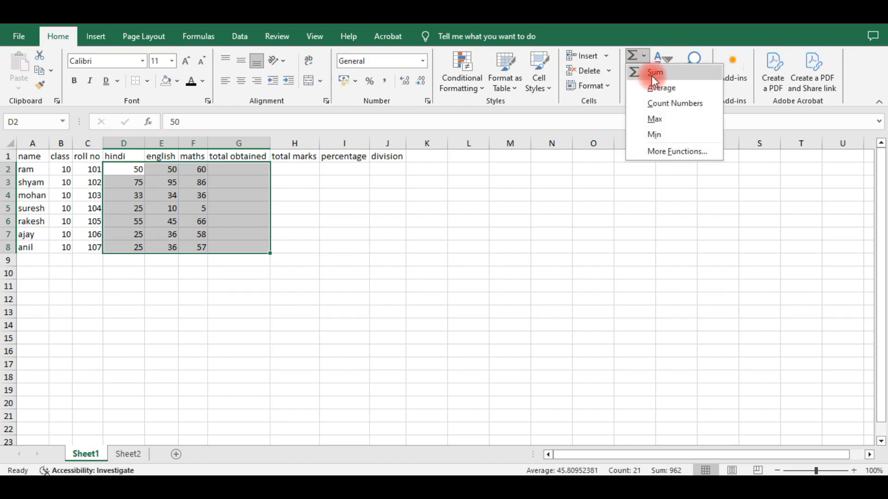
left_click(648, 75)
left_click(343, 198)
Enter 600 as the total marks in H2 and fill it down to H8.
left_click(303, 169)
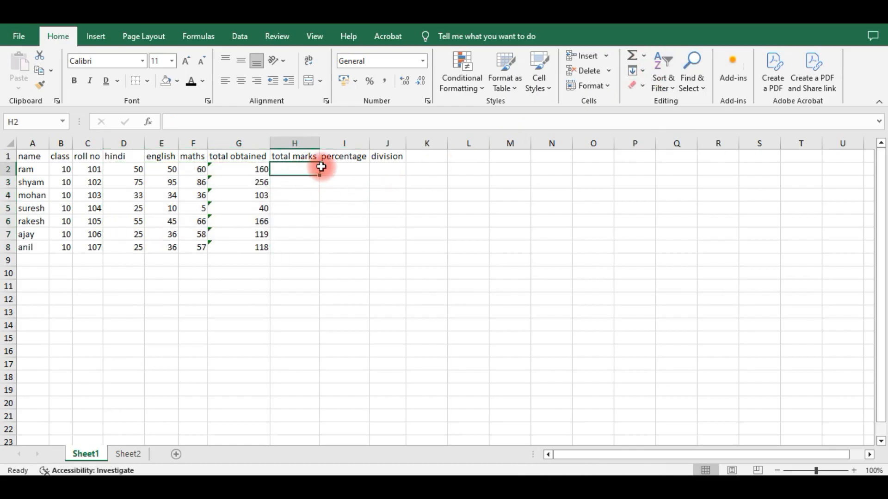
type("600")
left_click(323, 193)
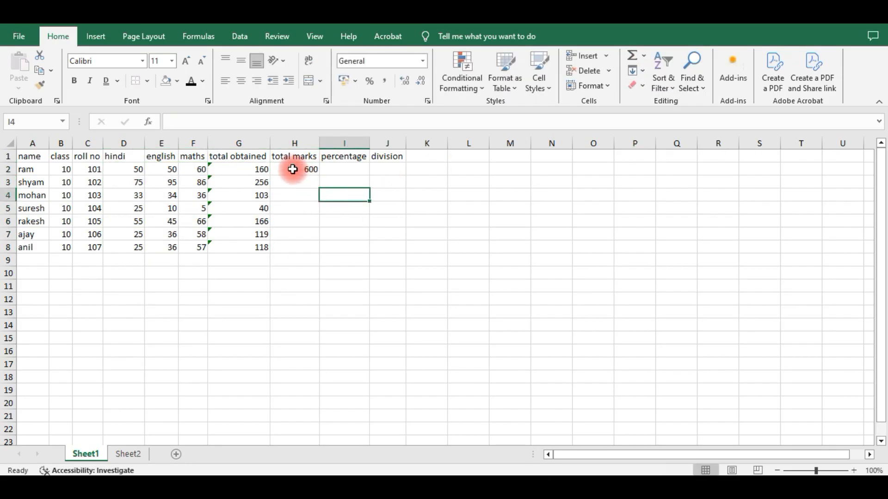
left_click(295, 169)
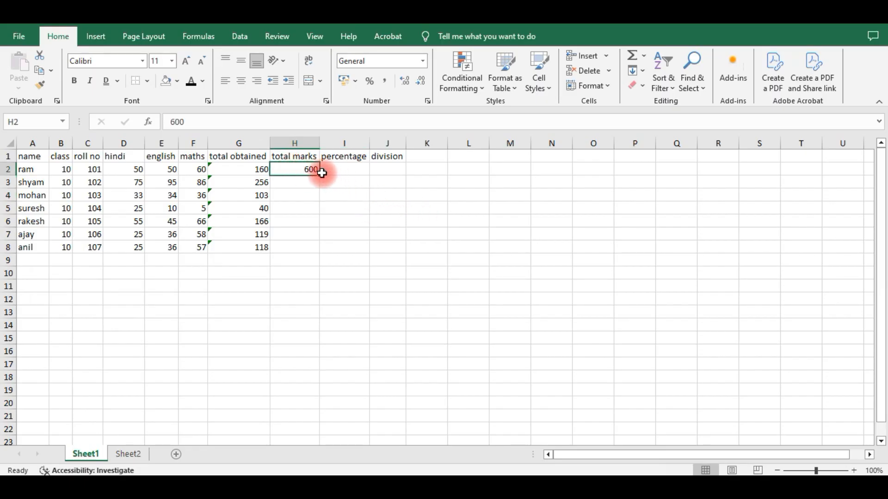
left_click_drag(320, 176, 318, 245)
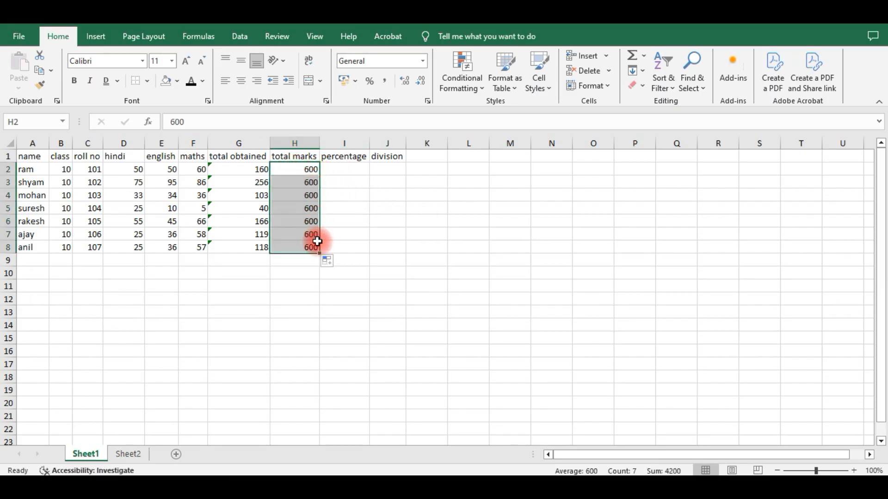
left_click(349, 167)
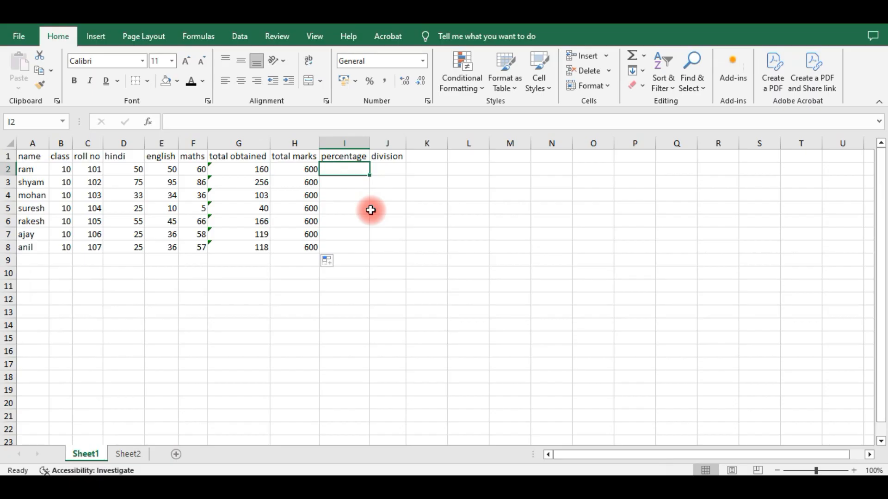
type("=")
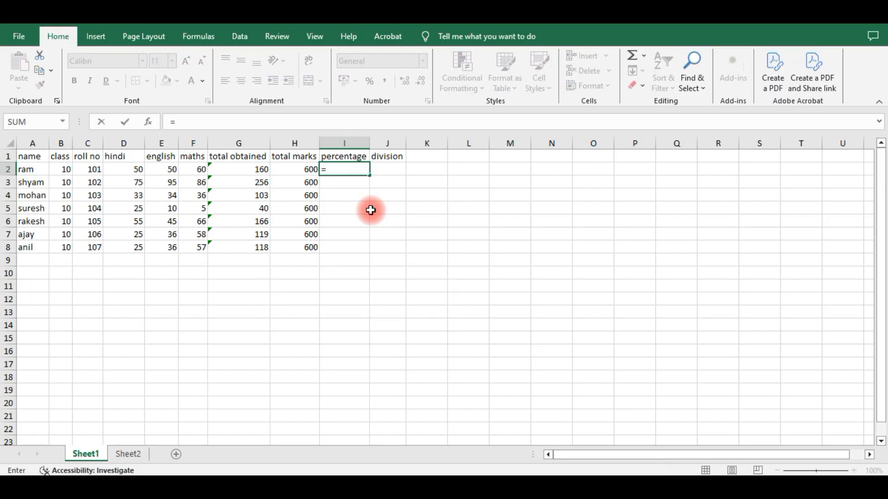
type("sum")
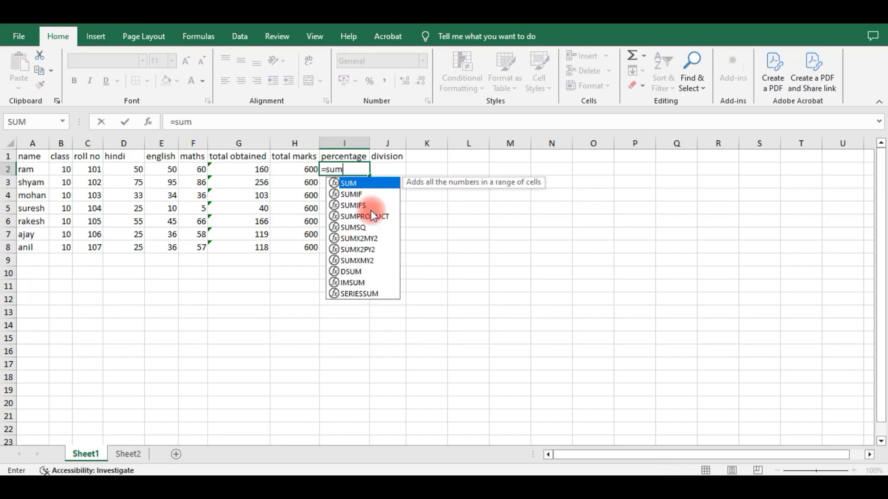
type("(")
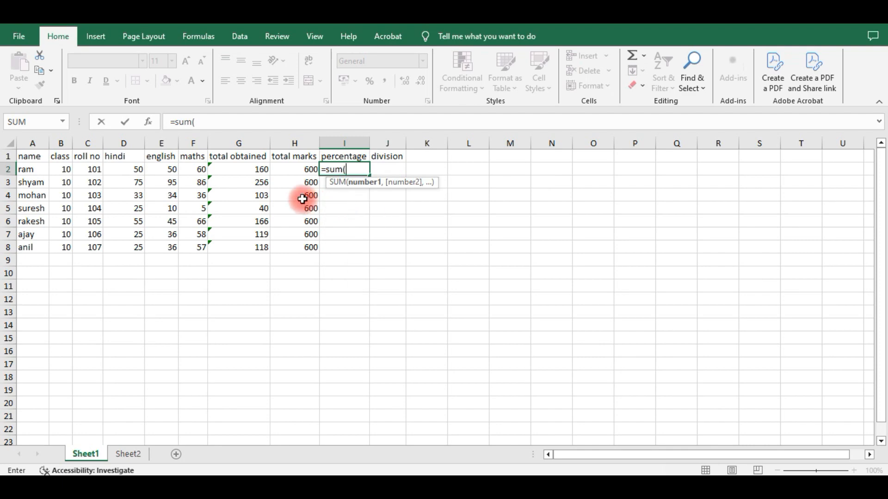
left_click(254, 171)
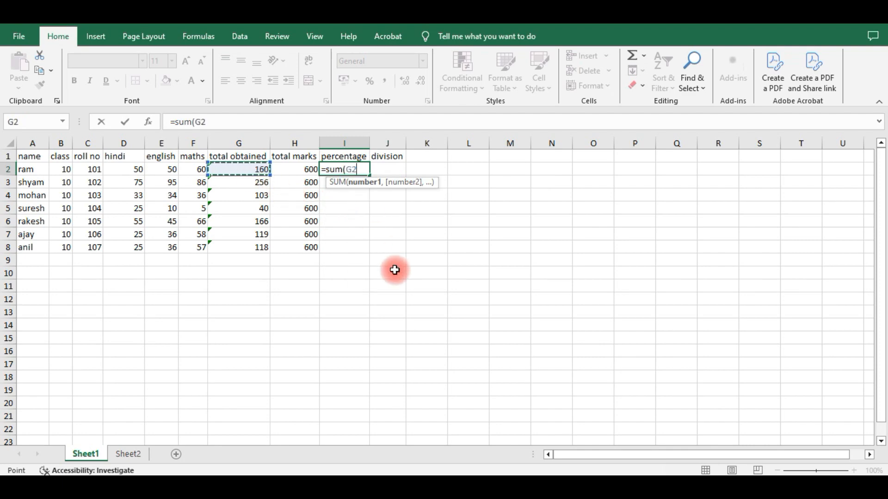
type("/")
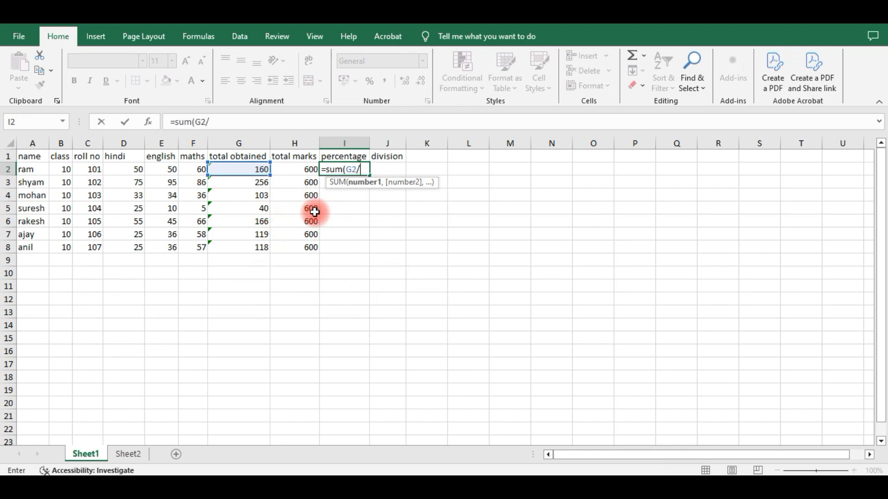
key("Escape")
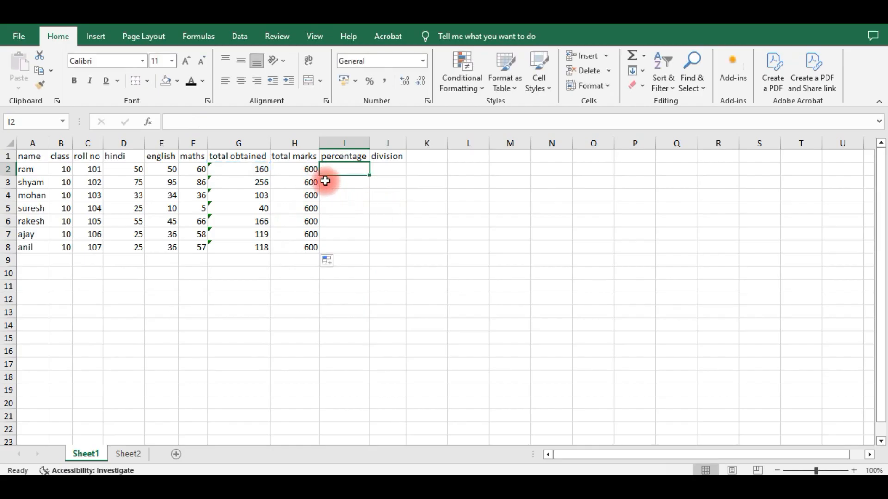
Set the total marks in H2 to 300 and fill the value down to H8.
left_click(317, 173)
type("3")
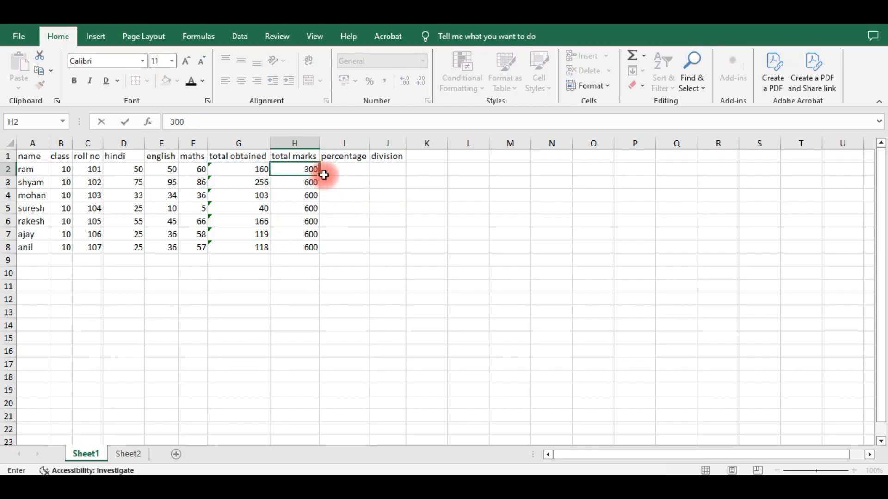
left_click_drag(324, 175, 324, 176)
key("shift+Down")
key("shift+Down")
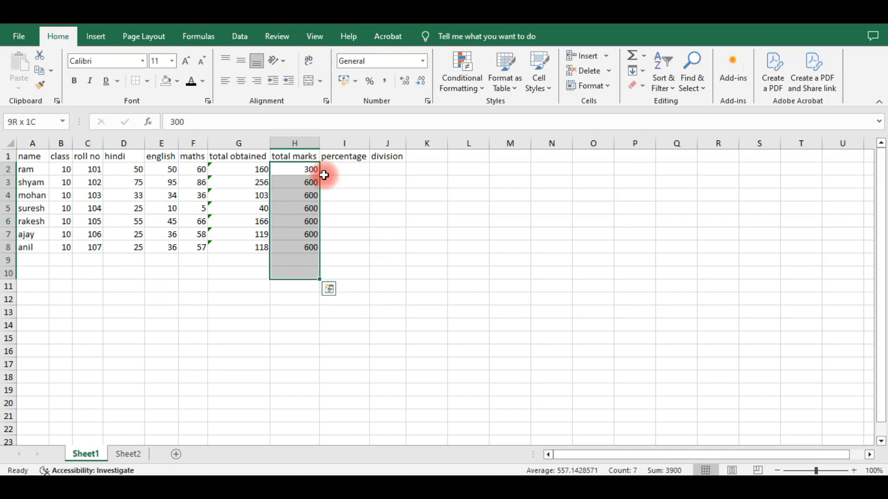
key("shift+Up")
key("shift+Up")
key("shift+Up")
key("shift+Down")
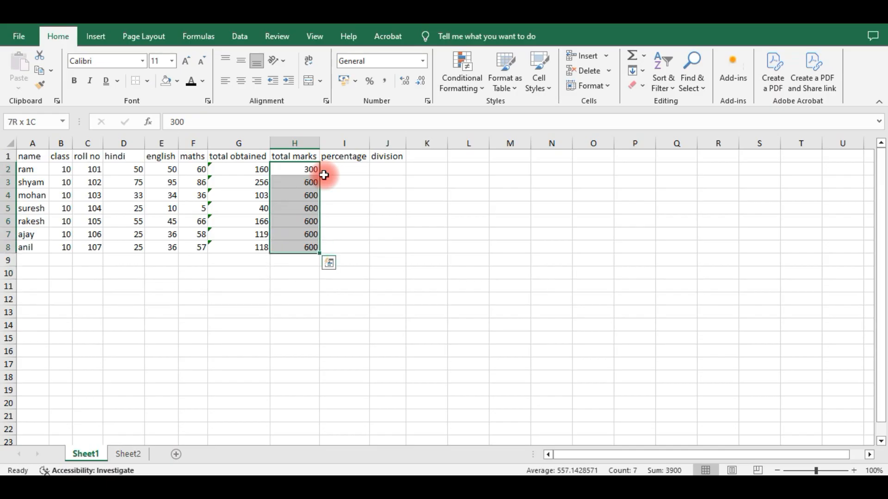
key("ctrl+d")
Calculate the percentage in I2 with =SUM(G2/H2*100) and fill the formula down to I8.
key("Up")
key("Right")
key("Down")
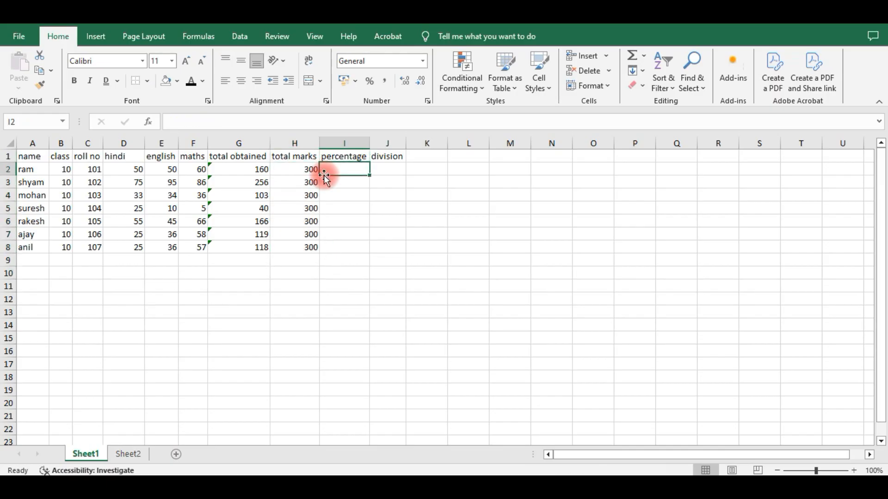
type("=sum")
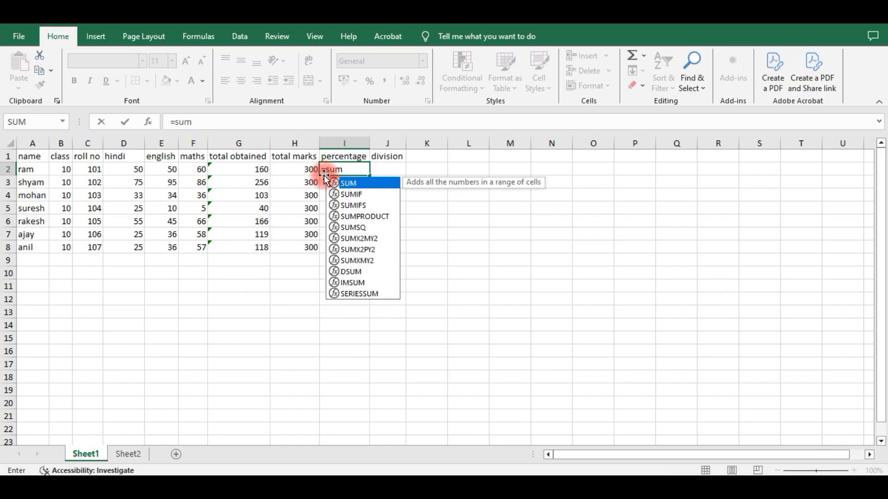
type("(")
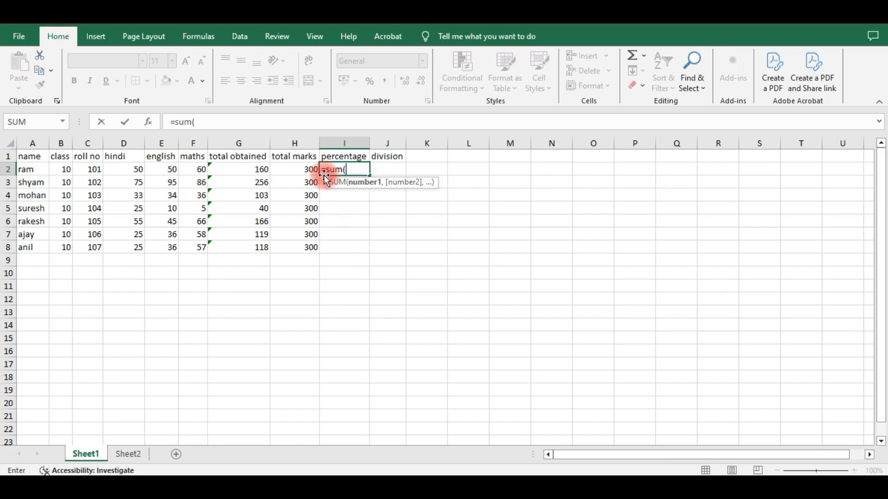
left_click(256, 170)
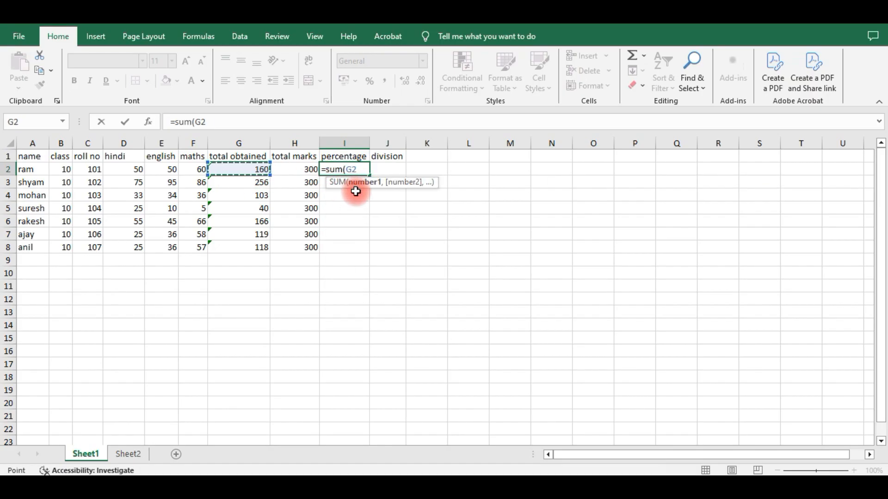
type("/")
left_click(313, 168)
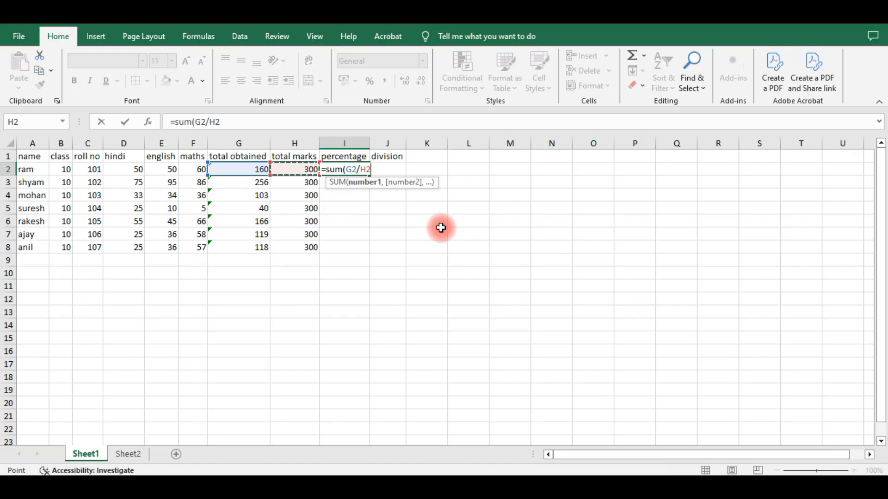
type("*100")
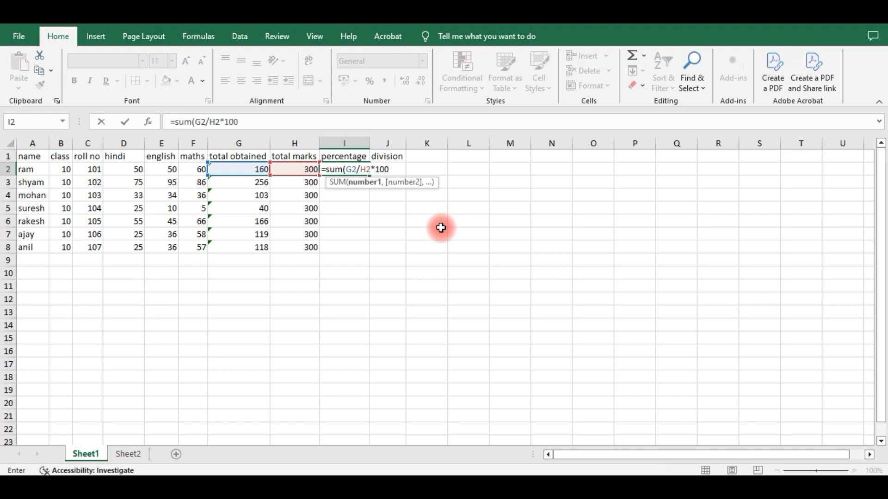
key("Return")
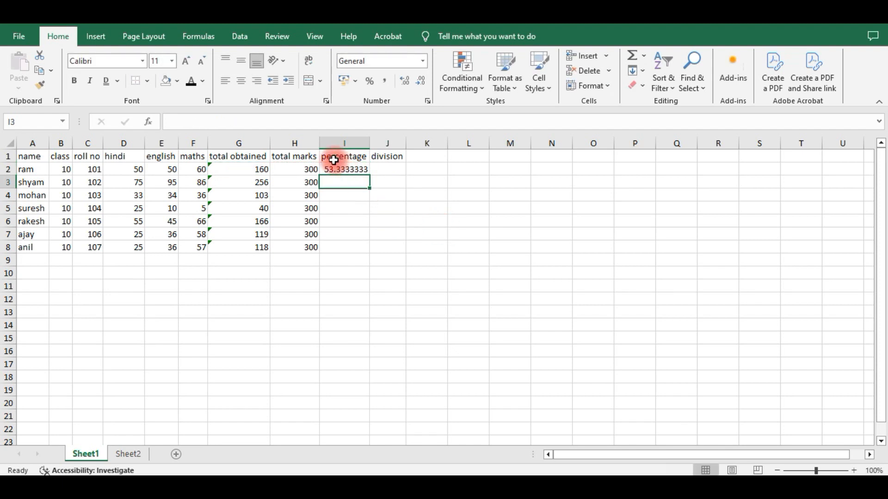
left_click(347, 170)
left_click_drag(369, 176, 368, 253)
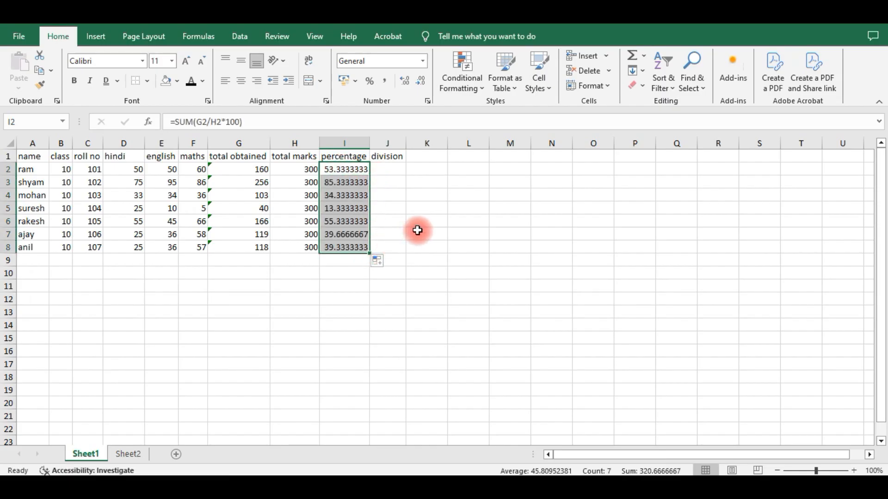
Begin an IF formula in division cell J2 with the logical test I2>=50.
left_click(387, 170)
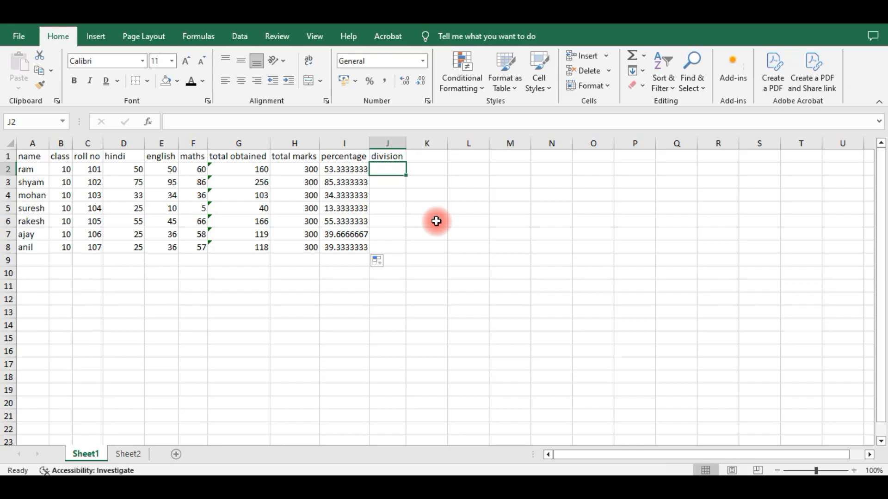
type("=if")
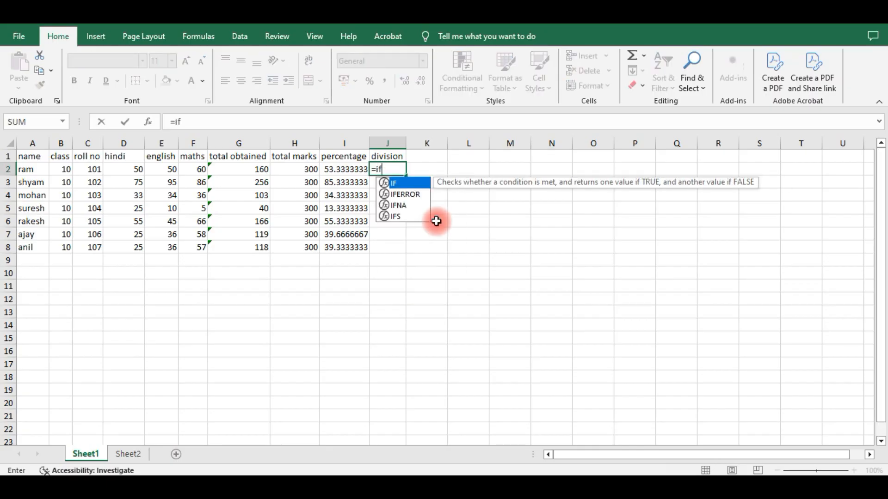
type("(")
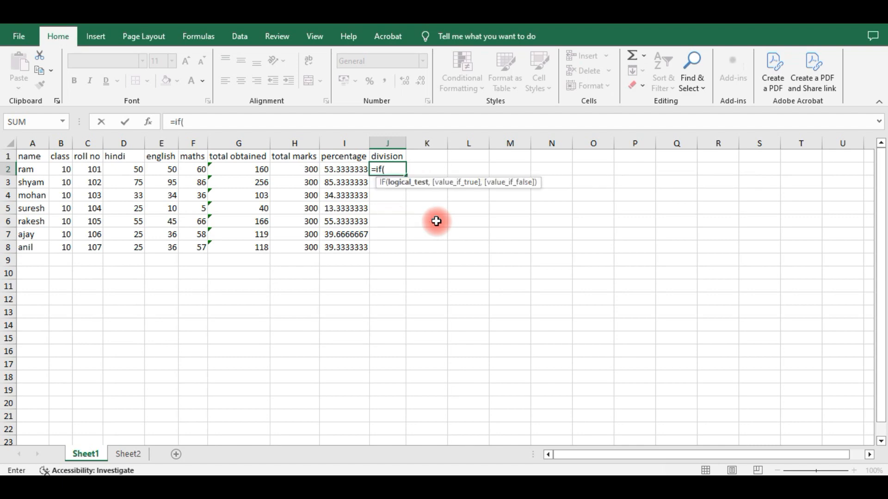
key("Left")
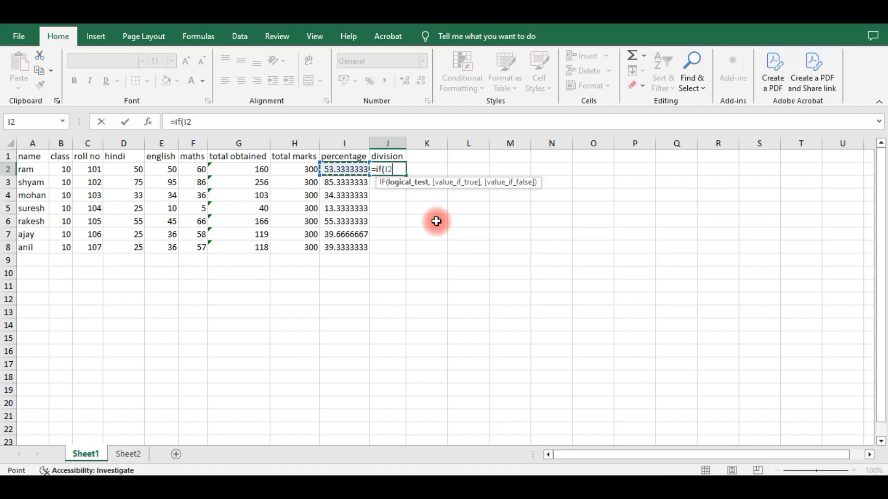
type(">")
type("=60")
type("0")
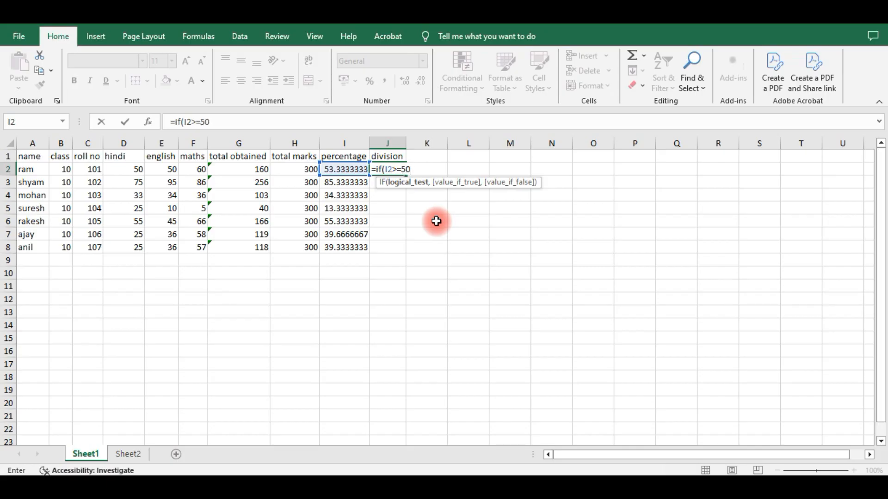
Complete the division formula in J2 as =IF(I2>=50,"first","second") and fill it down through J8.
type(",")
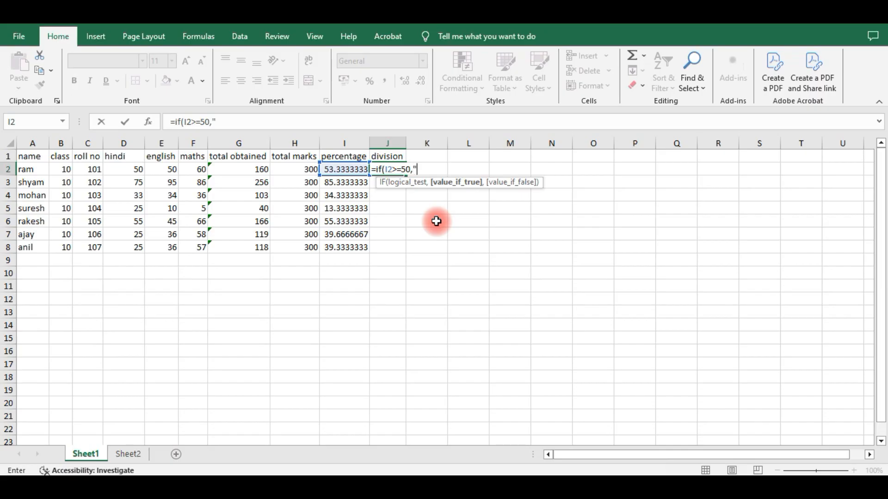
type("\"first\",")
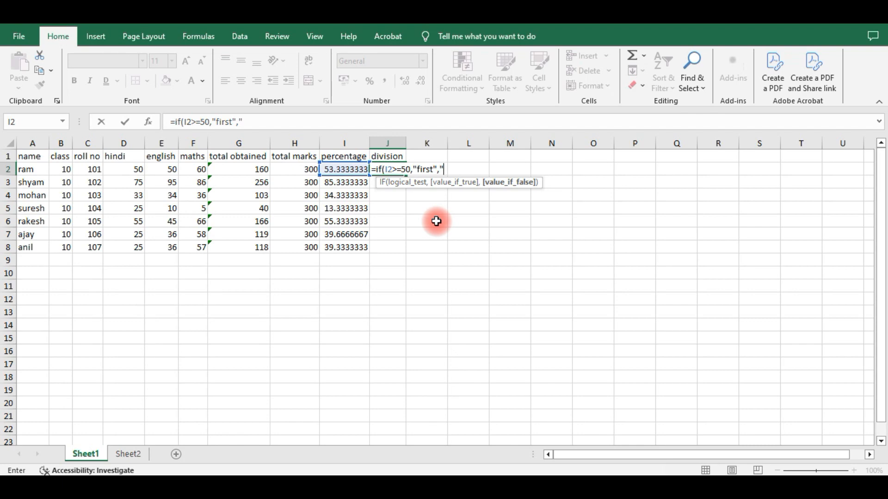
type("ond\",")
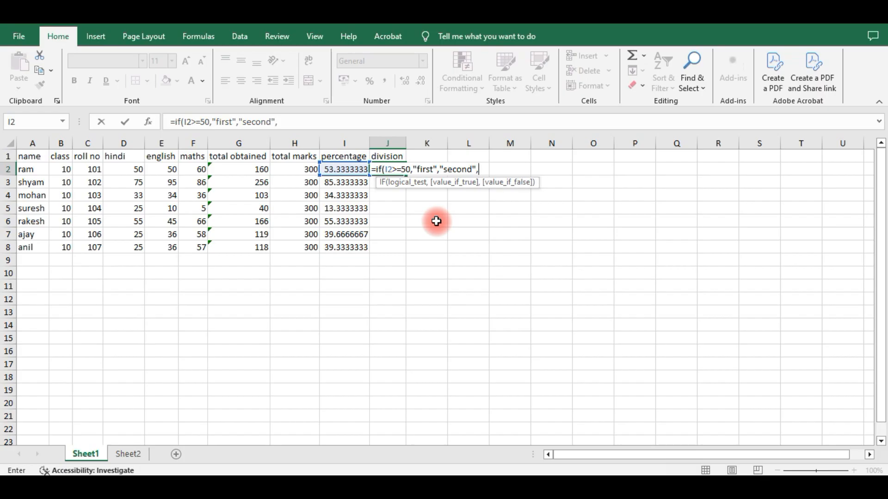
key("Return")
key("Return")
key("Up")
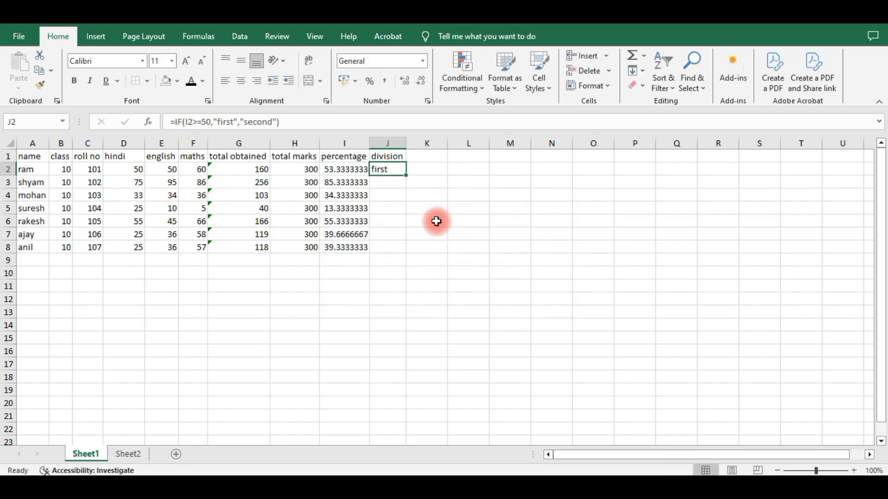
double_click(407, 177)
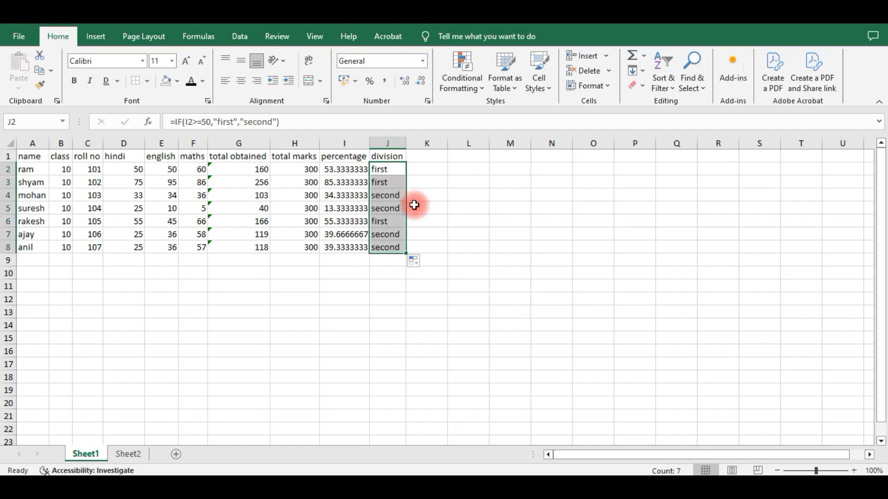
Examine the division results and their formulas in column J against the percentages in column I.
left_click(383, 196)
left_click(383, 208)
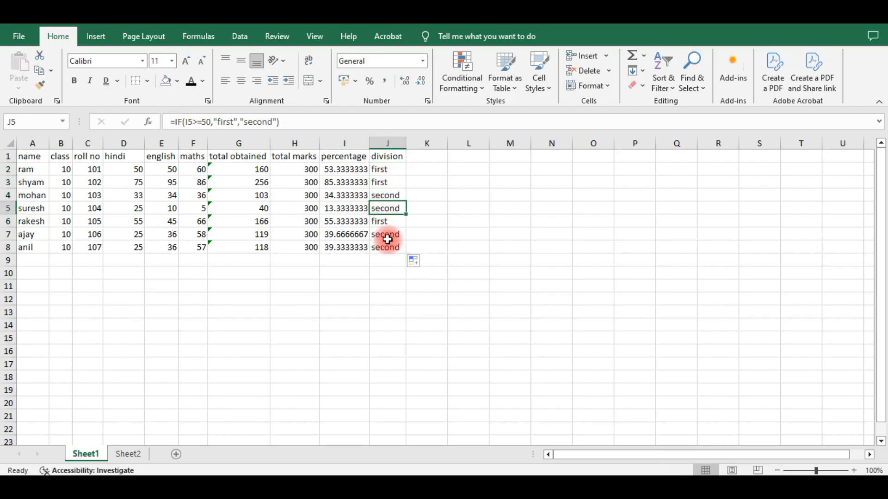
left_click(387, 235)
left_click(387, 248)
left_click(400, 209)
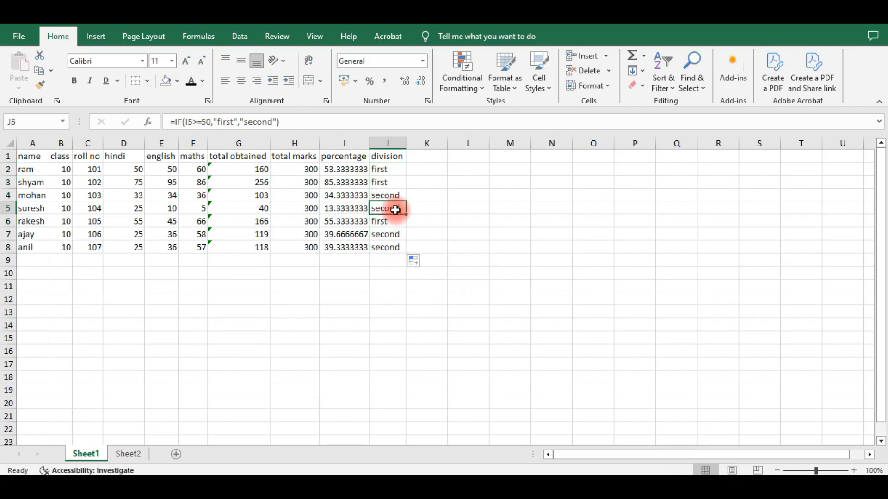
left_click(393, 171)
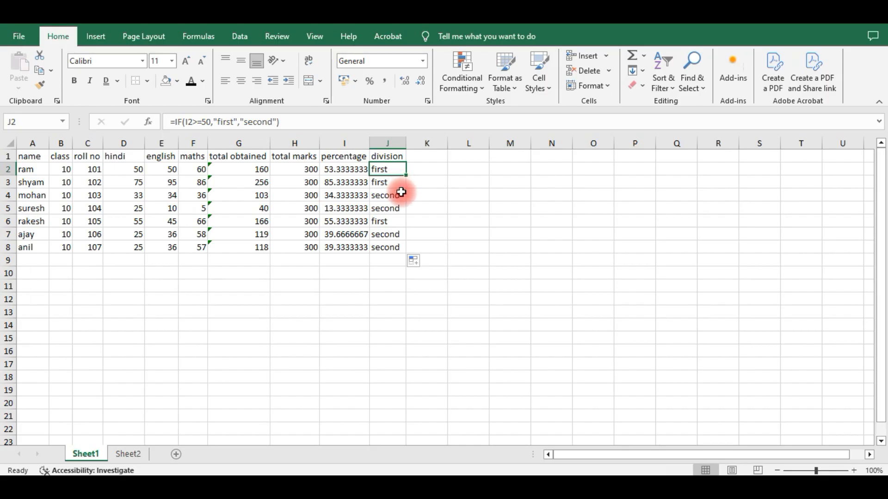
left_click(334, 220)
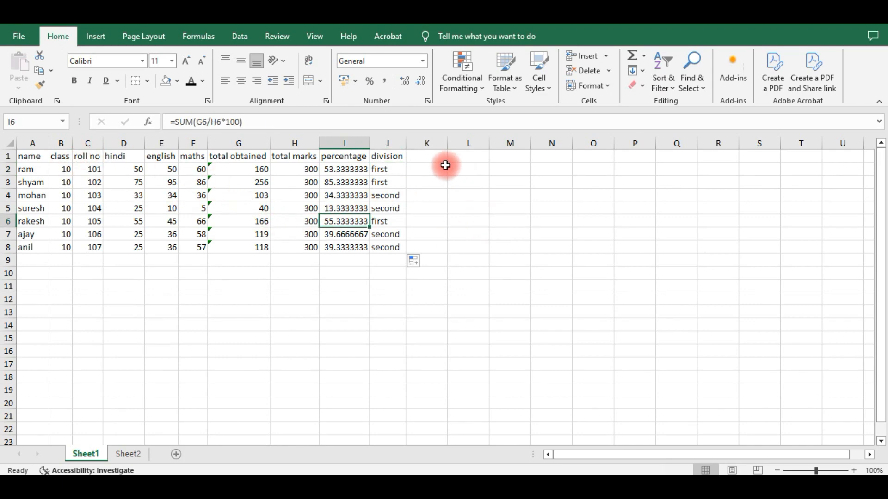
left_click(428, 158)
left_click(428, 169)
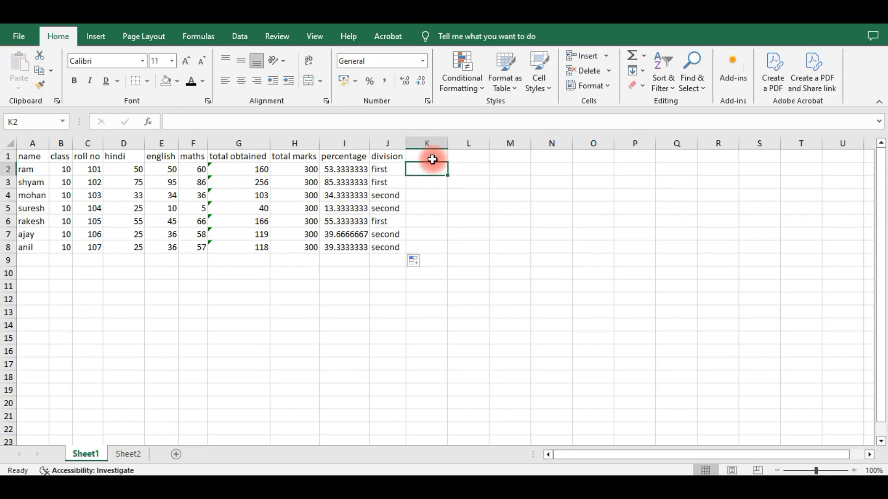
left_click(432, 159)
left_click(422, 61)
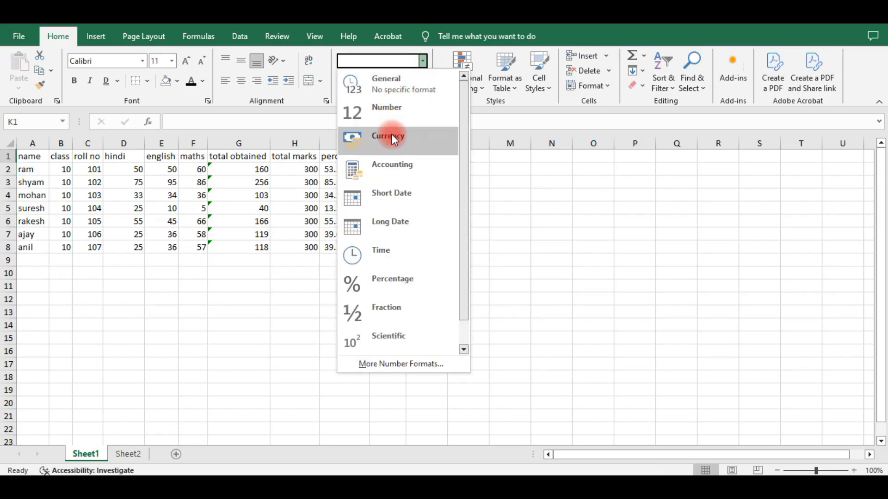
left_click(334, 231)
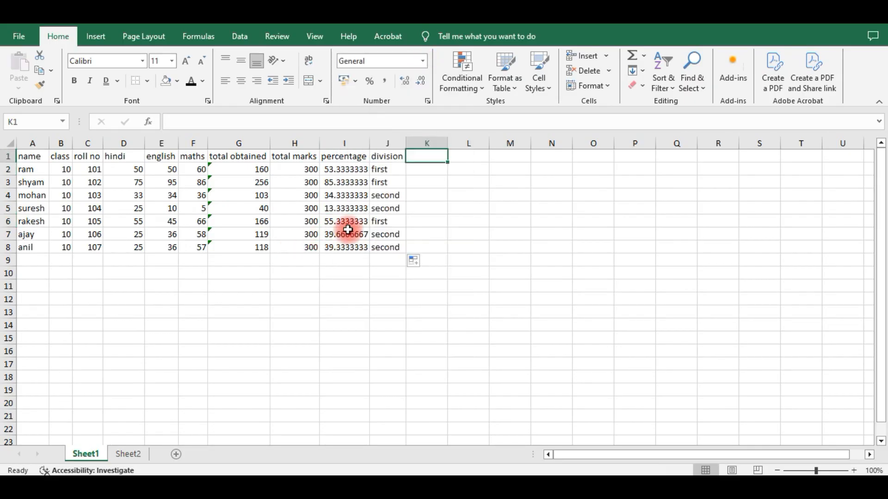
Add a new worksheet after Sheet2 and enter 45, 50, 30, 32 and 30 down cells A1 to A5.
left_click(128, 454)
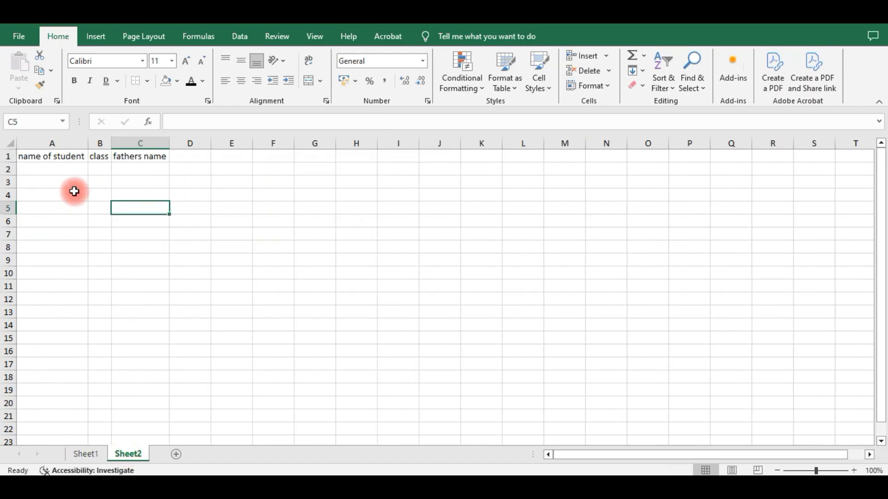
left_click(171, 454)
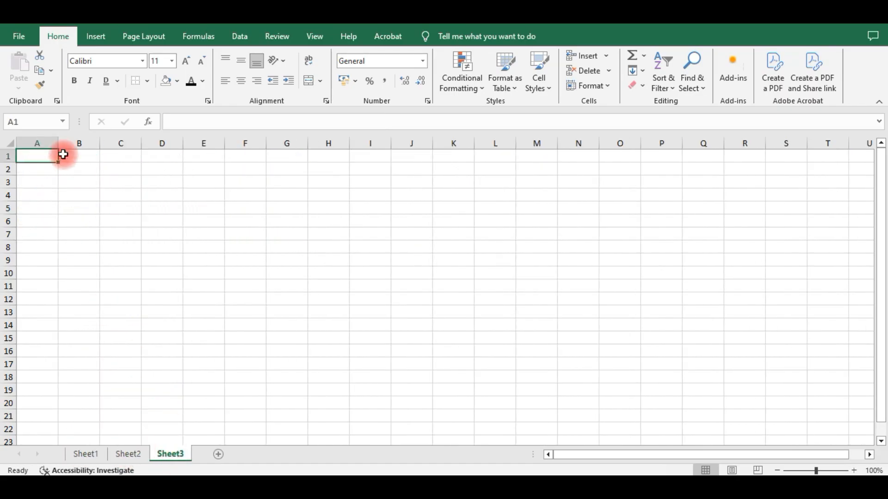
type("45")
key("Return")
type("50")
key("Return")
type("30")
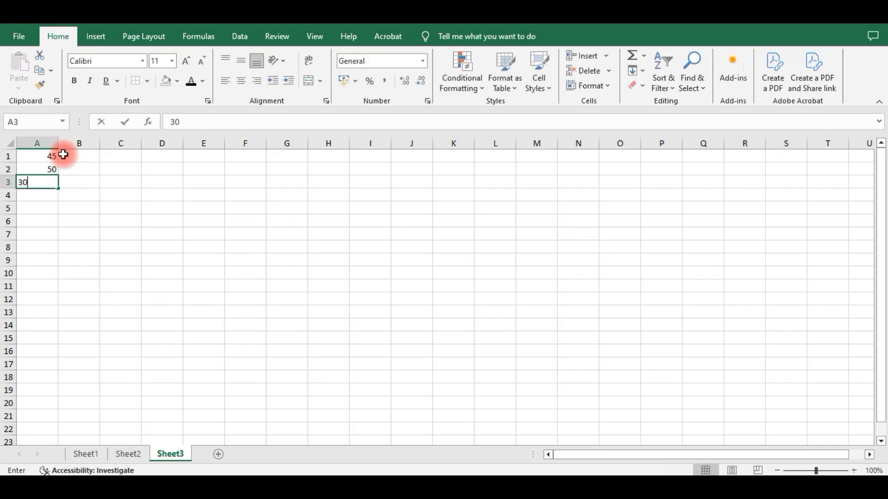
key("Return")
type("32")
key("Return")
type("3")
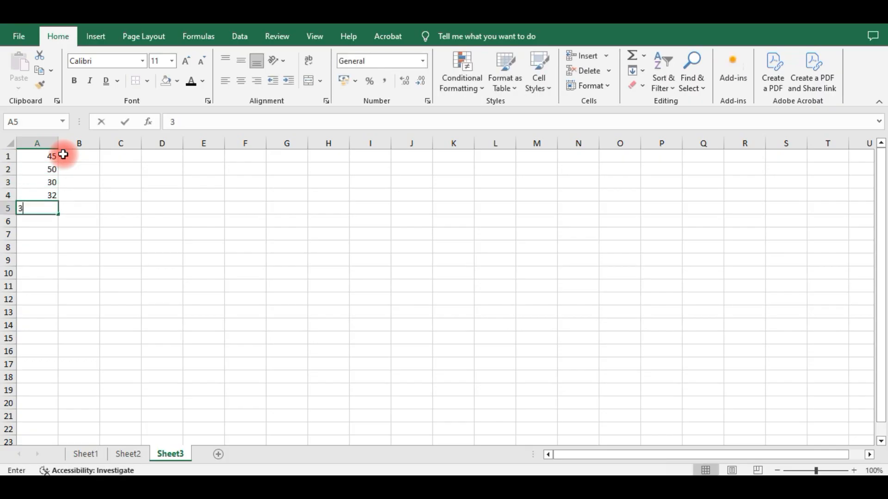
type("0")
left_click(105, 183)
Format the numbers in A1:A5 as Currency.
left_click(51, 140)
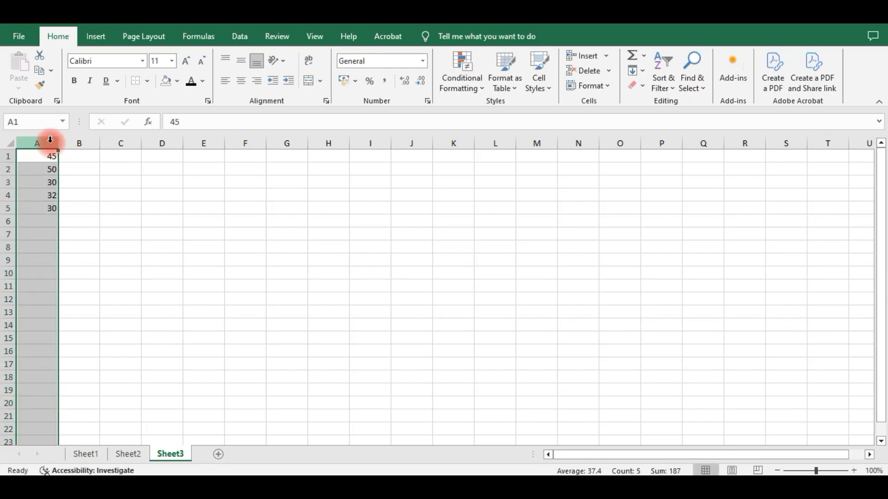
left_click(51, 169)
left_click_drag(109, 169, 43, 207)
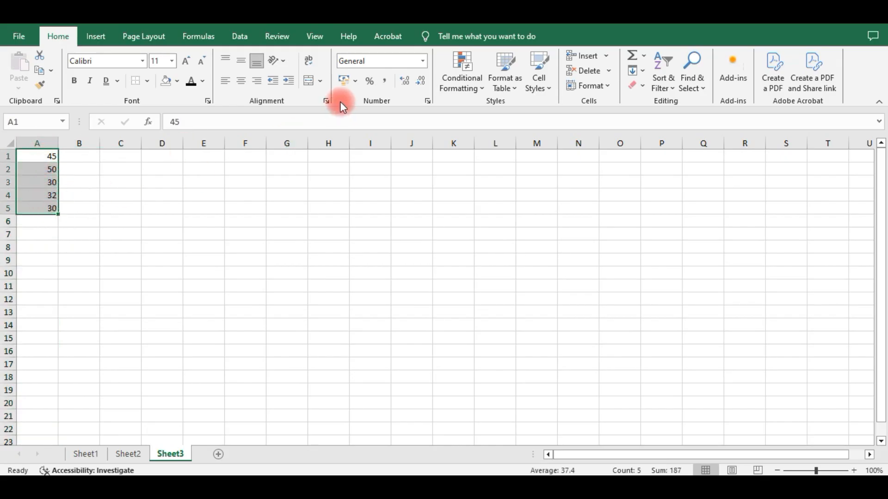
left_click(423, 60)
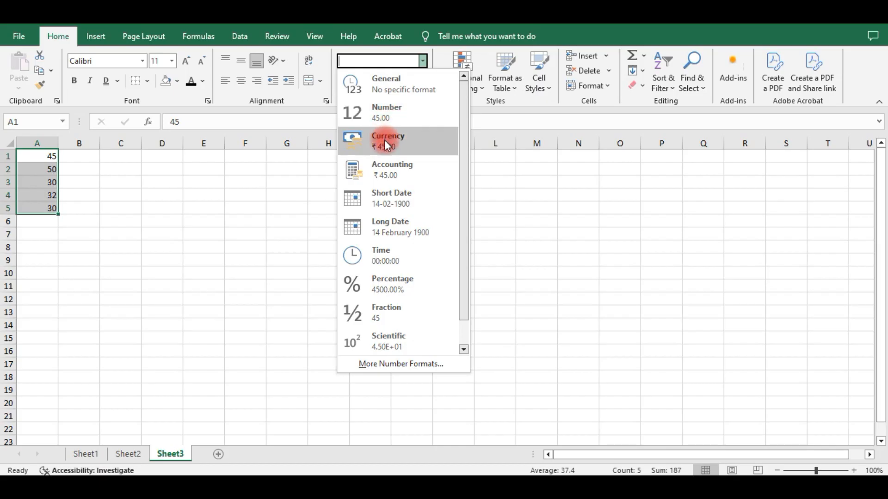
left_click(385, 141)
left_click(423, 62)
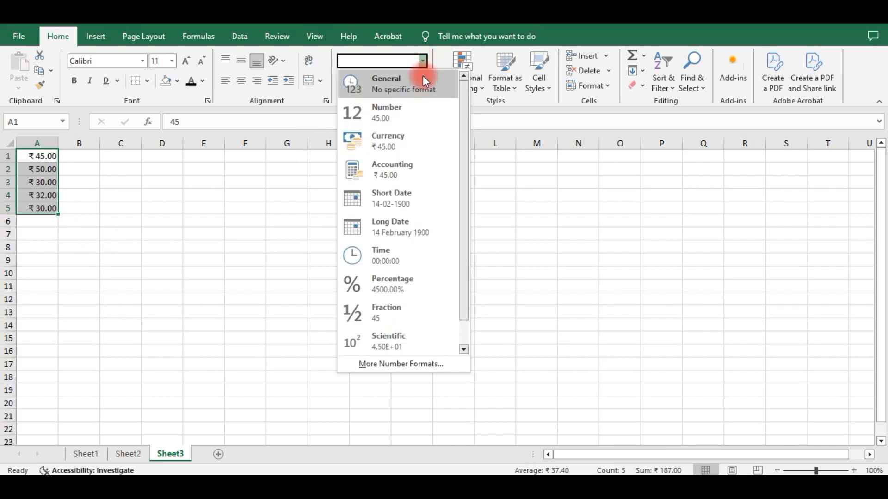
left_click(394, 142)
Reset A1:A5 to the General format and apply the Number format to them.
left_click(423, 60)
left_click(418, 80)
left_click(423, 61)
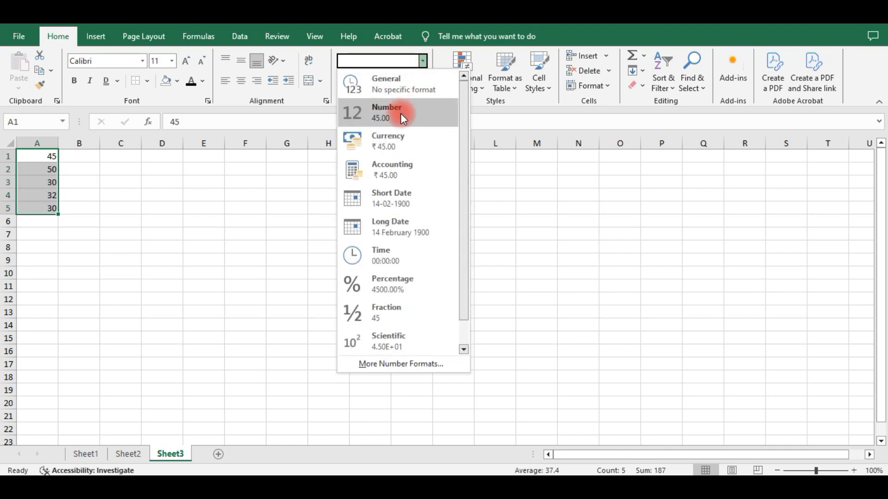
left_click(402, 115)
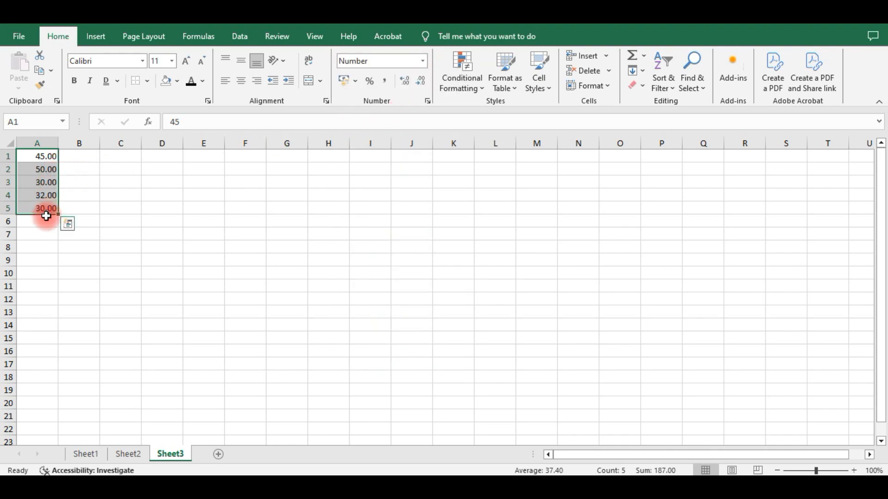
Apply the Accounting format to A1:A5, followed by the Short Date format.
left_click(423, 60)
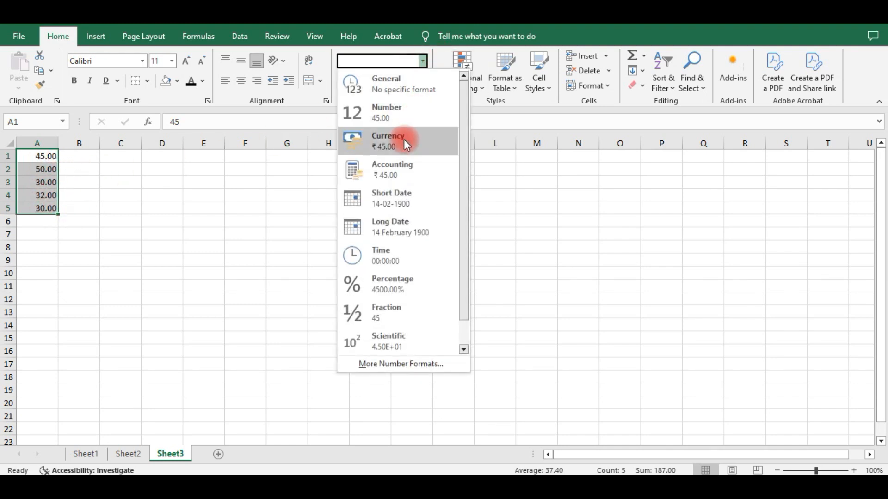
left_click(398, 173)
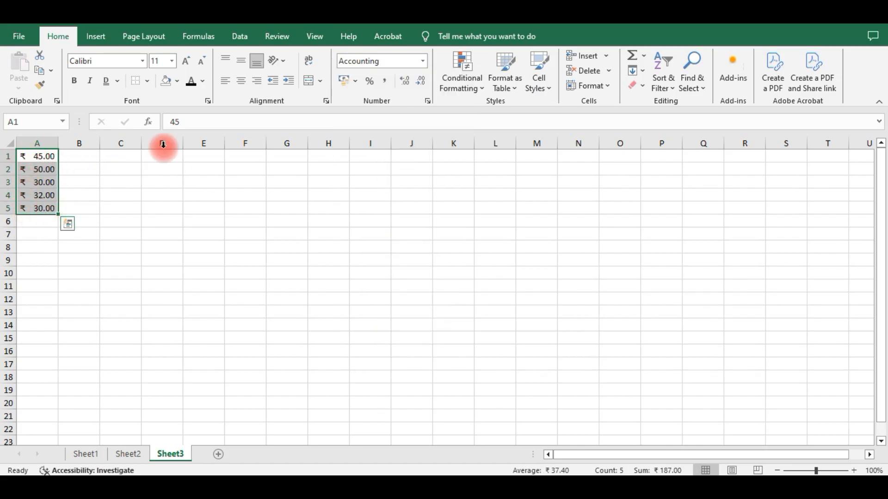
left_click(423, 60)
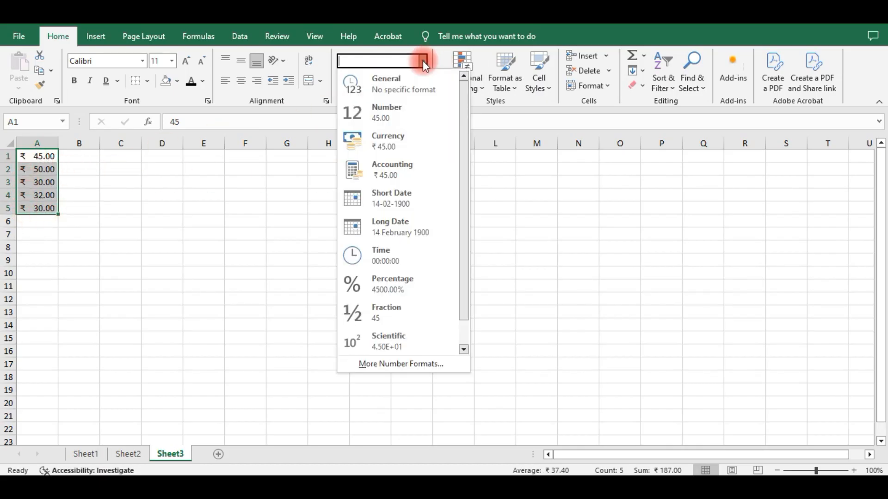
left_click(405, 197)
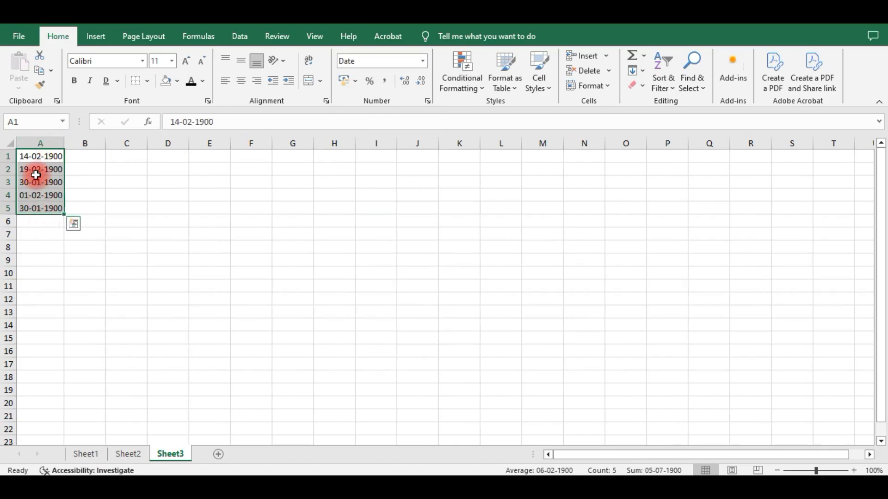
Clear the contents of A1:A5 and enter the dates 15-5-2025 in A1 and 15-2-2024 in A2.
key("Delete")
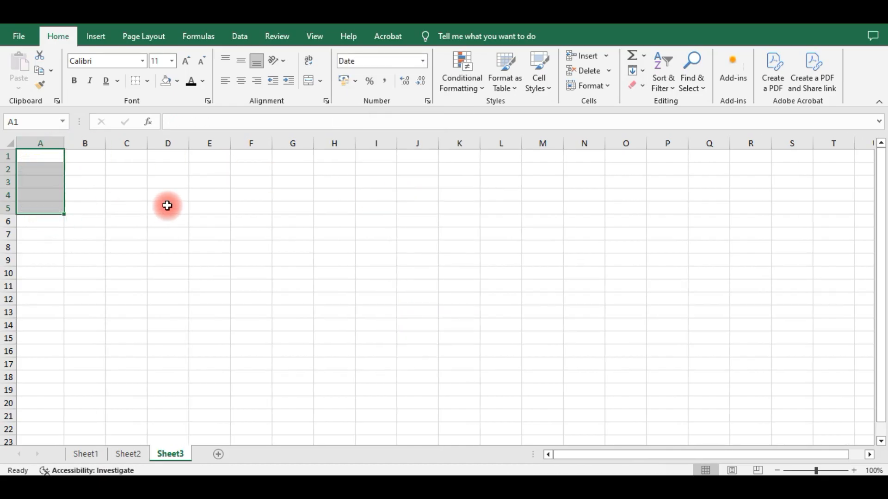
key("Up")
key("Down")
key("Up")
type("15")
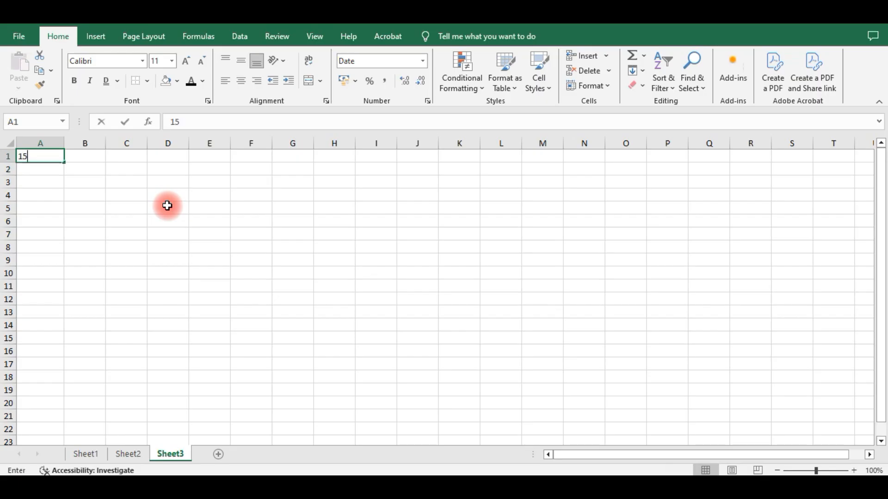
type("-5-2025")
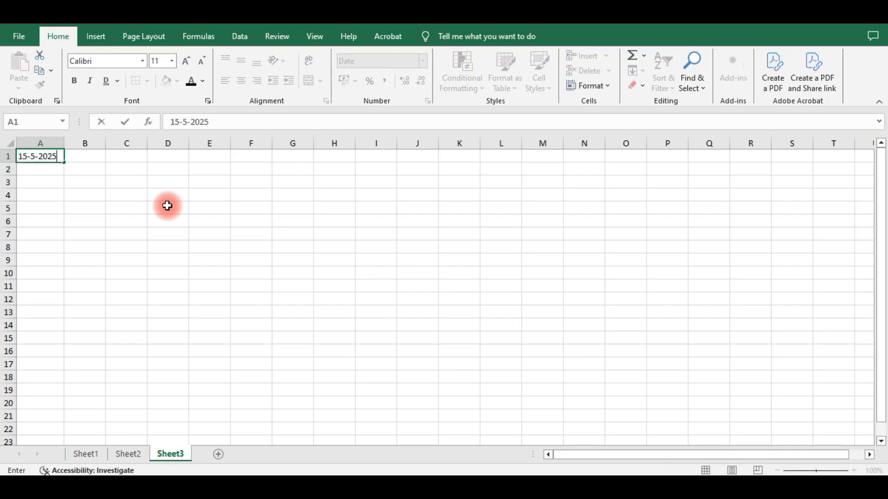
key("Return")
type("15-")
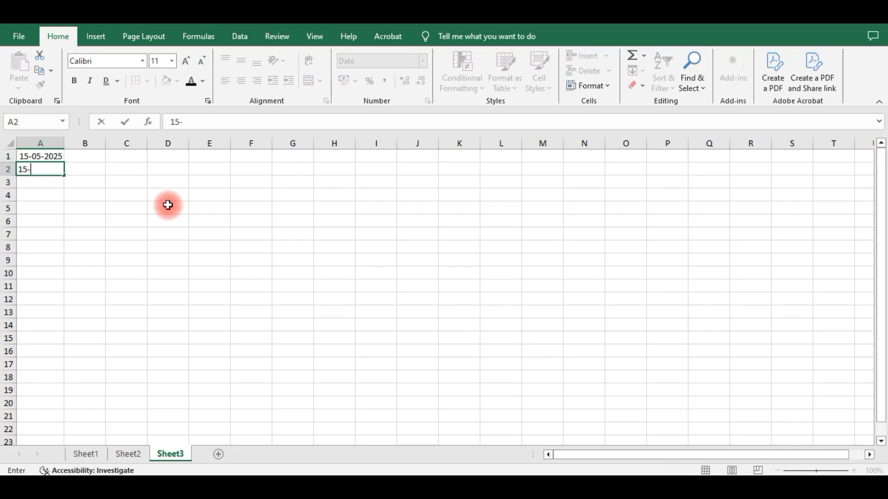
type("2-2024")
key("Return")
Apply the Short Date format to all of column A, followed by the Long Date format.
left_click(39, 142)
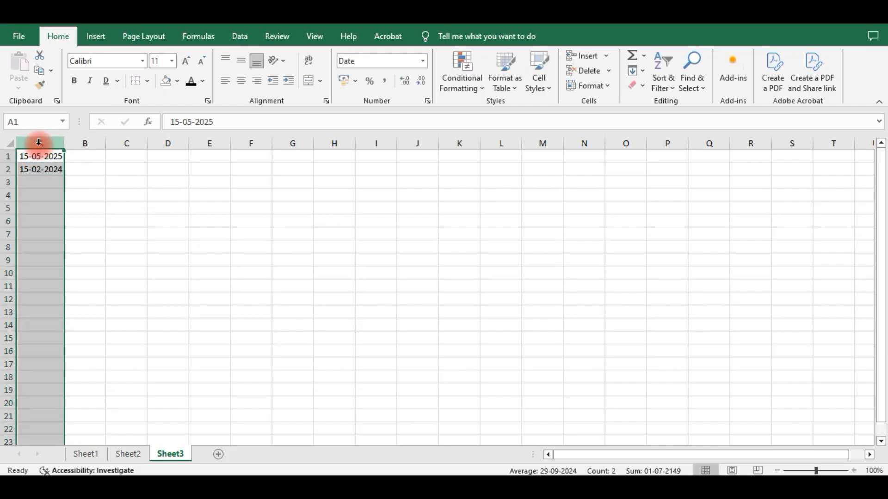
left_click(422, 61)
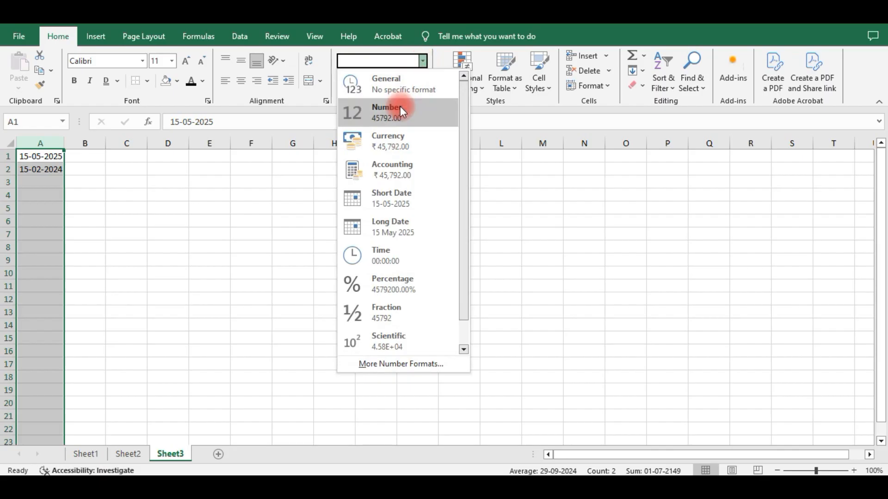
left_click(403, 202)
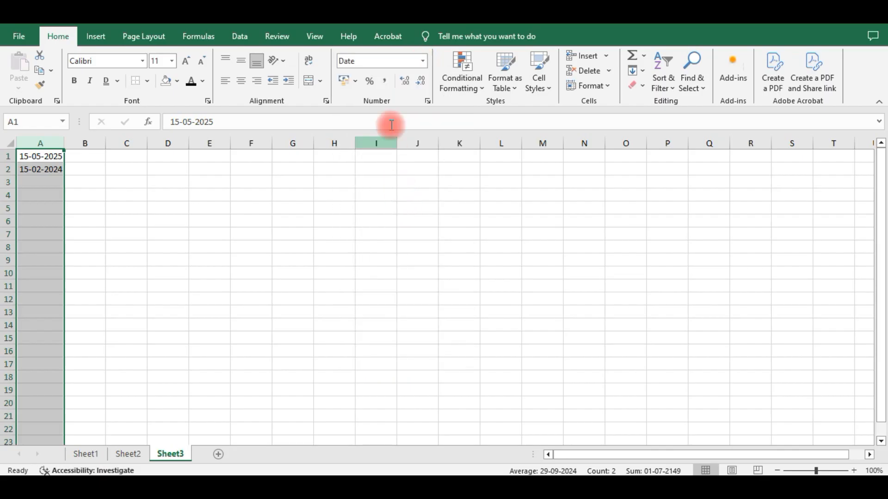
left_click(423, 61)
left_click(403, 225)
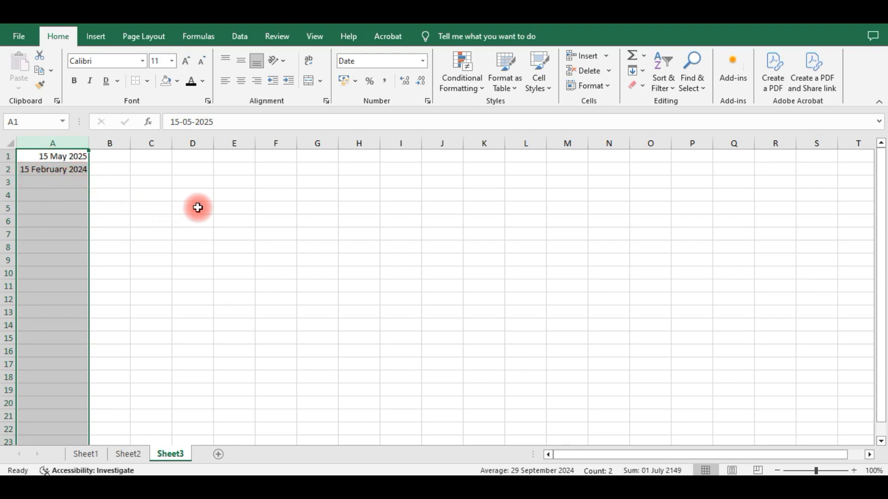
Apply the Percentage format to column A and clear the dates from it.
left_click(423, 61)
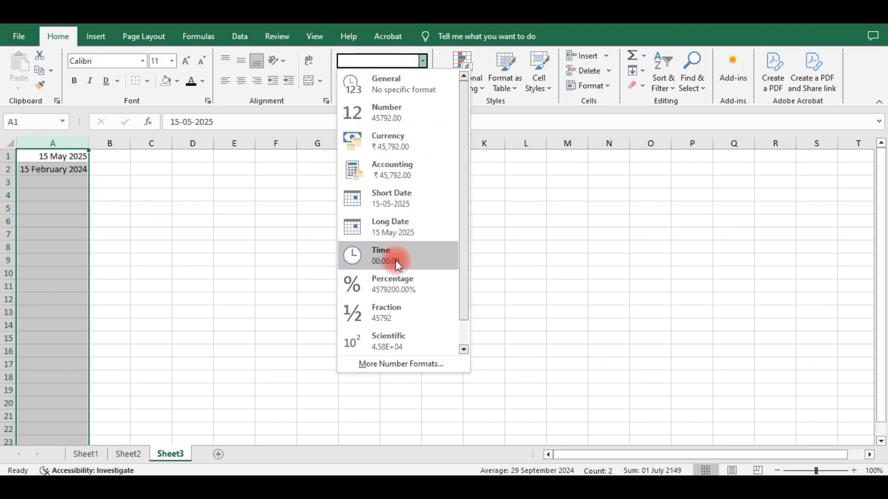
left_click(403, 285)
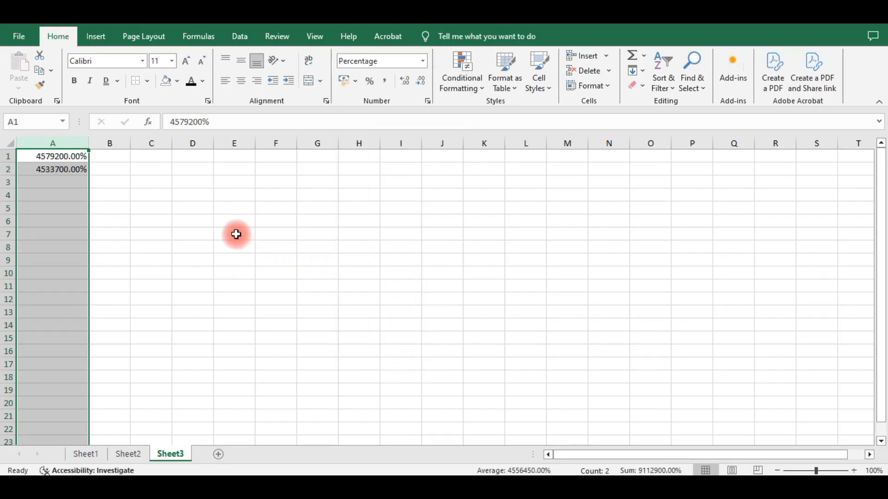
key("Delete")
key("Up")
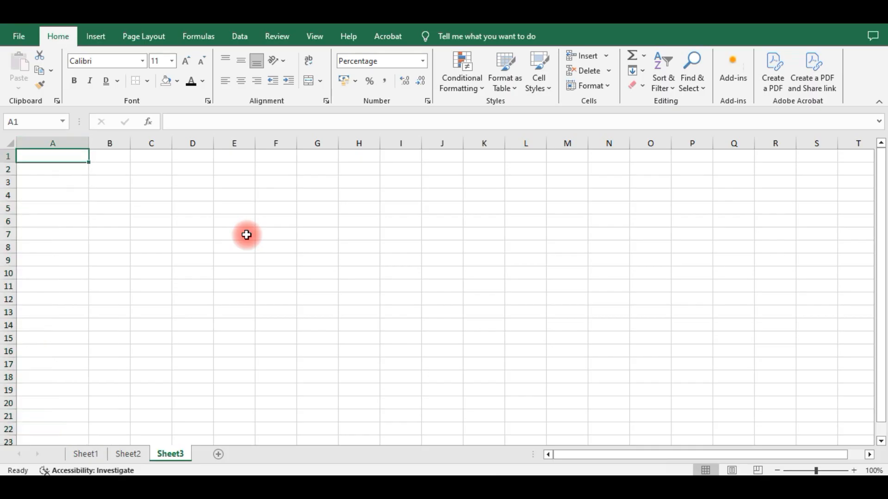
Enter 10, 20 and 50 as percentages in cells A1 to A3.
type("10")
key("Return")
type("20")
key("Return")
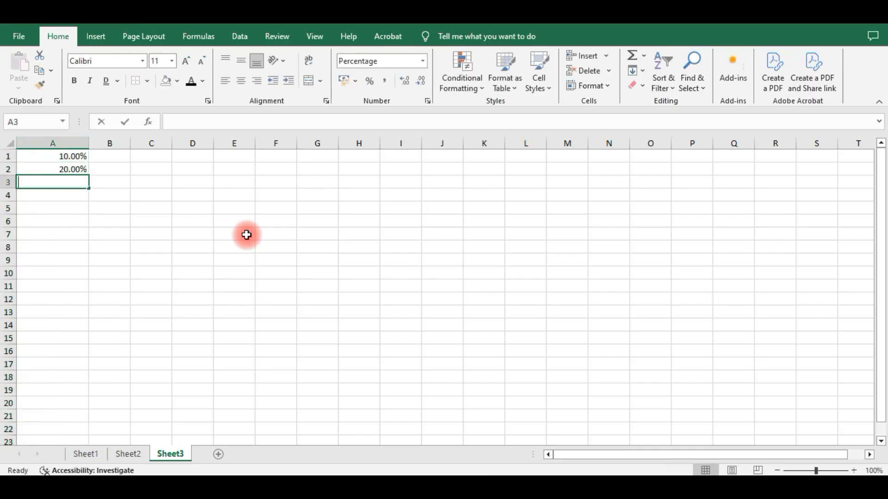
type("50")
key("Return")
Reset column A to the General format.
left_click(87, 143)
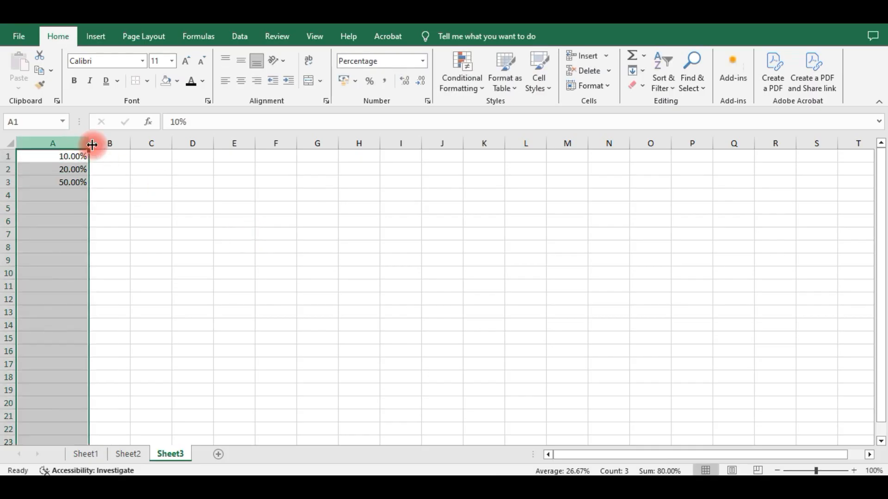
left_click(428, 60)
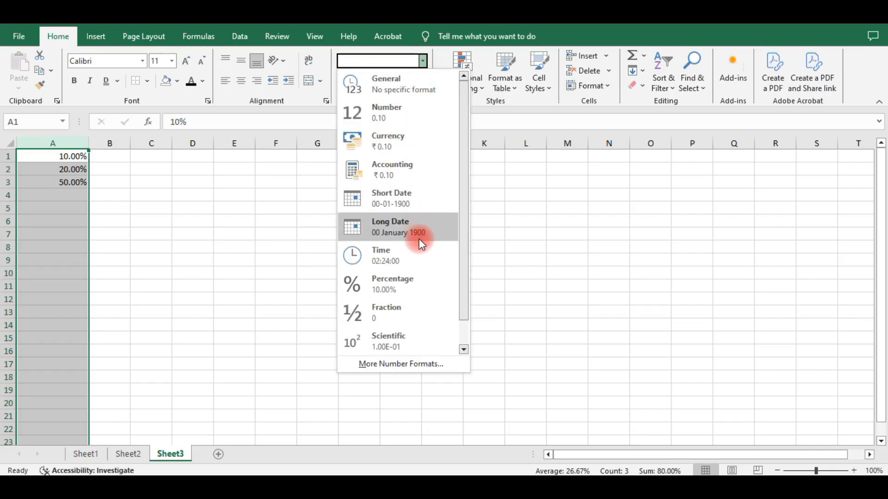
left_click(396, 87)
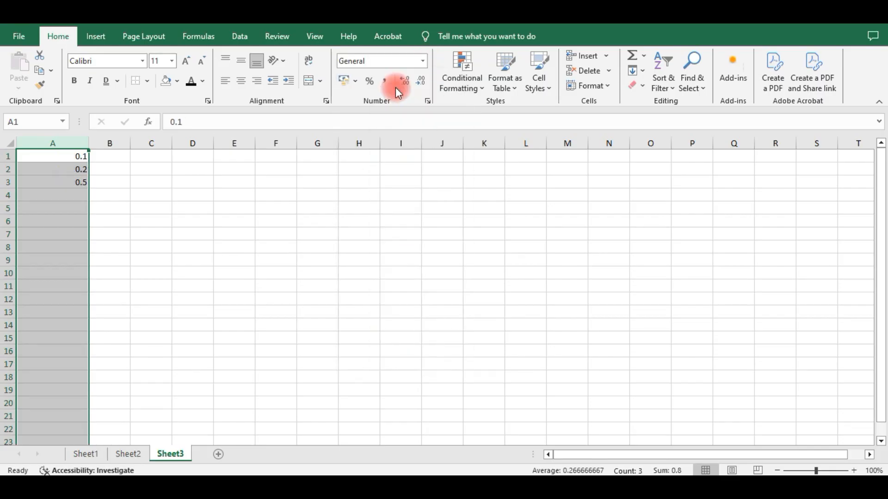
left_click(312, 196)
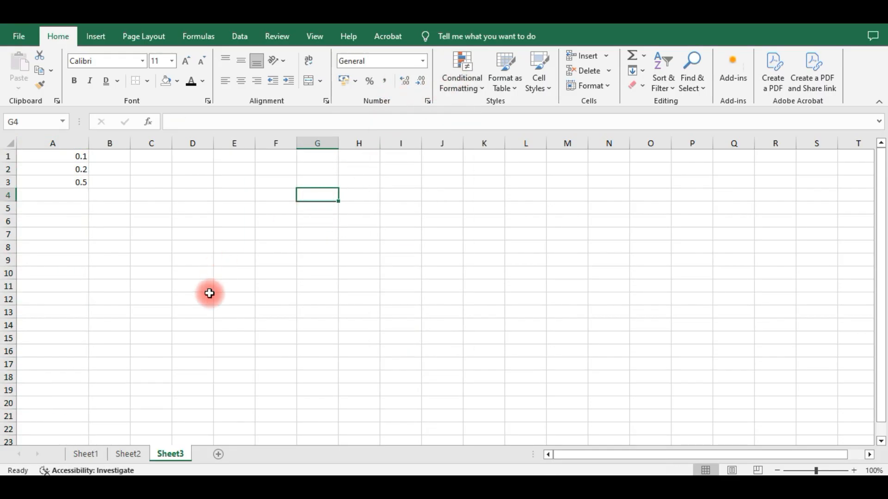
Clear the contents of A1:A6 on Sheet3.
left_click(119, 455)
left_click(165, 453)
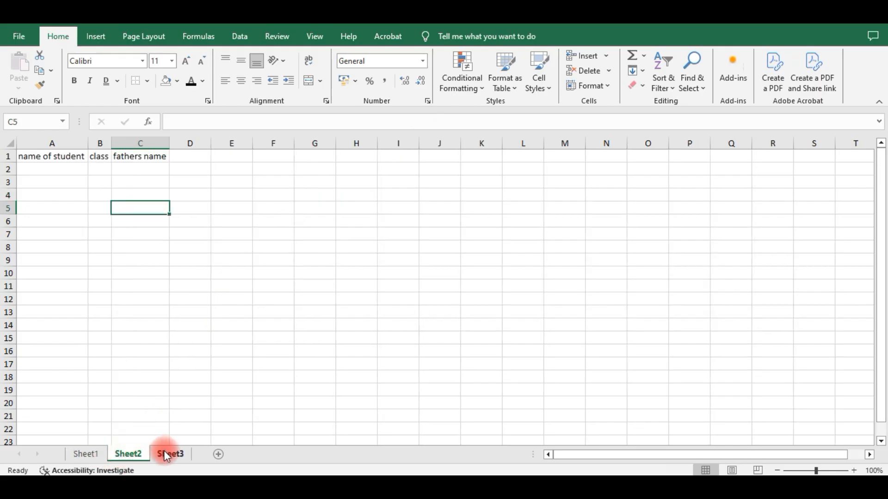
left_click_drag(62, 155, 88, 218)
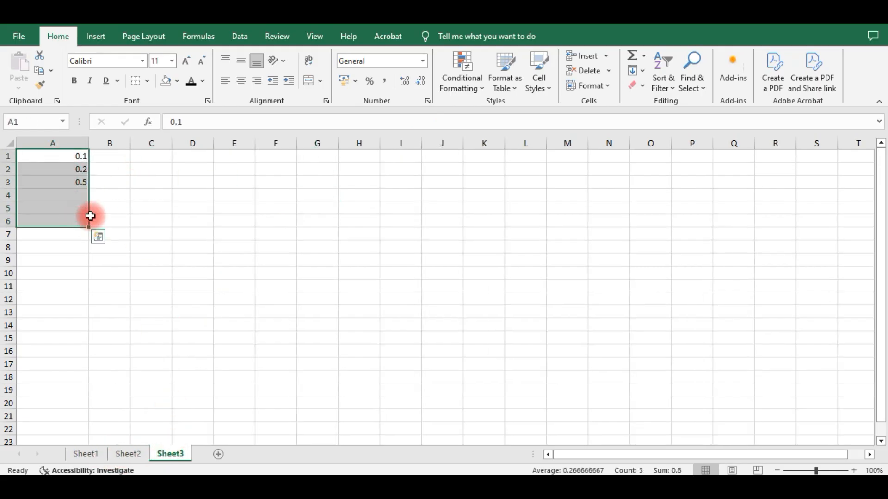
key("Delete")
left_click(65, 140)
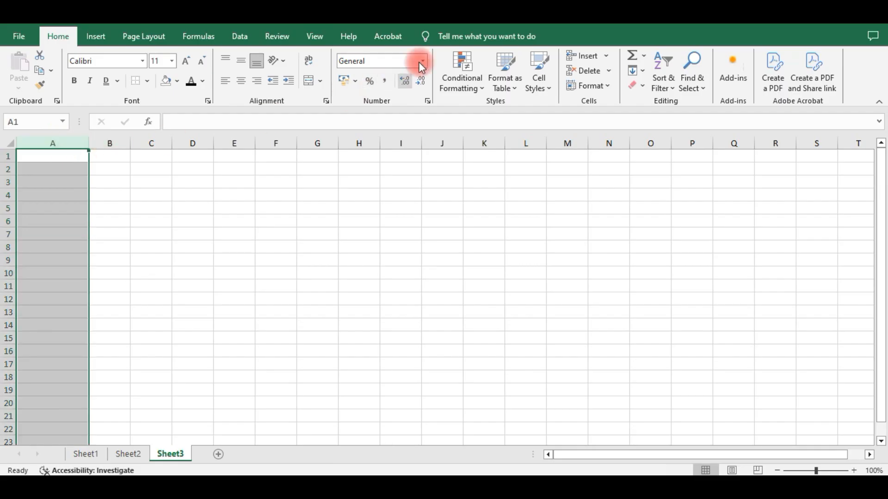
left_click(423, 64)
key("Escape")
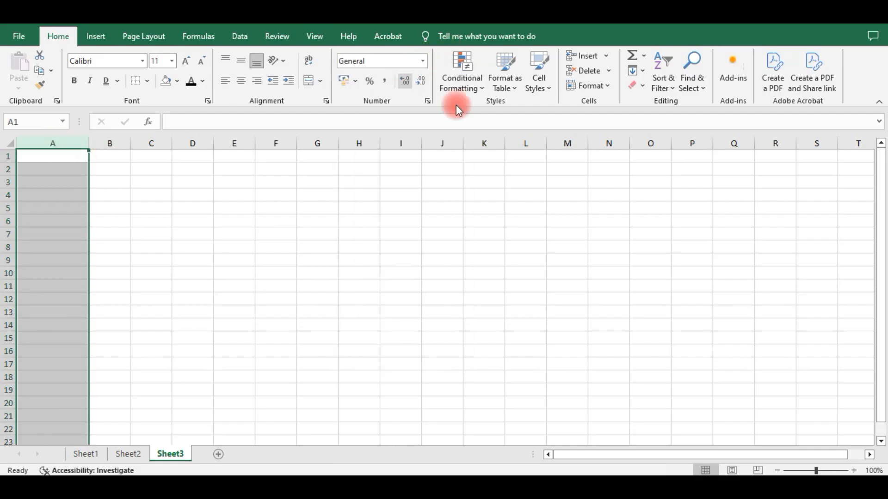
left_click(484, 206)
left_click(472, 85)
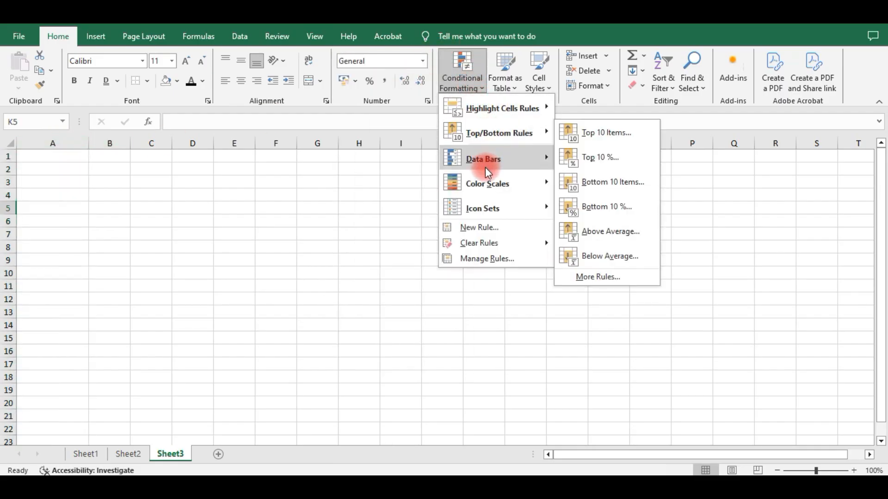
left_click(179, 187)
Enter 452, 666, 555, 255, 655, 300, 360, 15 and 255 in cells A1 to A9.
left_click(50, 160)
type("452")
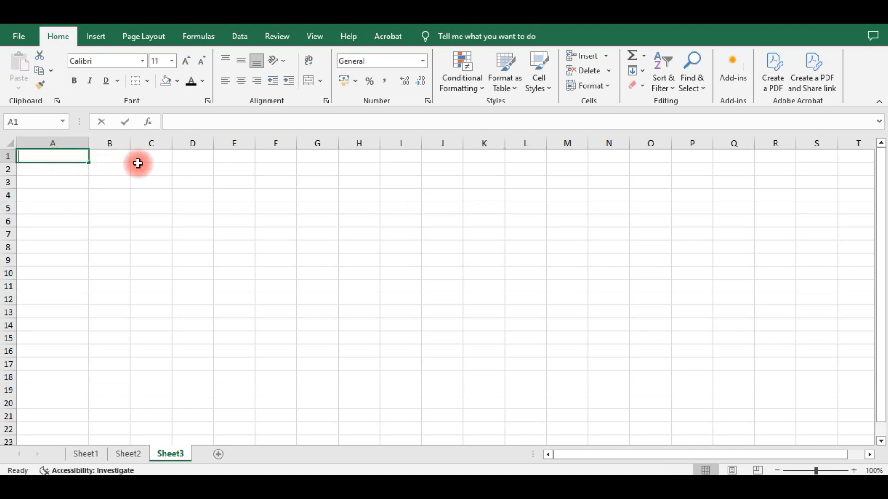
key("Return")
type("666")
key("Return")
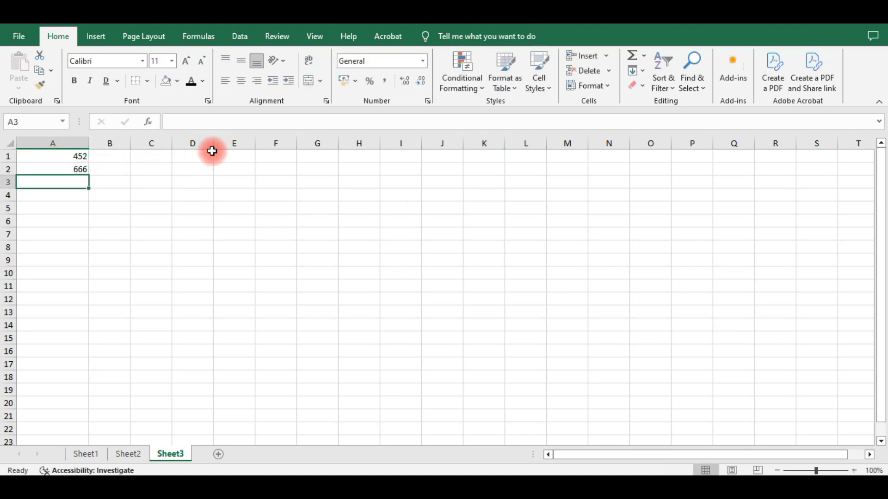
type("555")
key("Return")
type("255")
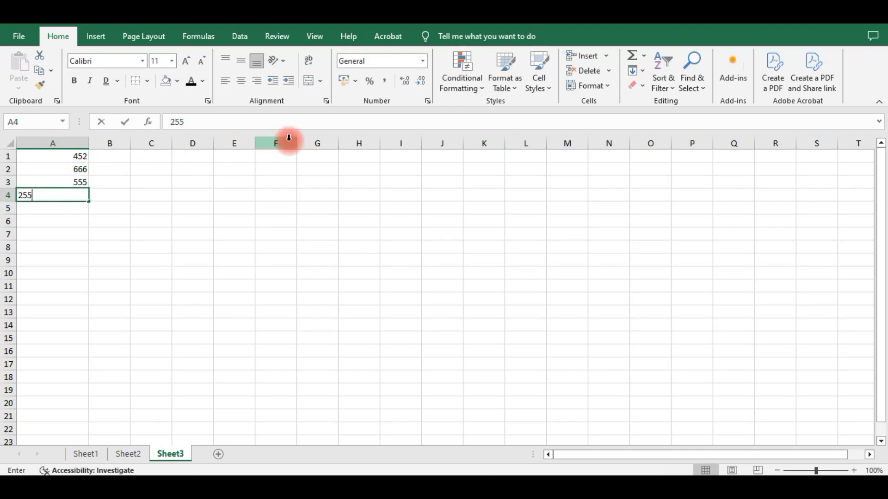
key("Return")
type("655")
key("Return")
type("300")
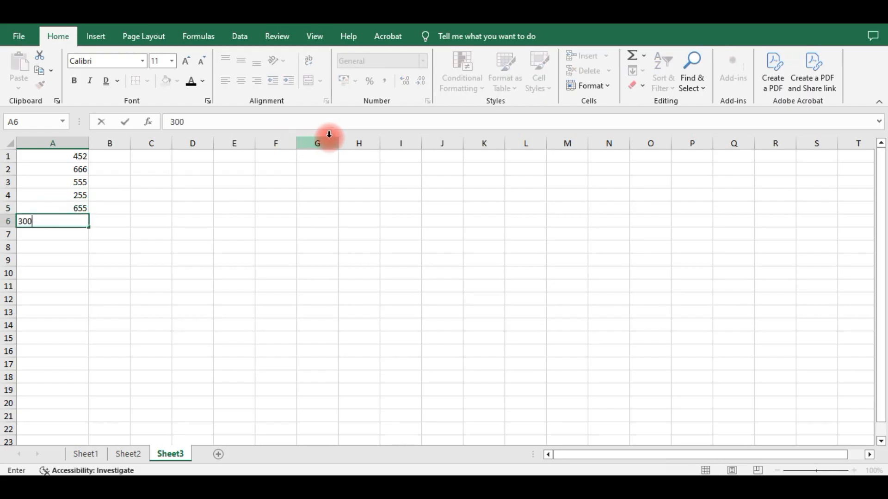
key("Return")
type("360")
key("Return")
type("15")
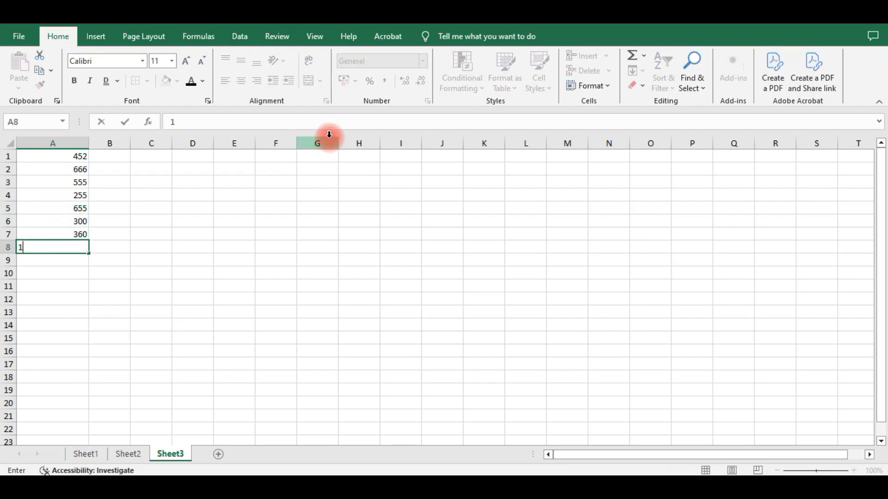
key("Return")
type("255")
key("Return")
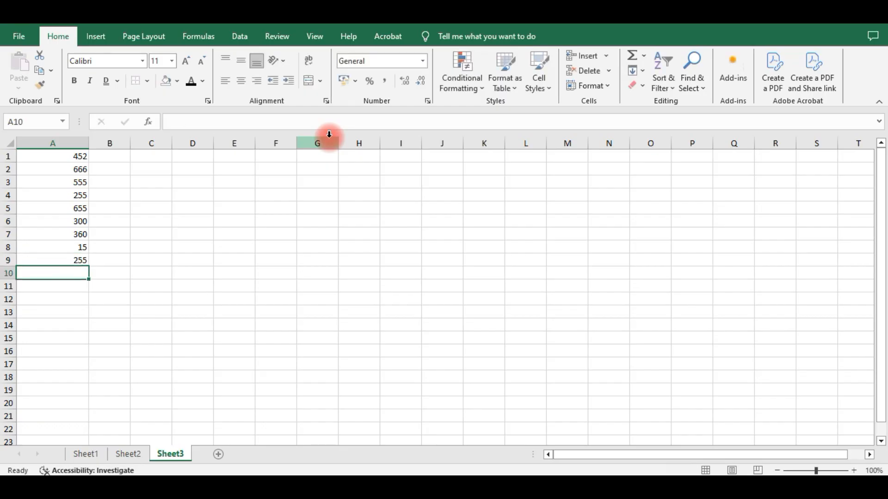
Highlight the values in A1:A9 greater than 500 with Light Red Fill with Dark Red Text using conditional formatting.
left_click_drag(77, 156, 81, 259)
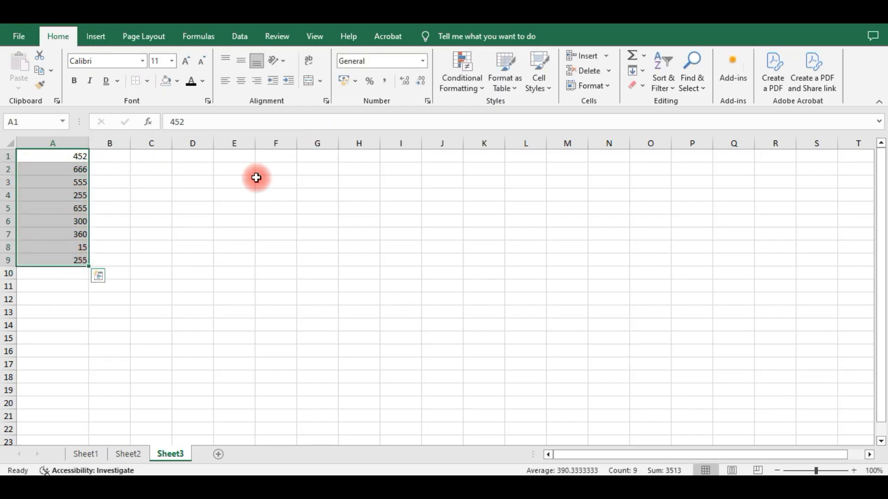
left_click(471, 68)
mouse_move(532, 109)
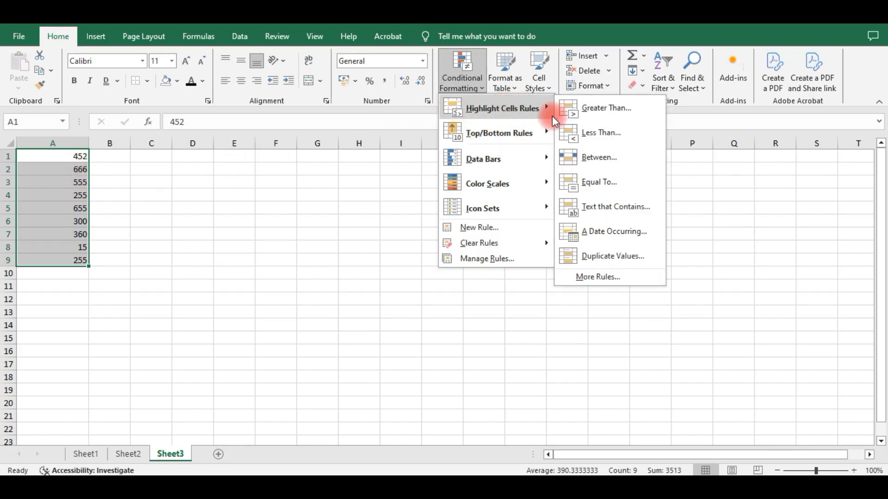
left_click(605, 108)
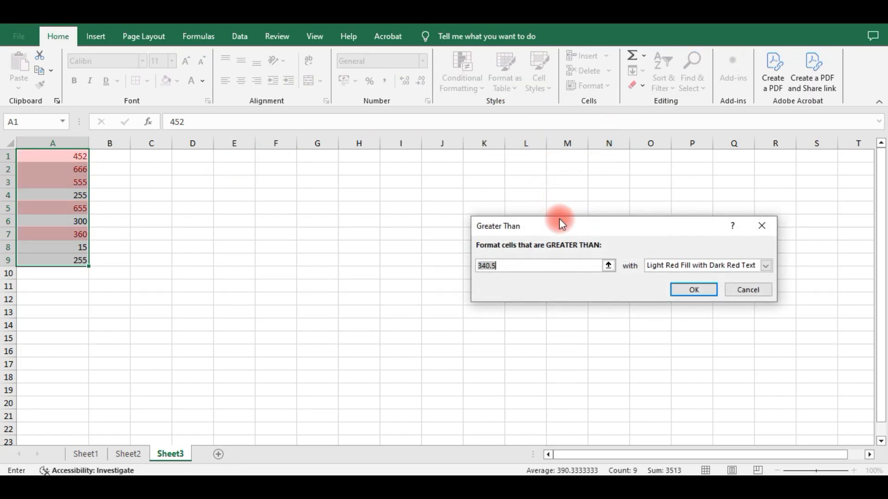
key("BackSpace")
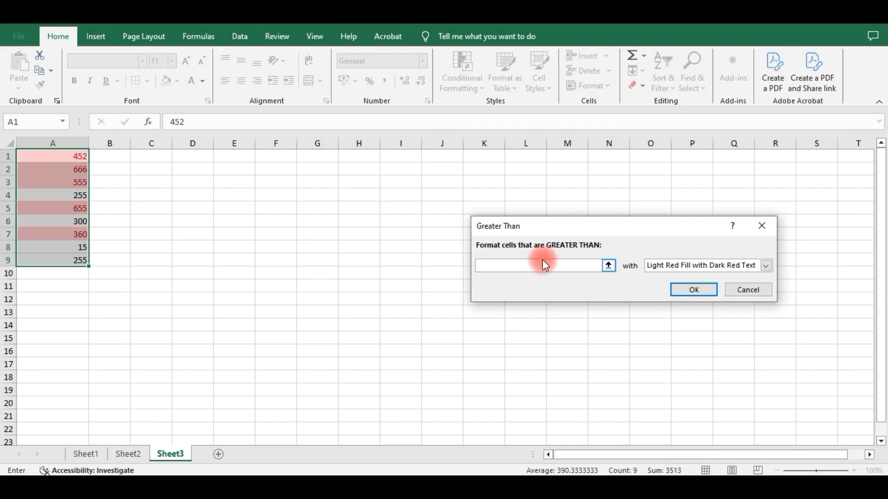
type("500")
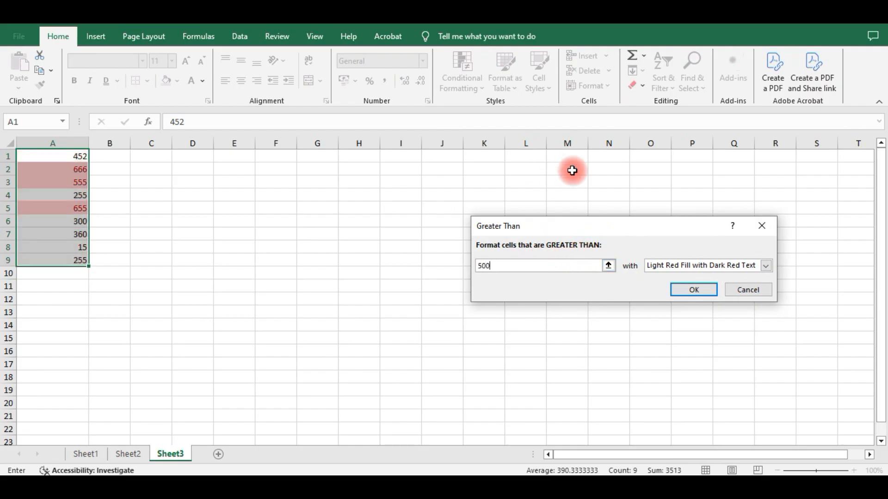
left_click(706, 289)
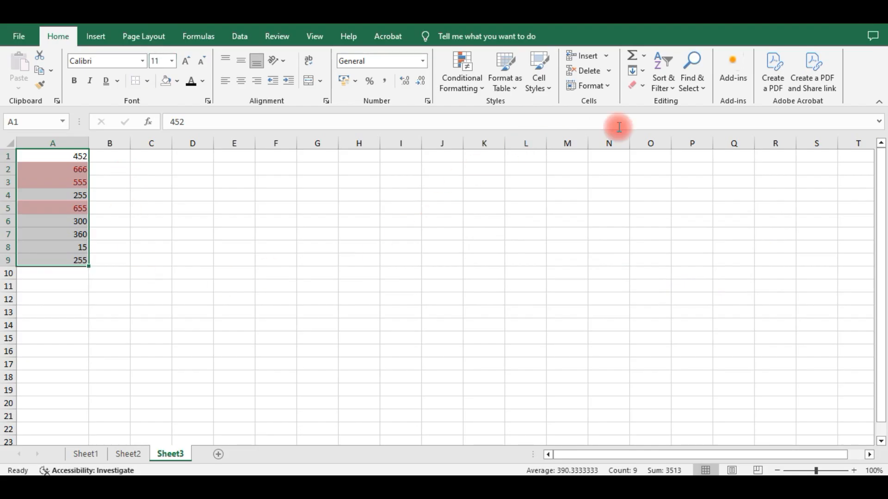
Clear the formats from A1:A9 and preview conditional formatting data bars, color scales and icon sets on it without applying any.
left_click(641, 88)
left_click(666, 116)
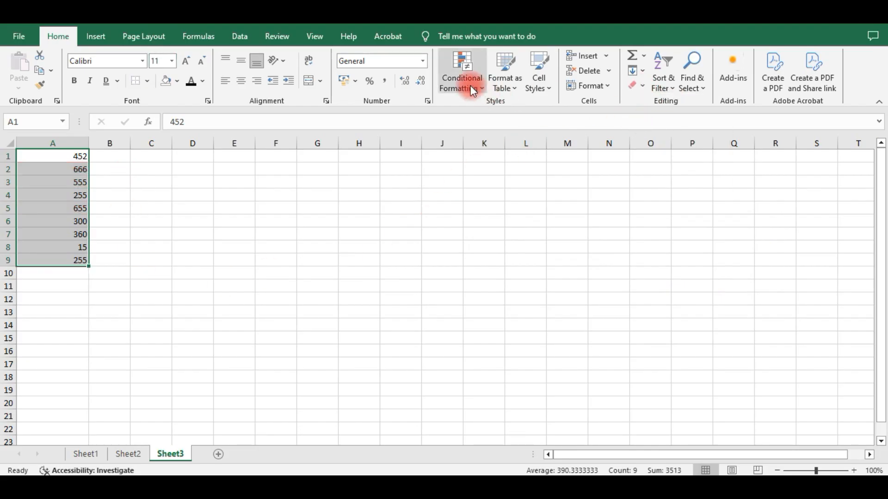
left_click(471, 86)
mouse_move(504, 118)
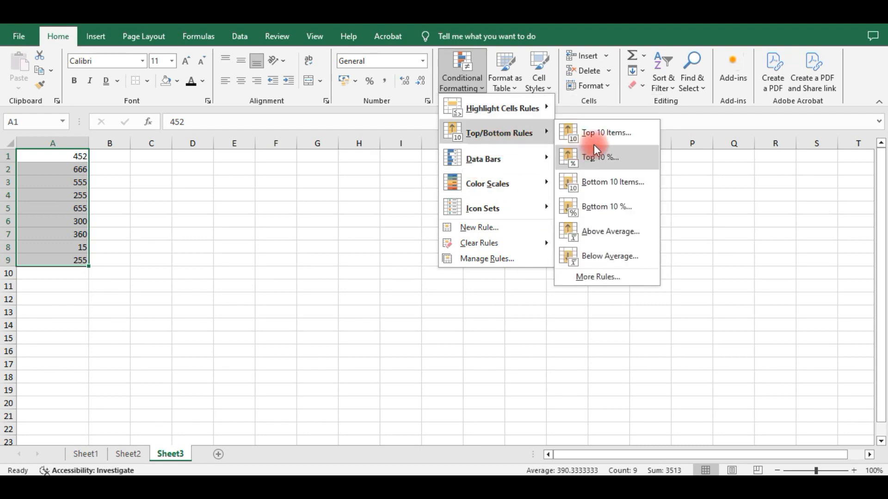
mouse_move(545, 166)
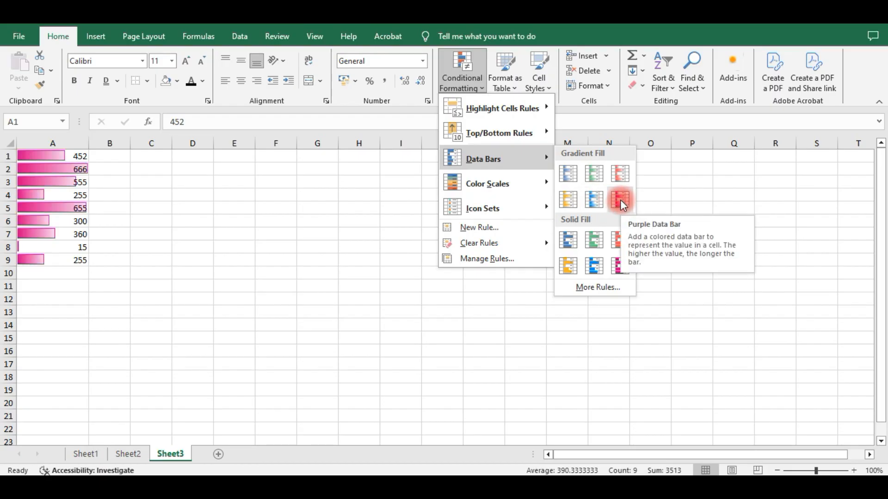
mouse_move(510, 184)
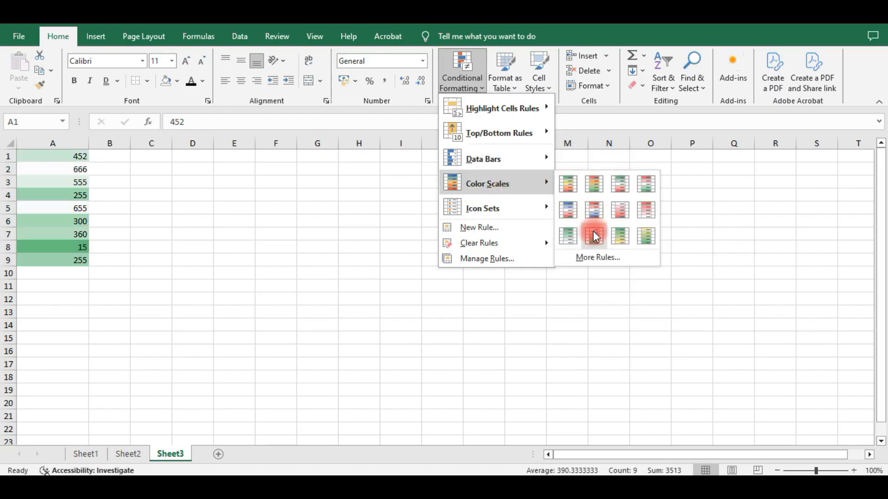
mouse_move(497, 207)
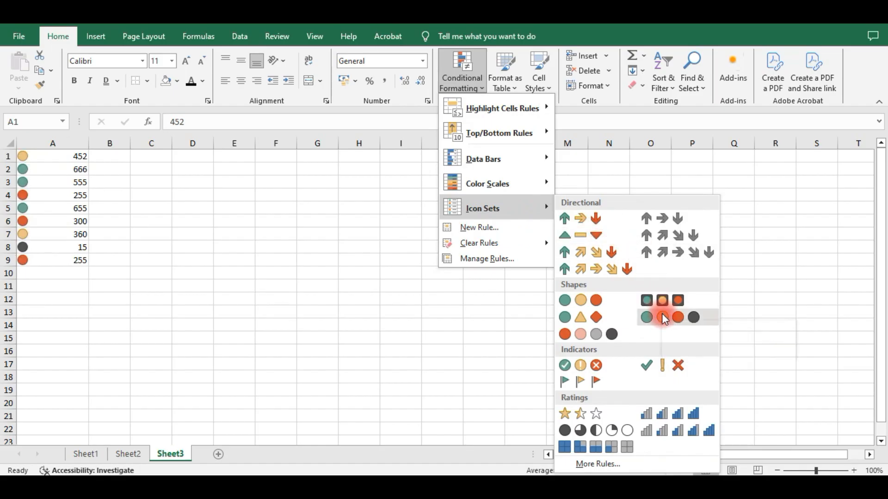
left_click(257, 263)
left_click(187, 338)
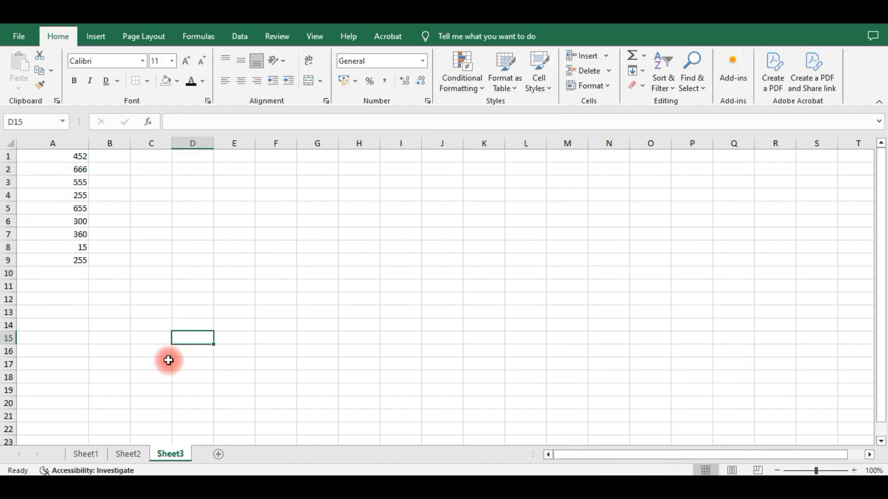
Format the student data A1:J8 on Sheet1 as a table with headers, using the first black-and-white Medium style.
left_click(129, 456)
left_click(88, 454)
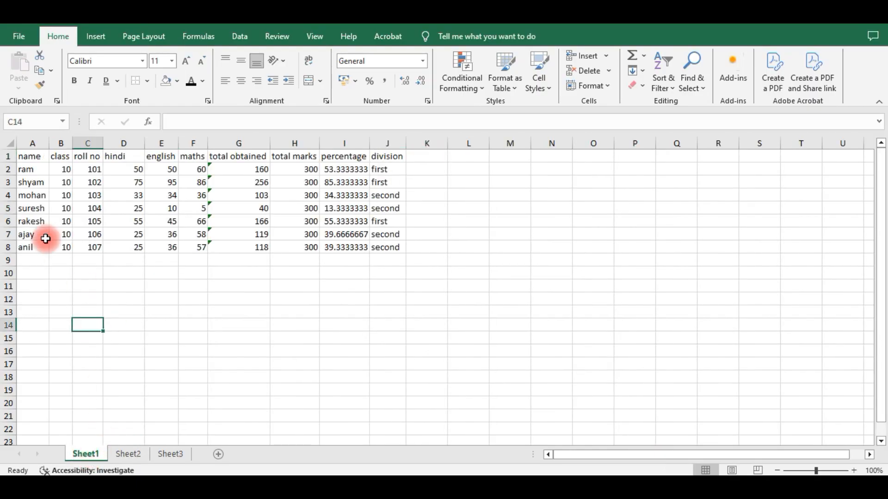
left_click_drag(33, 159, 394, 248)
left_click(503, 77)
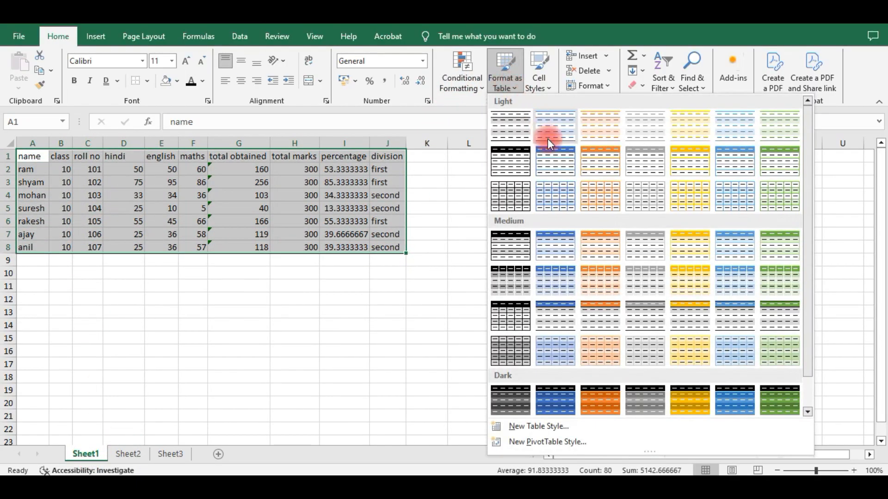
left_click(518, 249)
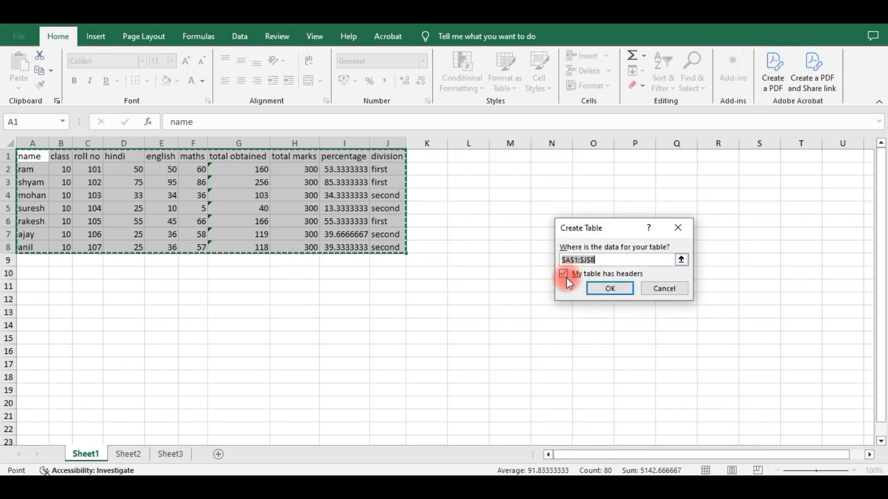
left_click(605, 287)
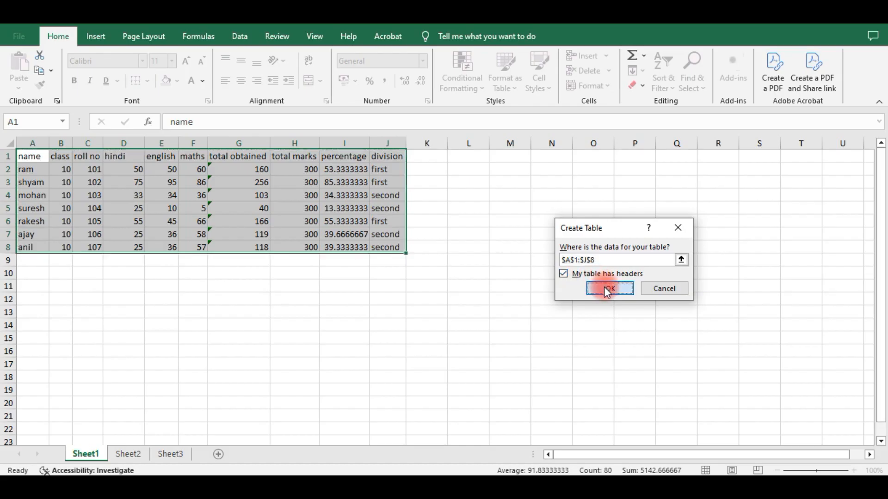
Sort the table by the name column from A to Z, and re-sort it from Z to A.
left_click(237, 209)
left_click(49, 156)
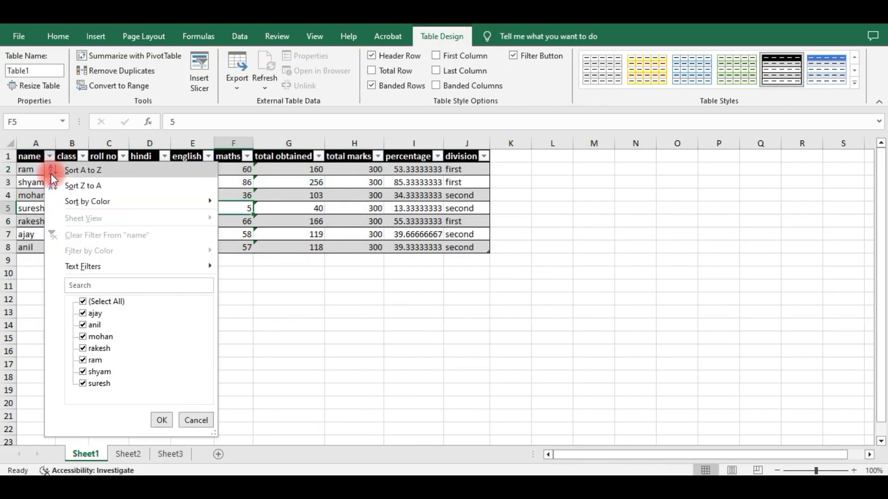
left_click(87, 171)
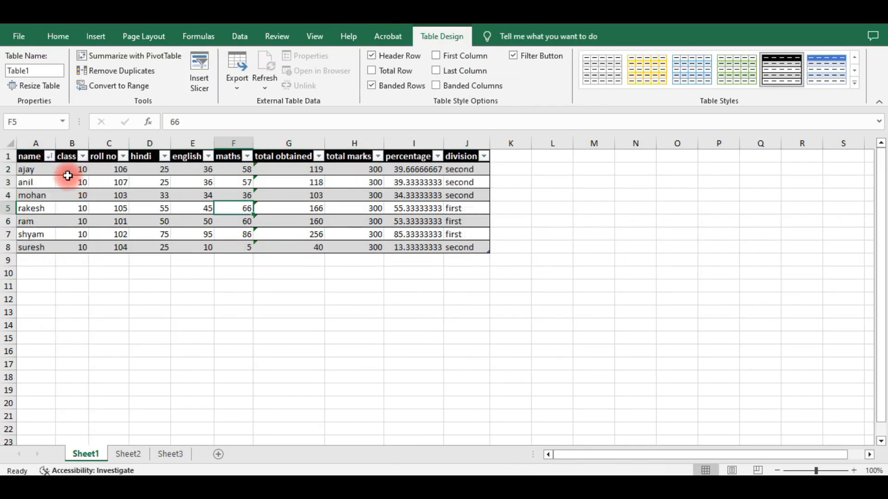
left_click(50, 156)
left_click(56, 186)
left_click(49, 157)
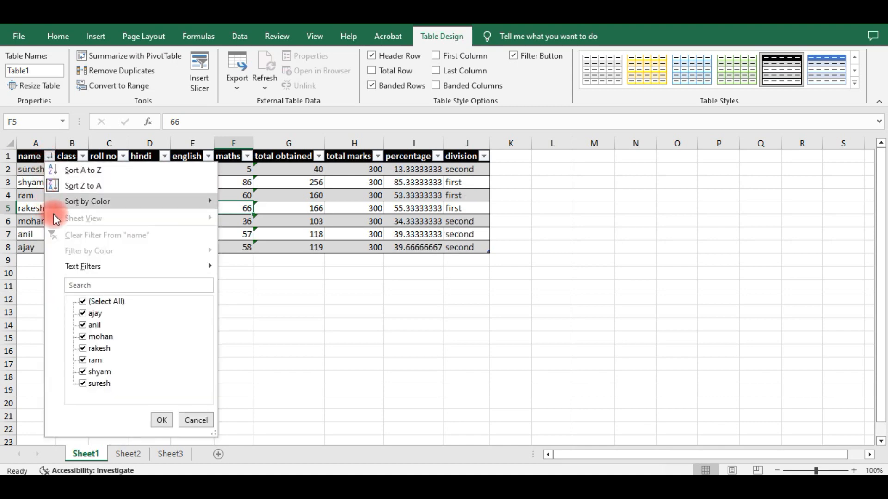
mouse_move(75, 201)
left_click(294, 248)
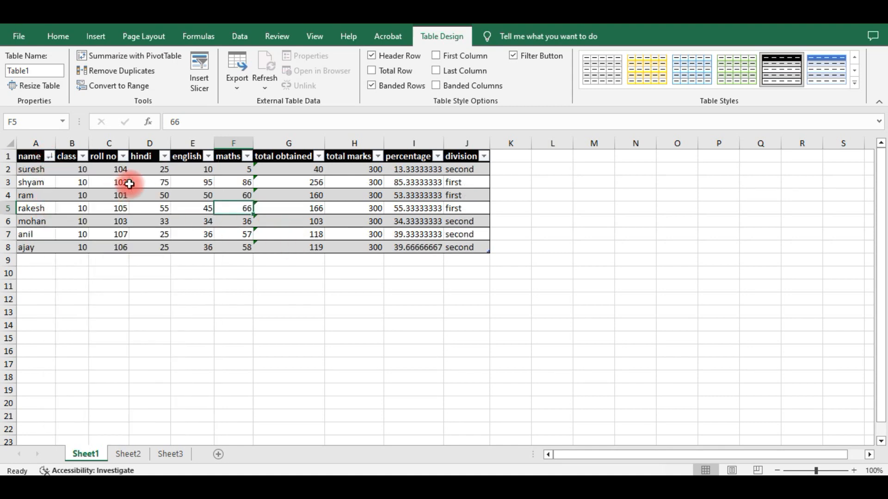
left_click(289, 220)
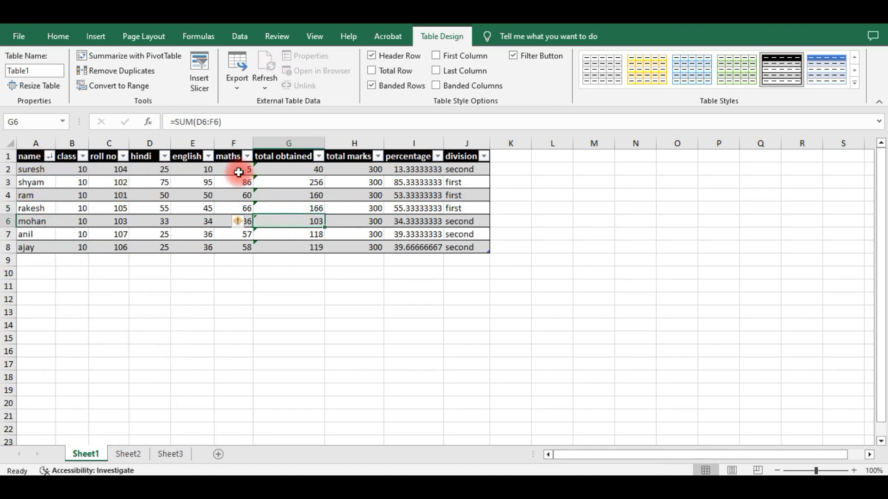
Convert the student table to a normal range and clear all formats from A1:J8.
left_click(118, 86)
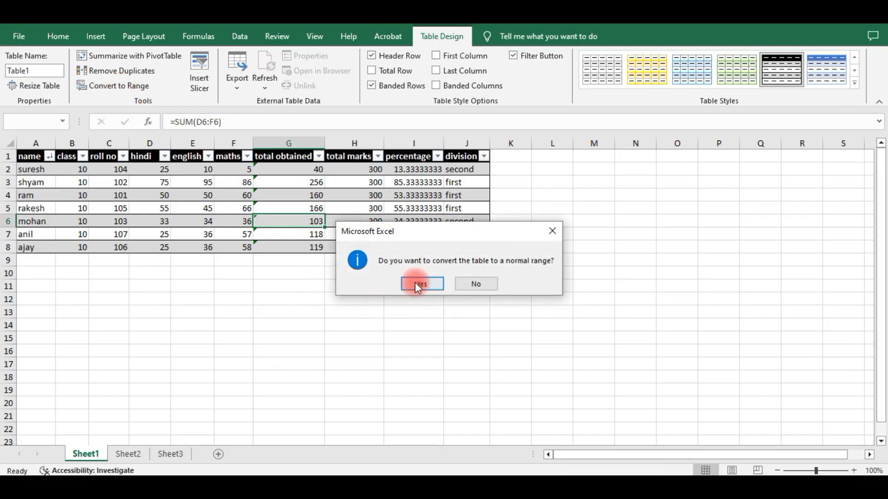
left_click(418, 284)
left_click_drag(26, 156, 471, 251)
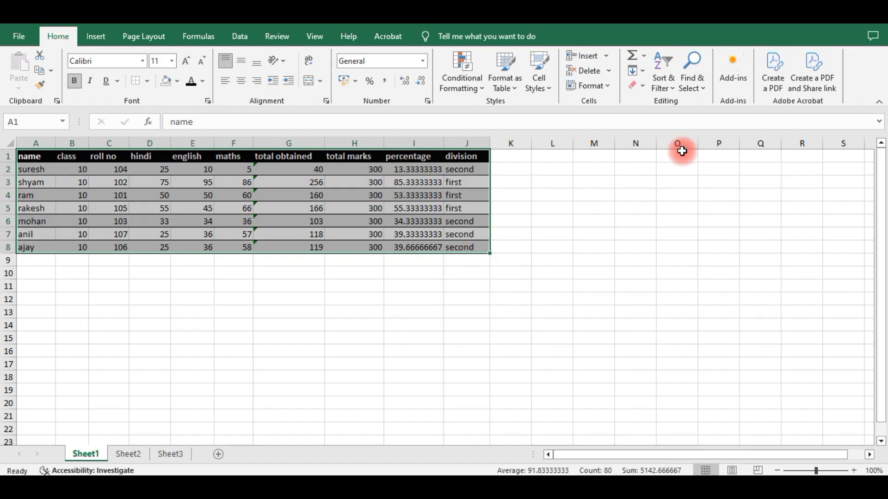
left_click(637, 87)
left_click(653, 117)
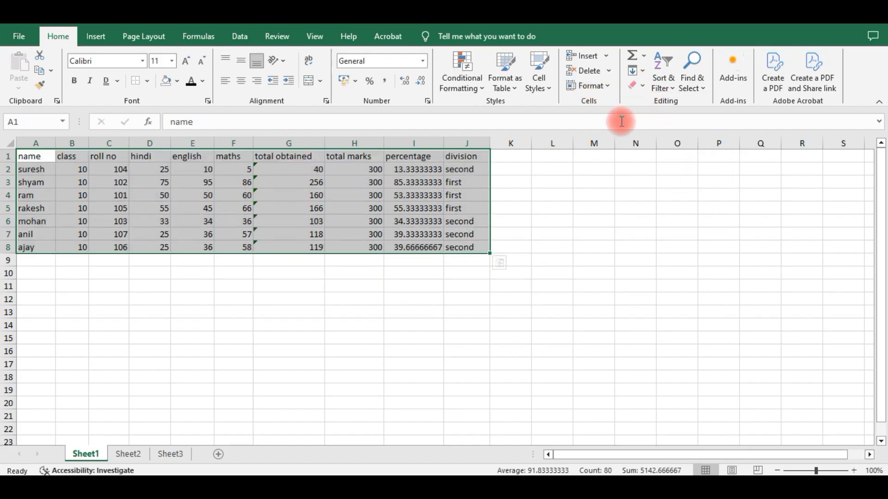
Look at the available cell styles for the student data without applying one.
left_click(543, 74)
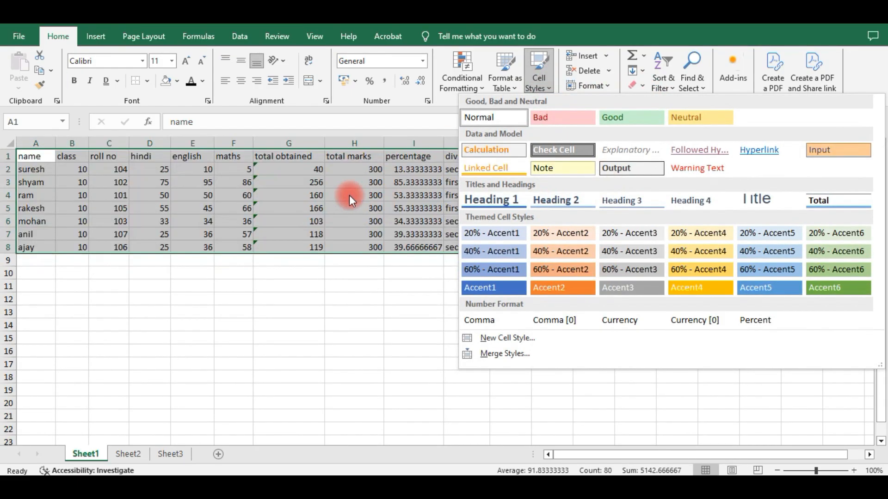
left_click(349, 195)
left_click(242, 210)
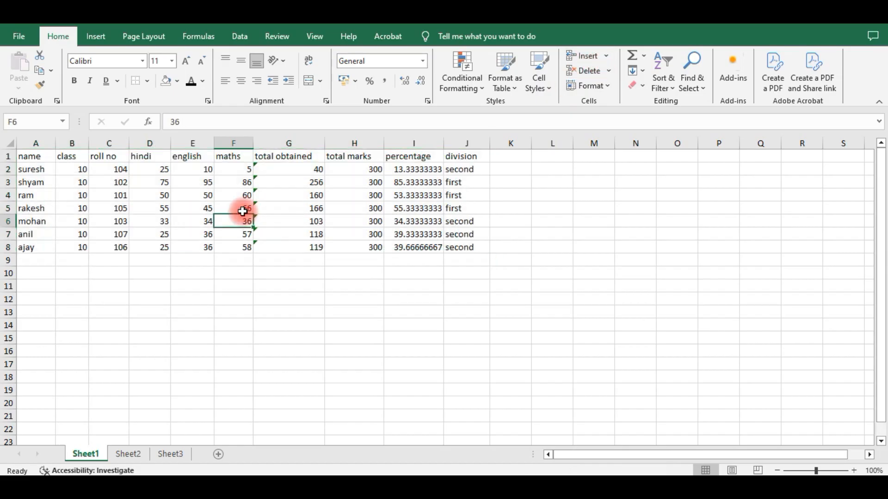
Insert a blank cell at D4, shifting the existing cells right.
left_click(155, 193)
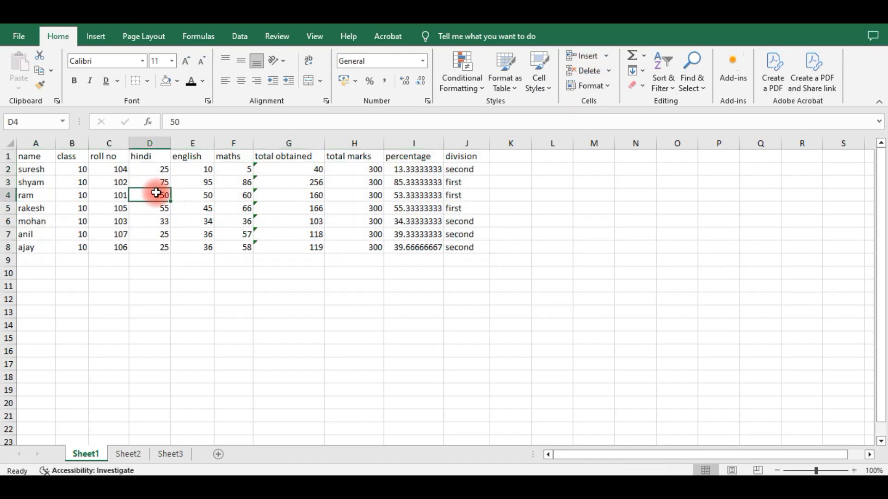
left_click(608, 55)
left_click(614, 72)
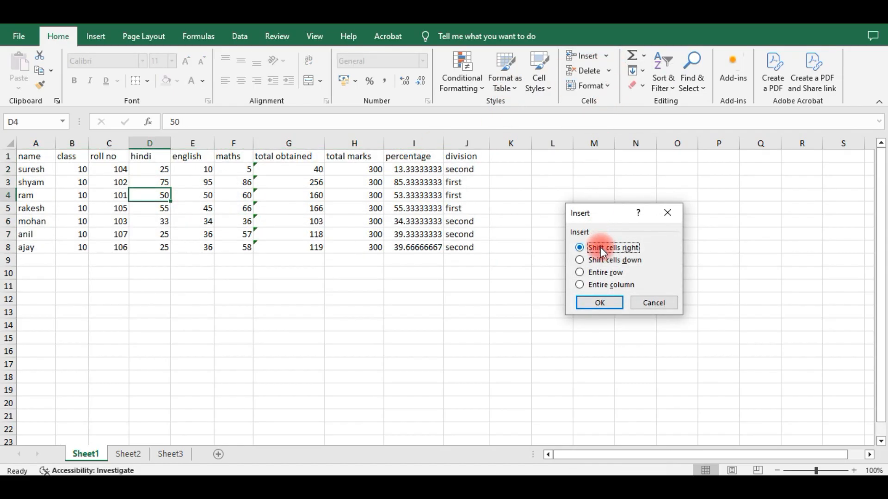
left_click_drag(596, 213, 482, 284)
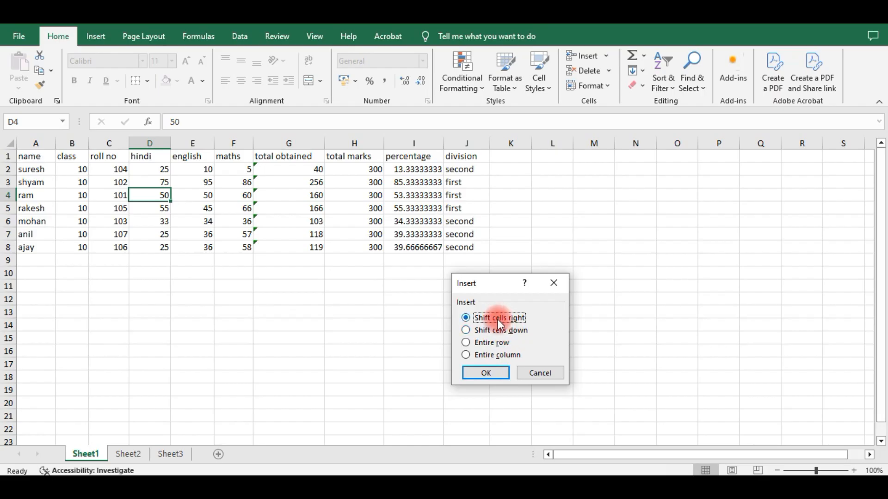
left_click(484, 373)
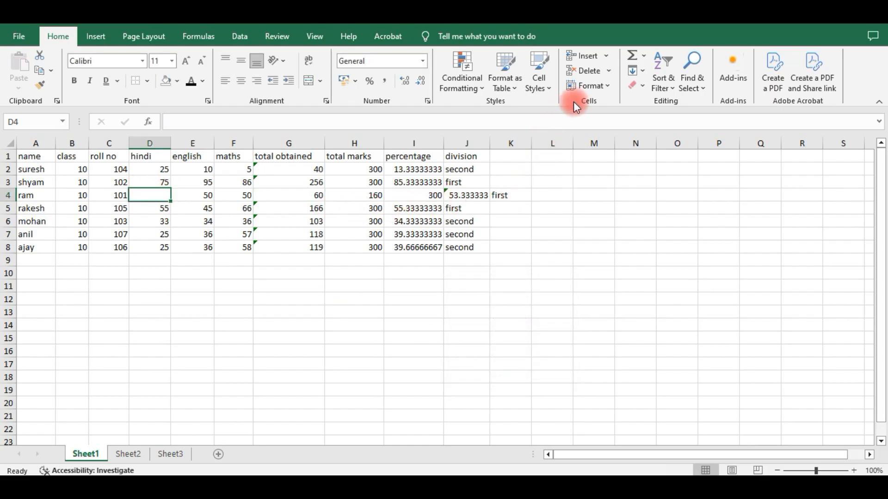
Insert another blank cell at D4, shifting the existing cells down.
left_click(606, 56)
left_click(611, 74)
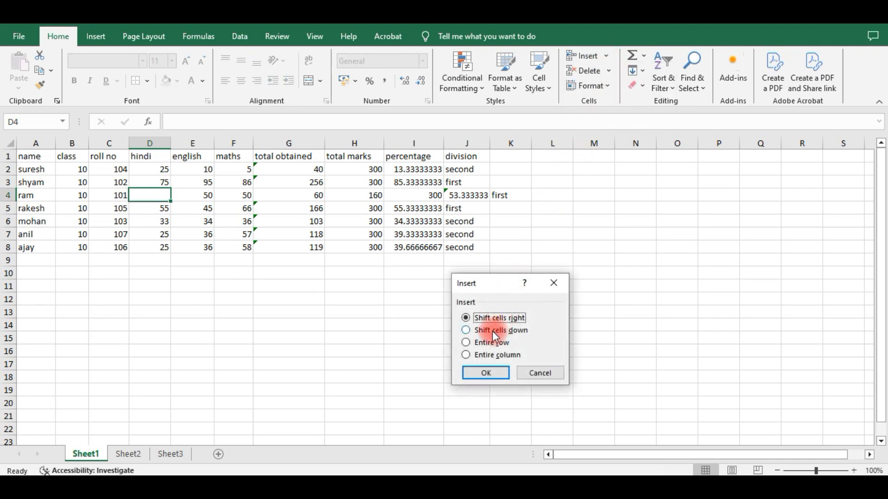
left_click(492, 332)
left_click(487, 376)
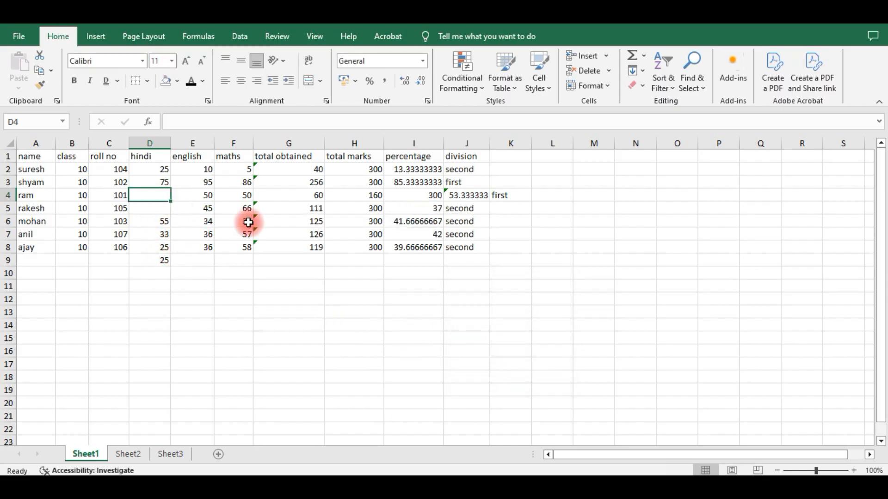
Delete the blank cell D4, shifting the remaining cells left.
left_click(609, 70)
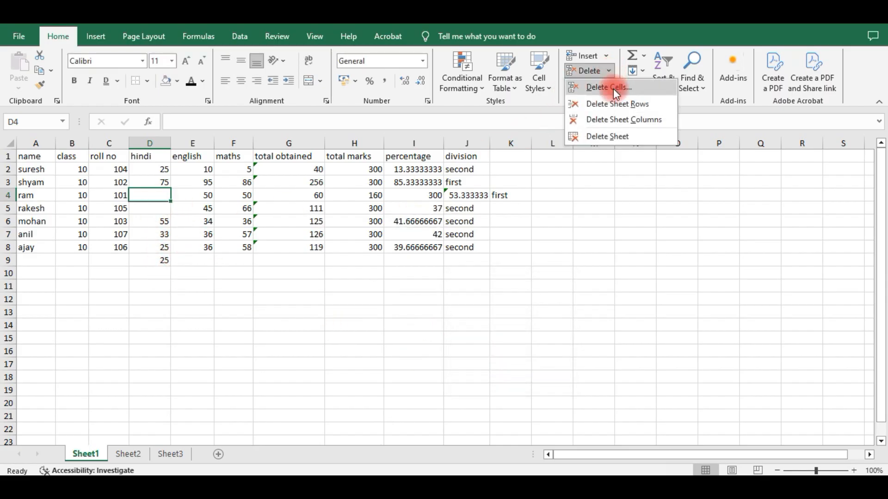
left_click(613, 88)
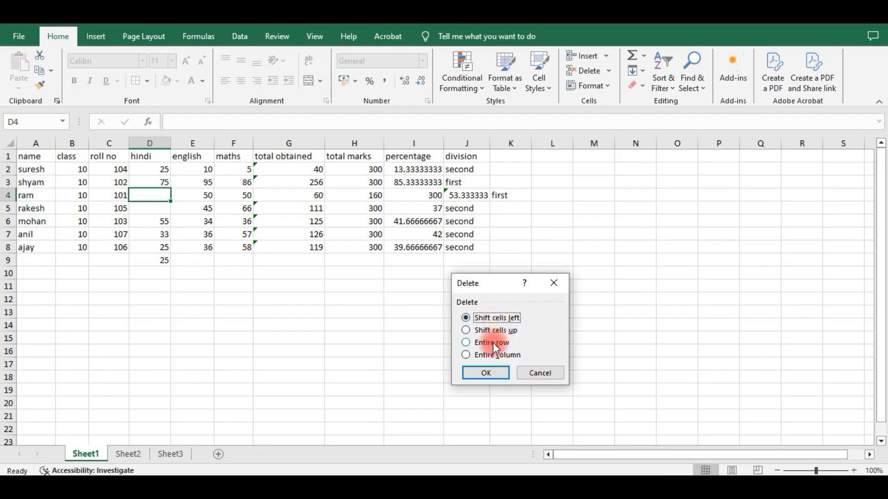
left_click(486, 373)
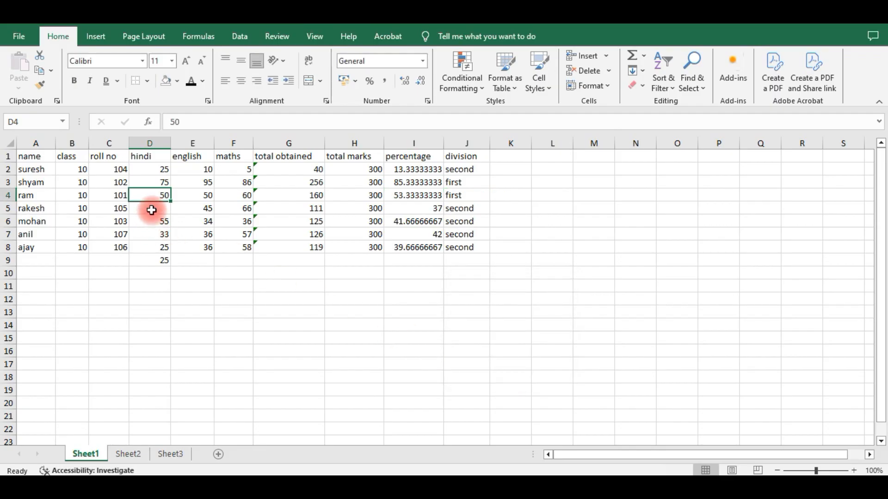
Delete the blank cell D5, shifting the remaining cells up.
left_click(604, 68)
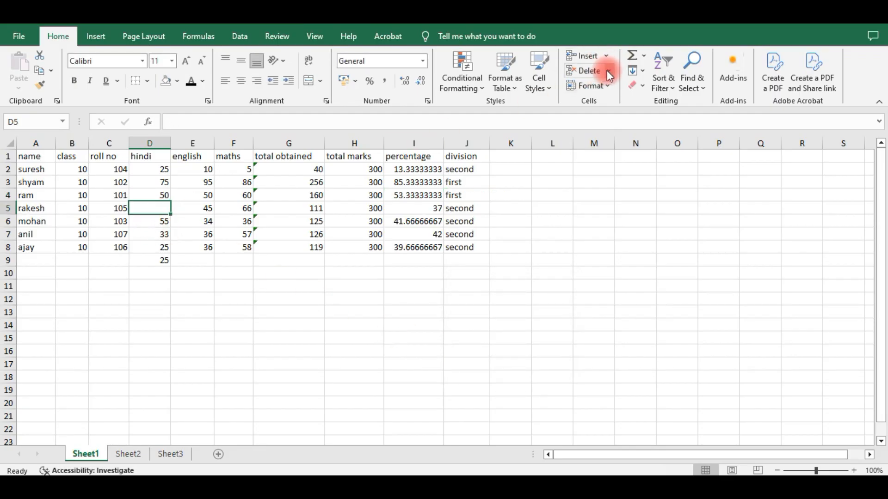
left_click(611, 88)
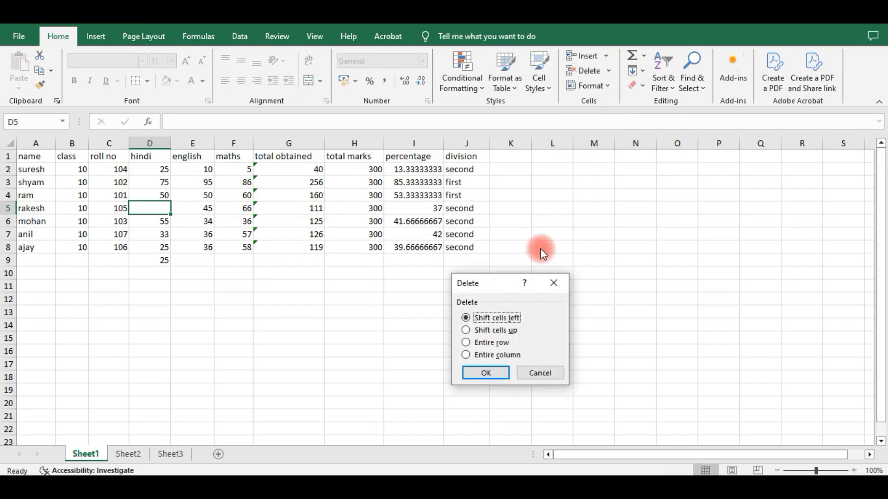
left_click(503, 330)
left_click(499, 373)
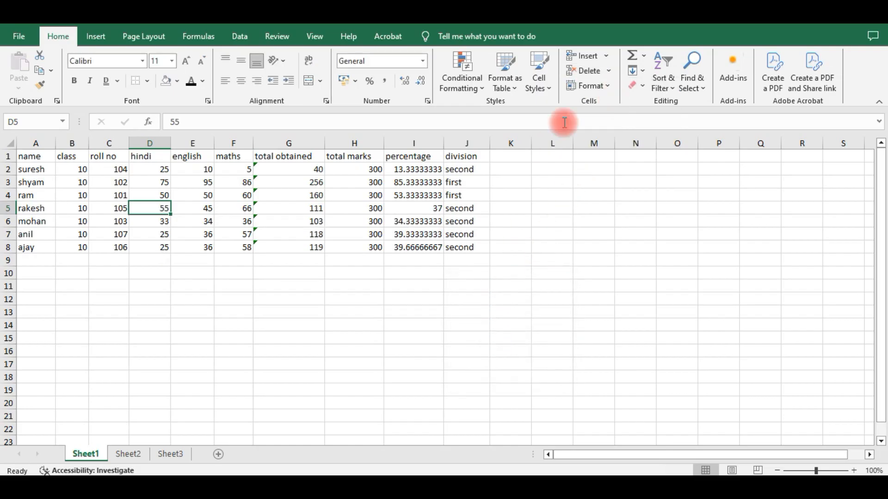
Insert two blank sheet rows above the student record in row 5.
left_click(605, 57)
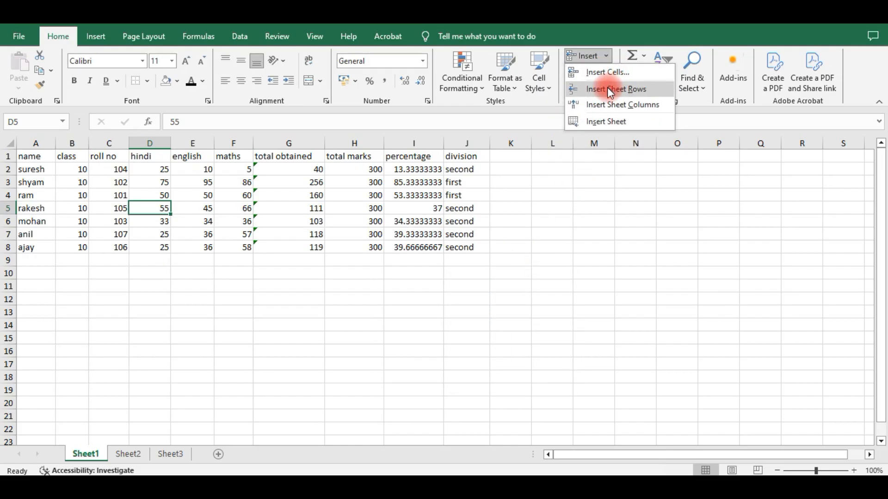
left_click(606, 87)
left_click(609, 54)
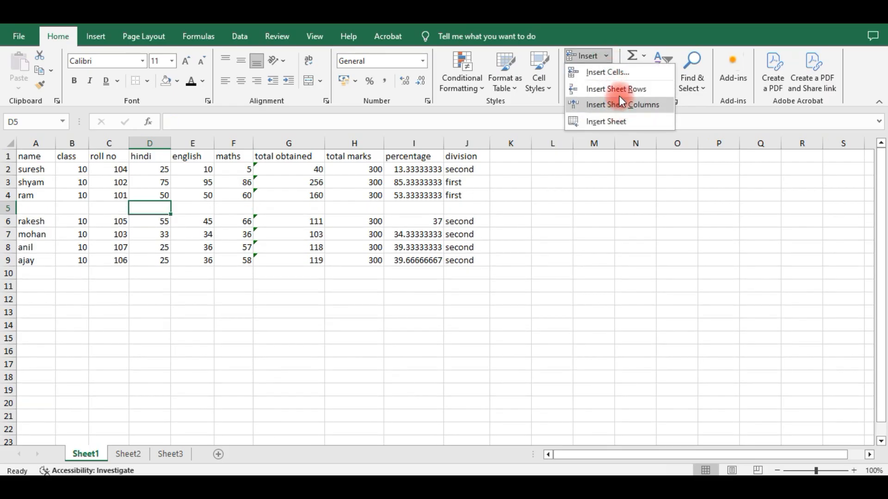
left_click(620, 96)
Insert two blank sheet columns before the hindi column.
left_click(605, 57)
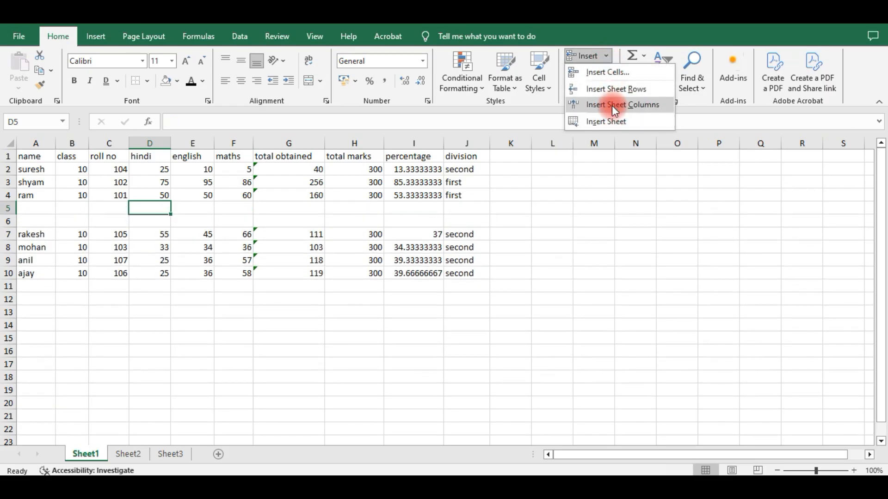
left_click(612, 105)
left_click(608, 56)
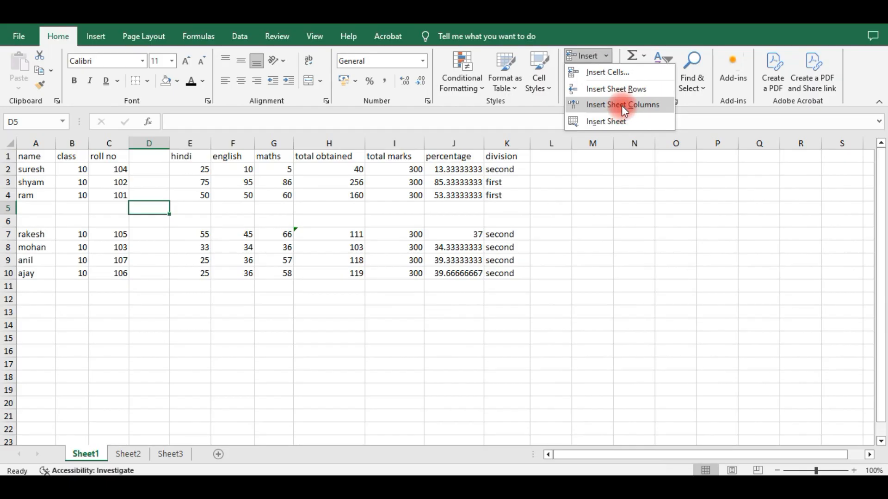
left_click(621, 106)
Delete the two blank sheet rows at rows 5 and 6.
left_click(608, 70)
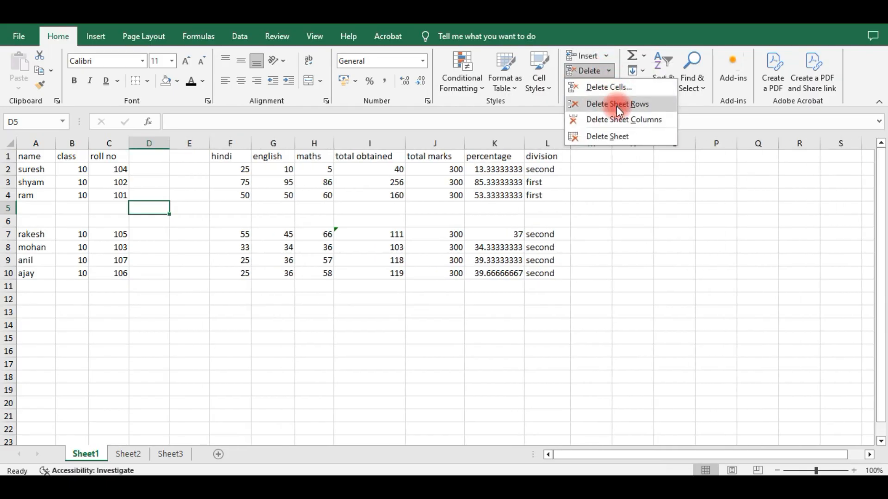
left_click(617, 107)
left_click(611, 70)
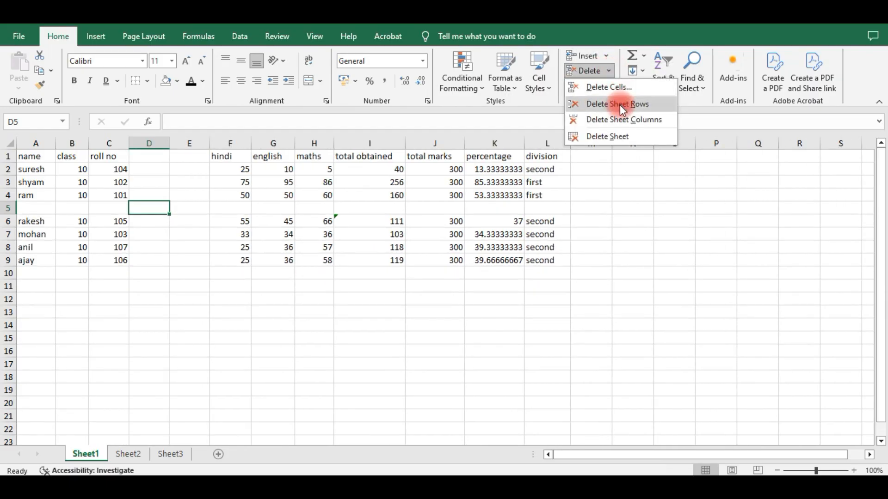
left_click(619, 105)
Delete the two blank sheet columns between roll no and hindi.
left_click(606, 71)
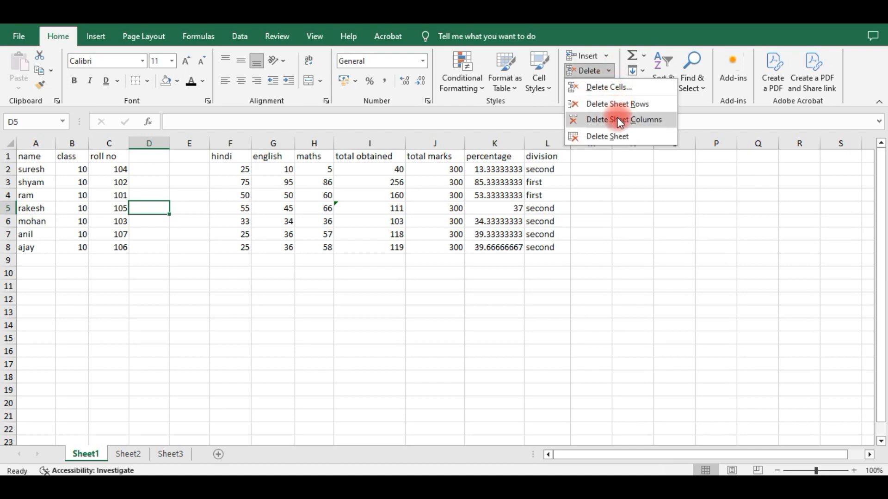
left_click(617, 117)
left_click(607, 71)
left_click(610, 118)
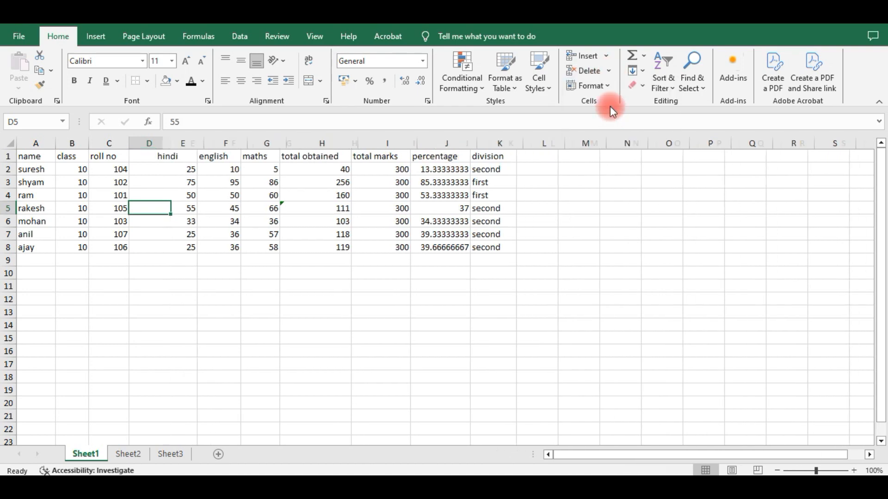
Insert a new worksheet before Sheet1 and delete it again.
left_click(607, 56)
left_click(605, 118)
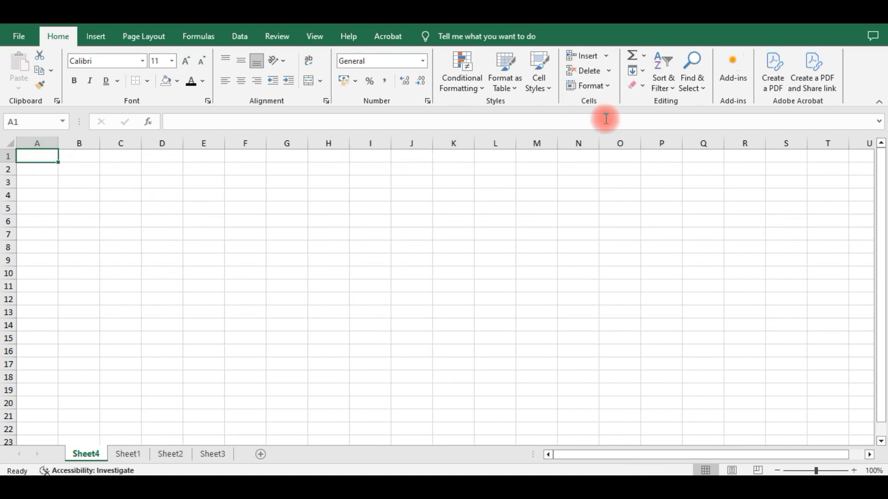
left_click(608, 72)
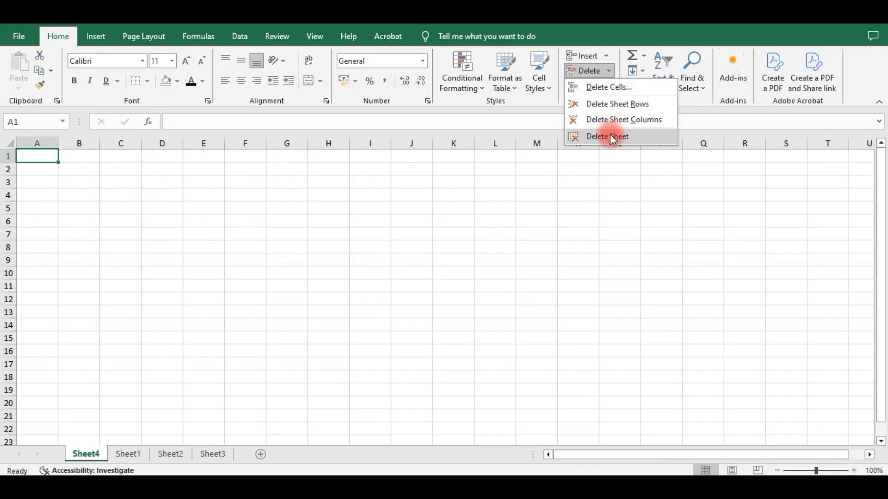
left_click(610, 135)
Look at the cell size, visibility, sheet and protection format options for cell D2.
left_click(208, 207)
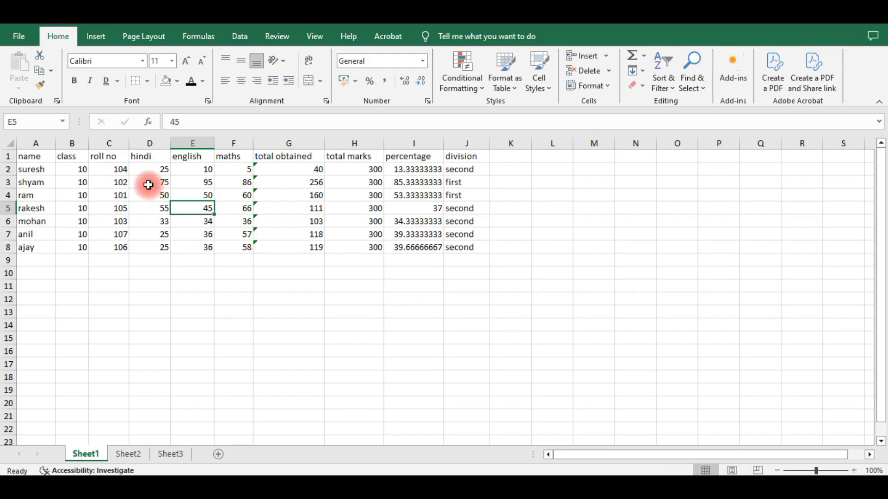
left_click(149, 169)
left_click(609, 86)
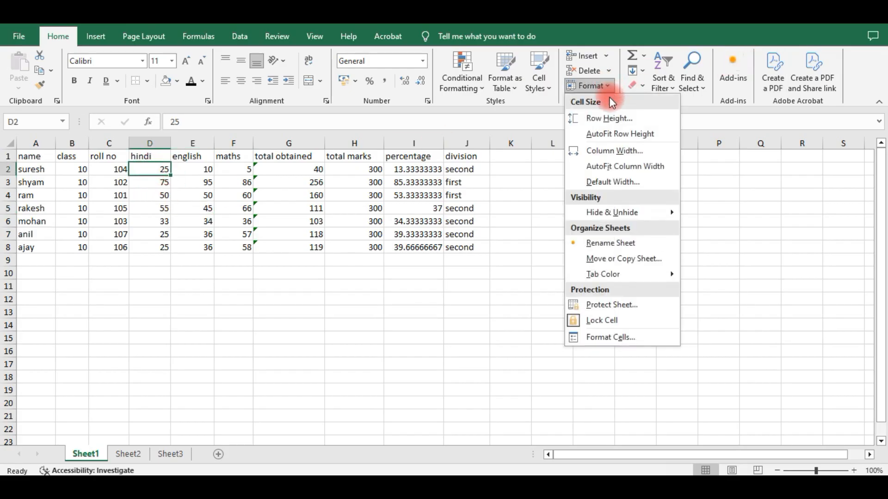
left_click(573, 135)
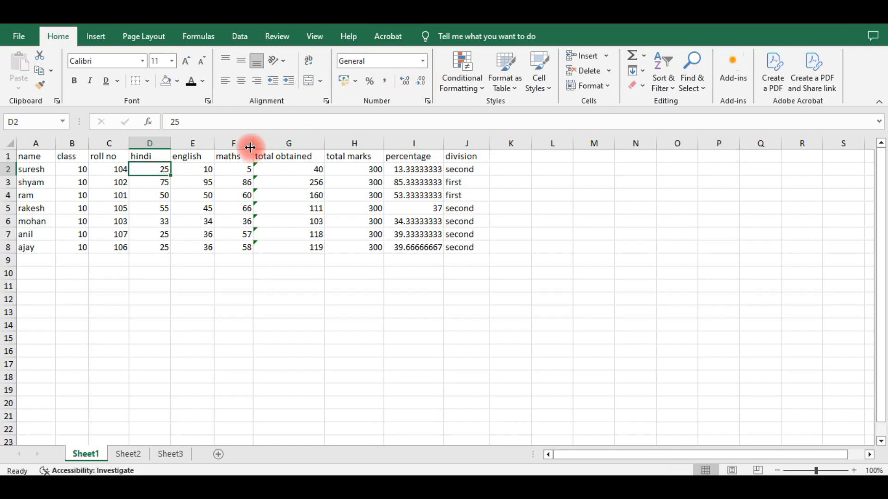
Set the height of row 2 to 50 and AutoFit the row's height again.
left_click(611, 87)
left_click(631, 116)
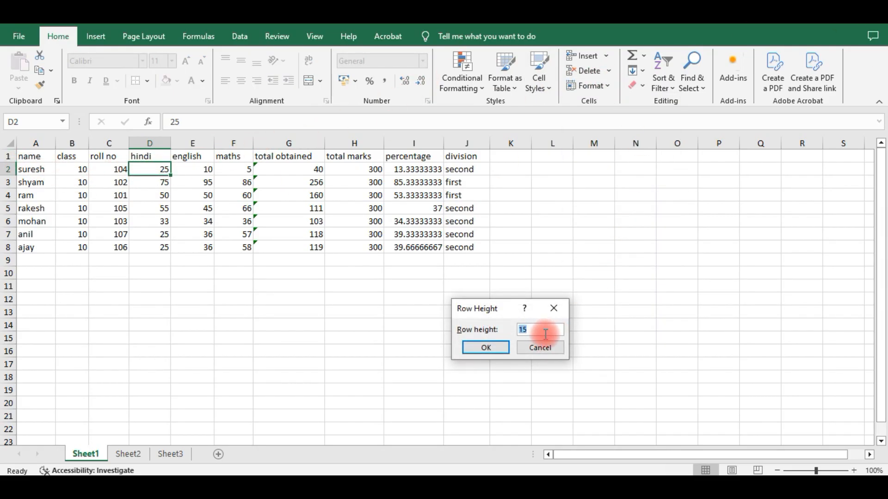
left_click(485, 348)
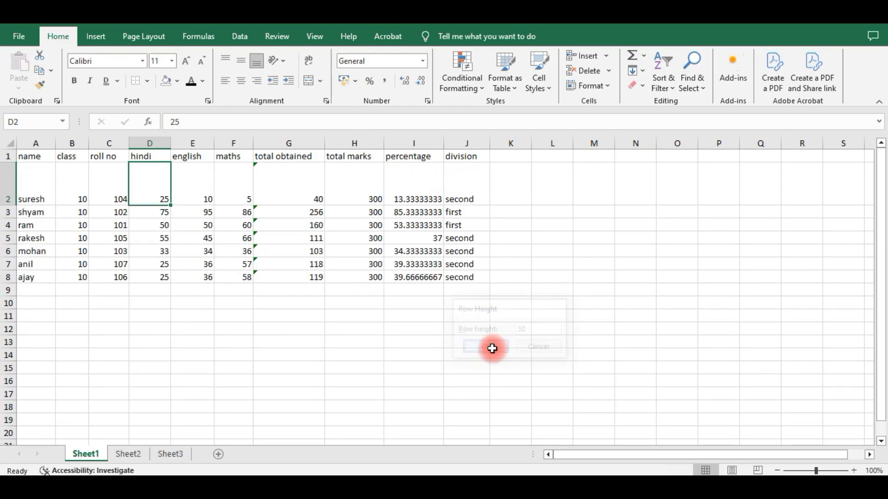
left_click(606, 85)
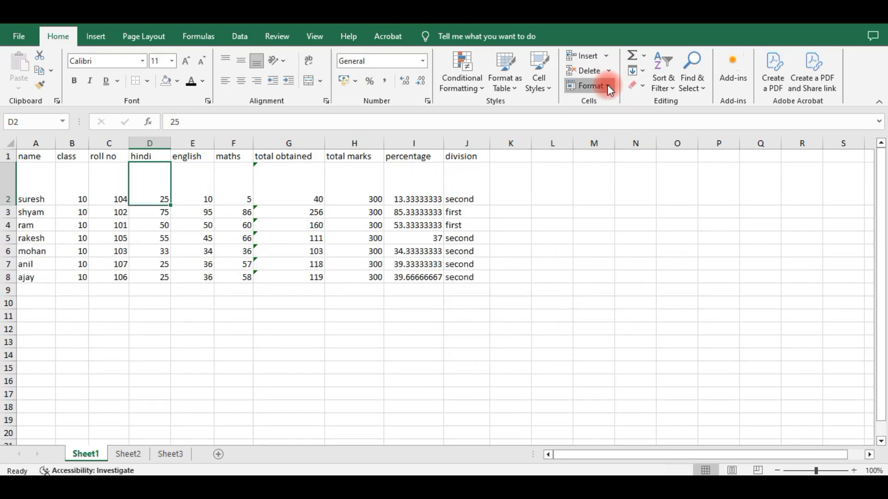
left_click(621, 135)
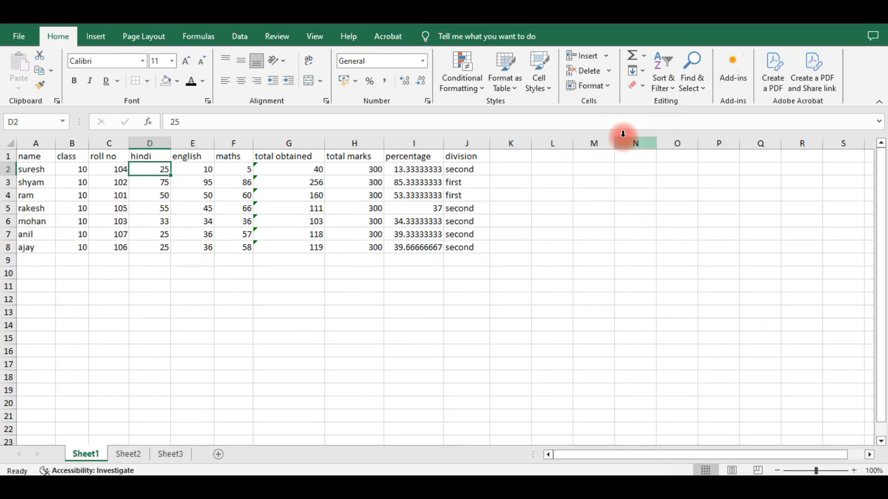
Set the hindi column's width to 50 and AutoFit the column width to cell D2.
left_click(609, 85)
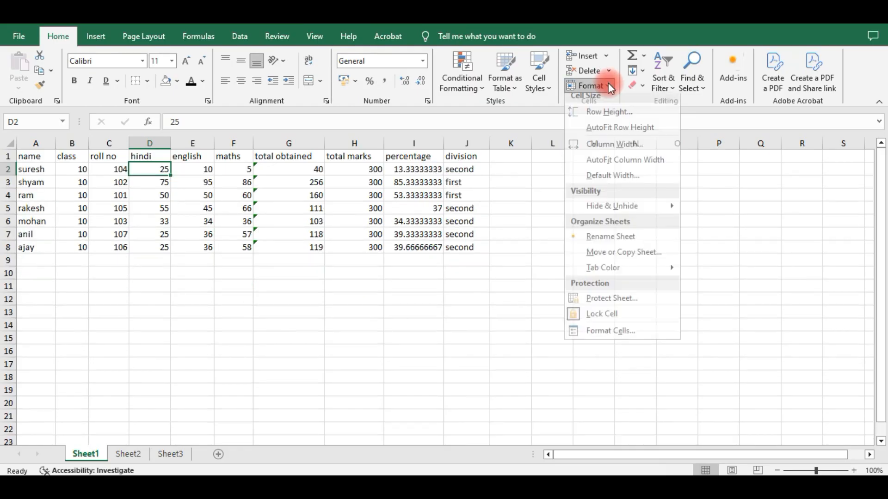
left_click(622, 150)
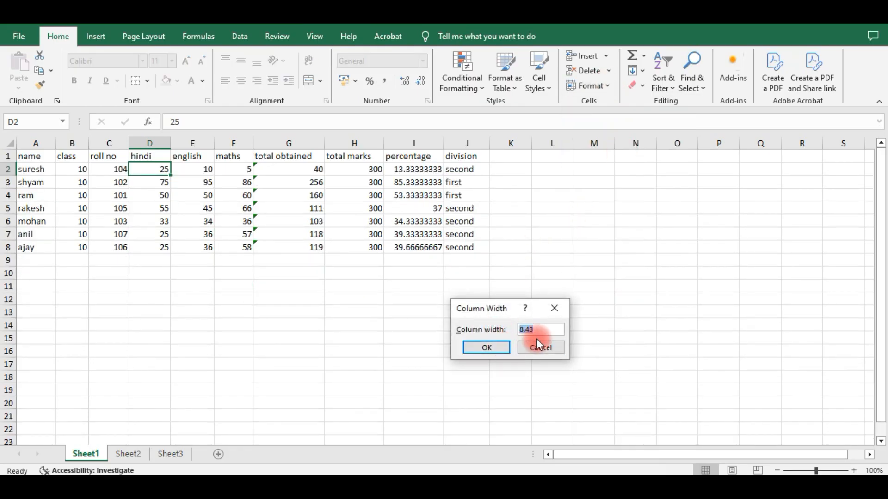
type("50")
left_click(501, 344)
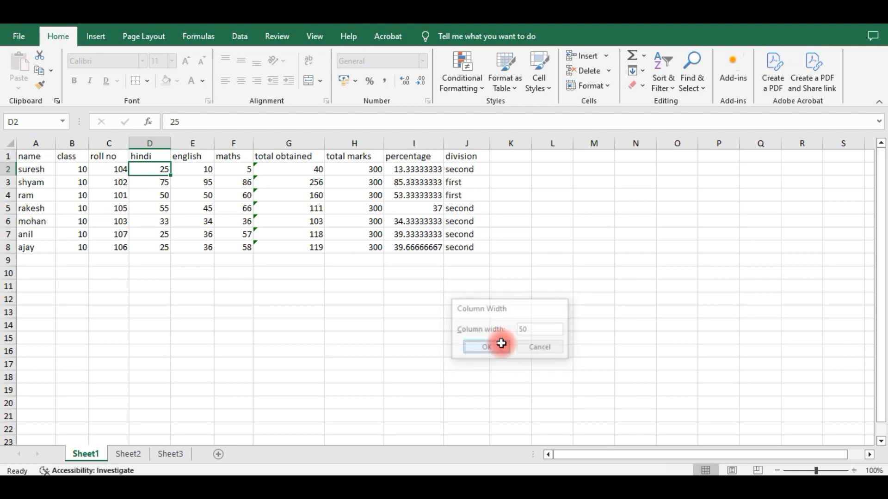
left_click(607, 87)
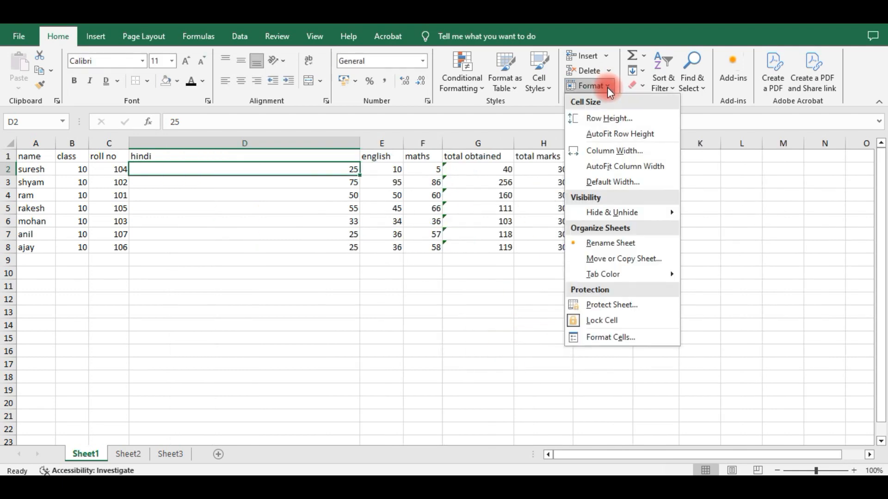
left_click(625, 166)
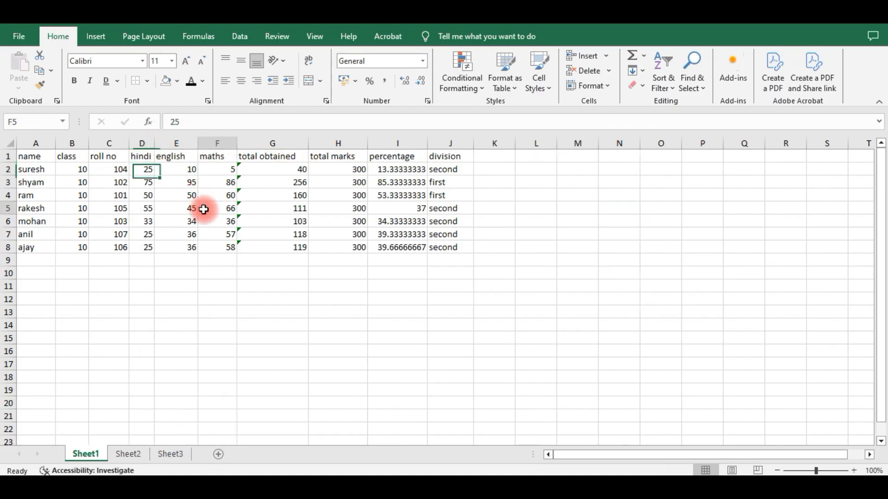
Look through the cell format, tab color, AutoSum, Fill and Clear options.
left_click(592, 87)
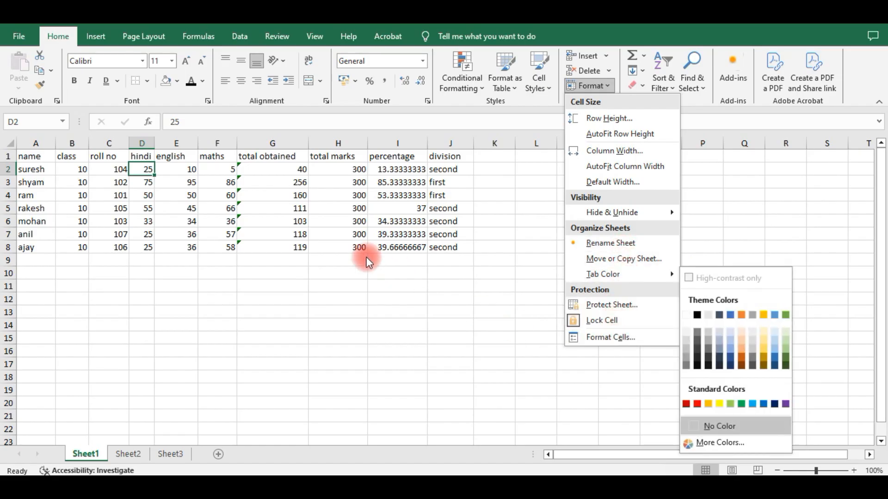
left_click(333, 224)
left_click(184, 195)
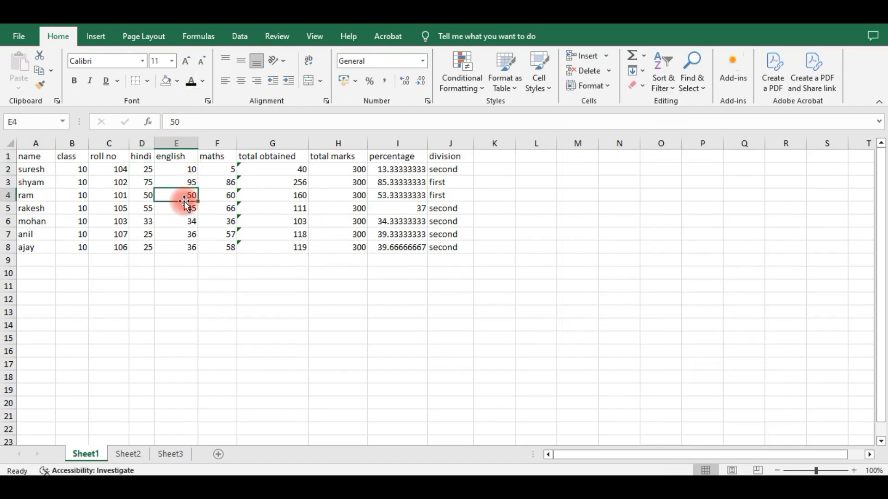
left_click(644, 57)
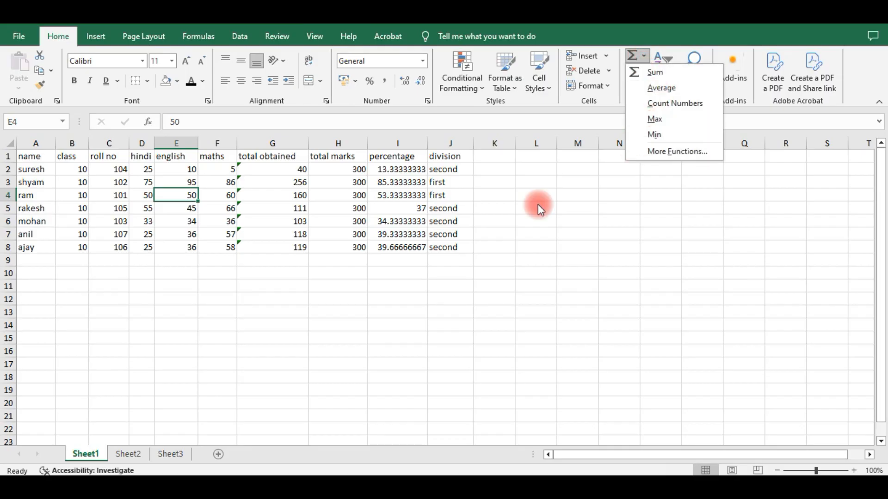
left_click(539, 209)
left_click(642, 74)
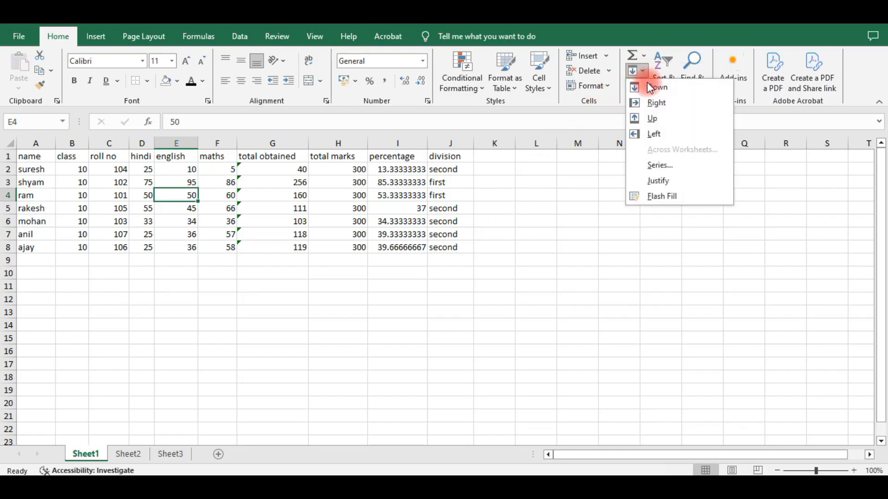
left_click(534, 208)
left_click(643, 85)
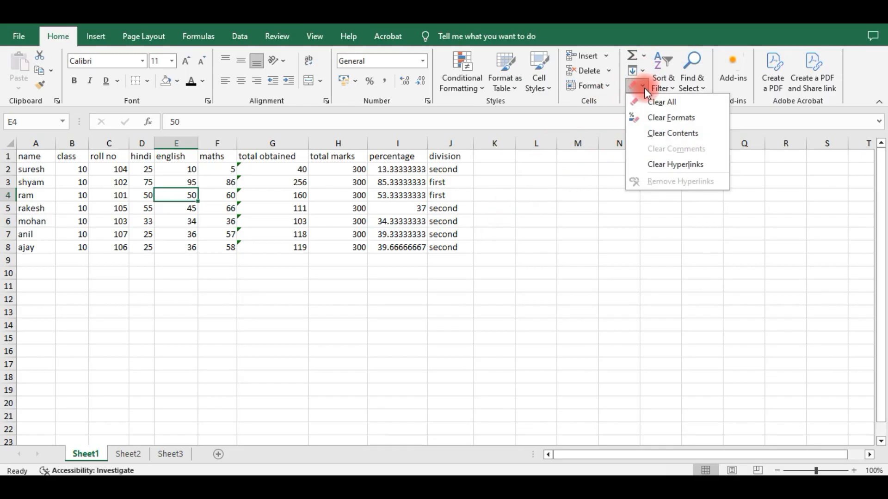
Format cells C3:F7 as bold and italic with a light orange fill.
left_click(100, 185)
left_click_drag(100, 184, 224, 234)
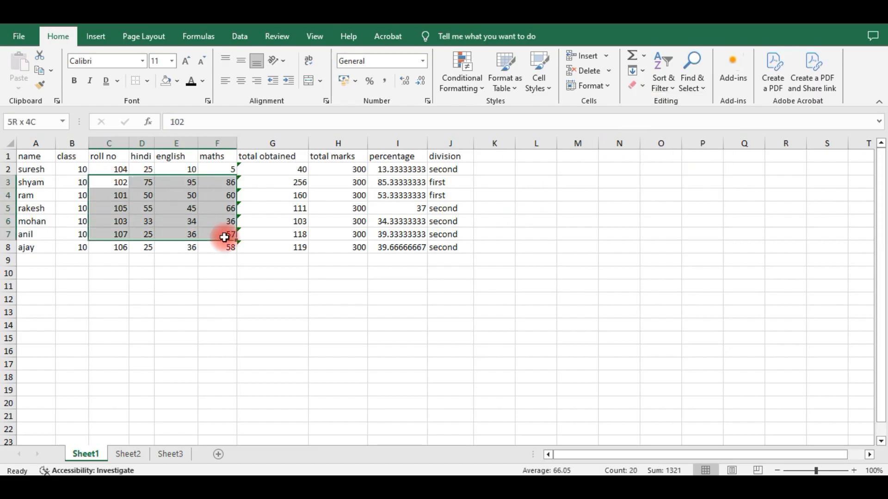
left_click(73, 81)
left_click(89, 81)
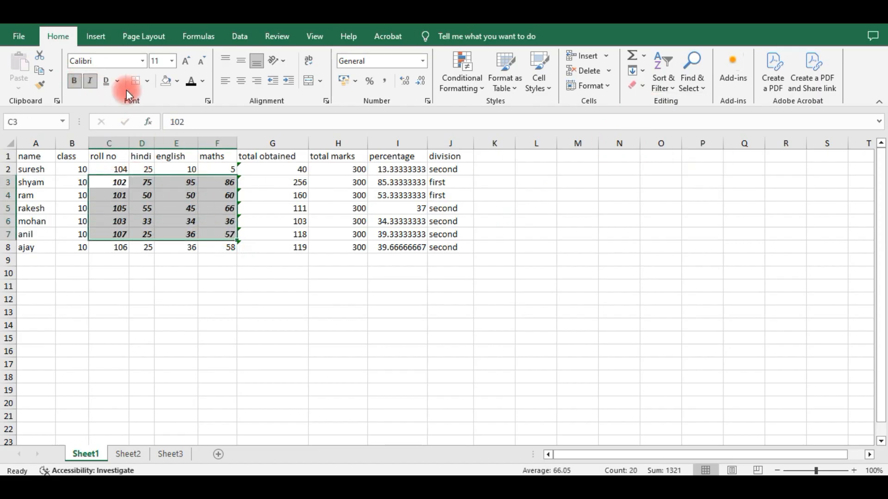
left_click(180, 82)
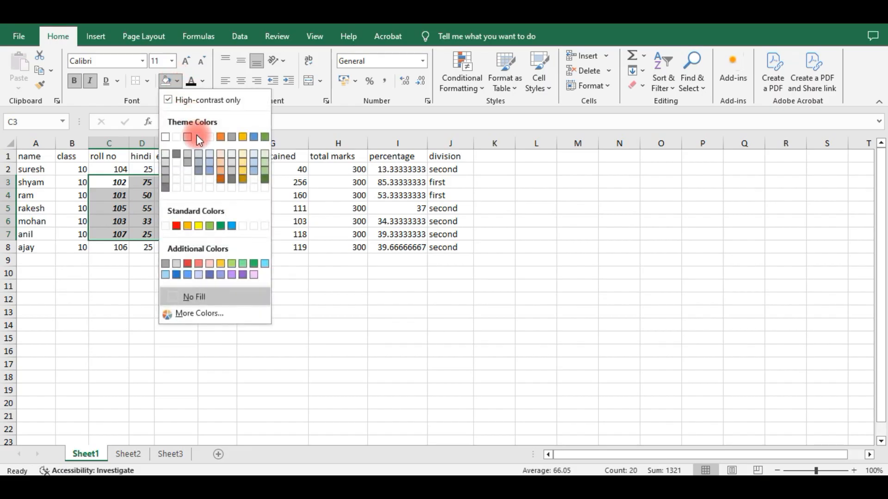
left_click(215, 151)
Apply Clear All to the whole table A1:J8 and undo it.
left_click(71, 185)
left_click_drag(32, 158, 456, 249)
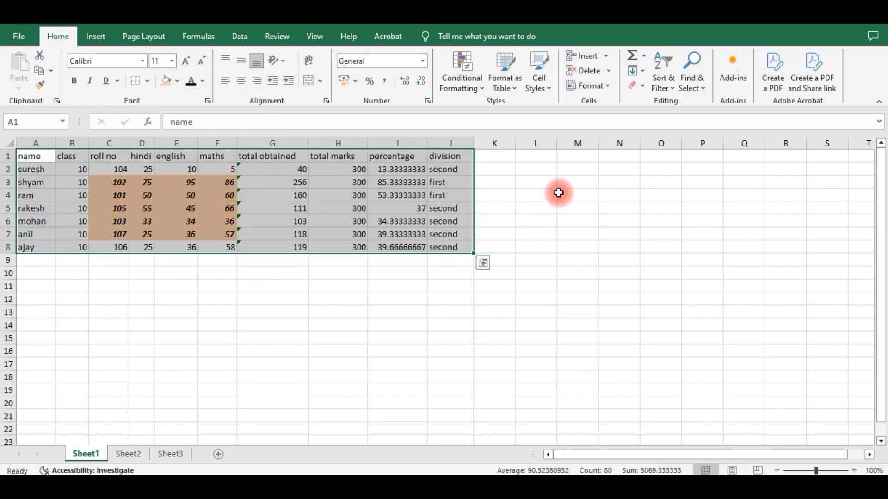
left_click(641, 87)
left_click(655, 106)
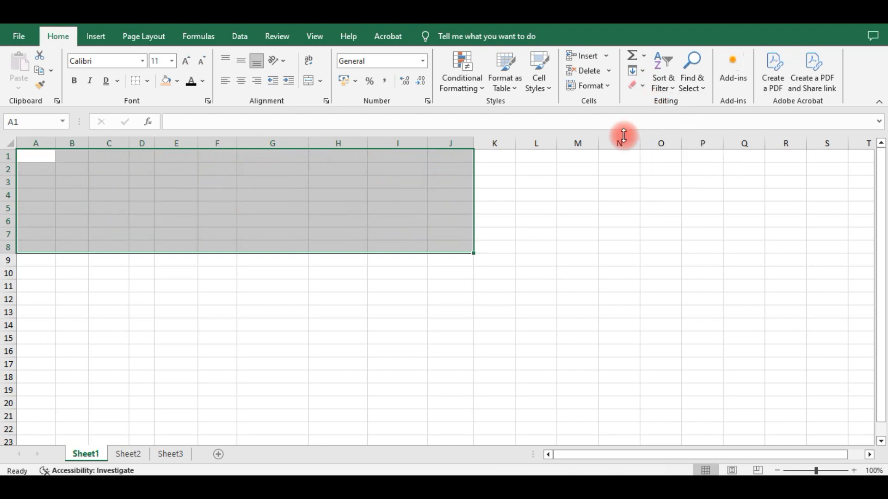
key("ctrl+z")
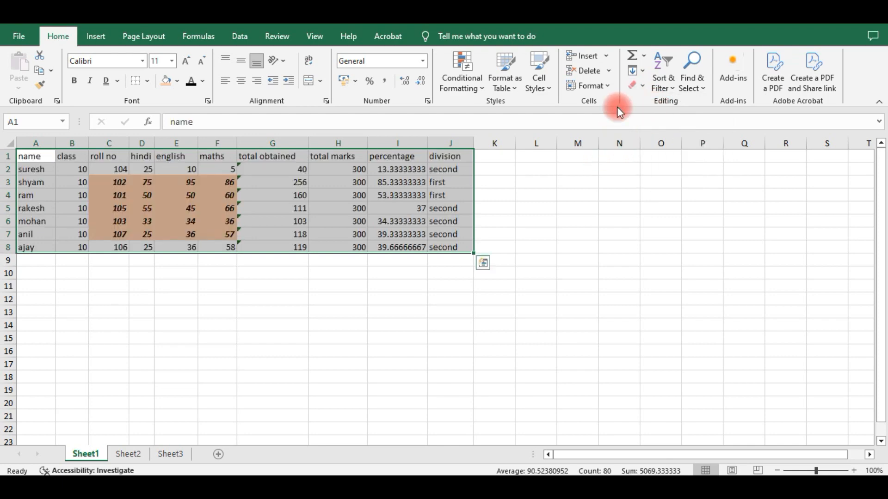
Try Clear Formats and Clear Contents on the table A1:J8, undoing each one.
left_click(639, 88)
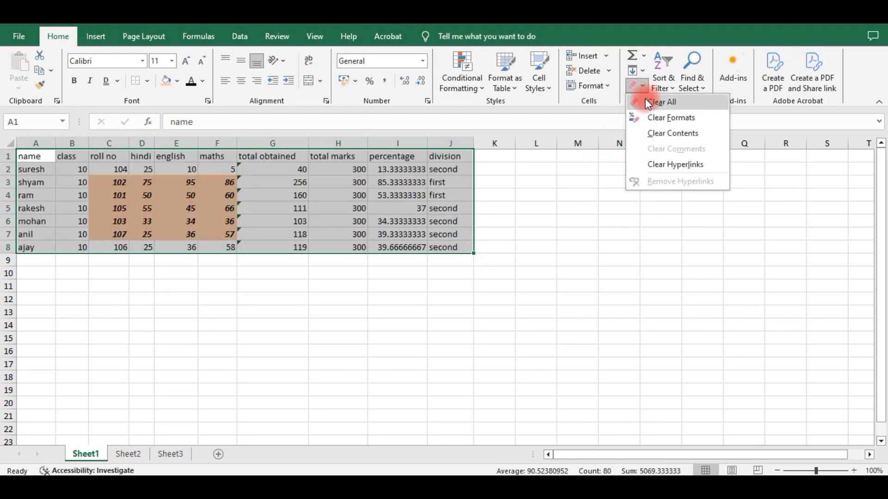
left_click(653, 122)
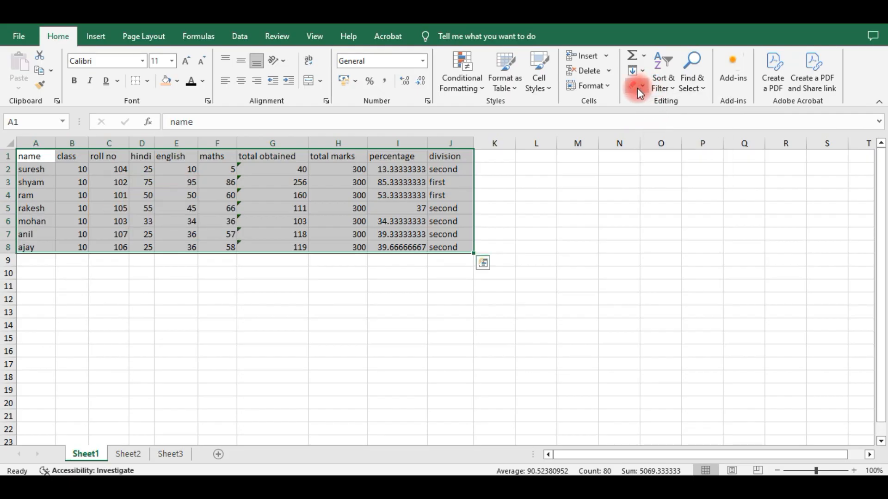
key("ctrl+z")
left_click(647, 86)
left_click(657, 131)
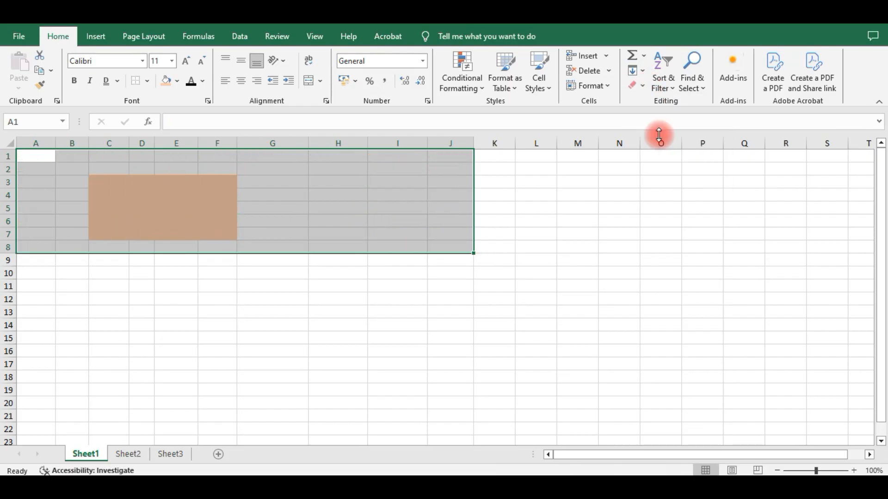
key("ctrl+z")
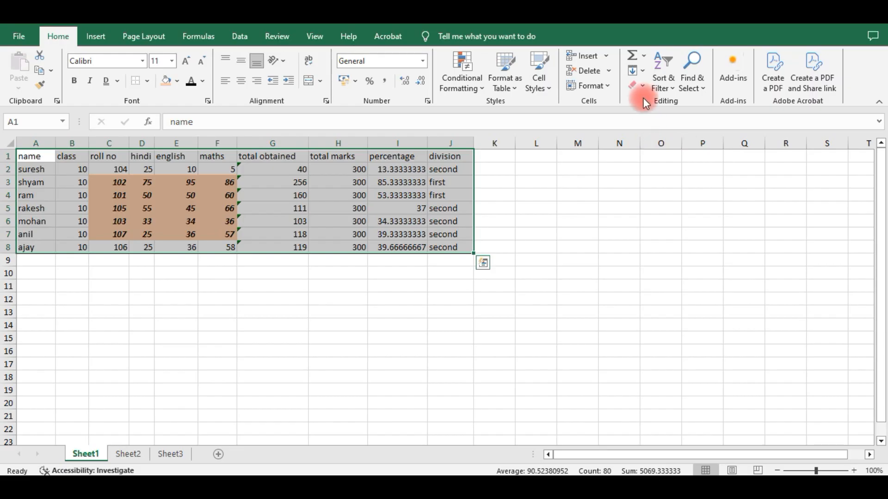
Clear only the formats from the table A1:J8, keeping its data.
left_click(640, 87)
left_click(658, 117)
left_click(583, 194)
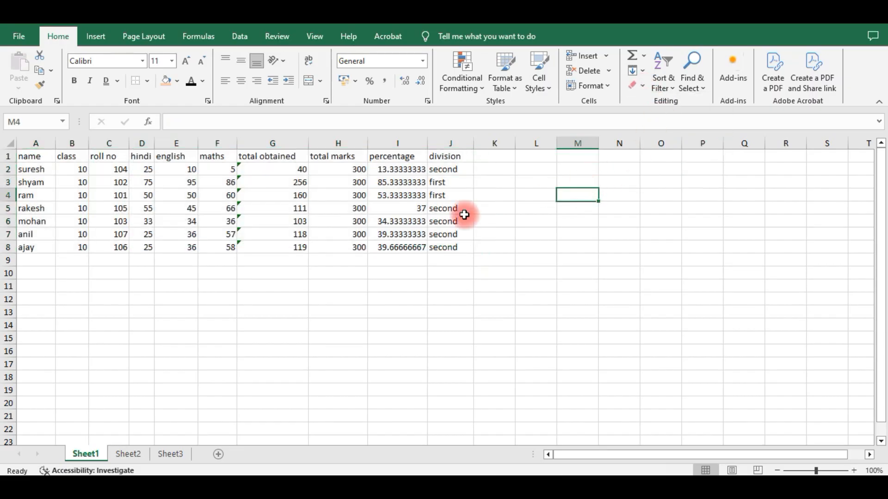
left_click(305, 233)
Sort the student table by name from A to Z and re-sort it from Z to A.
left_click(28, 156)
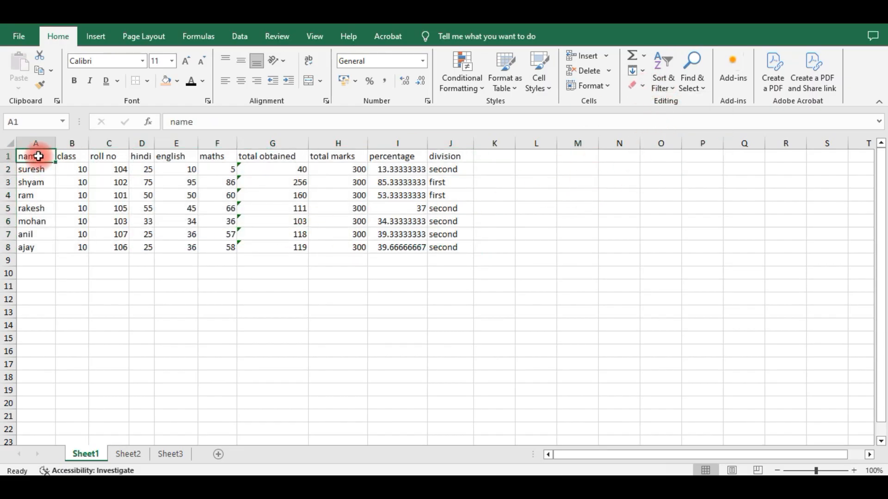
left_click(663, 86)
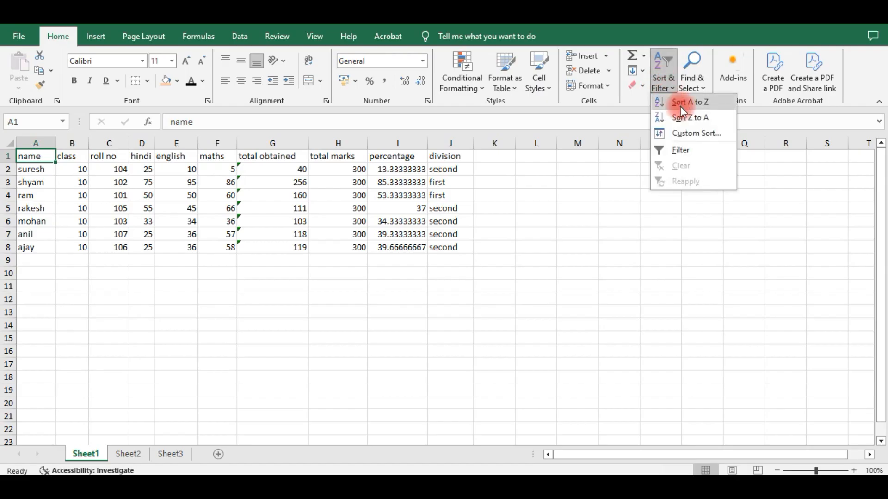
left_click(681, 106)
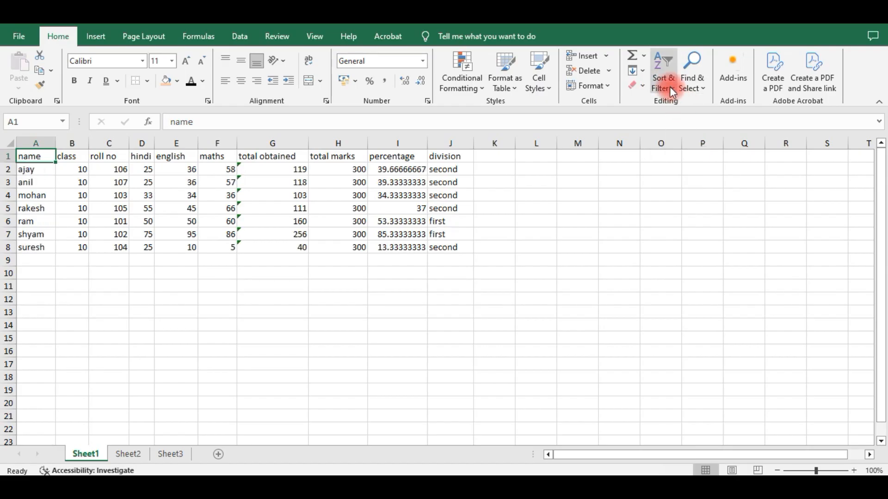
left_click(669, 87)
left_click(679, 119)
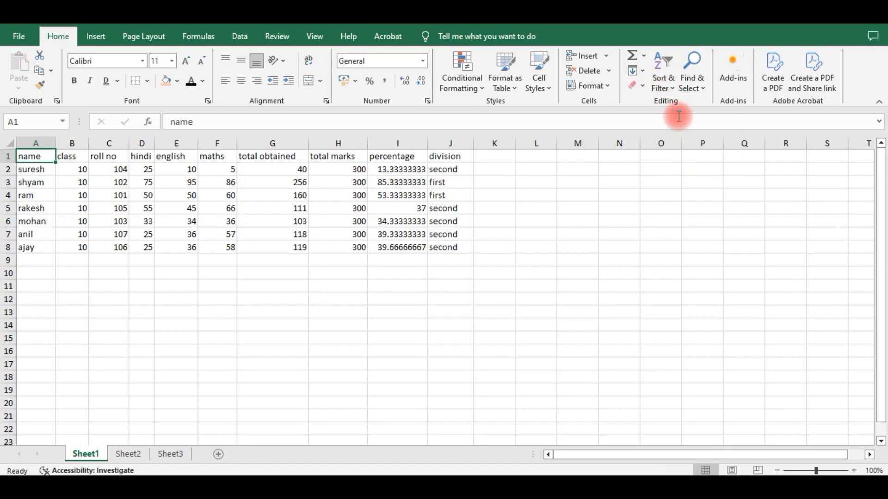
Look at the Custom Sort settings for the student table and close them without sorting.
left_click(670, 88)
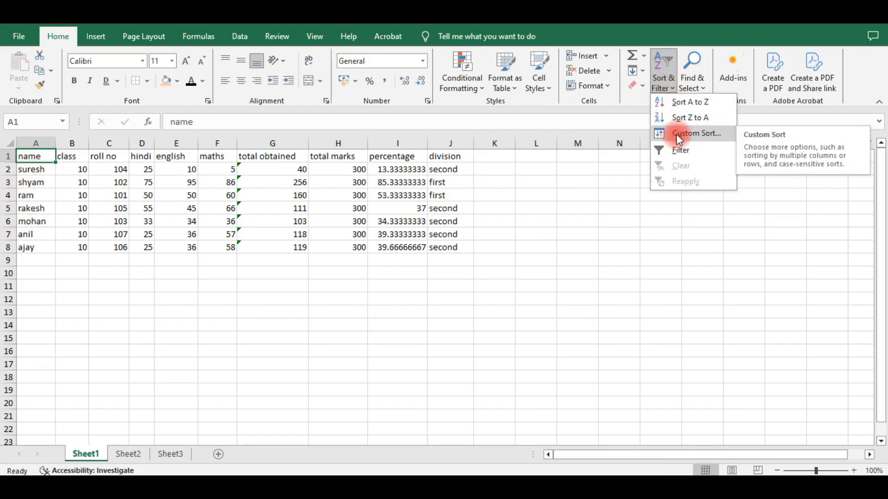
left_click(678, 135)
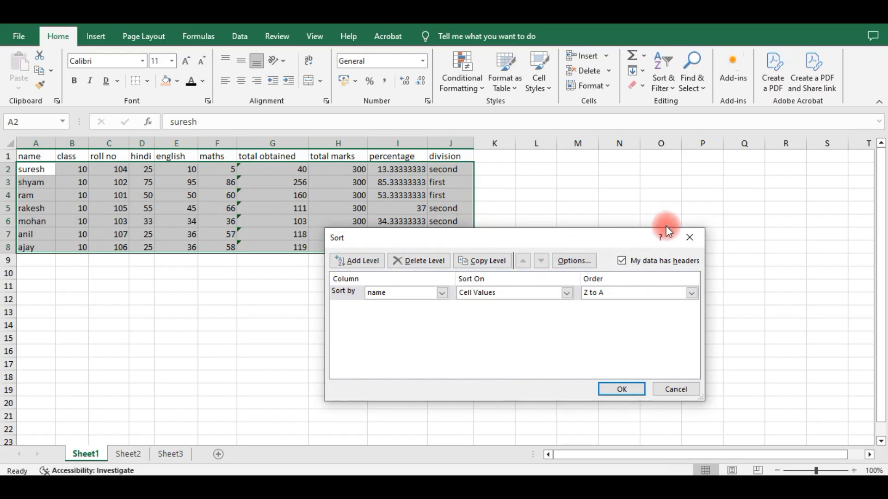
key("Escape")
Turn on filtering for the student table and filter the name column to names beginning with "s".
left_click(665, 87)
left_click(678, 151)
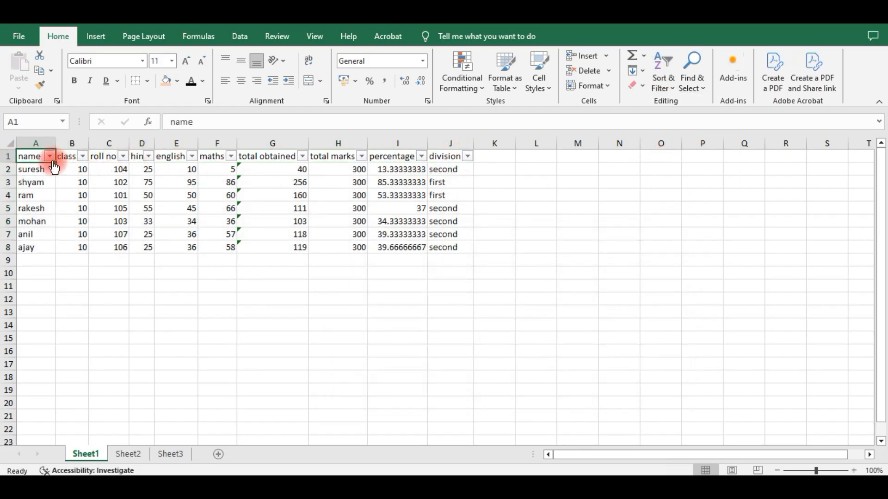
left_click(50, 158)
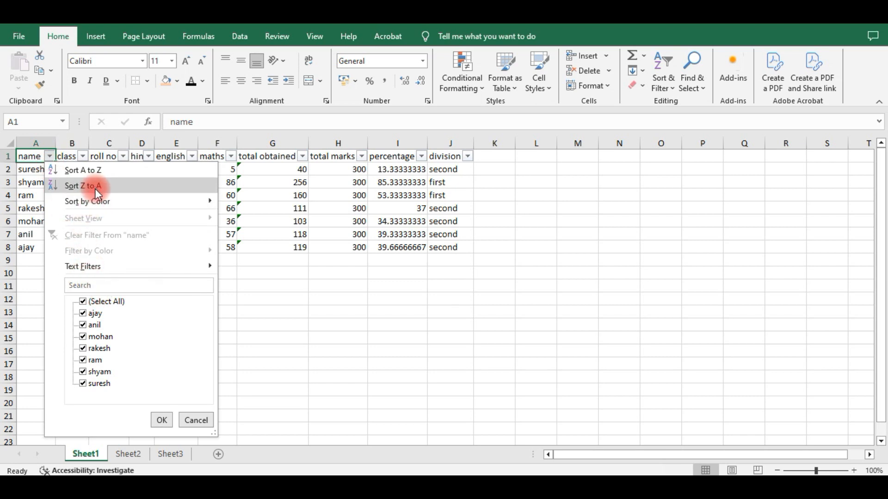
left_click(91, 267)
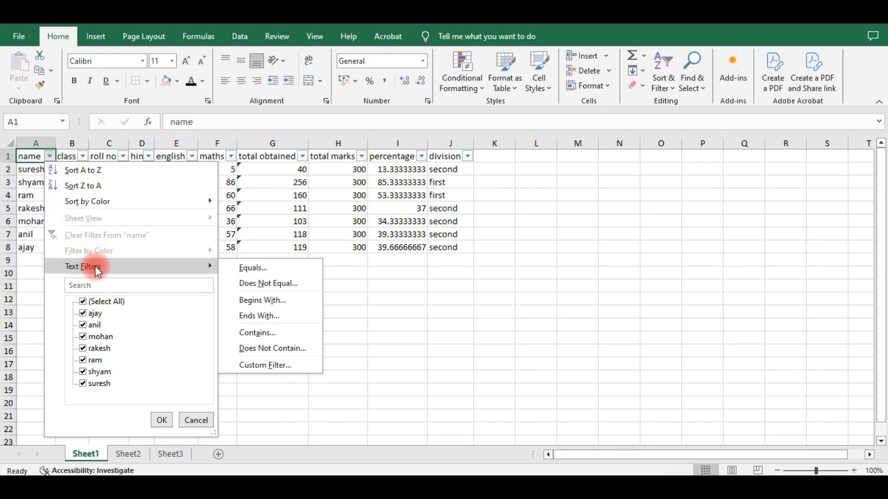
left_click(253, 302)
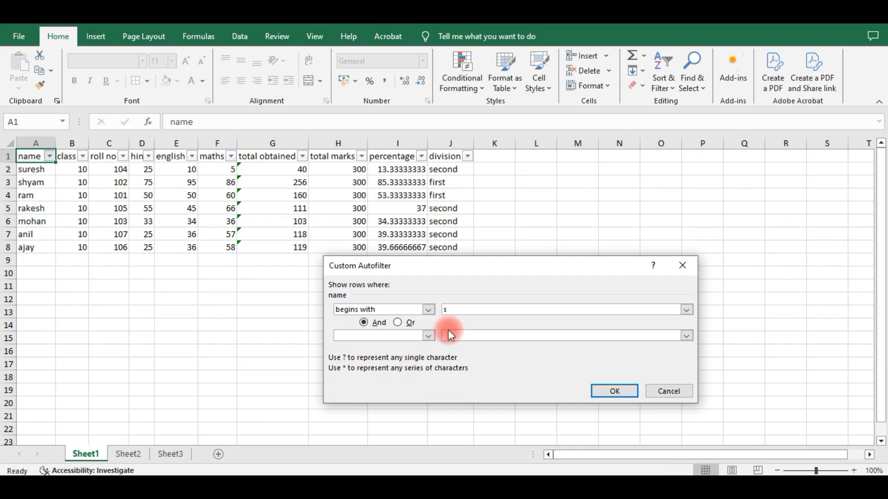
left_click(612, 390)
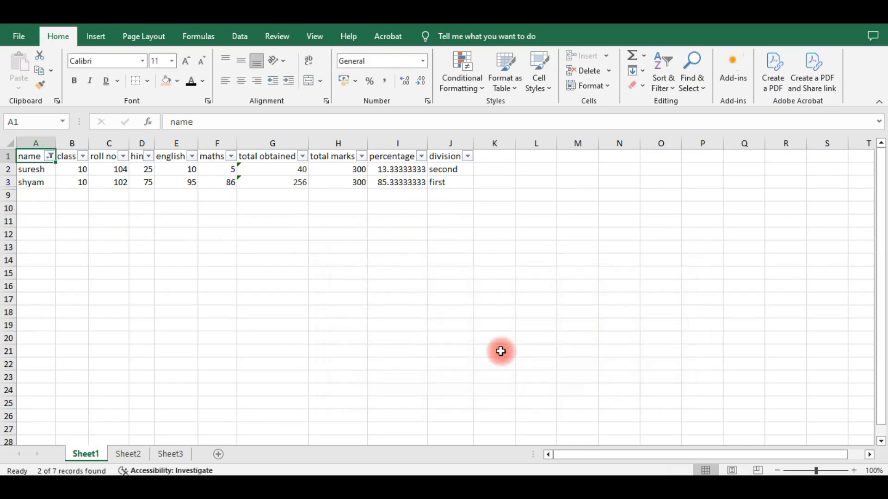
Remove the name column's filter by selecting all names again.
left_click(49, 157)
left_click(84, 303)
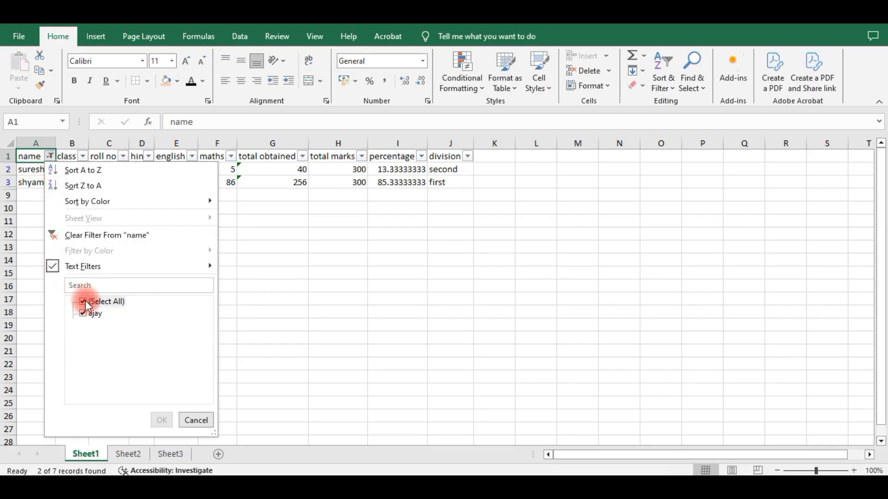
left_click(159, 419)
Filter the name column to only the students in rows 5 and 7 and reselect all names.
left_click(50, 157)
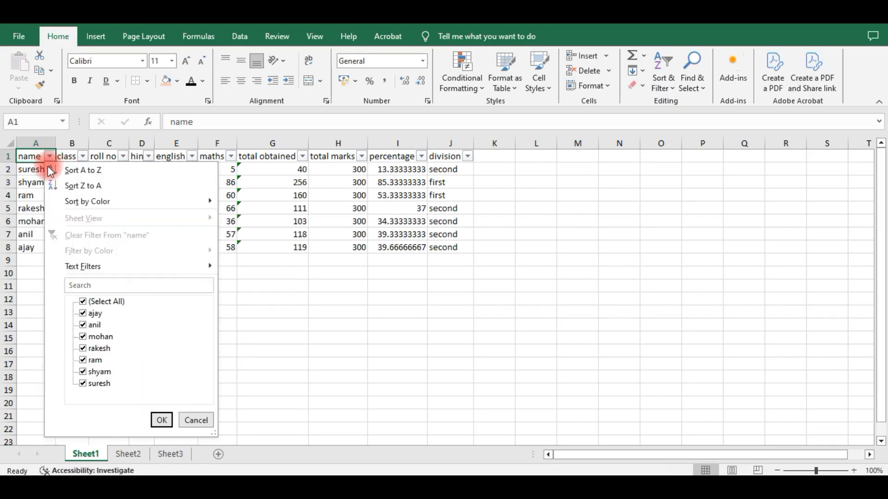
left_click(93, 302)
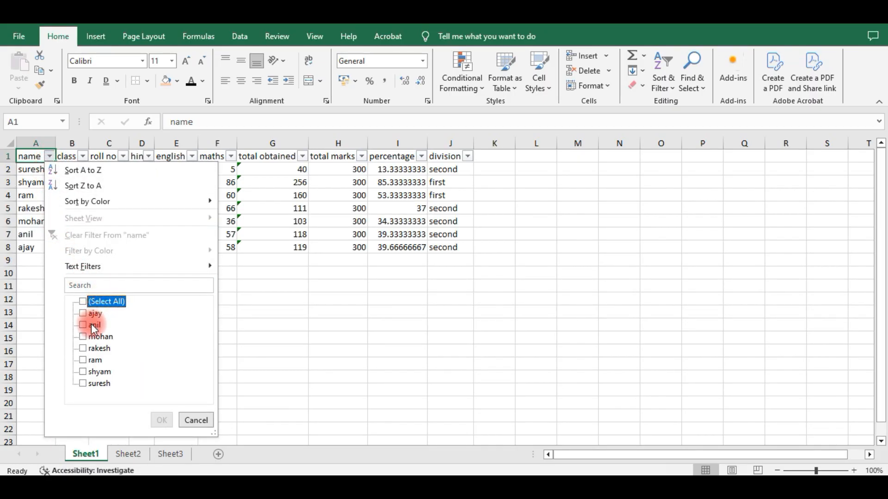
left_click(94, 327)
left_click(92, 350)
left_click(161, 419)
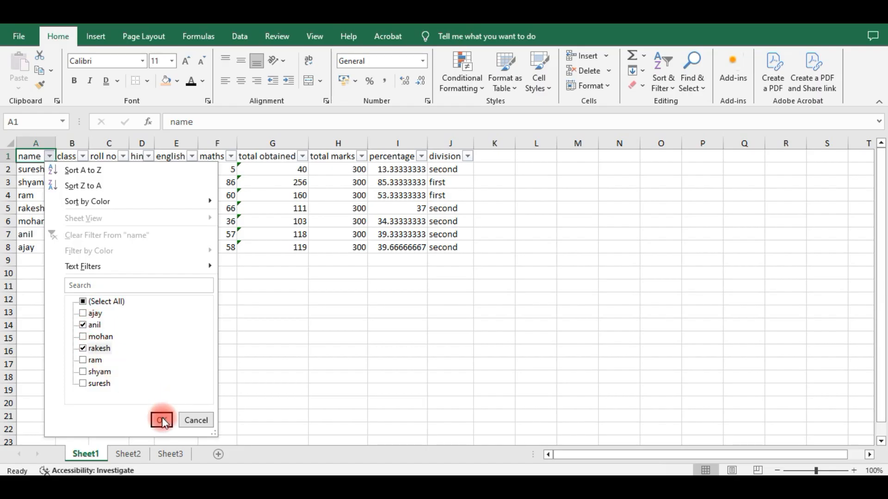
left_click(50, 157)
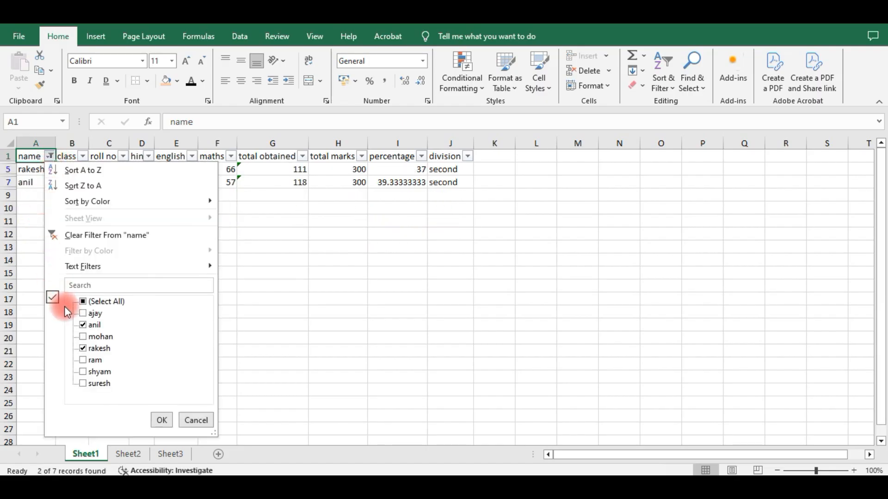
left_click(86, 300)
left_click(160, 419)
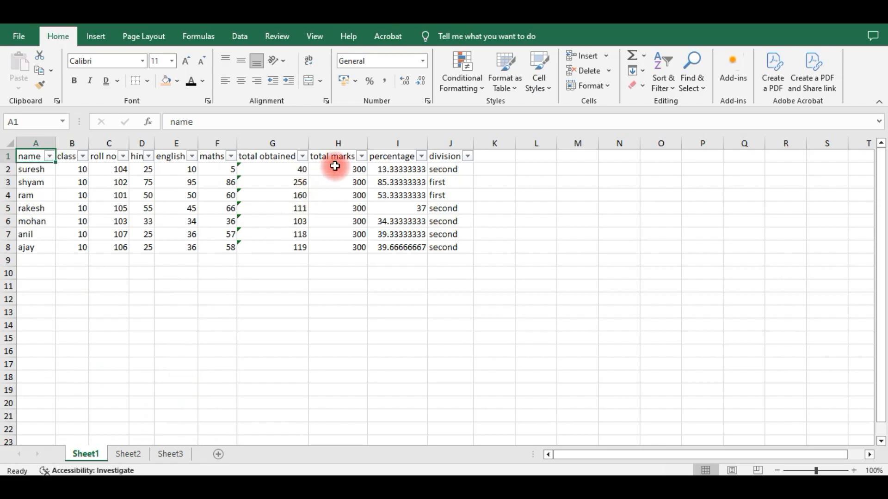
Sort the table by total obtained from smallest to largest and re-sort it from largest to smallest.
left_click(290, 157)
left_click(301, 157)
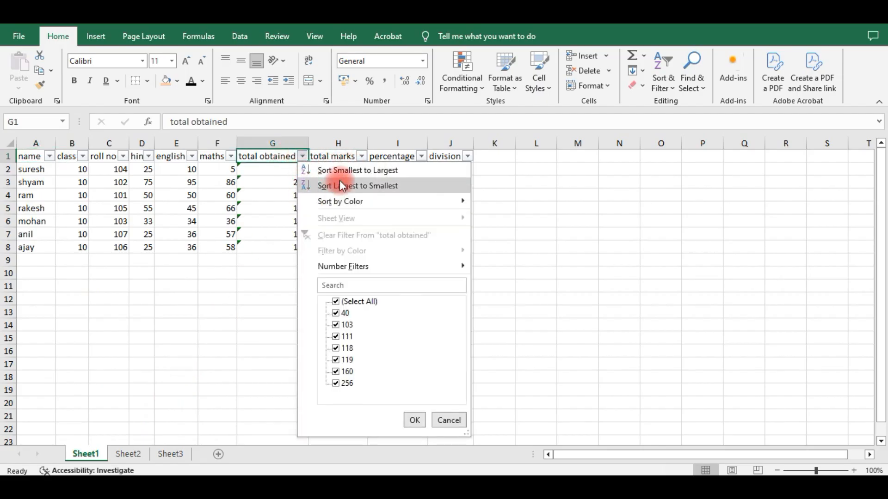
left_click(340, 170)
left_click(301, 156)
left_click(321, 186)
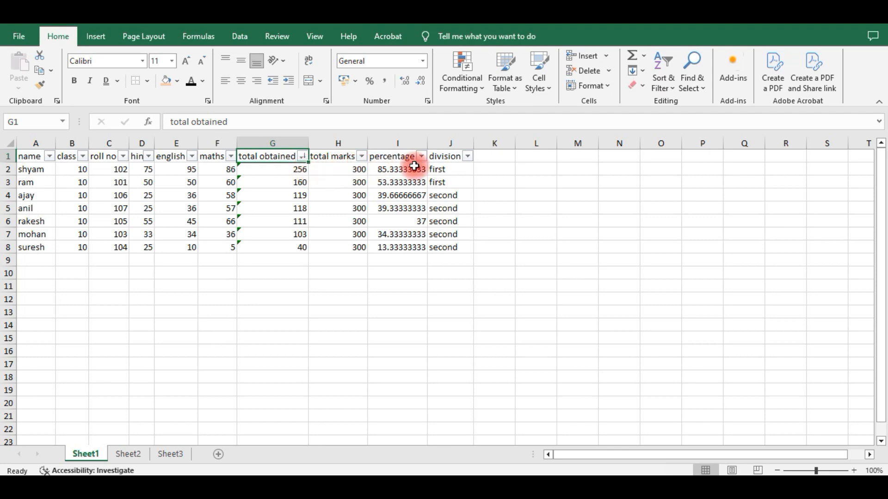
Filter the division column to only "first" and reselect all divisions.
left_click(467, 157)
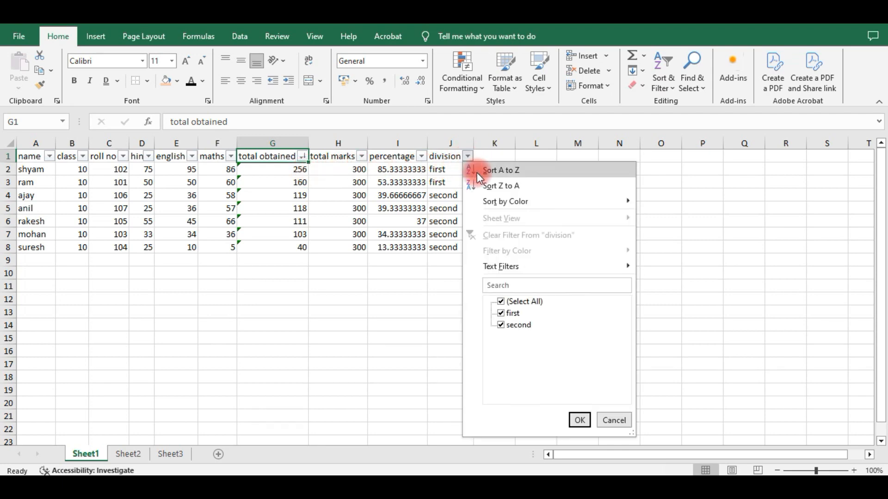
left_click(510, 301)
left_click(502, 314)
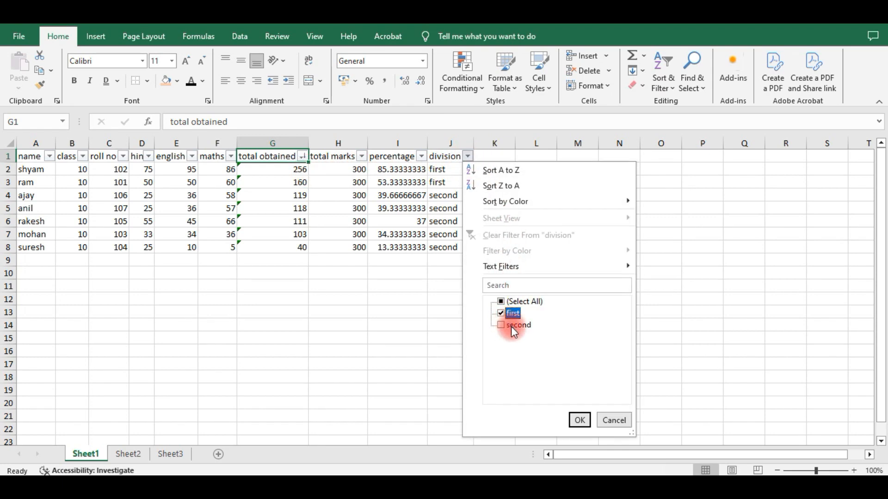
left_click(579, 420)
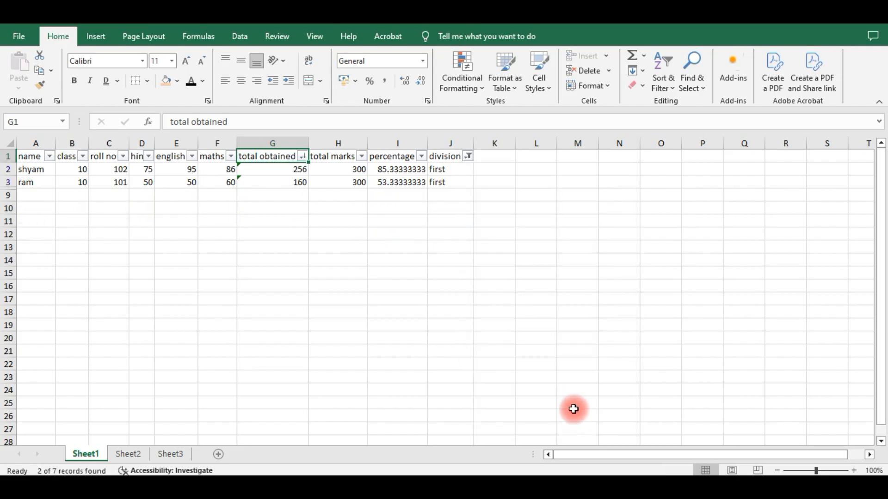
left_click(468, 156)
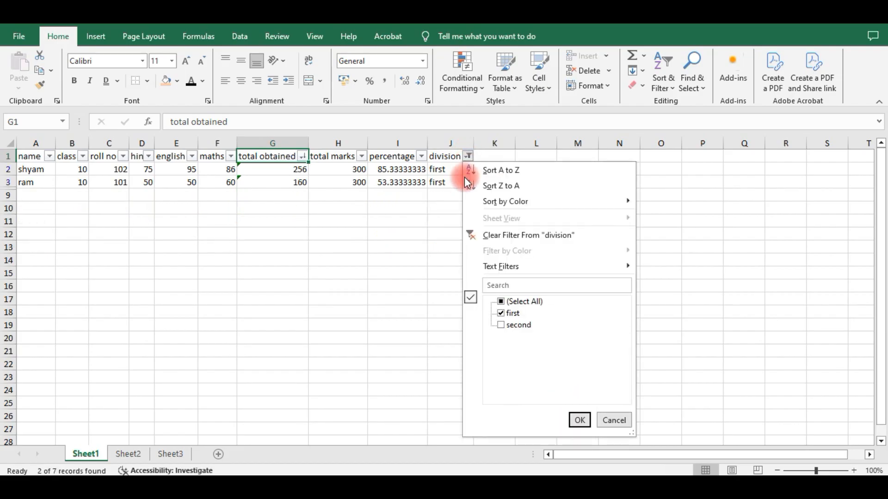
left_click(511, 301)
left_click(575, 419)
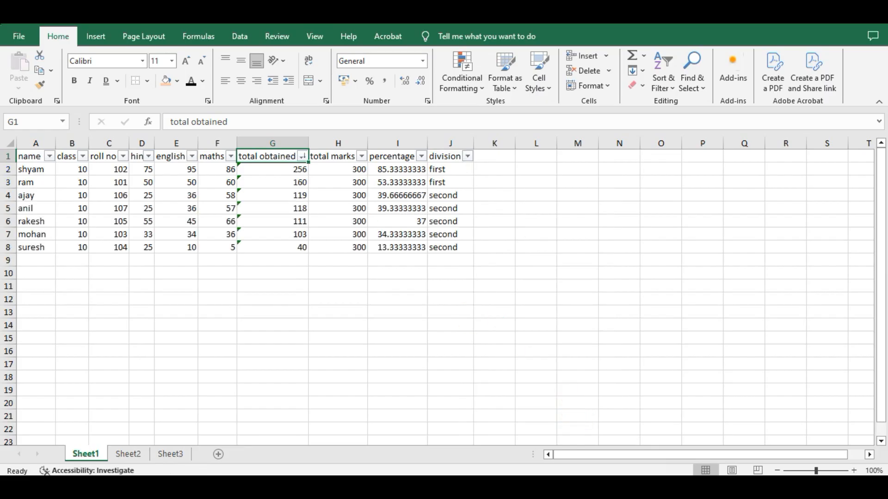
Turn off filtering for the student table and select the empty cell H13.
left_click(33, 156)
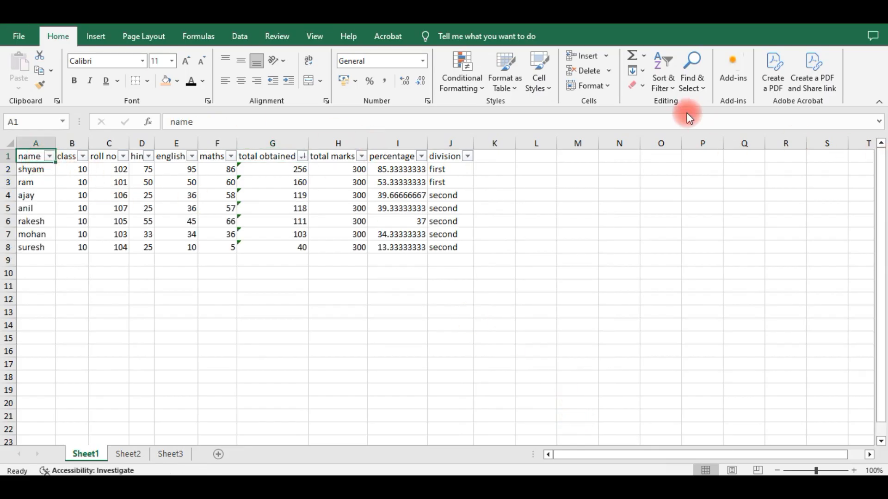
left_click(669, 88)
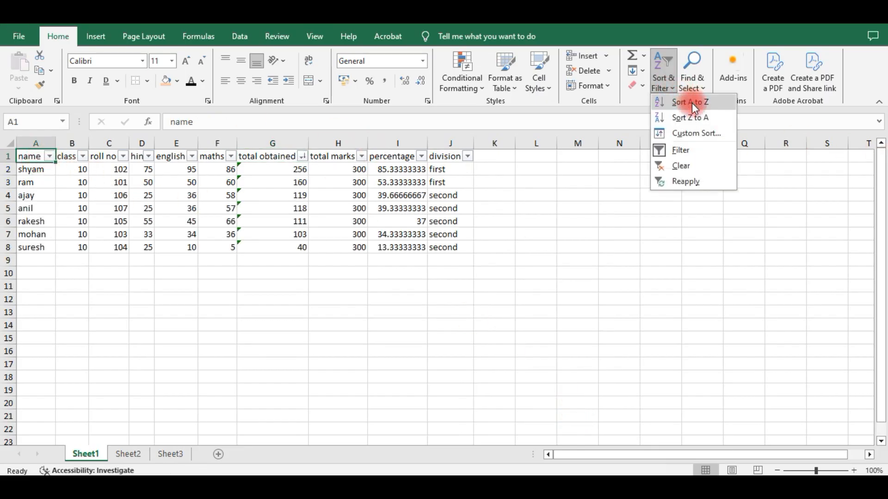
left_click(692, 151)
left_click(305, 235)
left_click(316, 312)
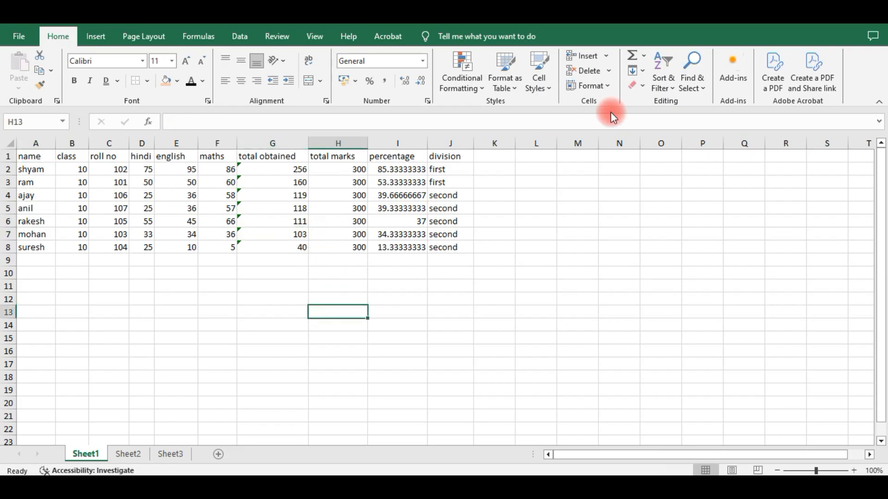
Search the sheet for the student name in A3 with Find Next and Find All.
left_click(689, 85)
left_click(715, 103)
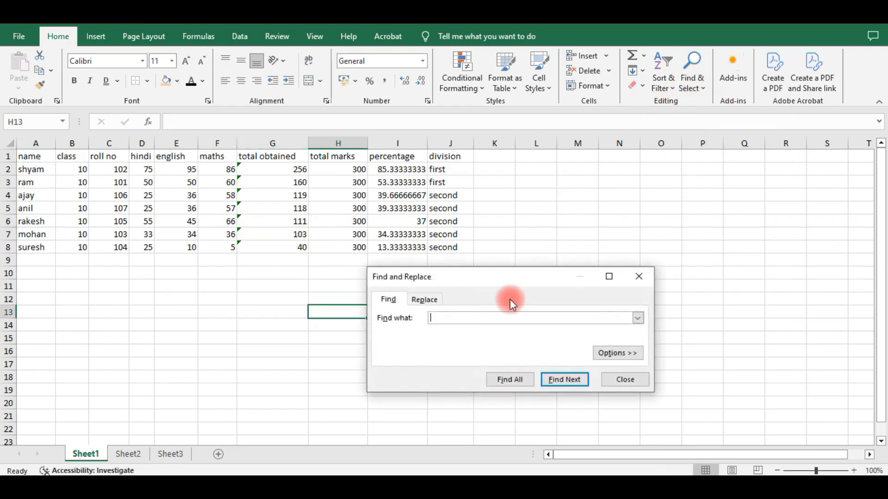
type("ram")
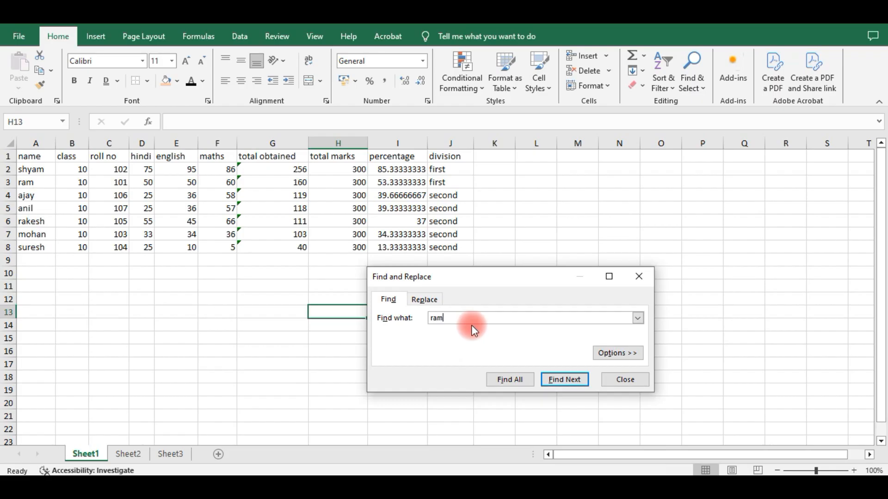
left_click(553, 381)
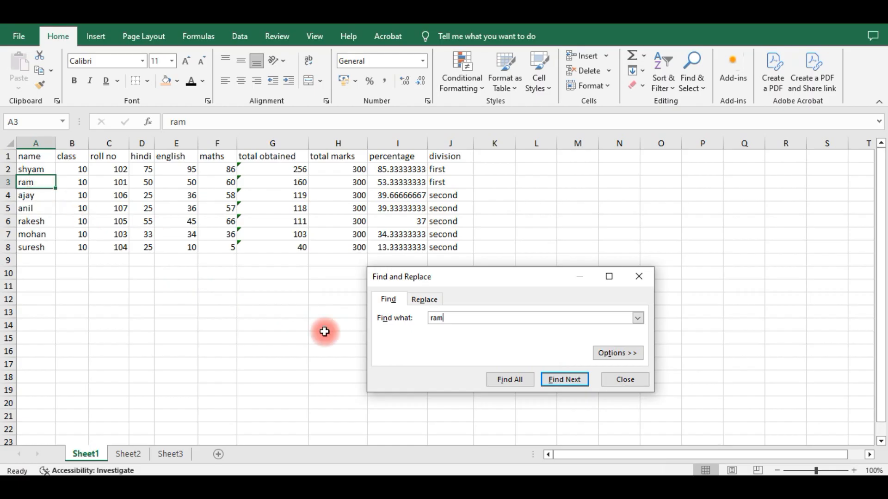
left_click(509, 379)
left_click(627, 380)
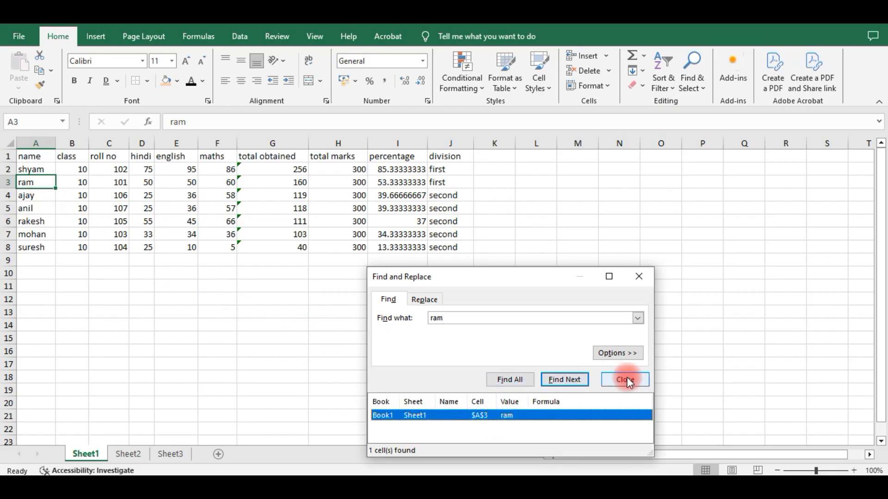
Replace the student name in A3 with a different first name using Find and Replace, and close the dialog.
left_click(409, 302)
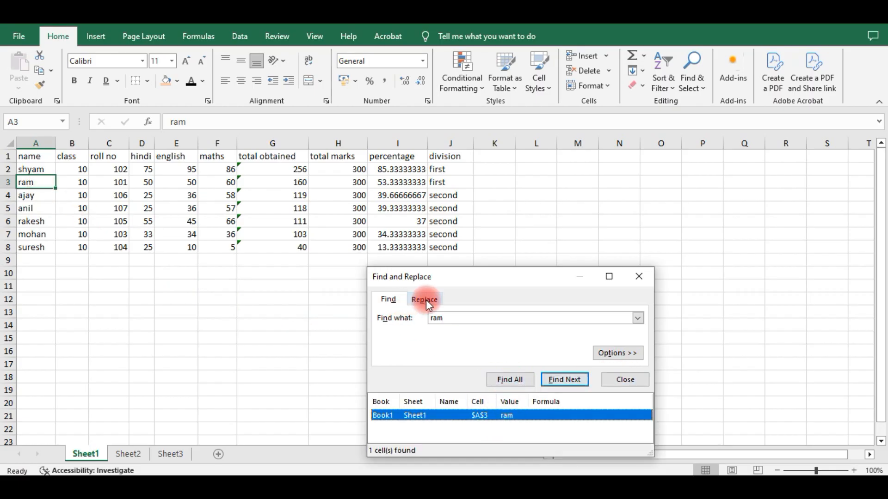
left_click(445, 320)
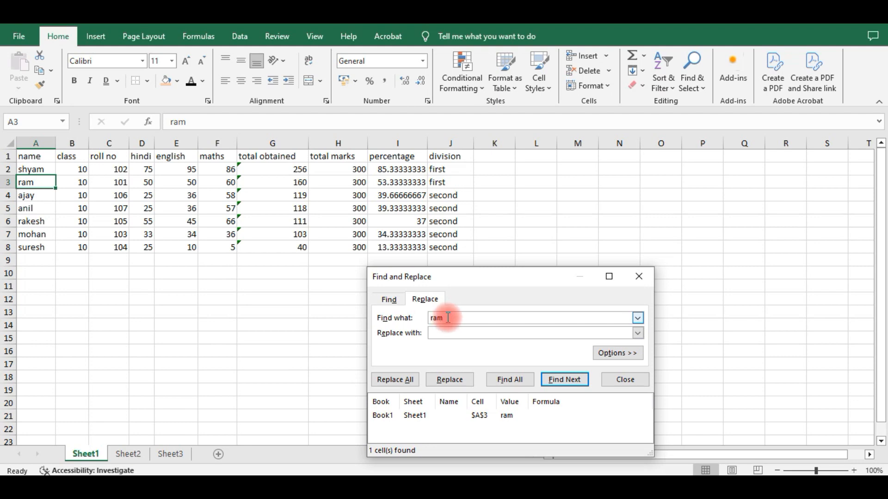
left_click(441, 331)
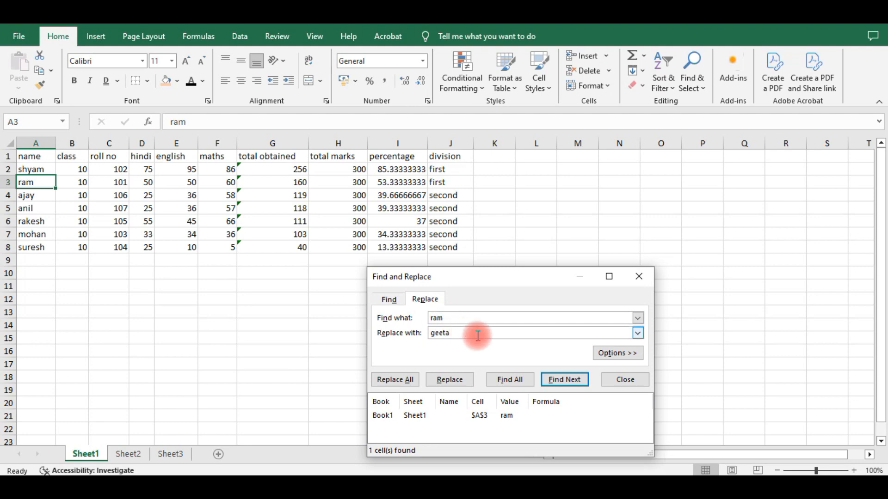
left_click(450, 378)
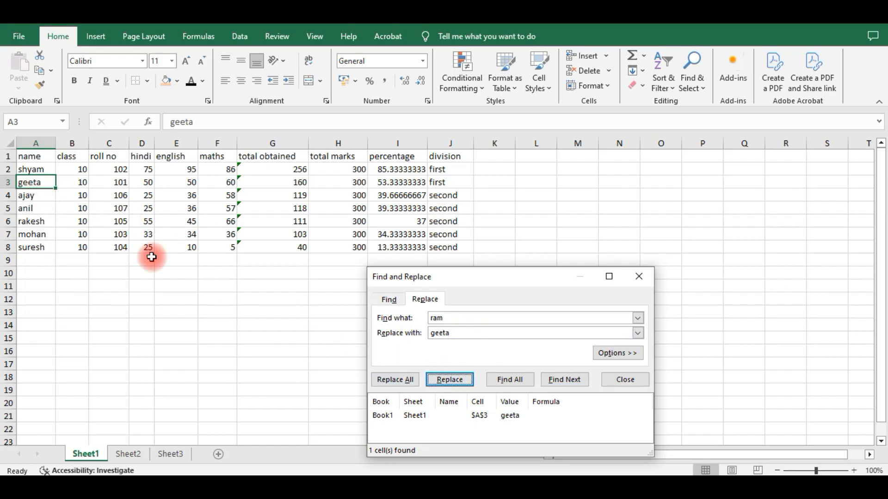
left_click(622, 378)
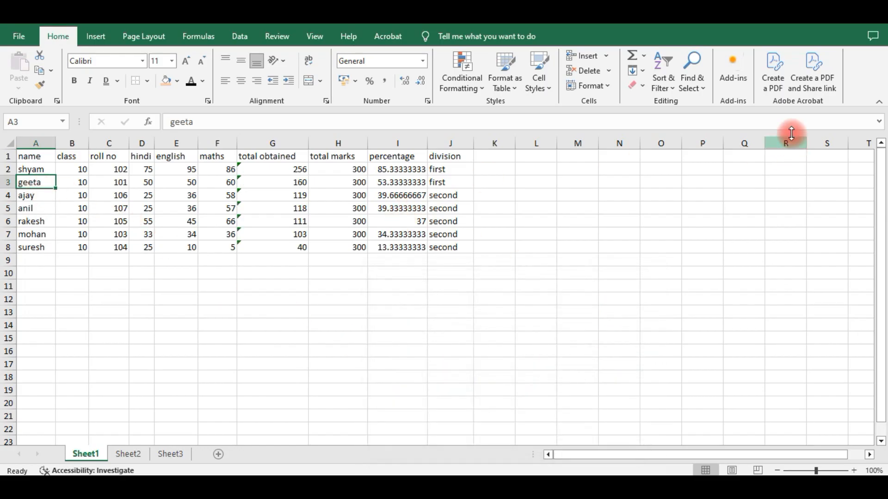
Jump to cell G5 with the Go To command.
left_click(692, 77)
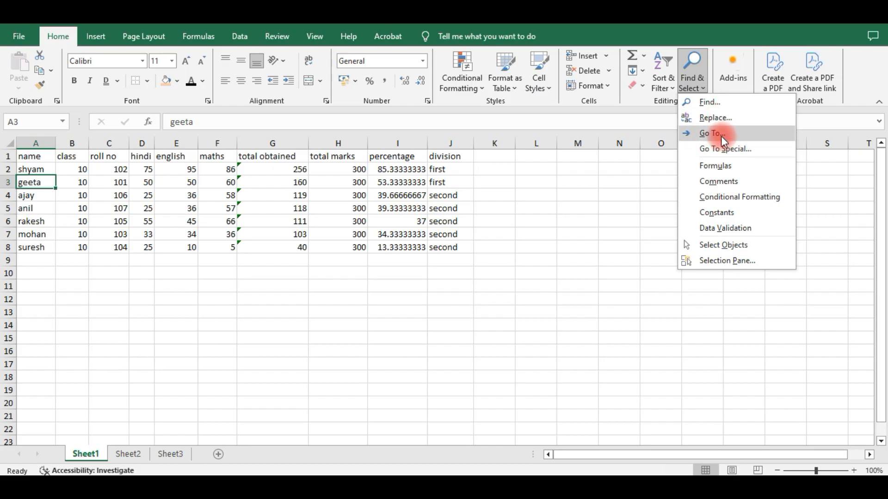
left_click(719, 134)
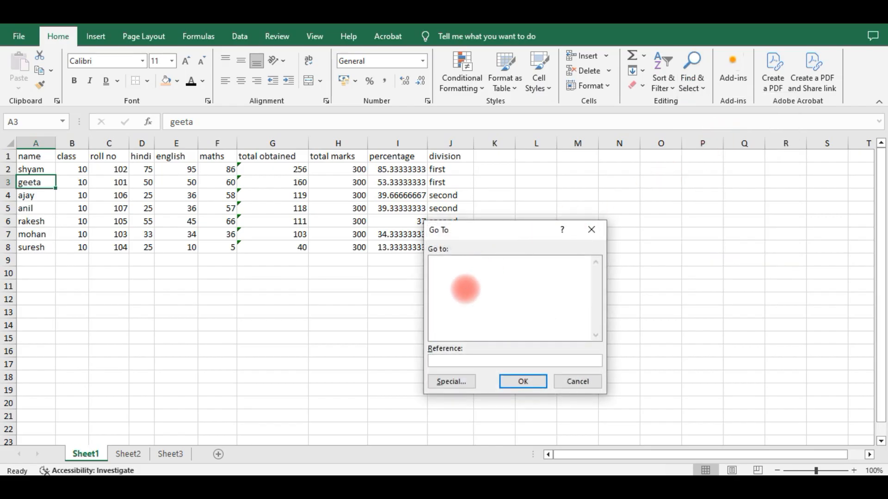
type("g5")
left_click(521, 382)
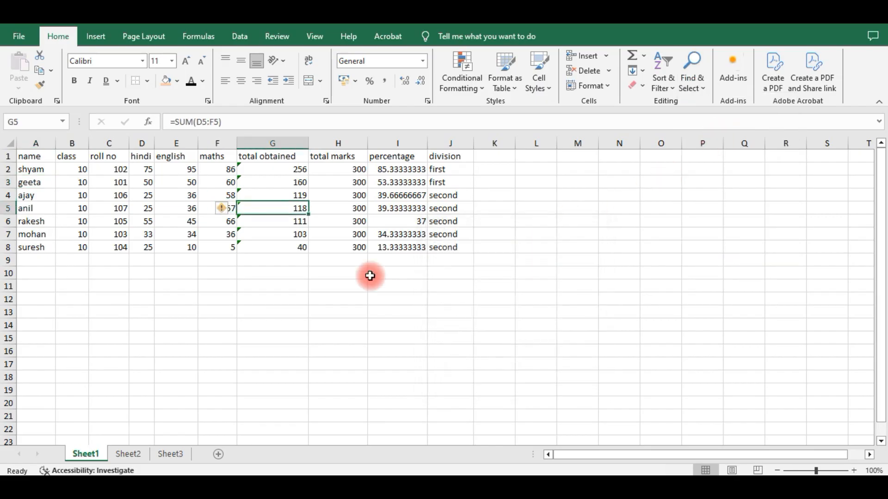
left_click(321, 212)
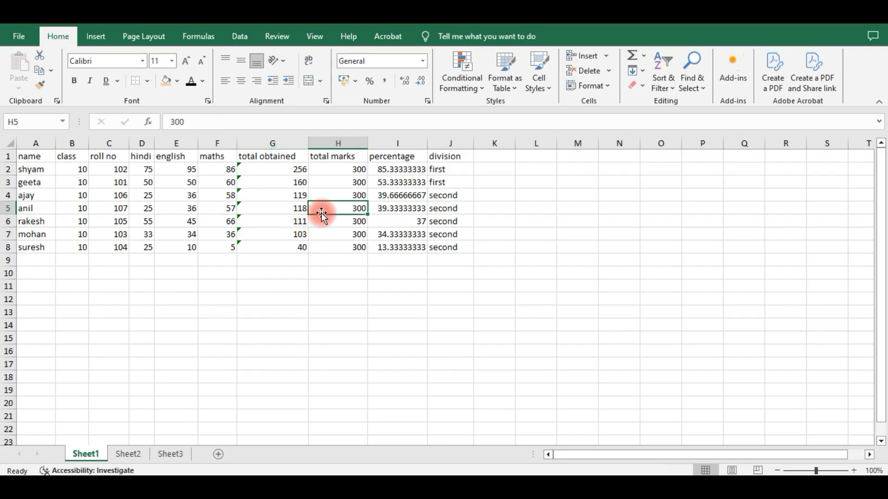
left_click(673, 85)
left_click(692, 85)
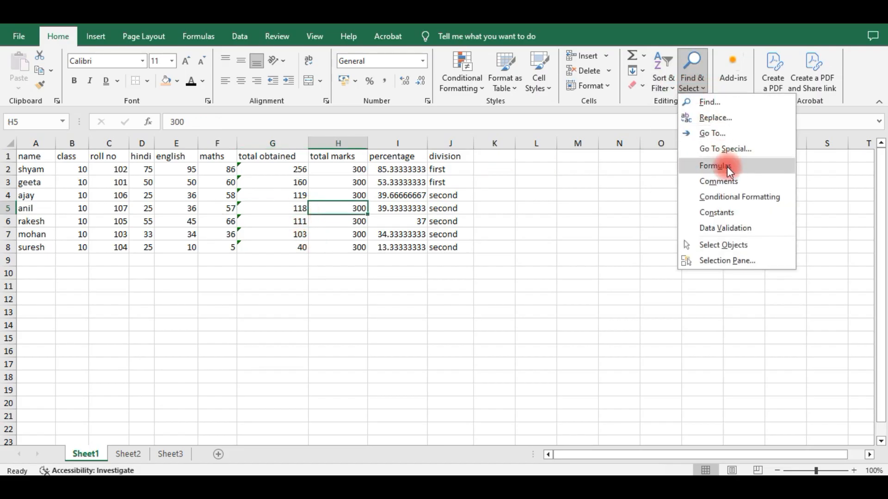
left_click(549, 228)
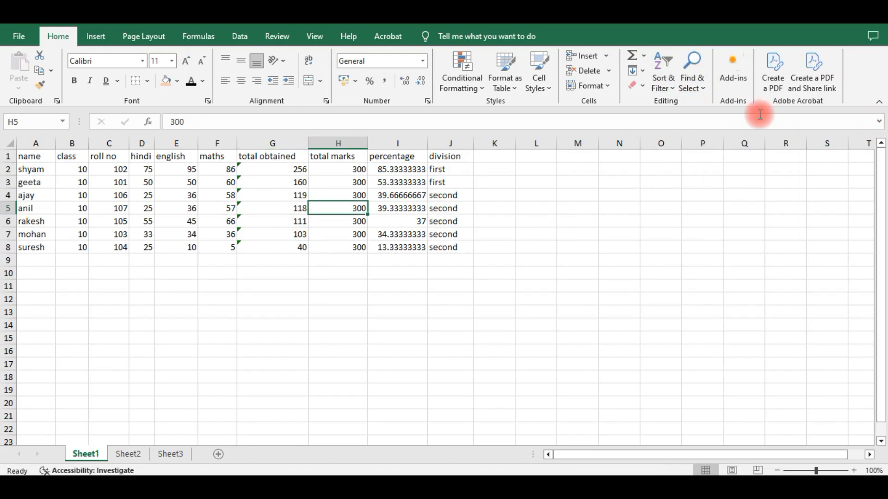
Browse the device's Pictures folder in the picture insertion dialog, and close the dialog.
left_click(103, 36)
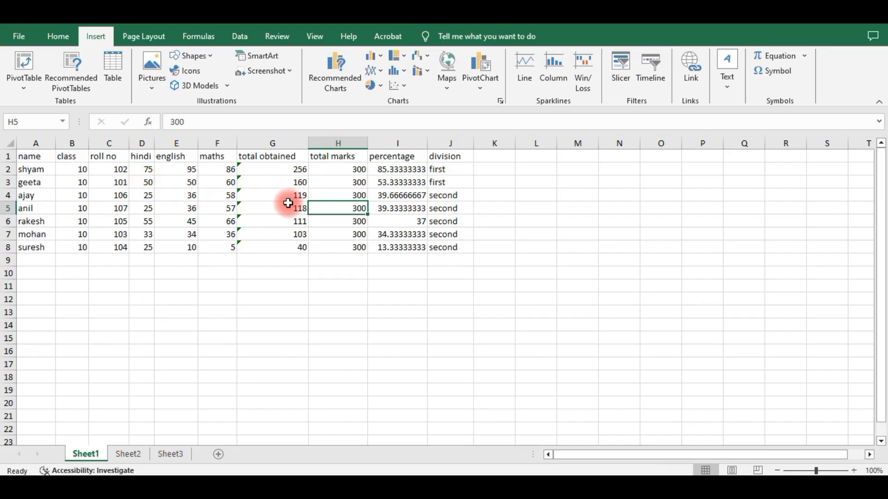
left_click(157, 65)
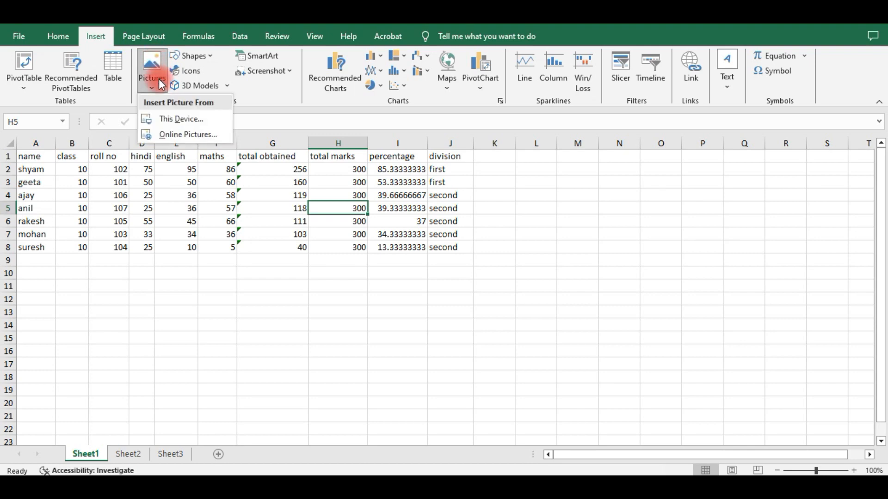
left_click(175, 119)
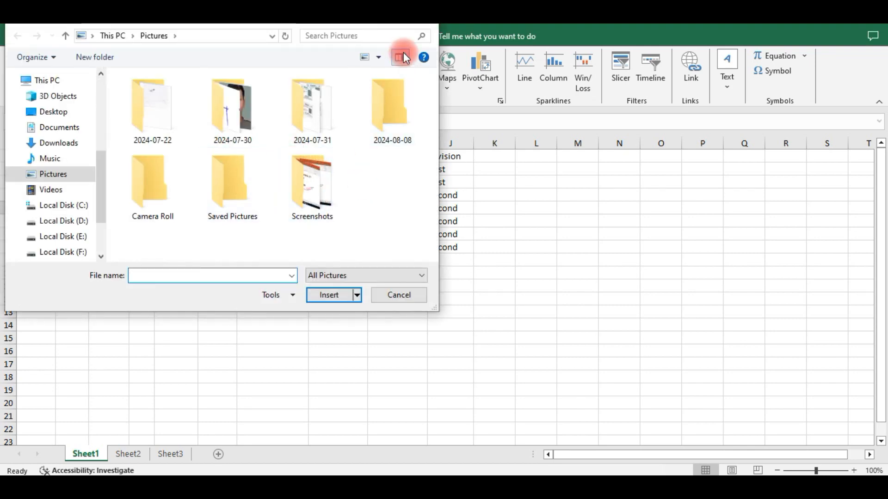
left_click(422, 29)
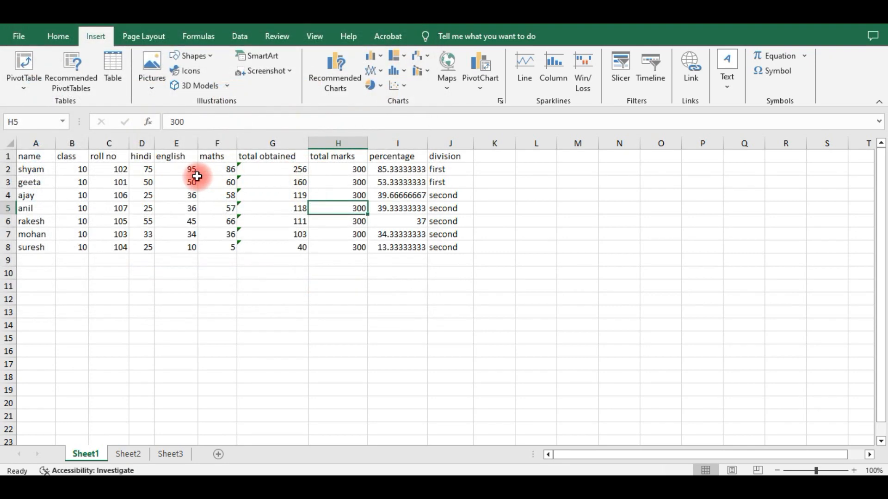
Draw a heart shape about 6.2 cm high and 7.2 cm wide over the student table, and delete it.
left_click(205, 65)
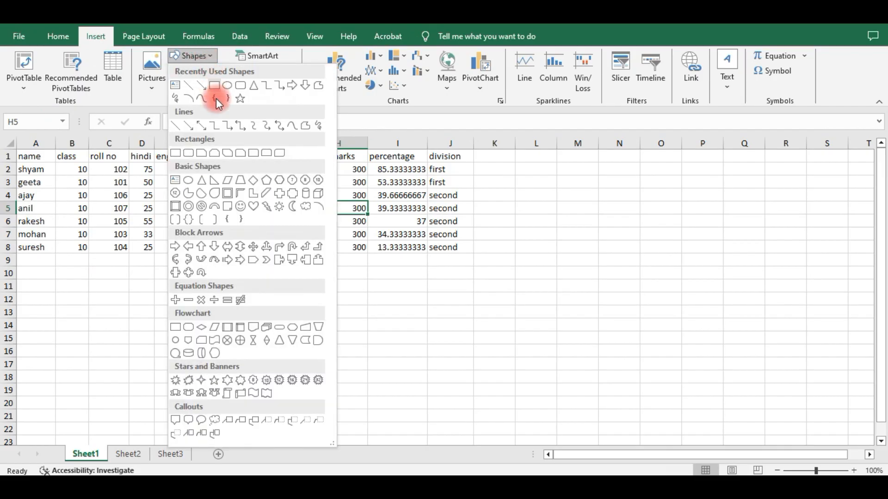
left_click(257, 208)
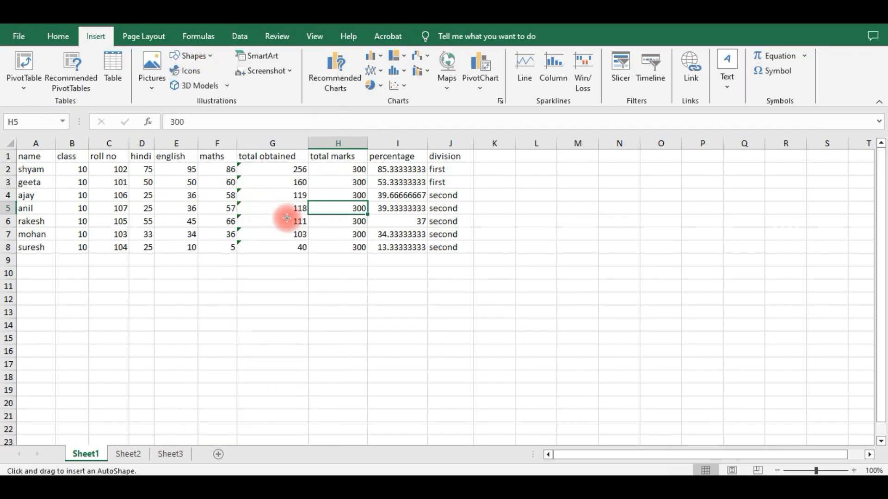
left_click_drag(277, 208, 458, 362)
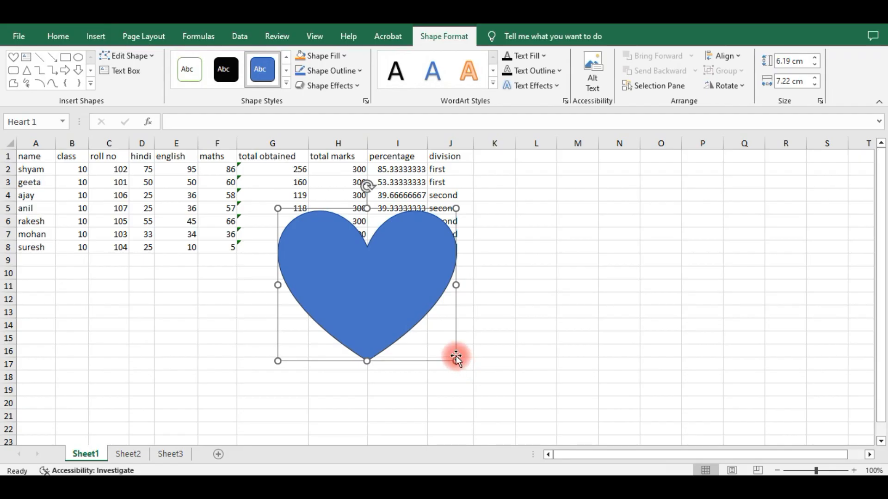
key("Delete")
Clear the numbers in A1:A9 on Sheet3.
left_click(97, 37)
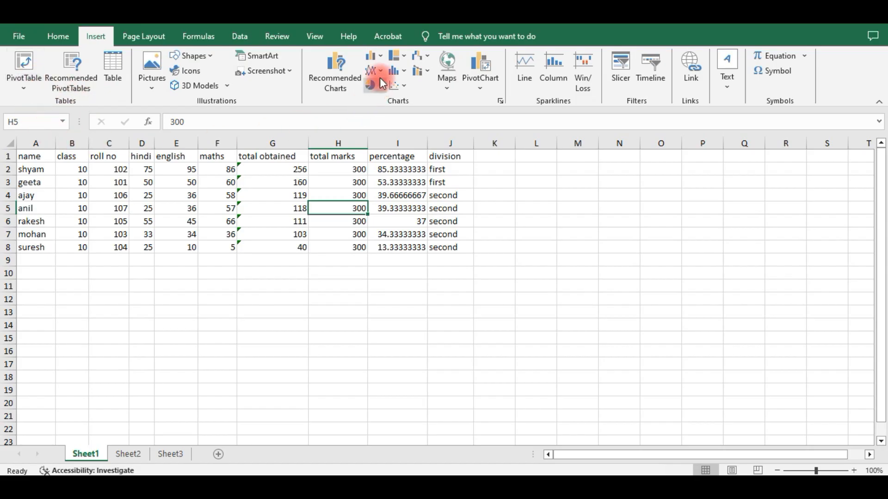
left_click(131, 452)
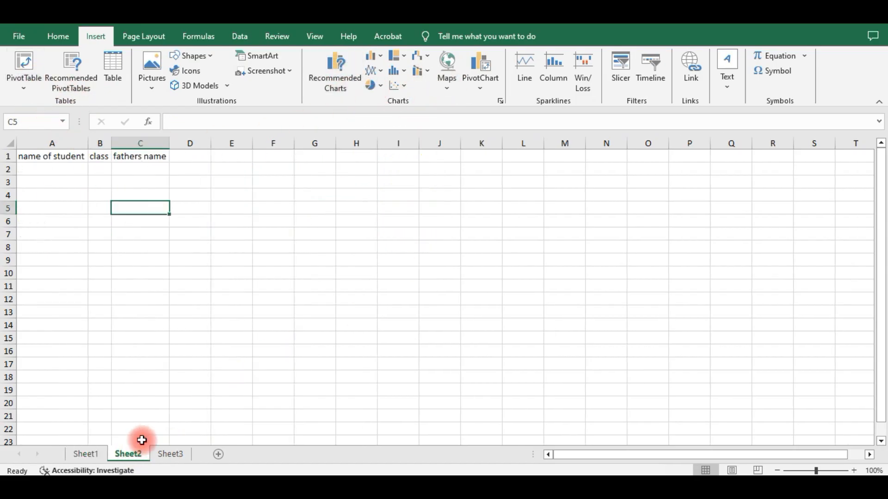
left_click(179, 460)
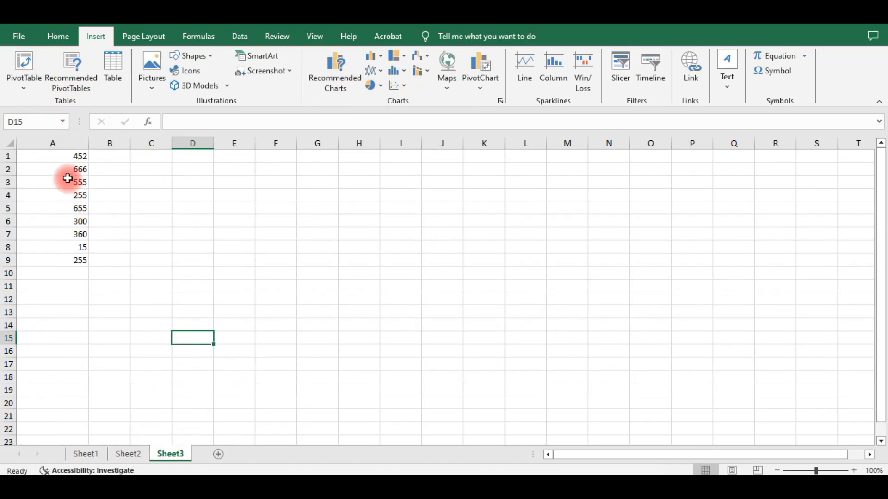
left_click_drag(70, 157, 91, 263)
key("Delete")
Enter the product names sugar, oil, rice and tea in cells B4 to B7 of Sheet3.
left_click(125, 198)
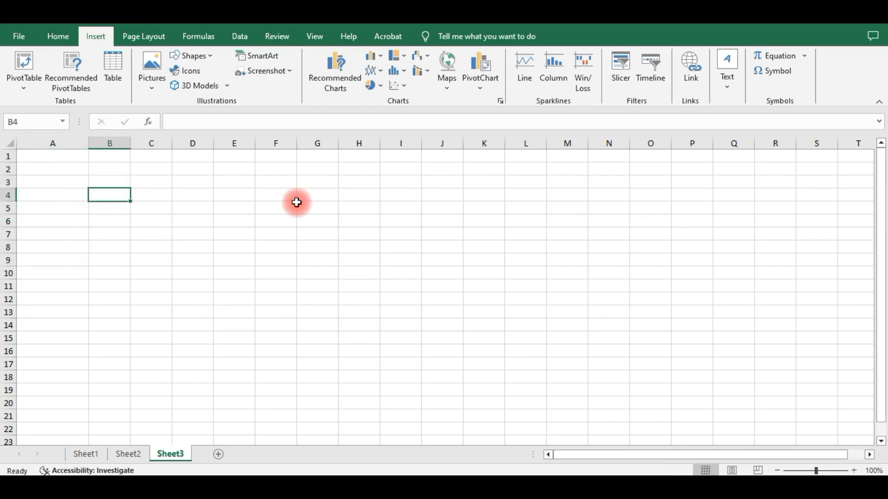
type("sugar")
key("Return")
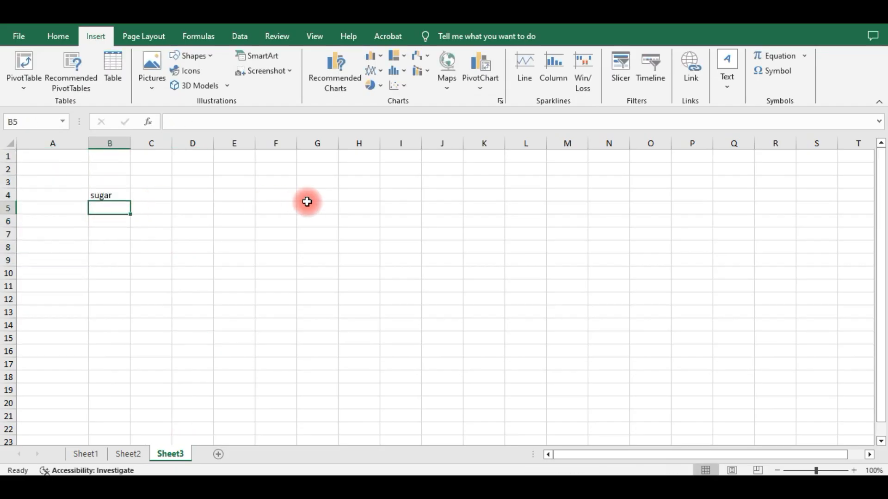
type("oil")
key("Return")
type("ric")
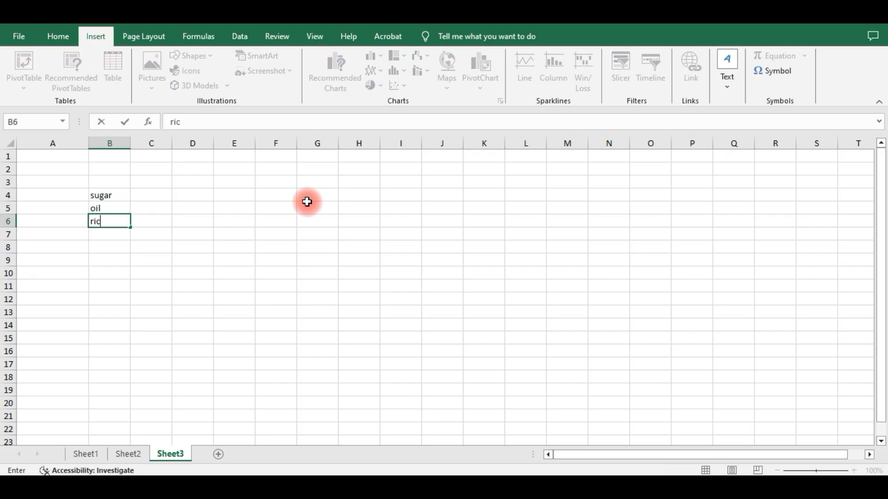
type("e")
key("Return")
type("tea")
key("Up")
Enter the month headings jan, feb and march in cells C3 to E3.
key("Up")
key("Up")
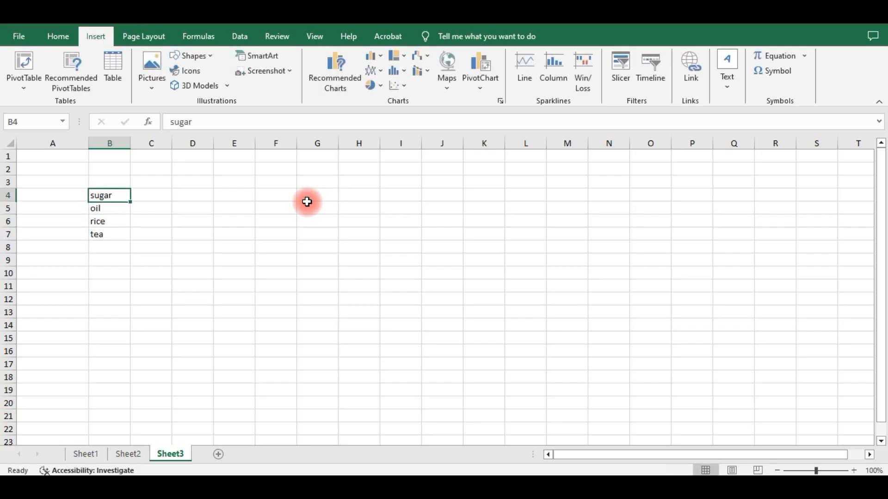
key("Up")
key("Right")
type("jan")
key("Tab")
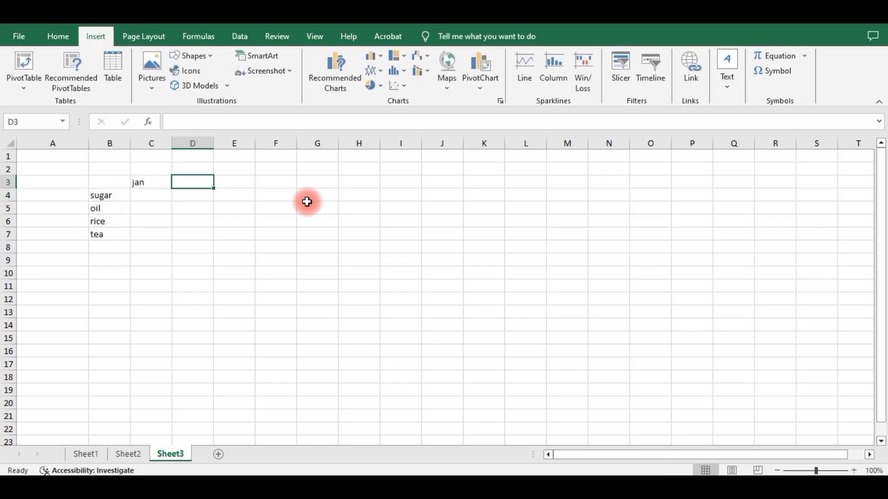
type("feb")
key("Tab")
type("mar")
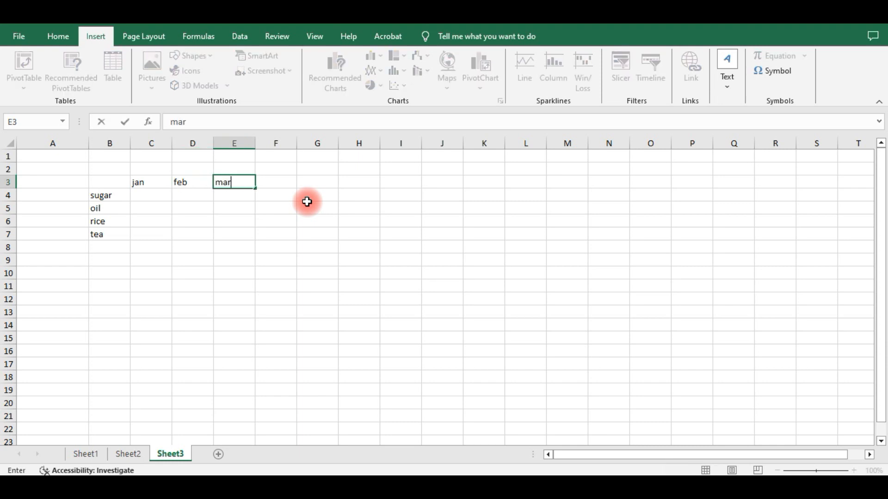
type("ch")
key("Return")
Fill the sugar row with 5 for jan, 4 for feb and 3 for march.
key("Left")
key("Left")
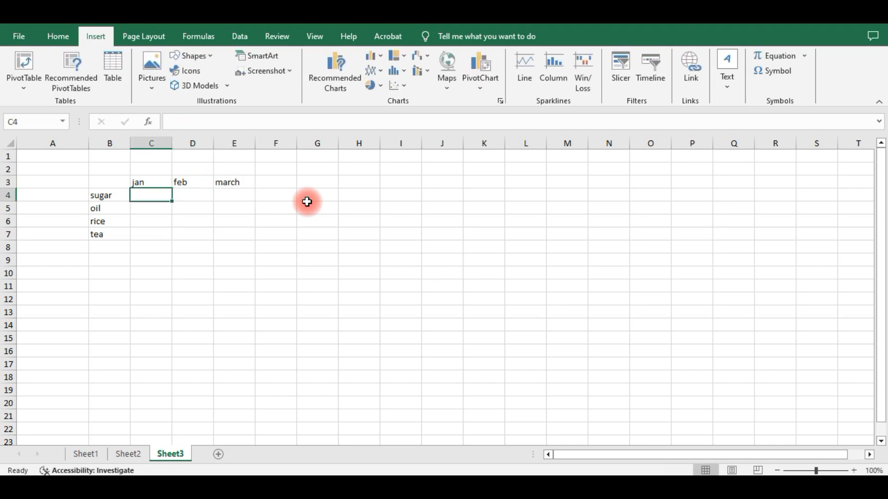
type("5")
key("Tab")
type("4")
key("Tab")
type("3")
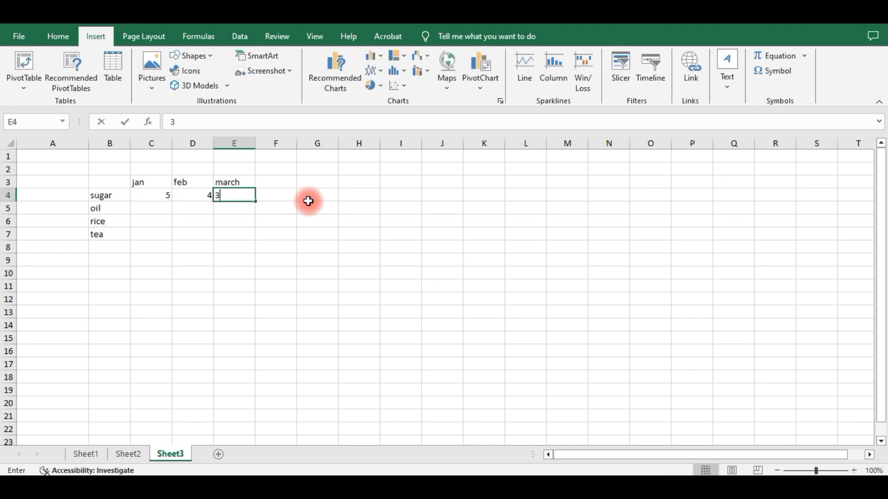
key("Return")
Fill the oil row with 3 for jan, 5 for feb and 4 for march.
key("Left")
key("Left")
type("3")
key("Tab")
type("5")
key("Tab")
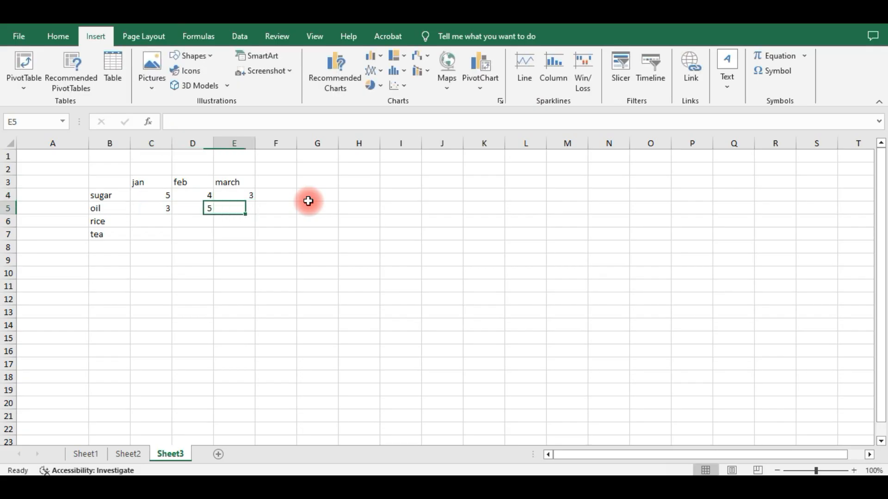
type("4")
key("Return")
Fill the rice row with 2 for jan, 3 for feb and 5 for march.
key("Left")
key("Left")
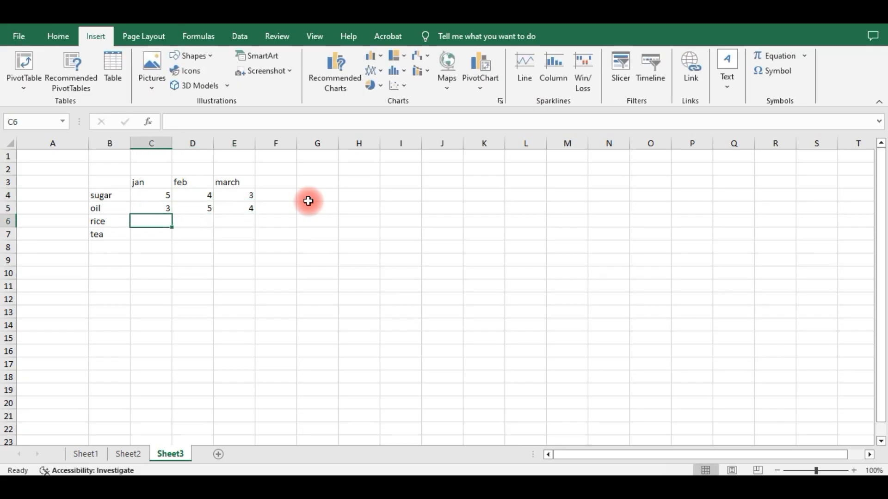
type("2")
key("Tab")
type("3")
key("Tab")
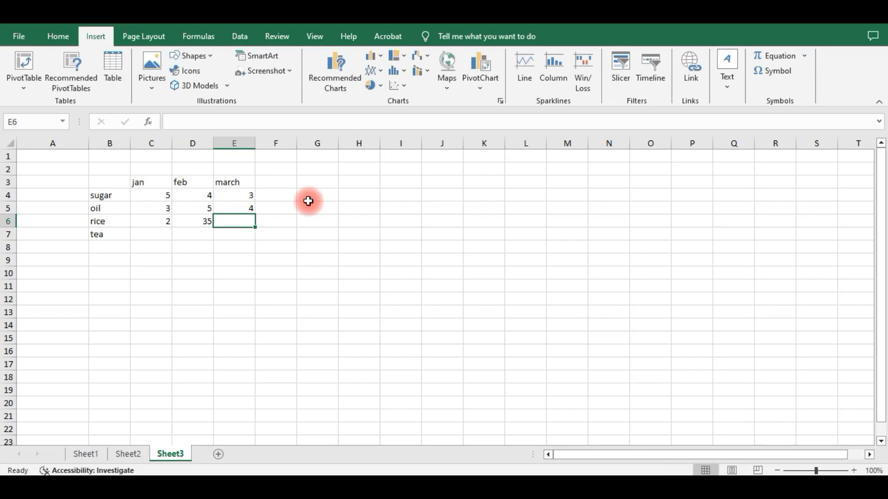
key("Left")
key("Right")
type("5")
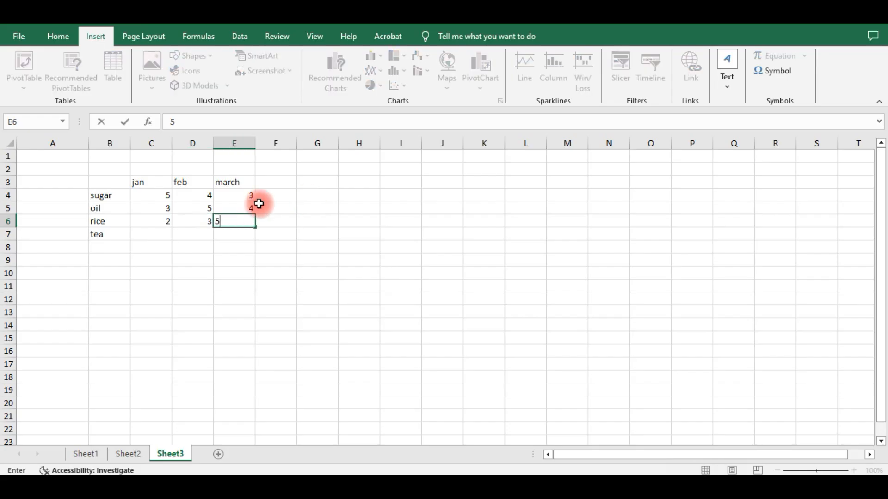
Fill the tea row with 6 for jan, 3 for feb and 4 for march.
left_click(165, 234)
type("6")
key("Tab")
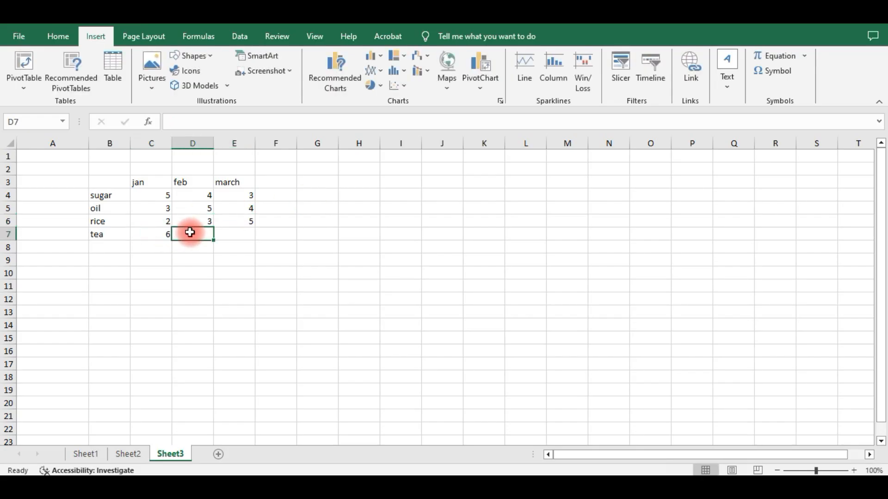
type("3")
key("Tab")
type("4")
left_click(184, 255)
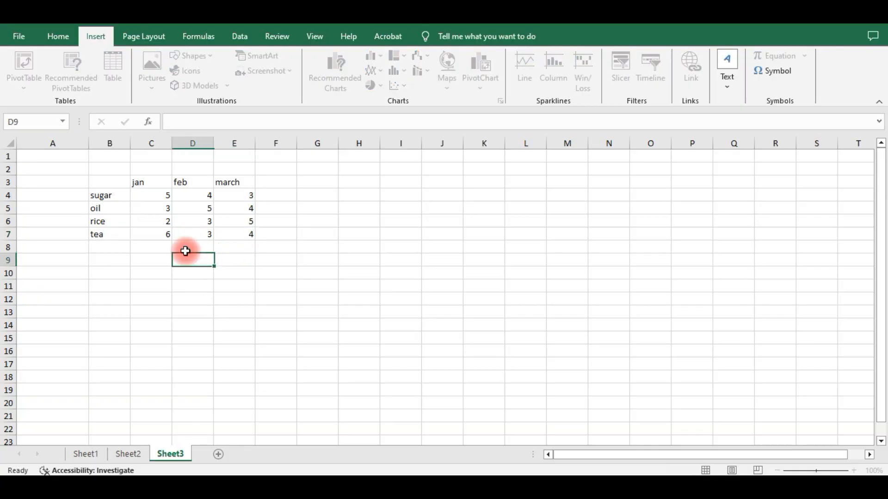
Place a 2-D clustered column chart of the product table B3:E7 beside the data, and delete the chart.
left_click_drag(113, 176, 236, 233)
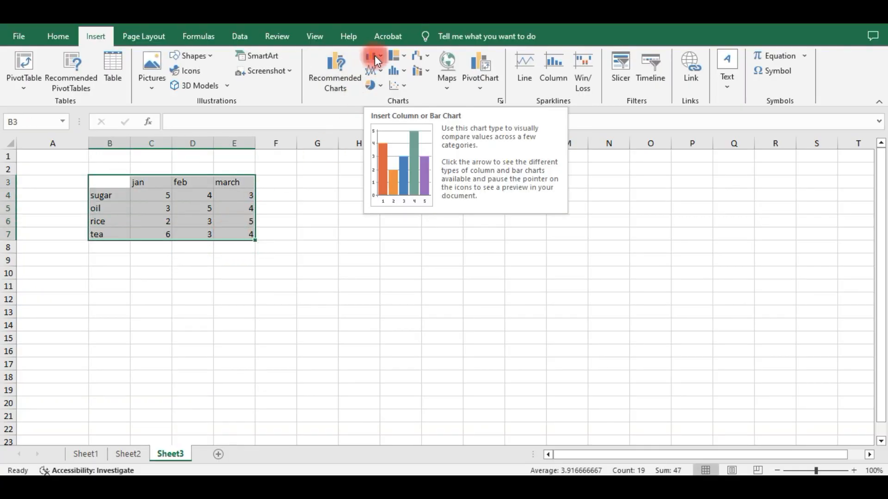
left_click(381, 56)
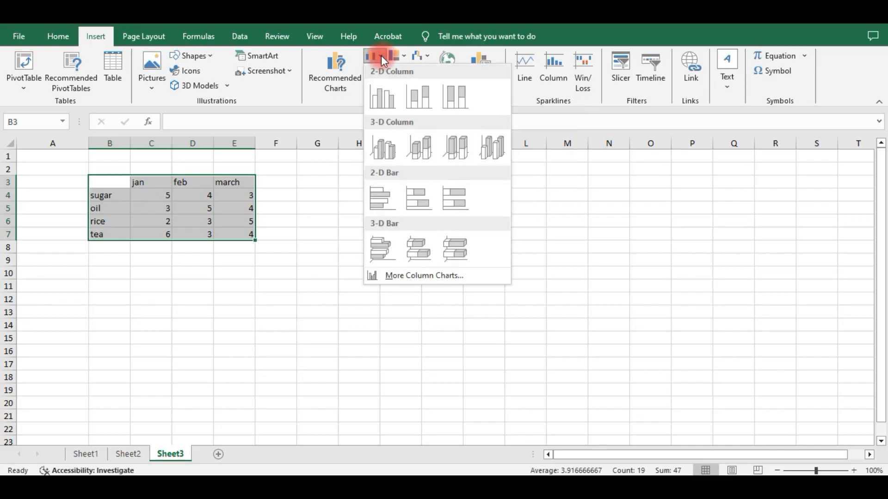
left_click(385, 99)
left_click_drag(436, 213, 491, 196)
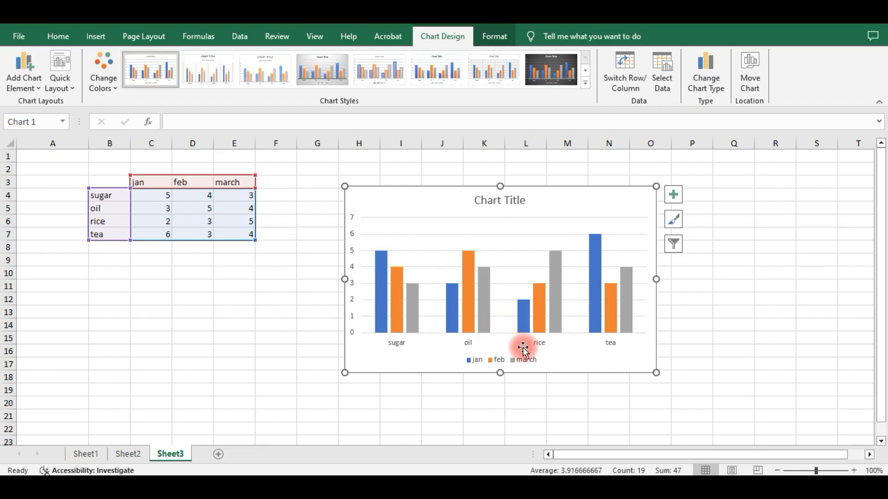
key("Delete")
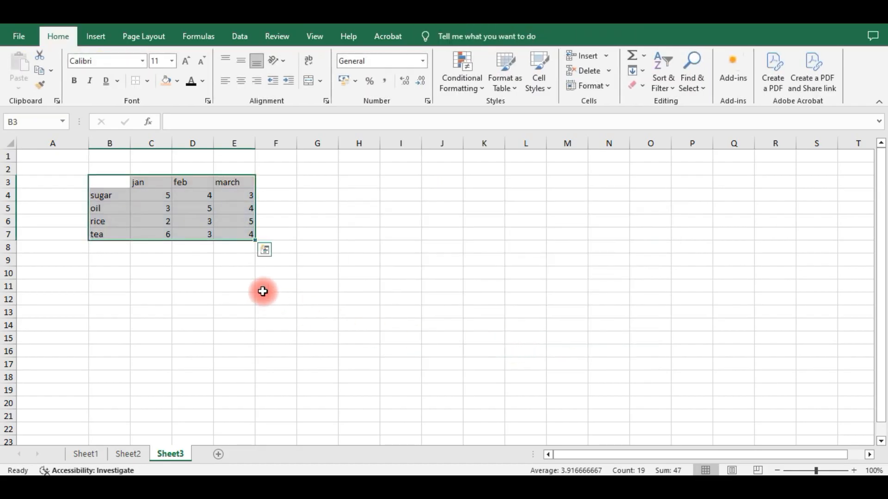
left_click(262, 289)
Clear the product table by deleting the contents of B2:F10 on Sheet3.
left_click(102, 37)
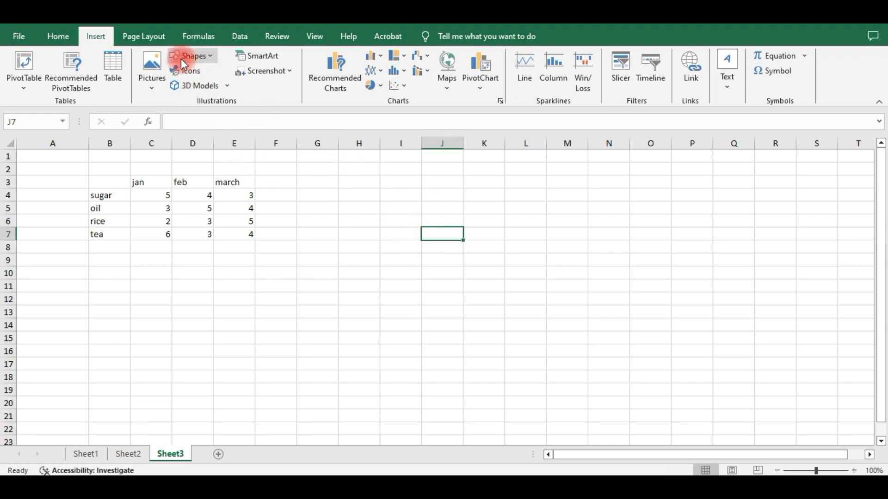
left_click(146, 37)
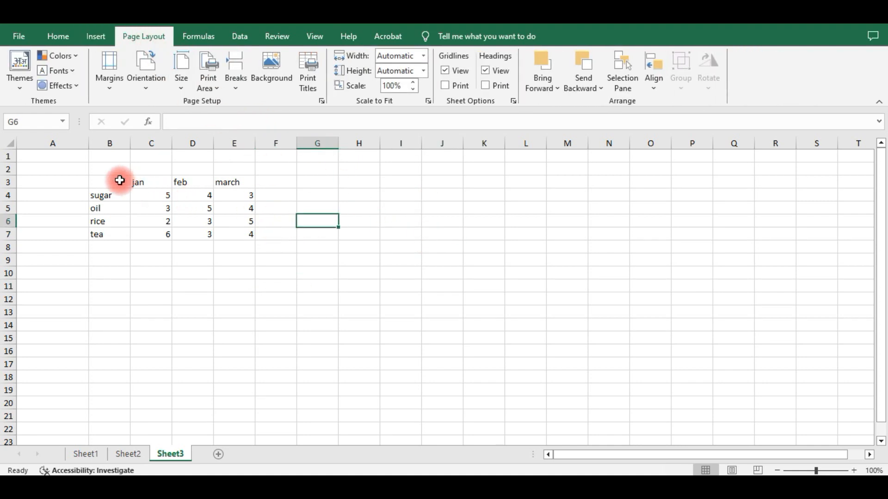
left_click_drag(110, 169, 278, 273)
key("Delete")
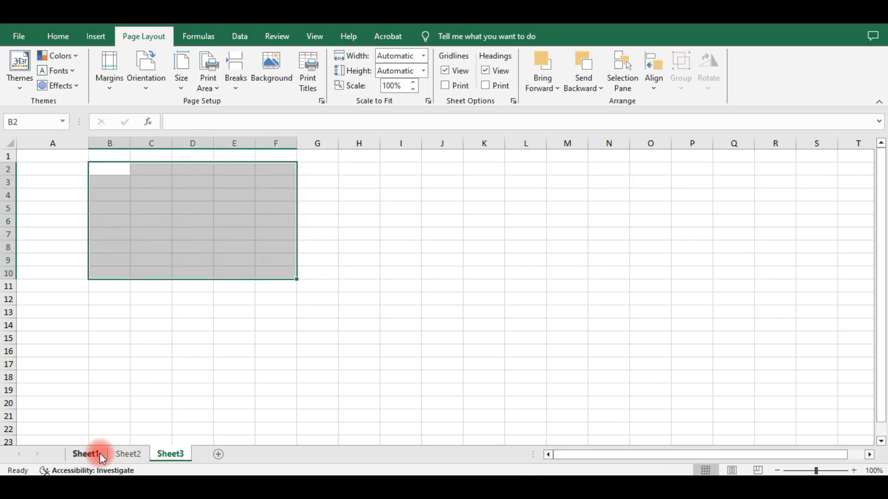
Copy the student rows A2:J8 on Sheet1 and paste them below the table at A9 and again at A16.
left_click(86, 454)
left_click(141, 327)
left_click_drag(38, 170, 439, 249)
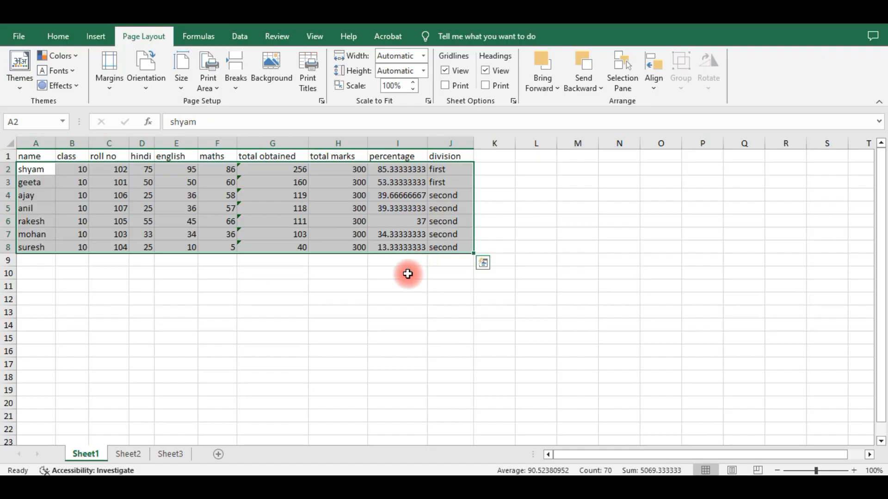
key("ctrl+c")
left_click(43, 260)
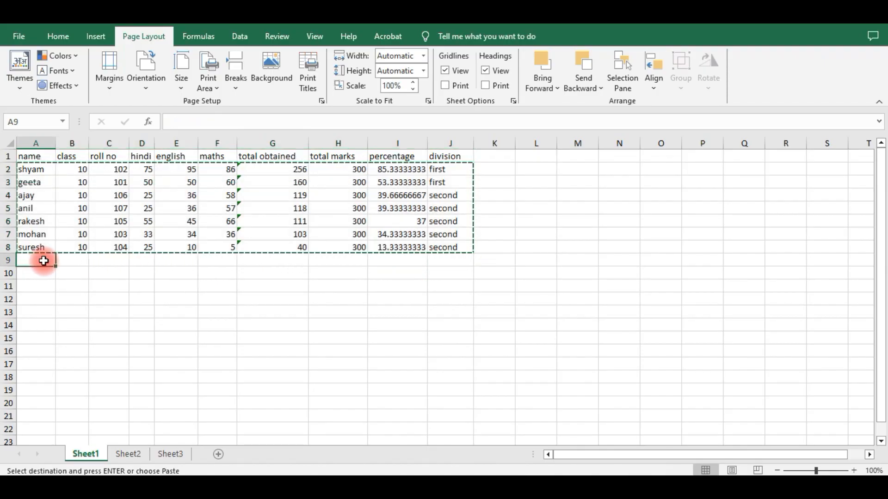
key("ctrl+v")
left_click(45, 351)
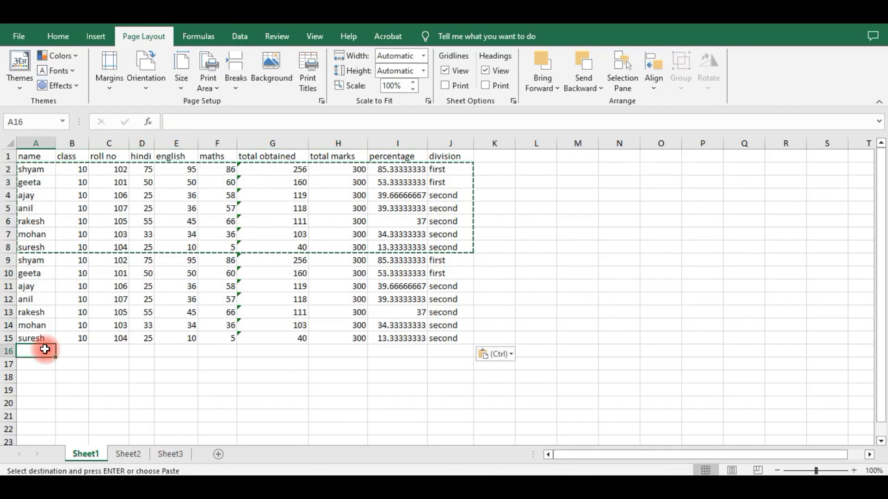
key("ctrl+v")
Copy the extended student rows A2:J22 and paste the block at A23 and again at A44.
left_click_drag(46, 170, 445, 432)
scroll(48, 398, "down", 1)
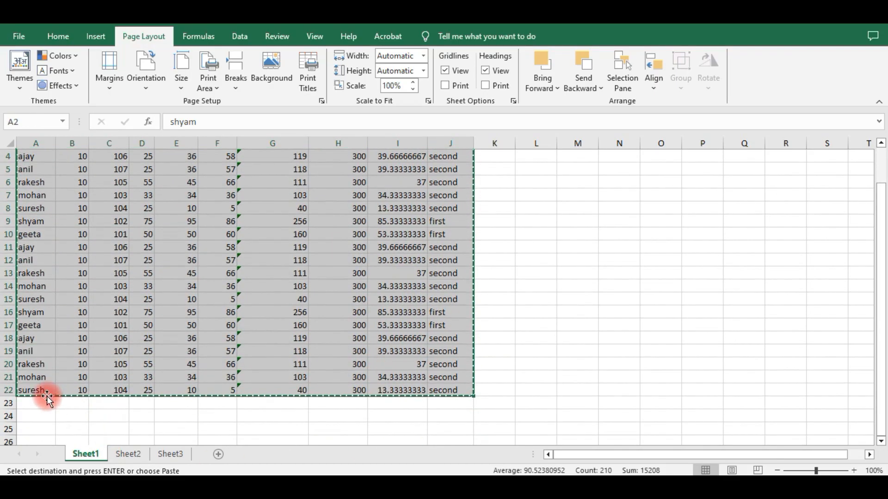
left_click(39, 403)
key("ctrl+v")
scroll(64, 394, "down", 2)
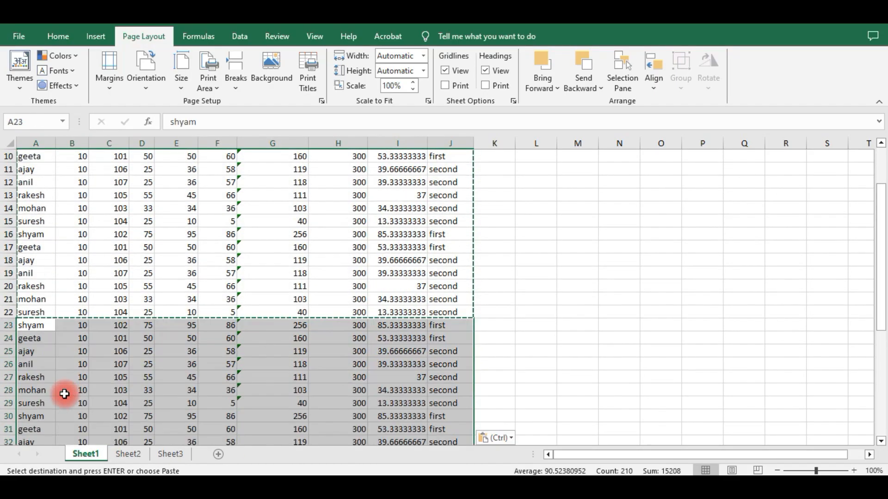
scroll(64, 394, "down", 6)
left_click(31, 364)
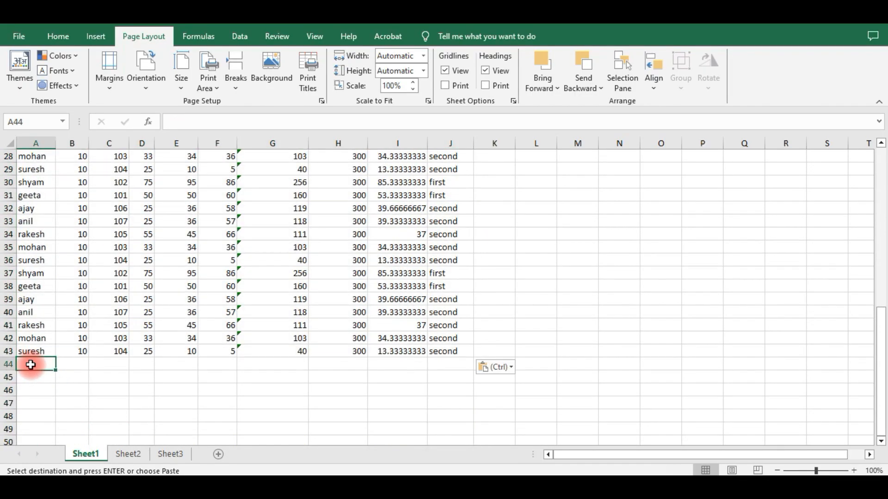
key("ctrl+v")
Paste the copied block of student rows twice more, at A65 and at A86.
scroll(41, 363, "down", 8)
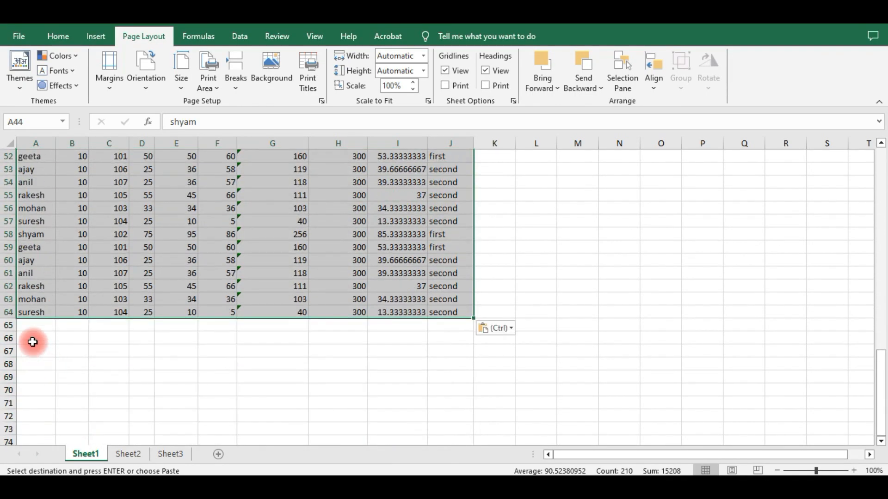
left_click(35, 323)
key("ctrl+v")
scroll(37, 325, "down", 1)
scroll(48, 346, "down", 6)
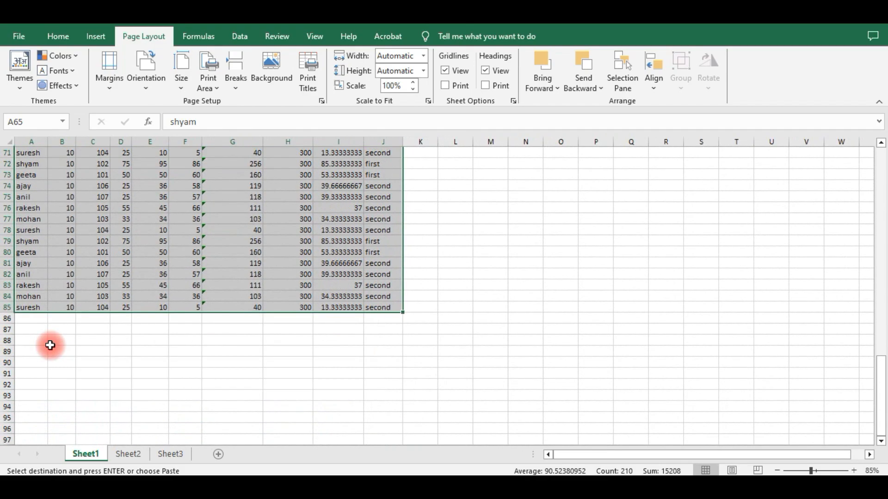
left_click(31, 319)
key("ctrl+v")
scroll(70, 342, "down", 3)
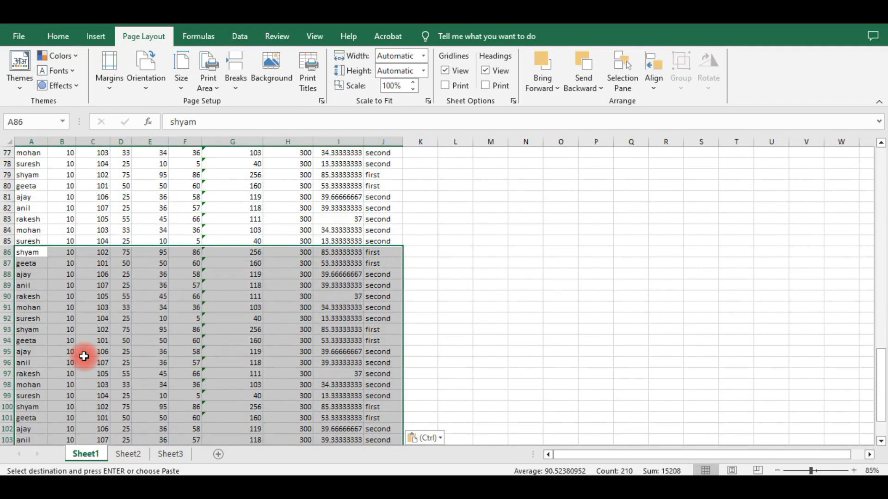
Look through the lengthened student table from its last rows back up to the header row.
left_click(196, 319)
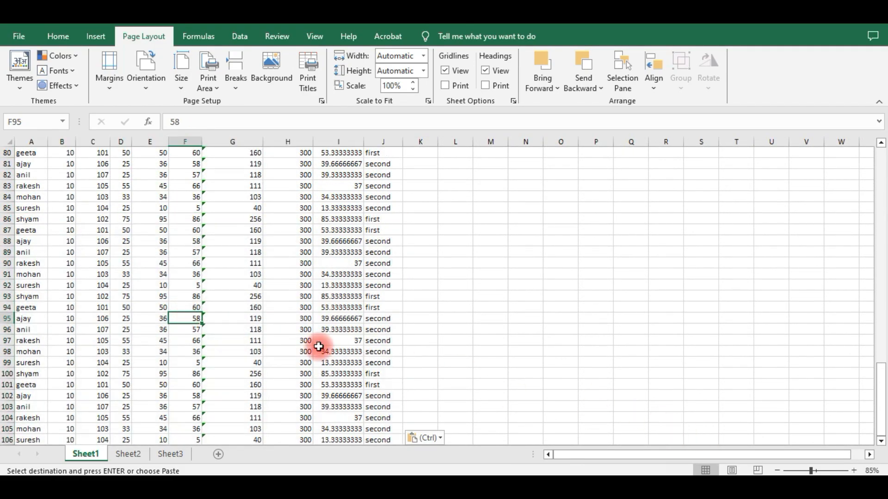
scroll(225, 301, "up", 2, "ctrl")
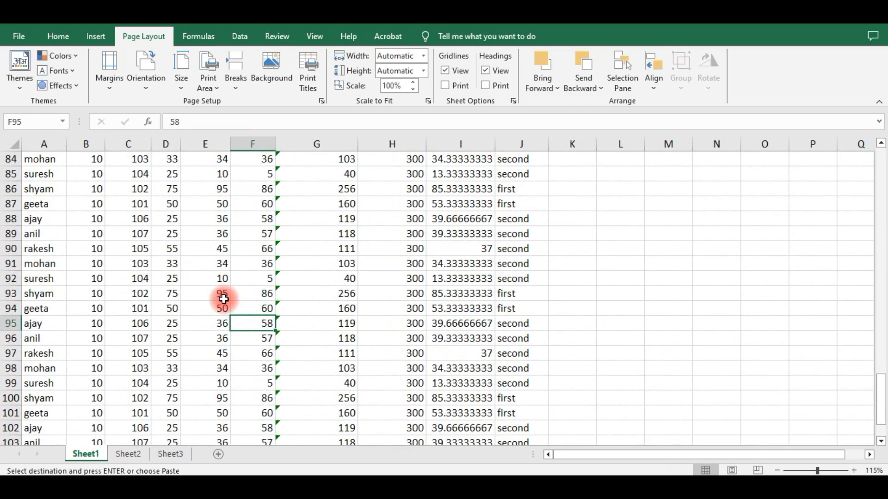
scroll(223, 299, "down", 1, "ctrl")
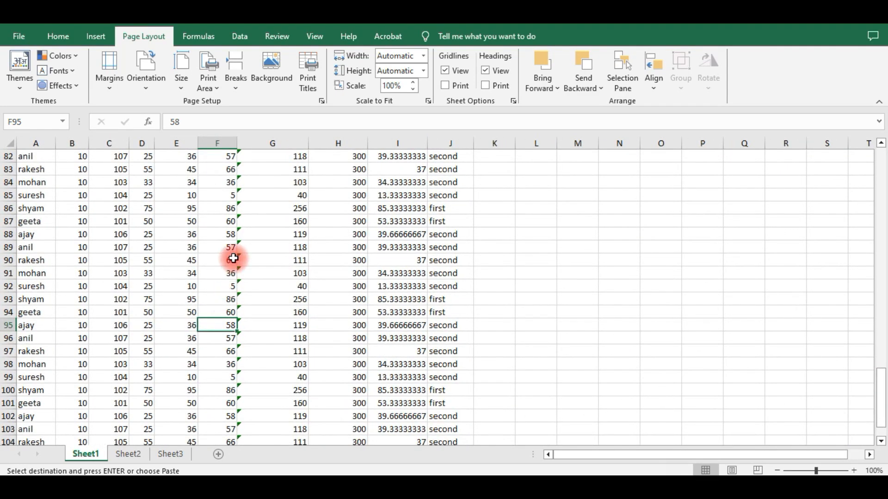
scroll(231, 256, "up", 11)
scroll(236, 262, "up", 13)
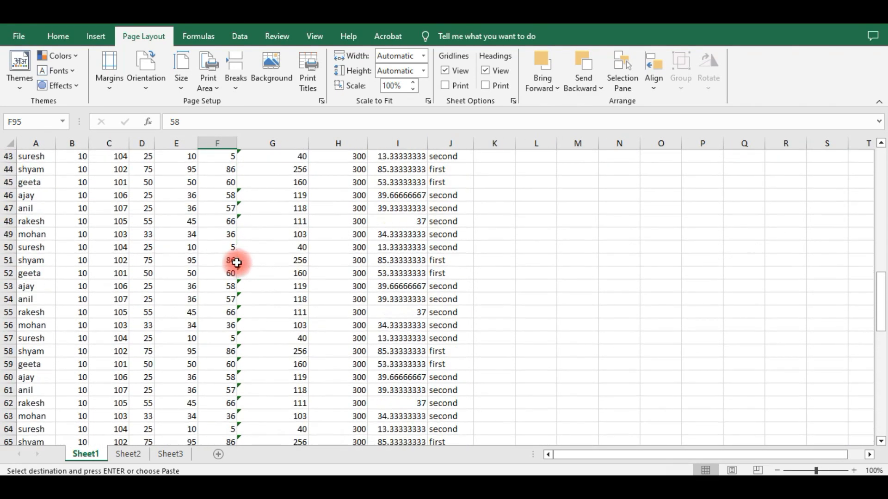
scroll(247, 255, "up", 3)
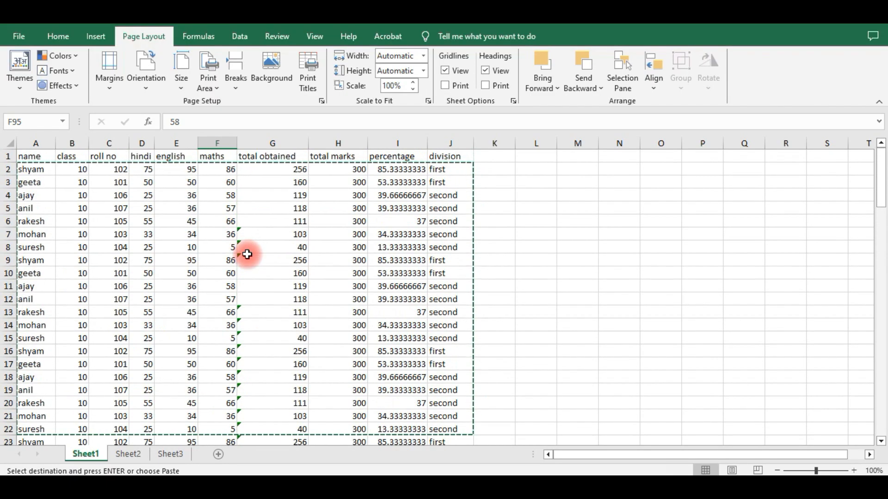
key("Escape")
left_click(152, 208)
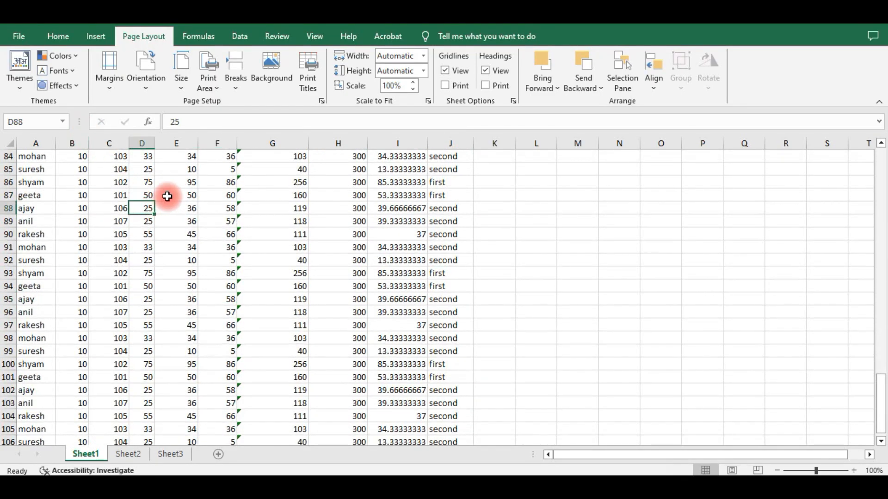
key("ctrl+Up")
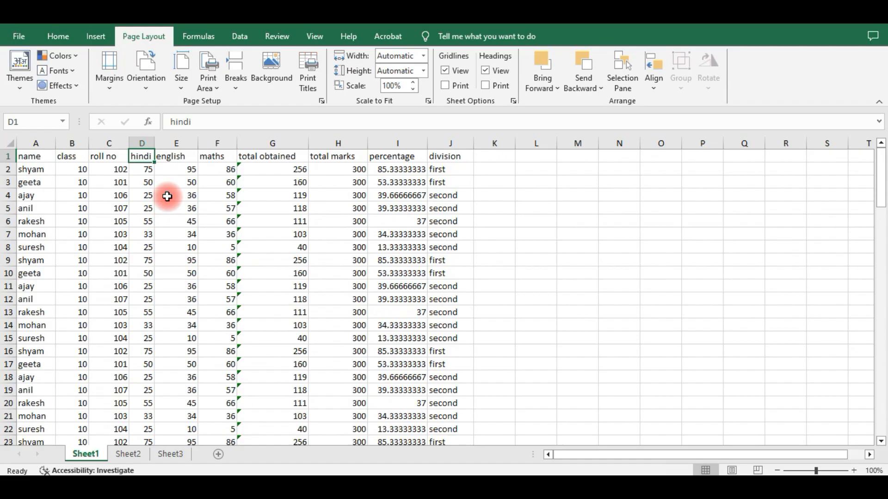
Apply the Wide margins preset to Sheet1 and check the page in print preview.
left_click(13, 64)
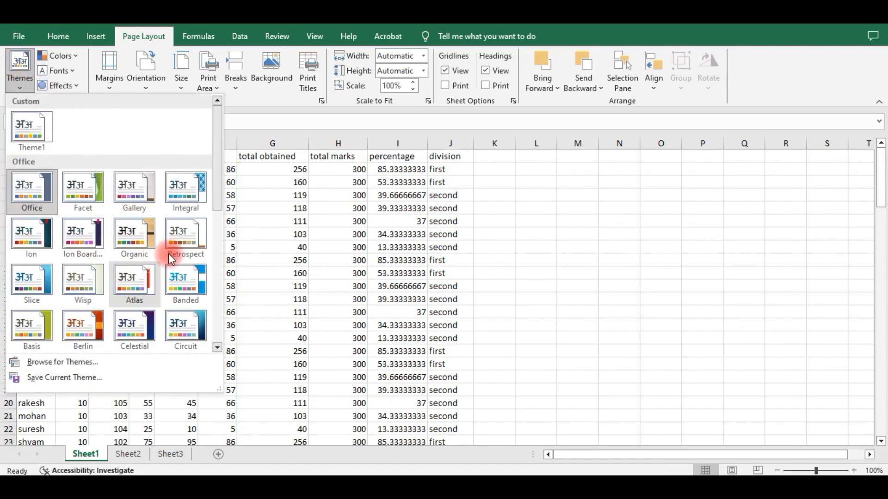
left_click(309, 227)
left_click(106, 84)
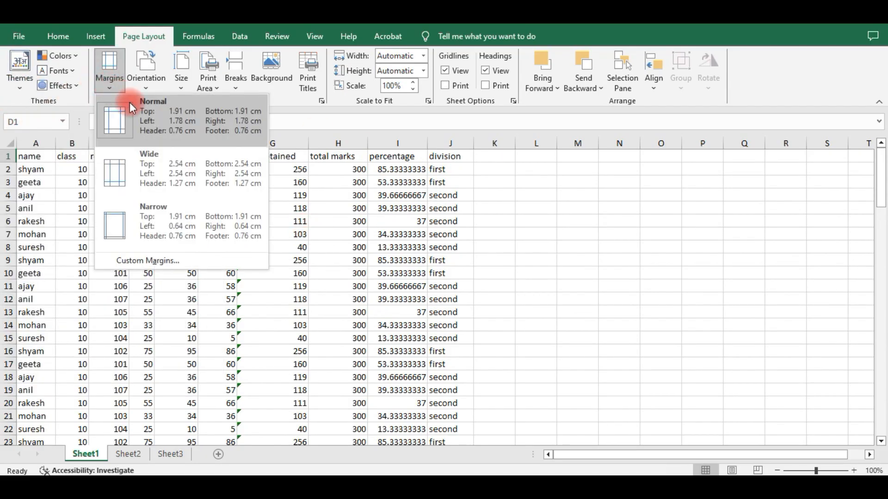
left_click(166, 177)
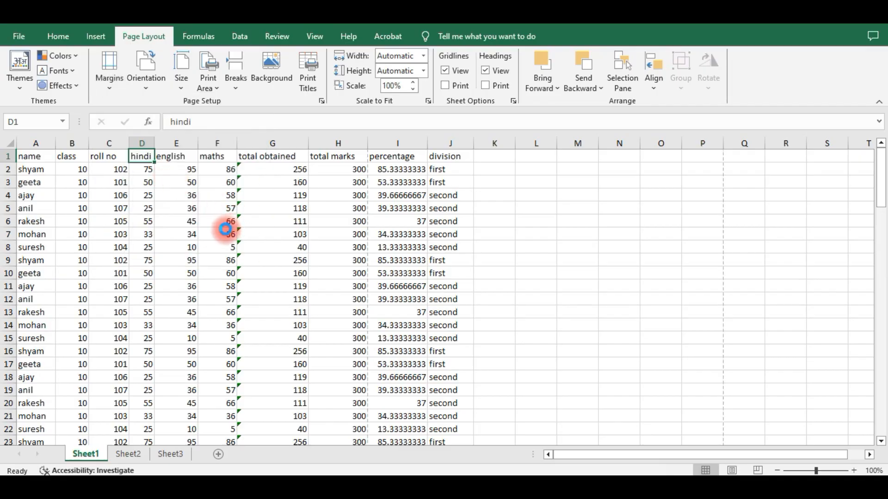
key("ctrl+p")
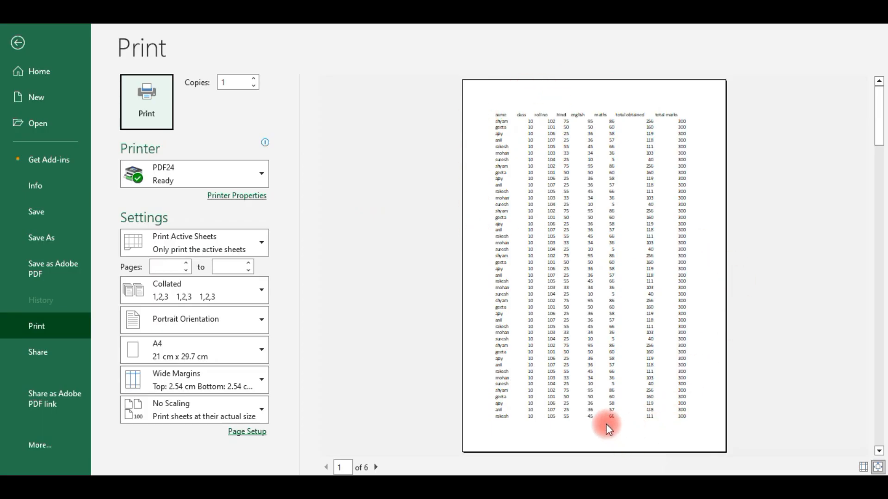
key("Escape")
Switch Sheet1 to the Narrow margins preset and check the page in print preview.
left_click(107, 83)
left_click(174, 228)
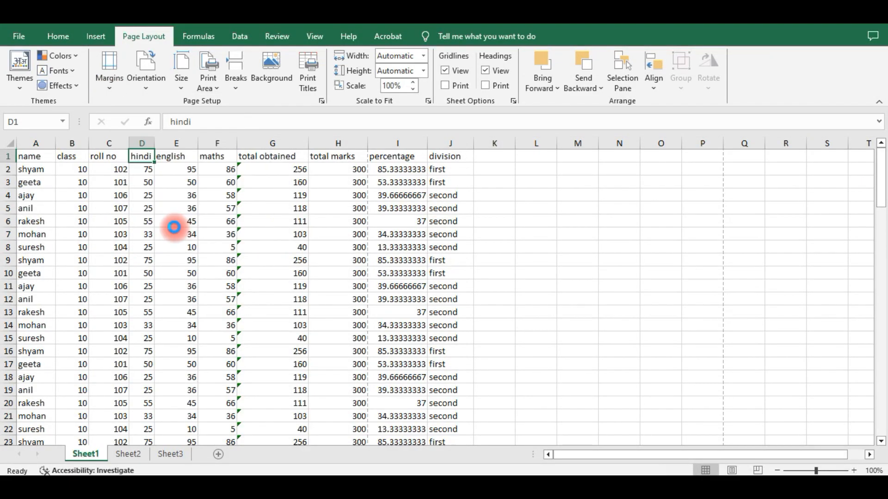
key("ctrl+p")
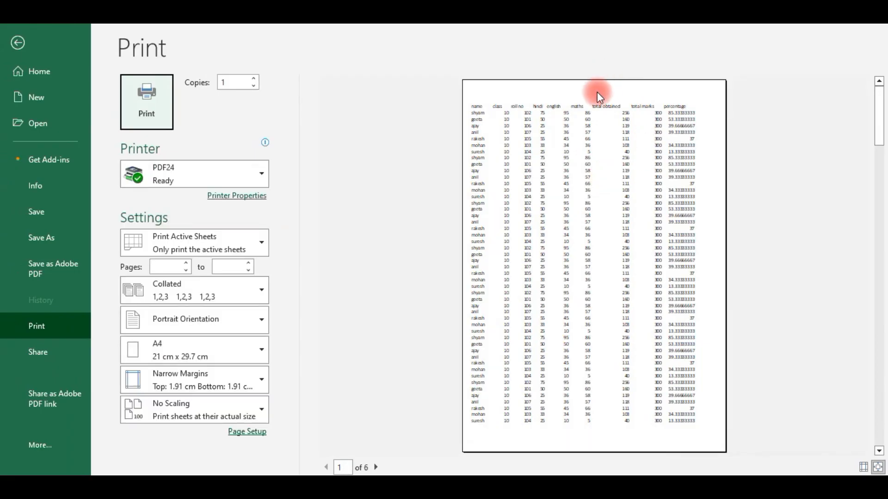
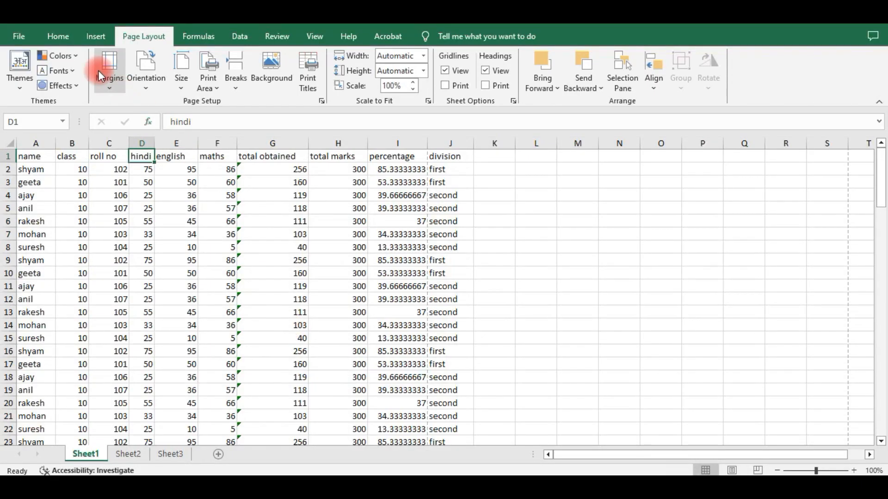
Apply the Normal margins preset to Sheet1 and view the custom margin settings without changing them.
left_click(99, 72)
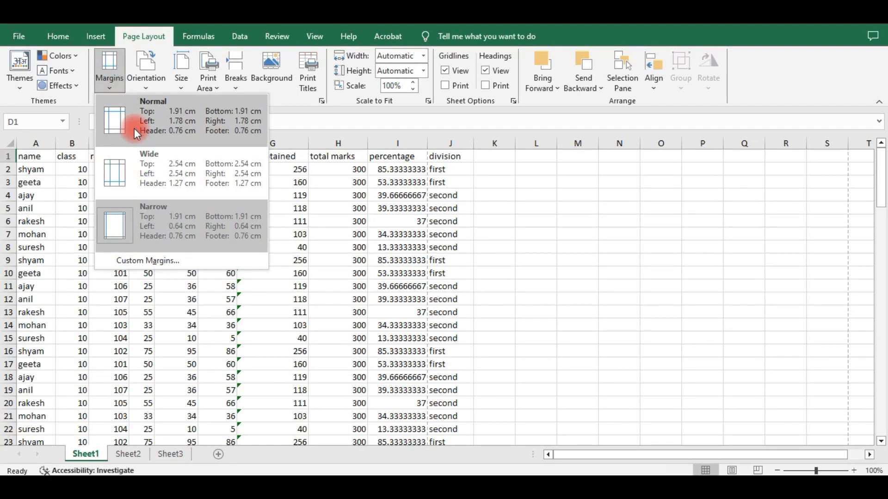
left_click(140, 88)
left_click(107, 87)
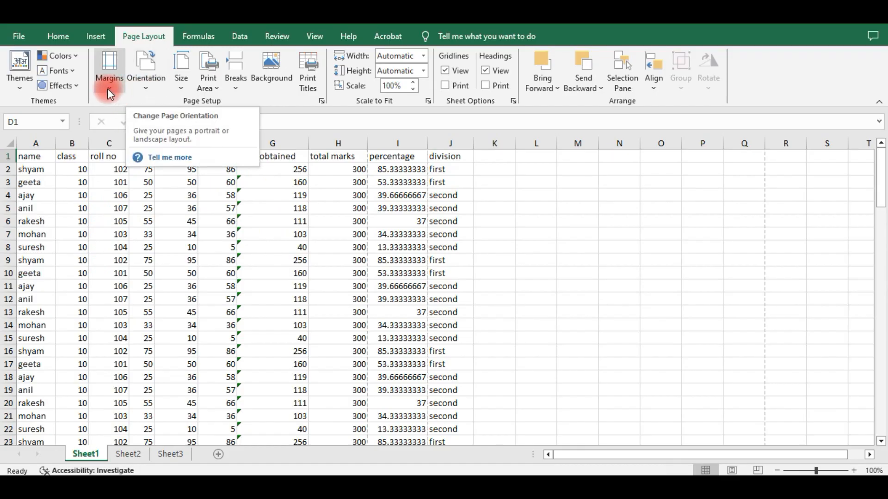
left_click(148, 261)
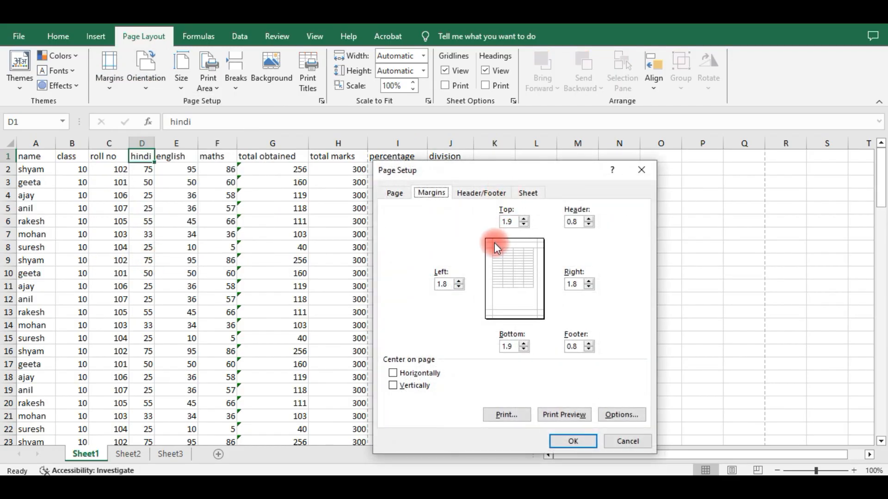
left_click(625, 442)
Try Landscape page orientation, check it in print preview, and return the sheet to Portrait.
left_click(140, 72)
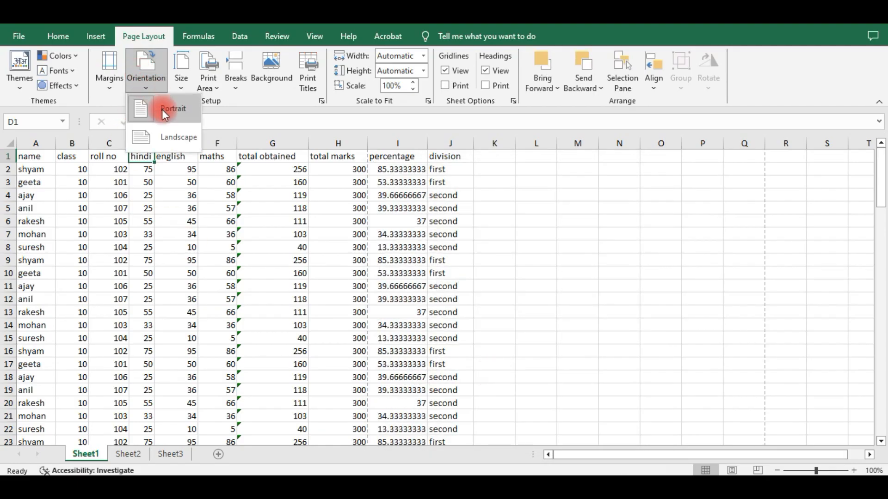
left_click(163, 112)
left_click(145, 72)
left_click(164, 137)
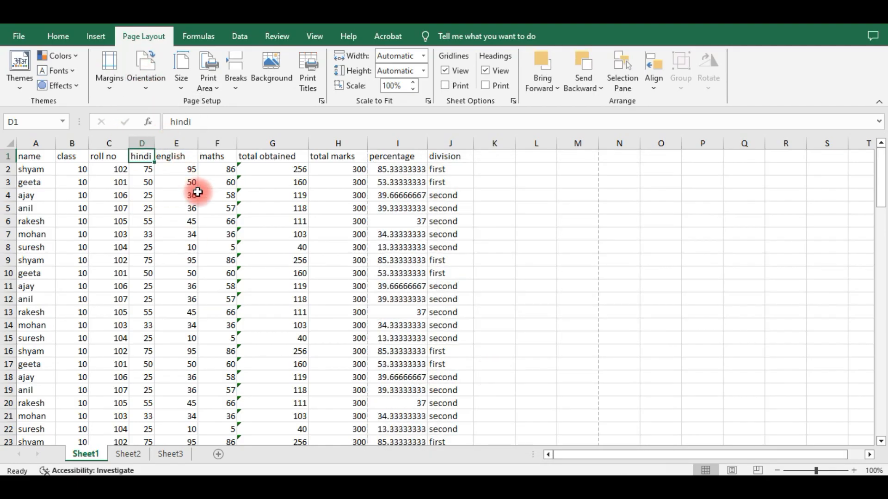
key("ctrl+p")
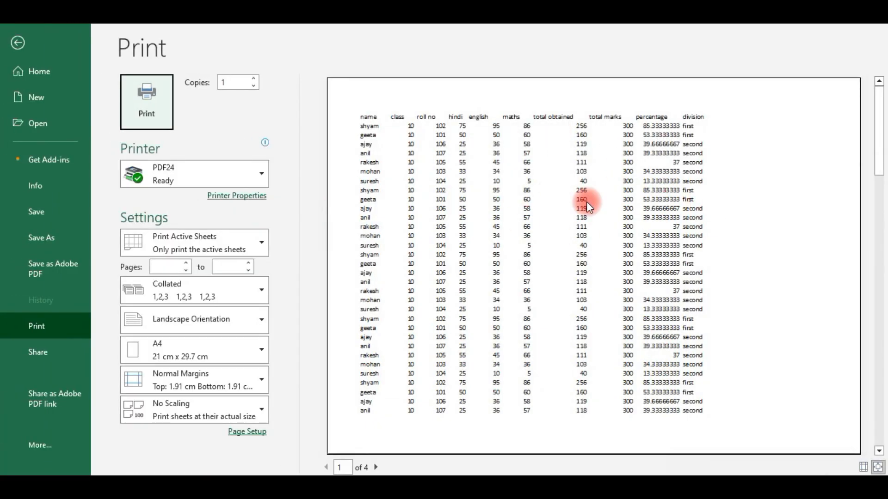
key("Escape")
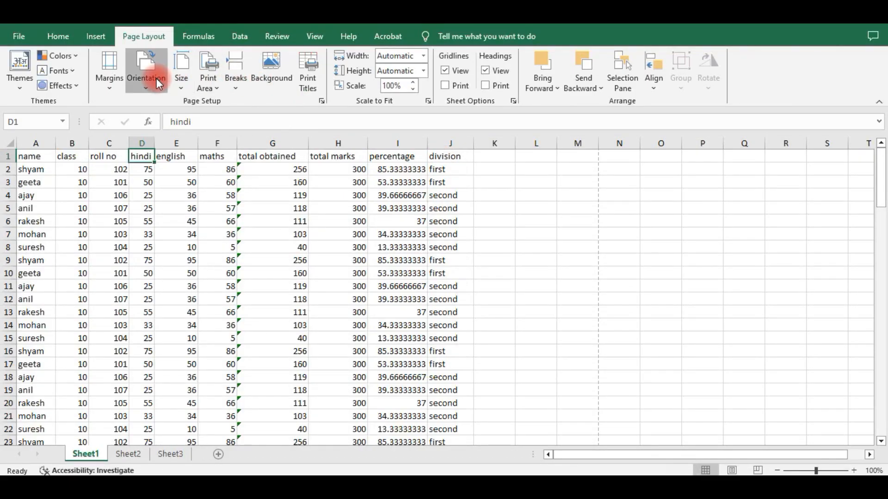
left_click(159, 84)
left_click(179, 114)
Try the A4 Small paper size, and set the paper size to A5 with a check in print preview.
left_click(187, 76)
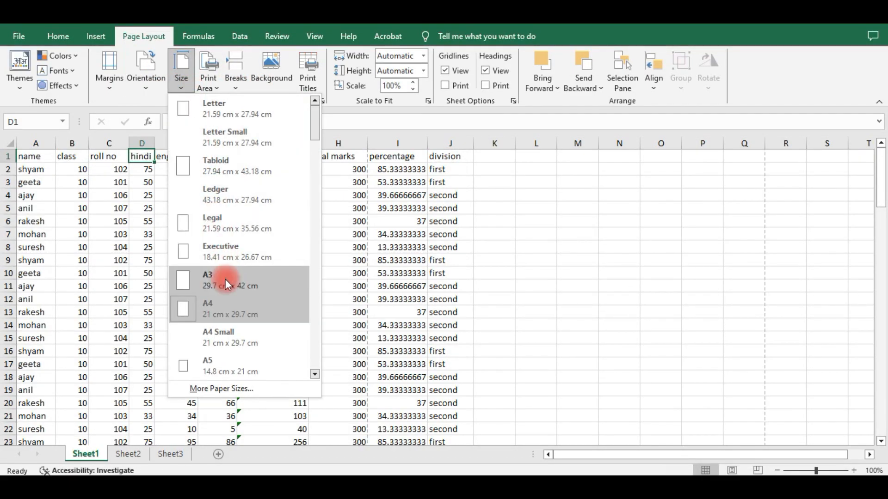
left_click(235, 337)
left_click(188, 74)
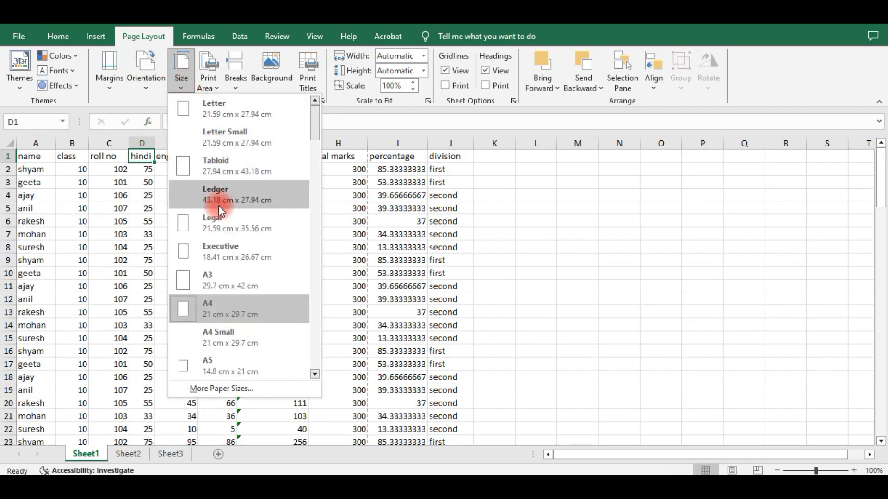
left_click(226, 366)
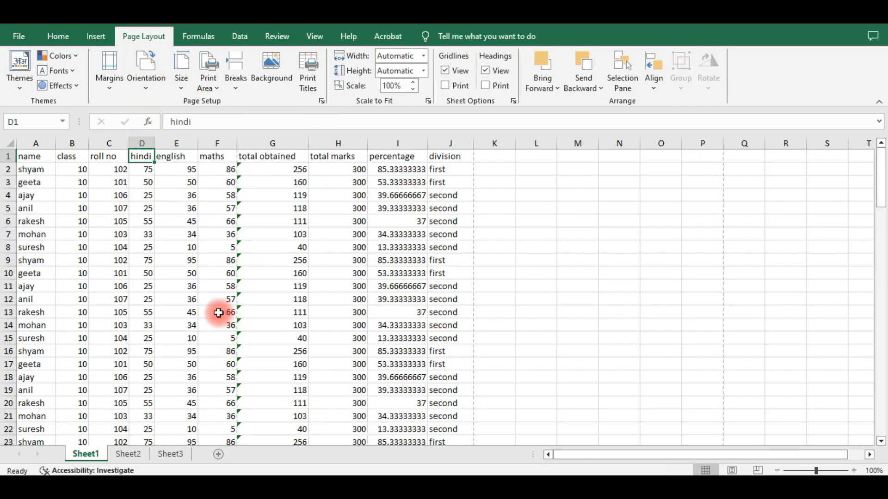
key("ctrl+p")
key("Escape")
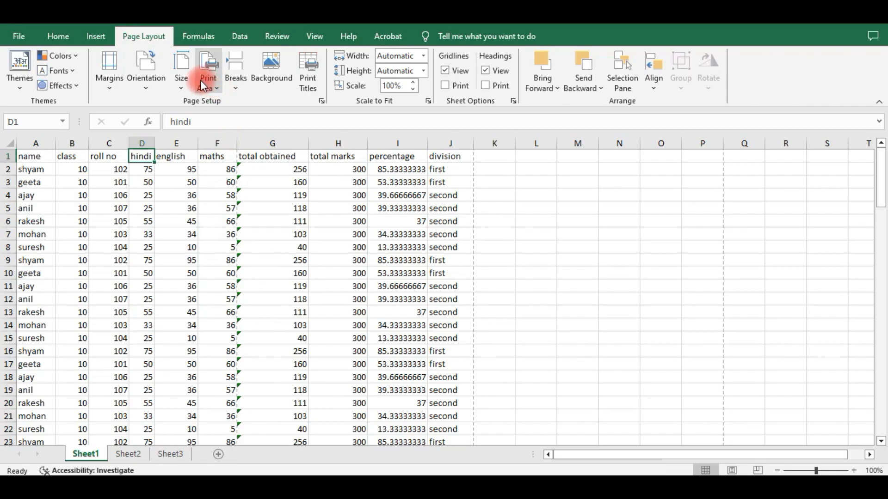
Set the paper size of Sheet1 to A4.
left_click(183, 79)
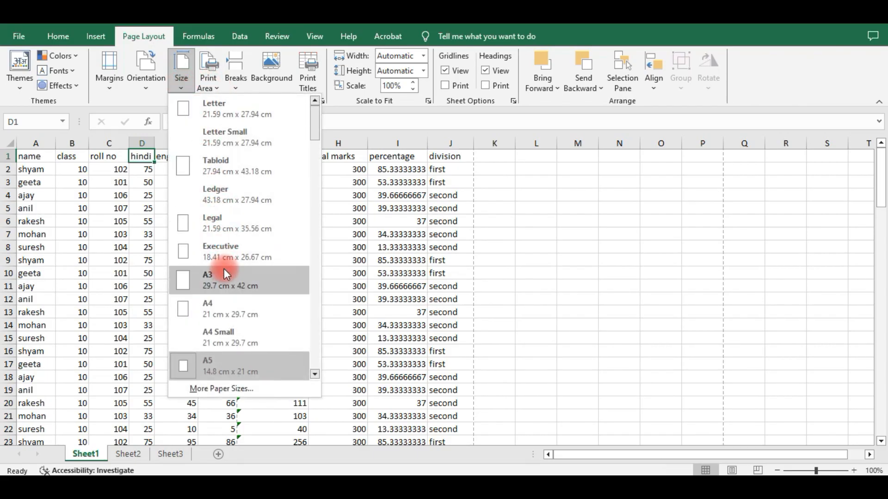
left_click(220, 309)
left_click(208, 234)
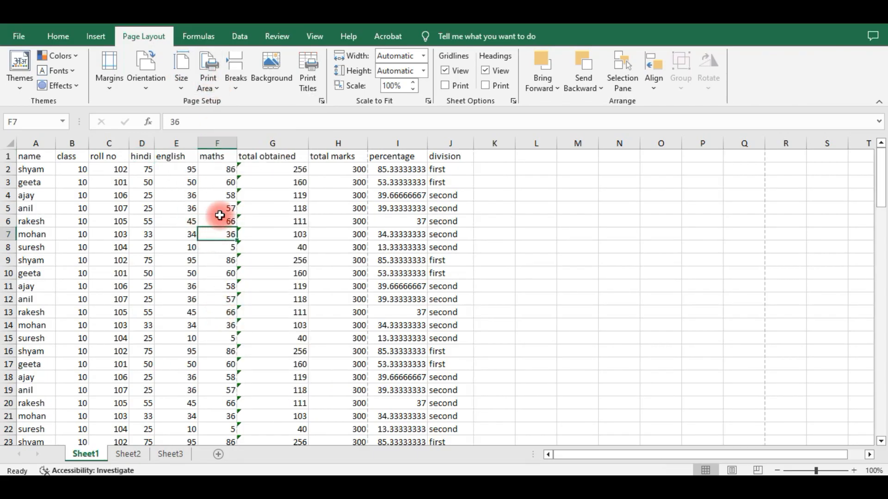
Try F4:J13 as the print area with a check in print preview, and clear that print area.
left_click_drag(218, 195, 439, 312)
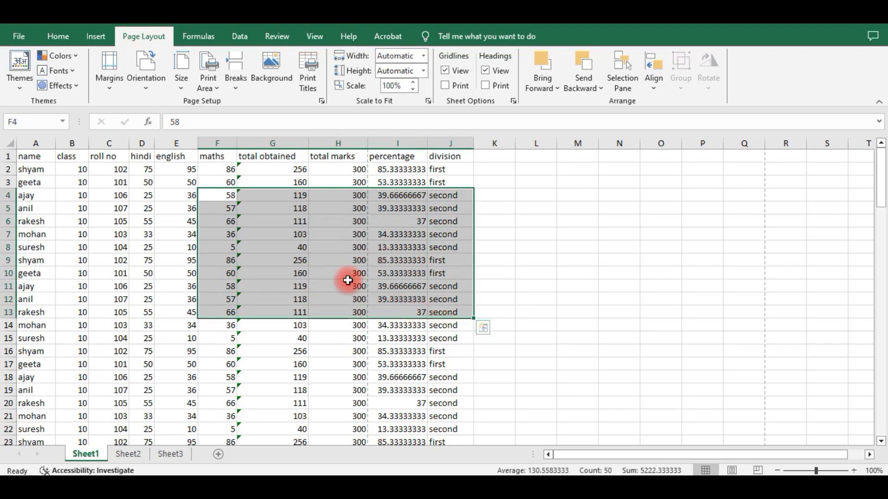
left_click(208, 84)
left_click(226, 103)
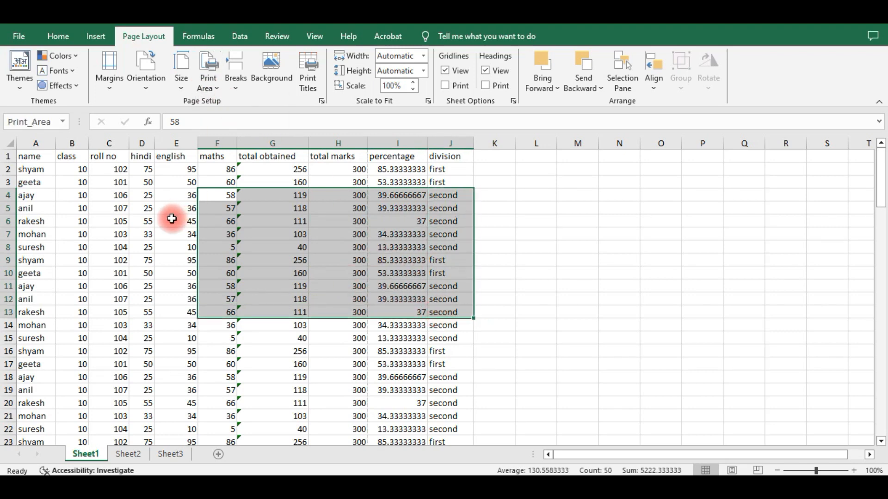
left_click(173, 220)
key("ctrl+p")
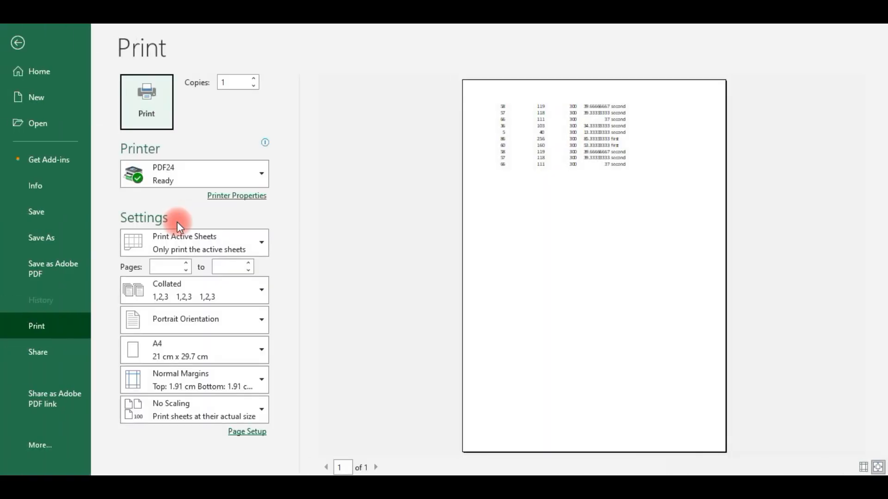
key("Escape")
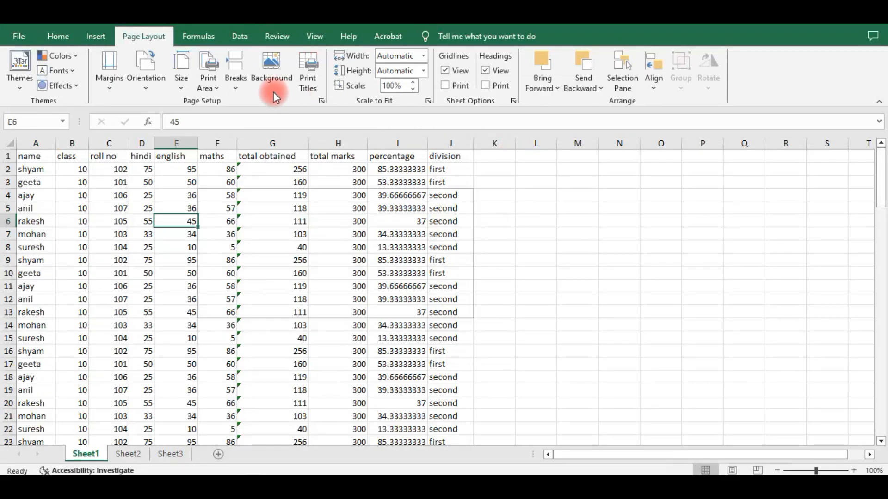
left_click(217, 86)
left_click(239, 119)
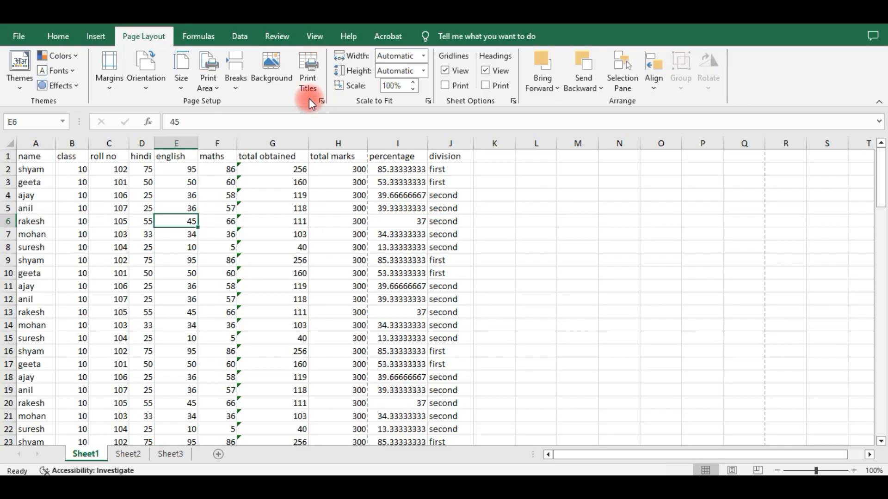
Set the print area to G6:J13 in the Page Setup sheet settings and check it in print preview.
left_click(309, 82)
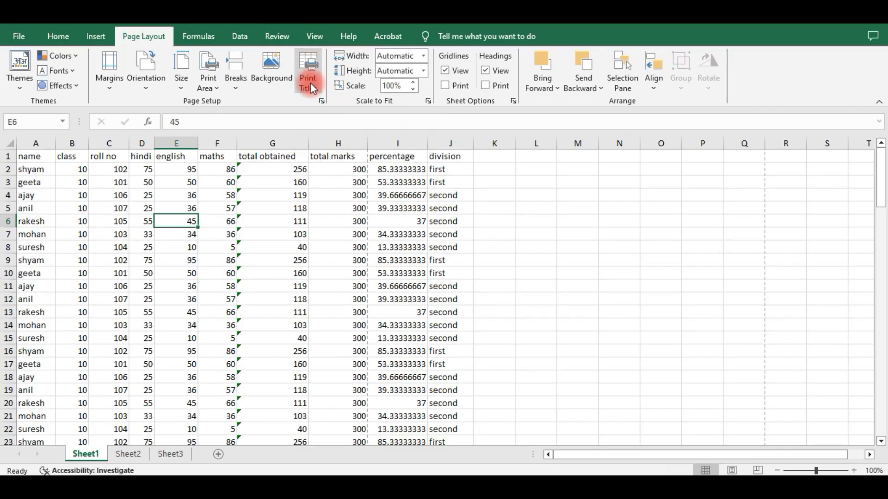
left_click_drag(518, 175, 673, 124)
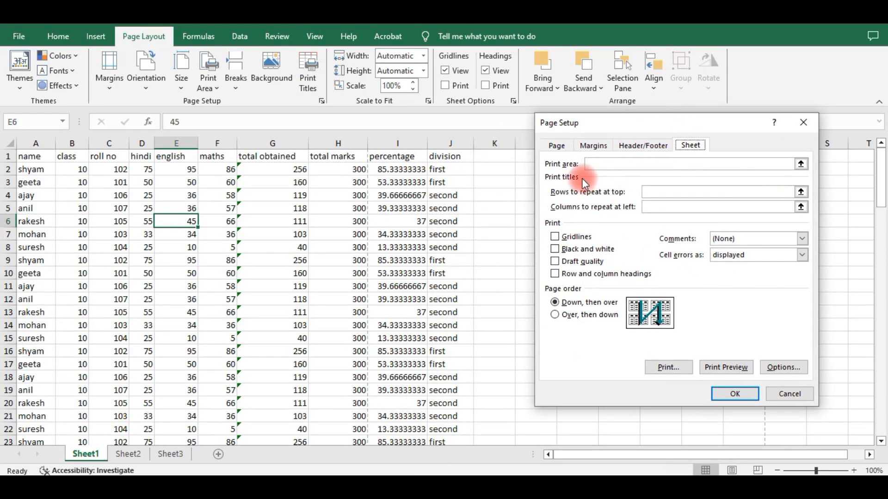
left_click_drag(272, 222, 442, 314)
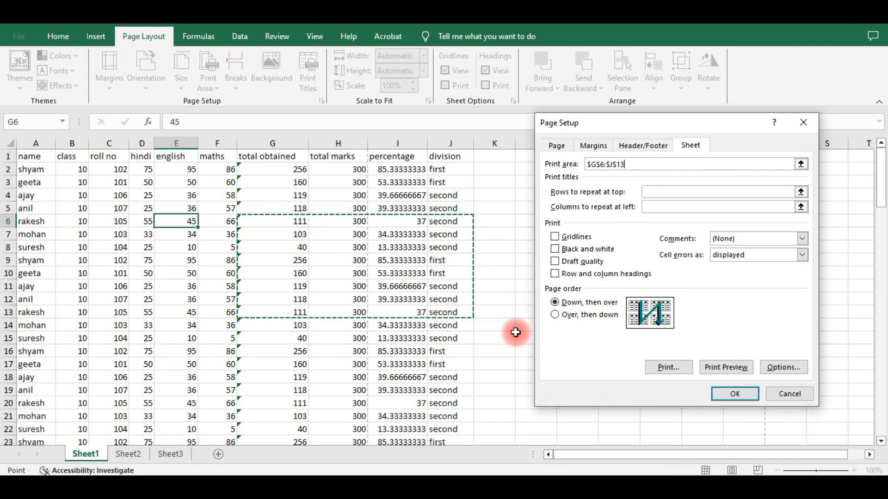
left_click(728, 368)
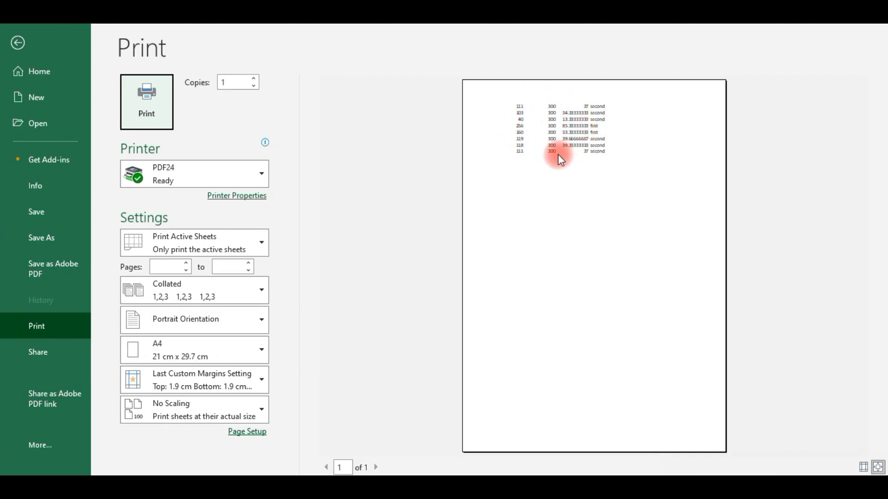
key("Escape")
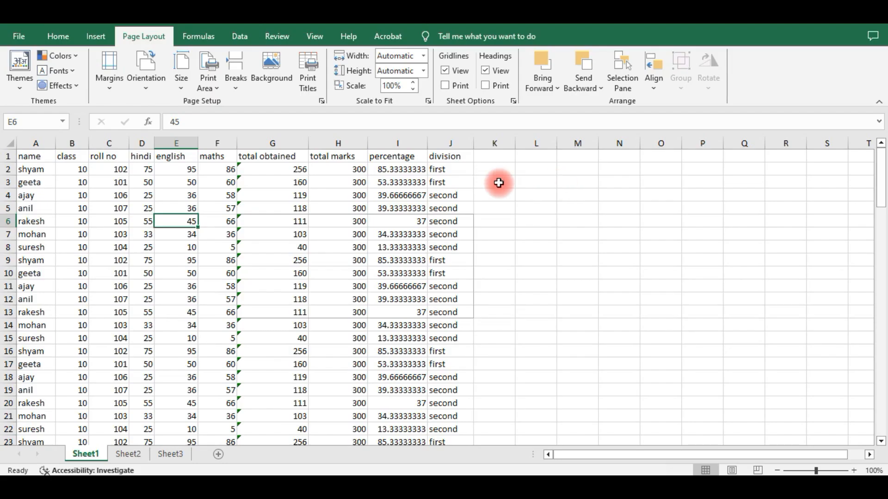
Set row 1 to repeat at top and column A to repeat at left as print titles, and check them in print preview.
left_click(307, 84)
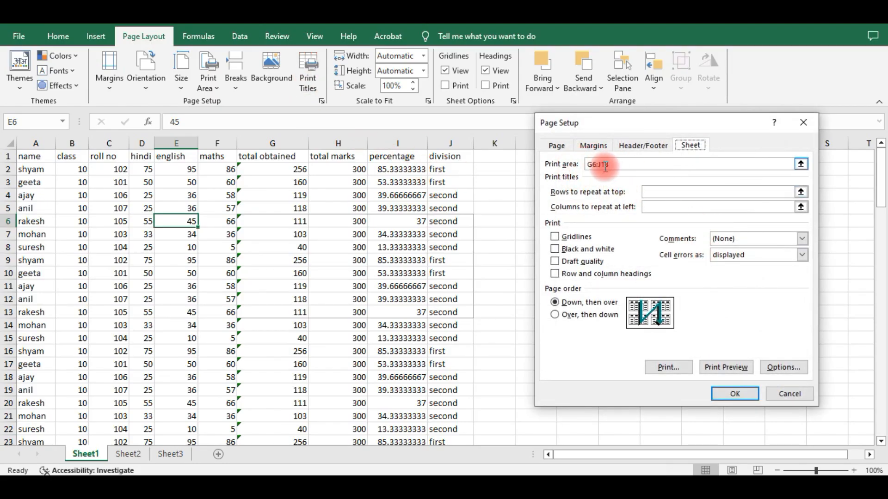
left_click(657, 193)
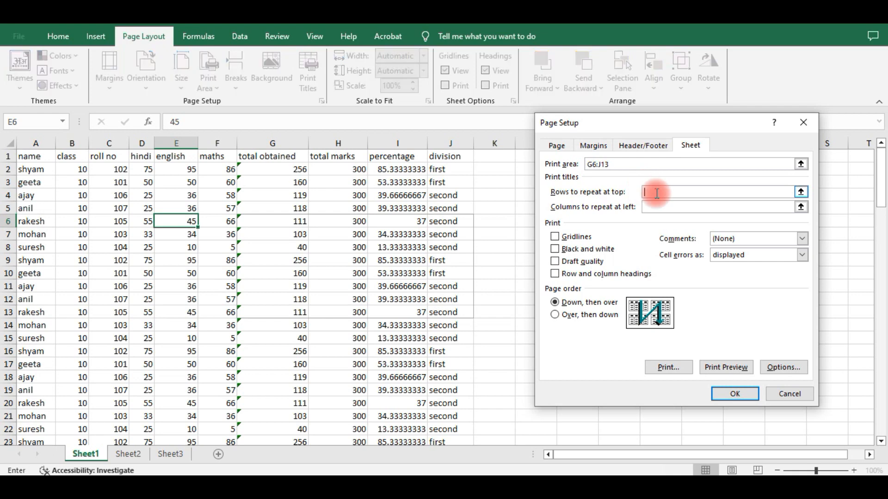
left_click(8, 156)
left_click(677, 209)
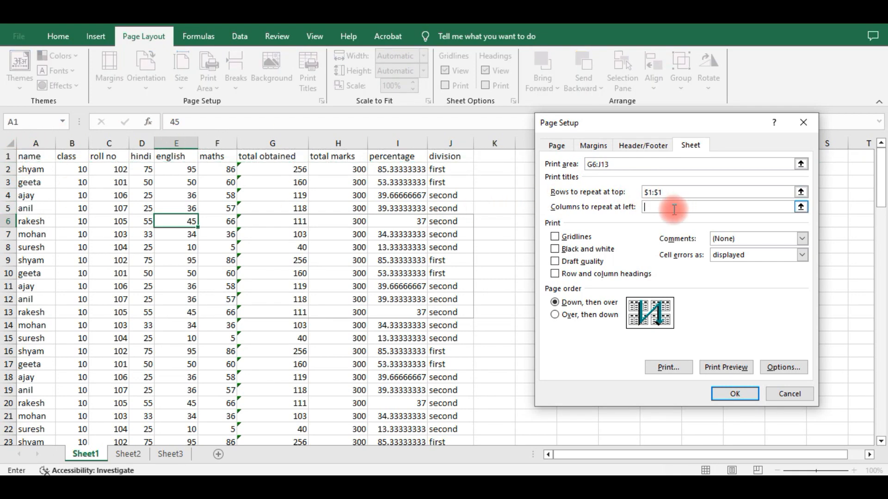
left_click(33, 144)
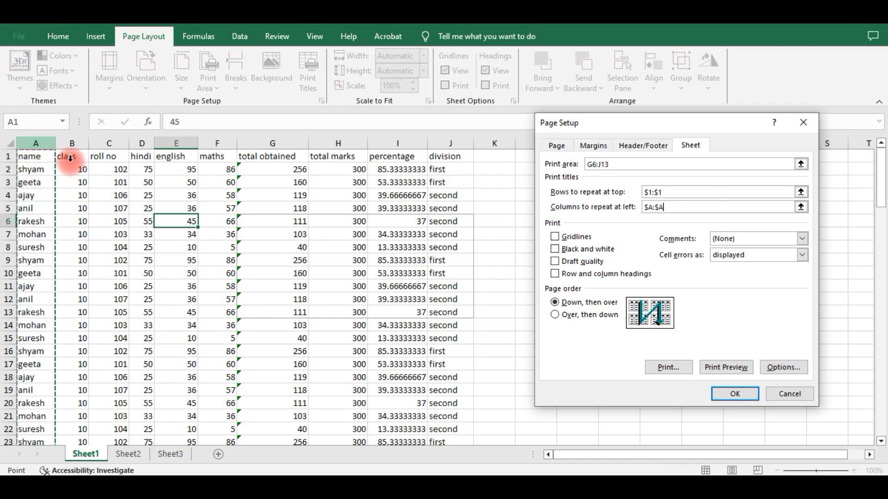
left_click(726, 364)
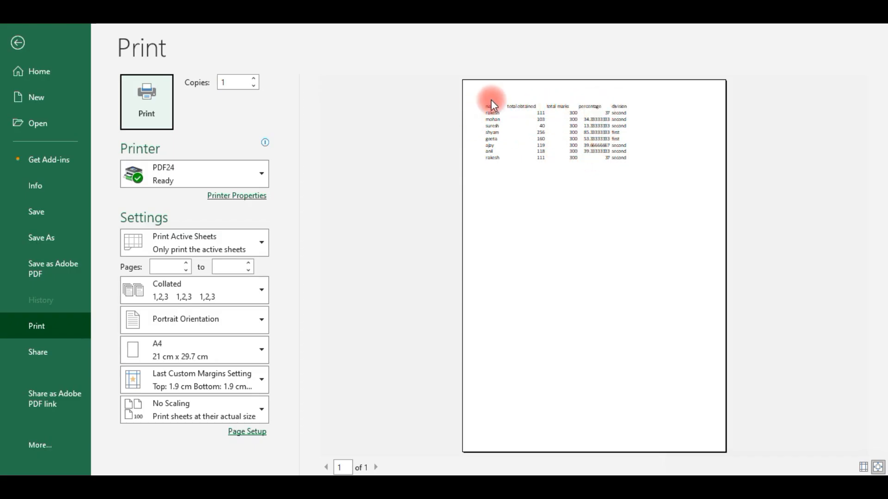
left_click(501, 194)
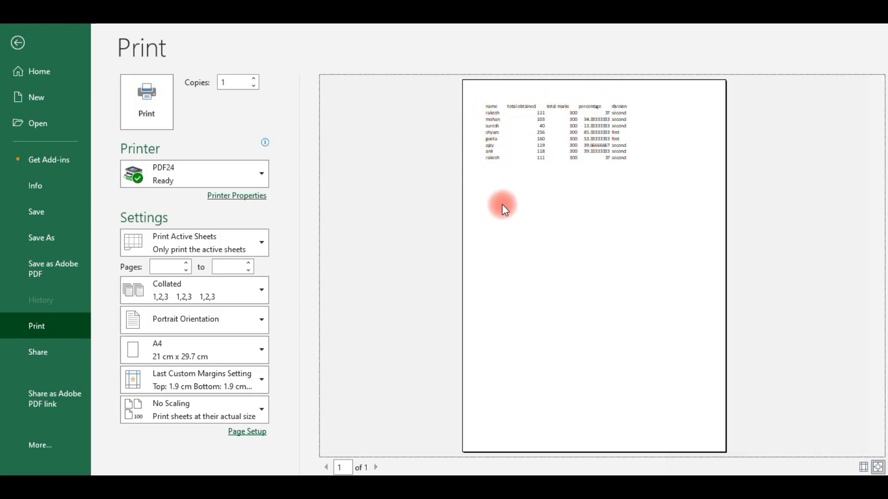
key("Escape")
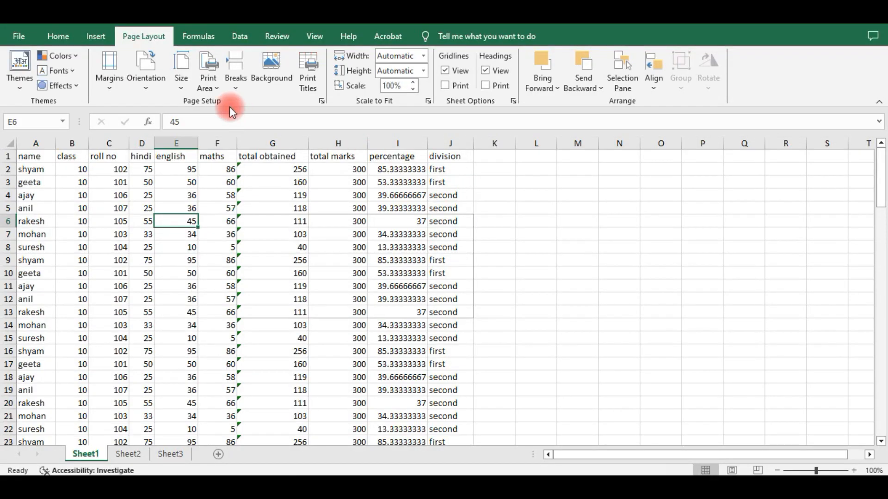
Remove the repeating row and column and the print area in Page Setup, and check the whole sheet in print preview.
left_click(309, 83)
left_click_drag(675, 209, 584, 209)
key("BackSpace")
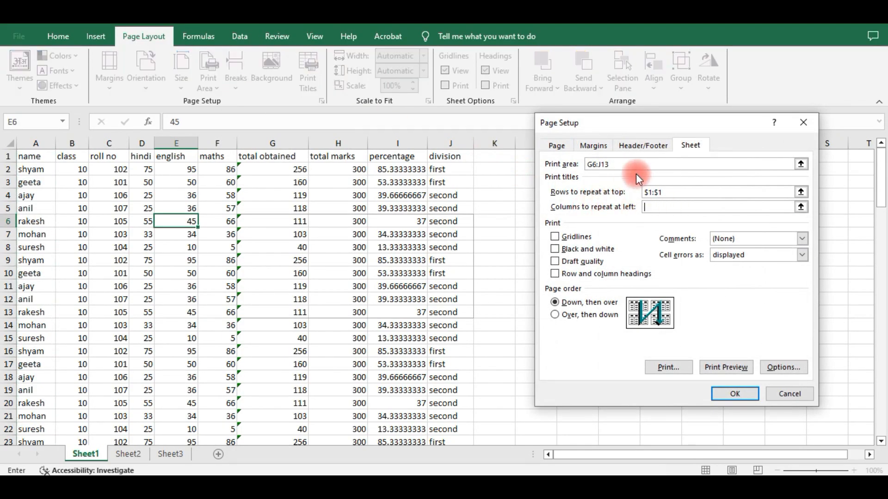
left_click_drag(676, 192, 604, 177)
key("BackSpace")
left_click(616, 163)
left_click(733, 392)
left_click(214, 208)
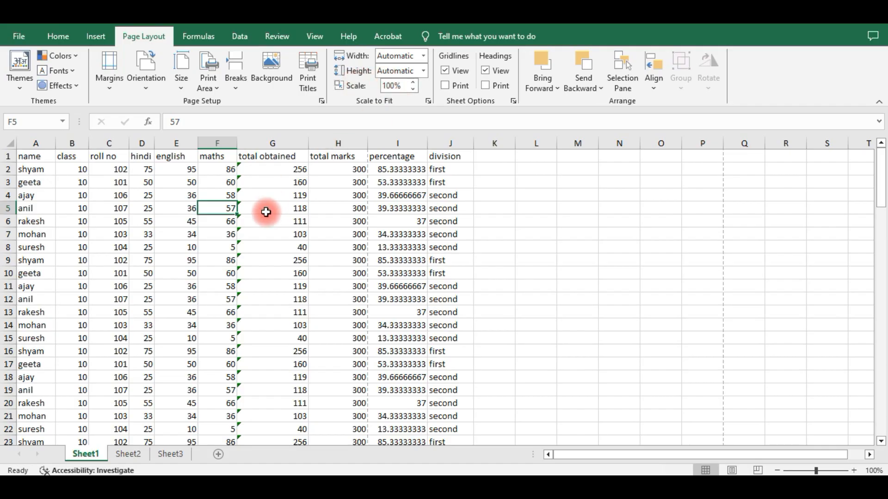
key("ctrl+p")
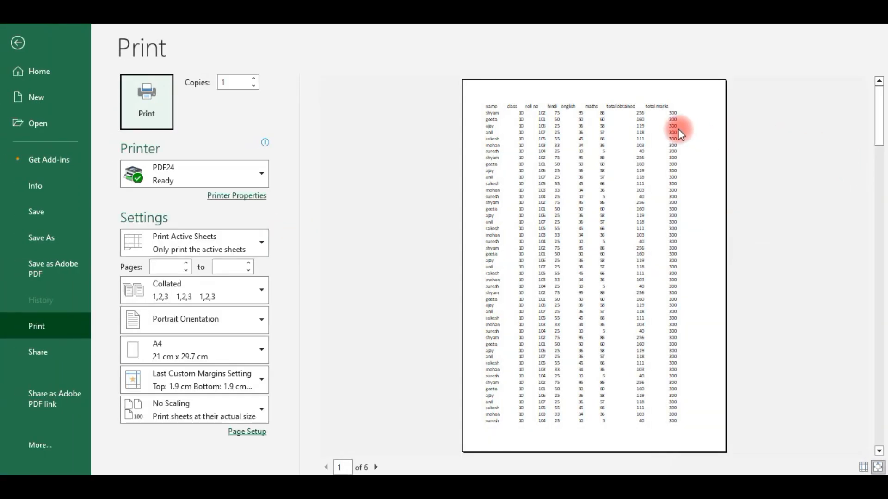
key("Escape")
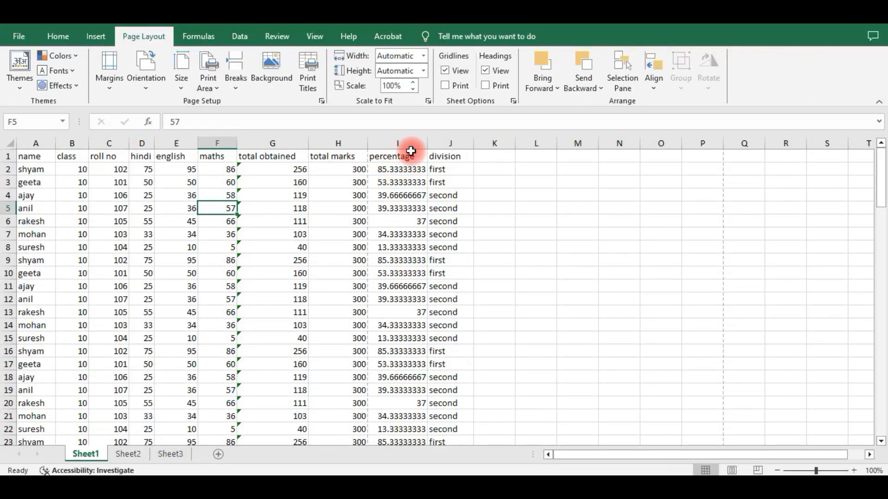
Scale the printout width to 1 page and check it in print preview.
left_click(423, 56)
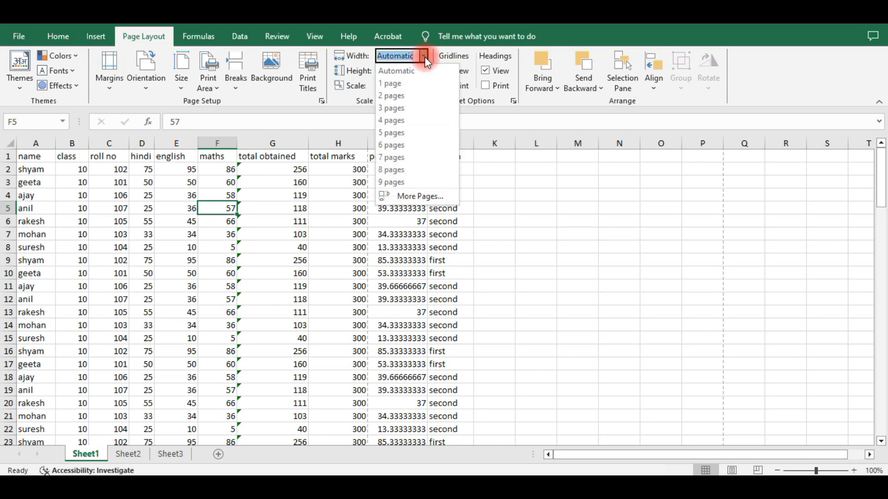
left_click(414, 83)
left_click(333, 249)
key("ctrl+p")
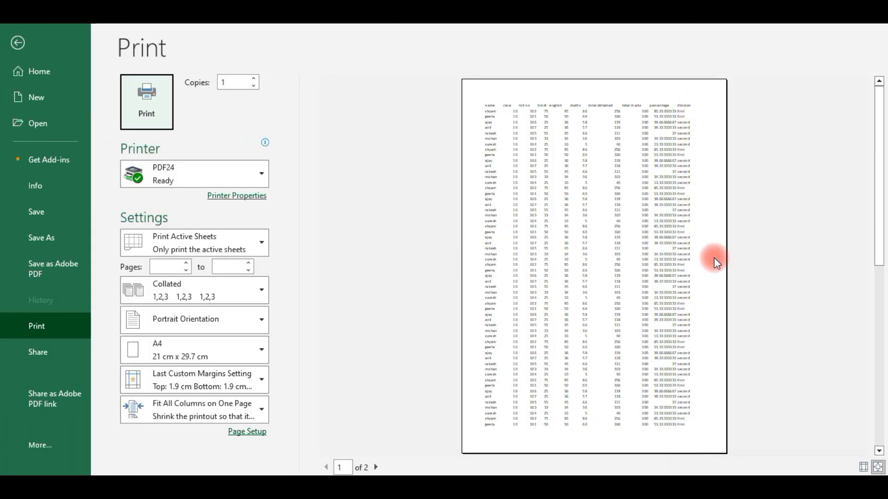
key("Escape")
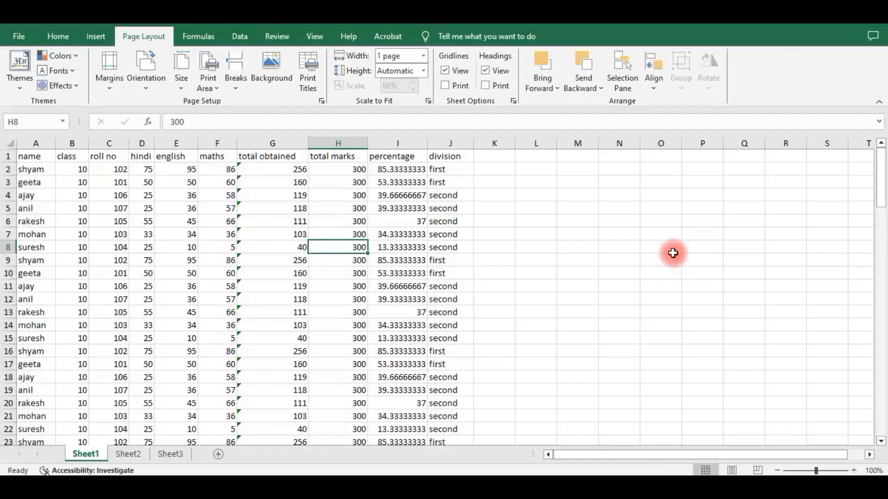
Scale the printout height to 1 page and check the sheet in print preview.
left_click(424, 71)
left_click(411, 100)
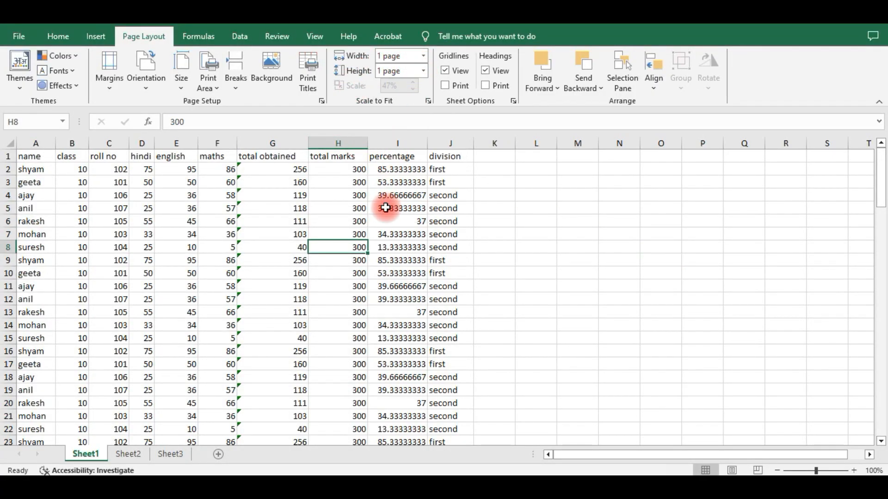
key("ctrl+p")
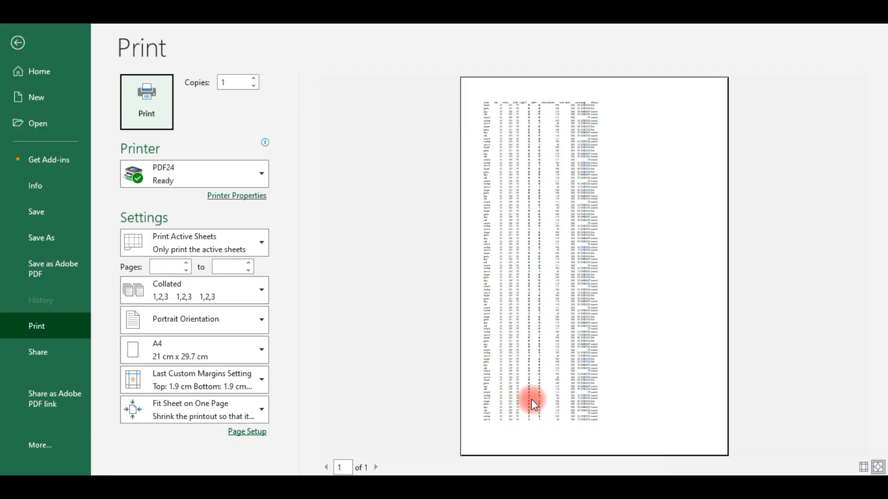
key("Escape")
Return the printout width and height to Automatic and set the scale to 100%.
left_click(424, 70)
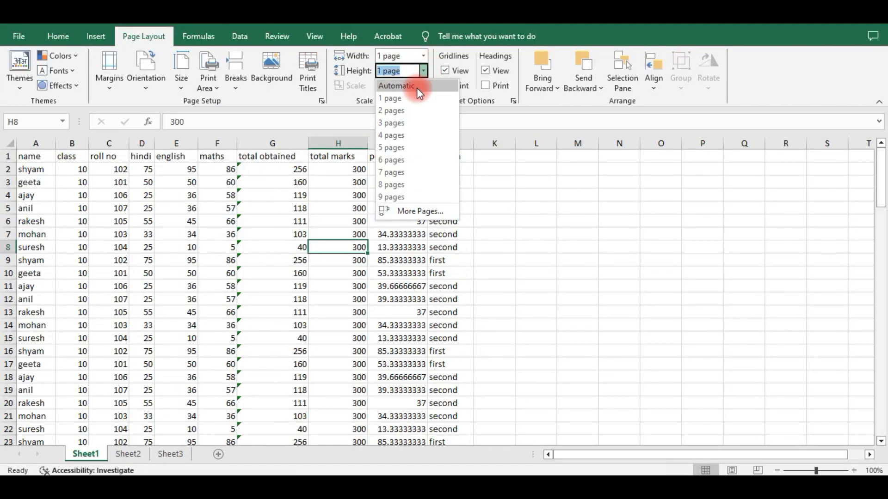
left_click(417, 86)
left_click(424, 58)
left_click(423, 70)
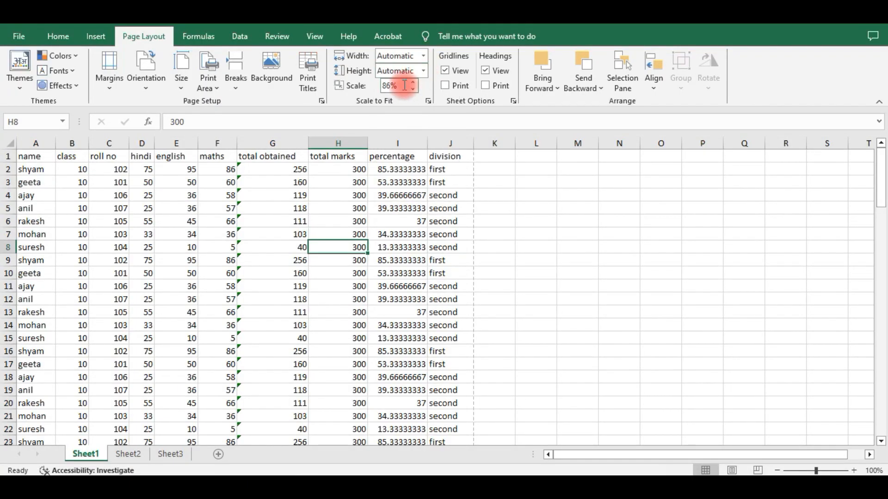
type("100")
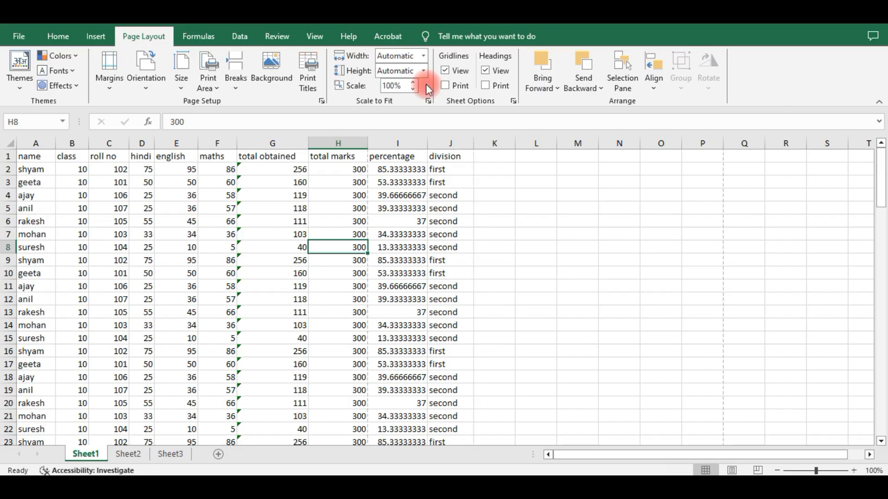
Try a print scale of 20%, and set the scale to 200% with a check in print preview.
left_click(404, 80)
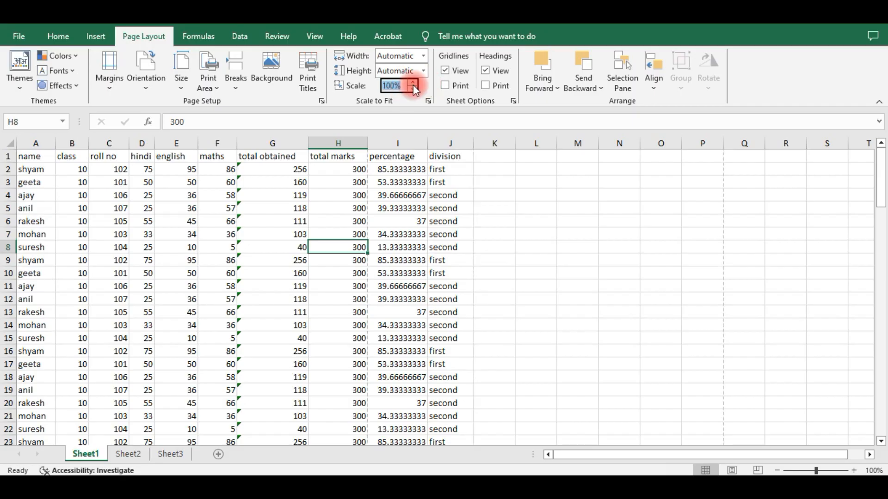
type("20")
left_click(356, 182)
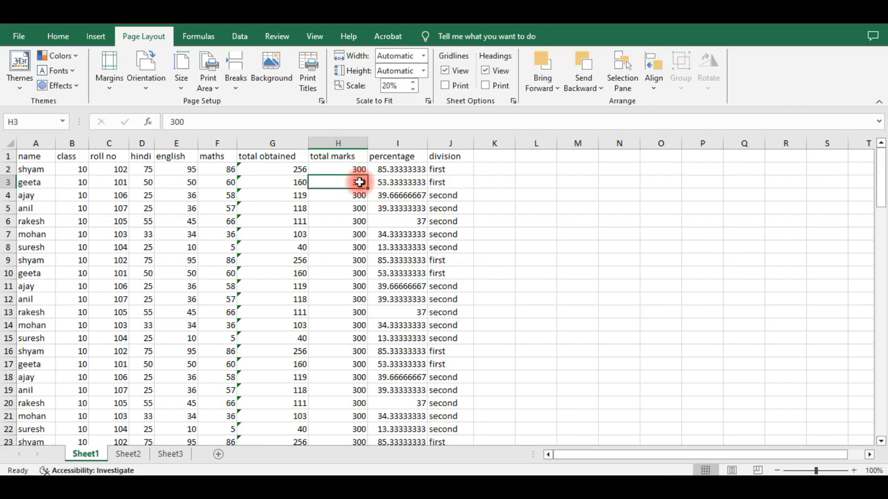
key("ctrl+p")
key("Escape")
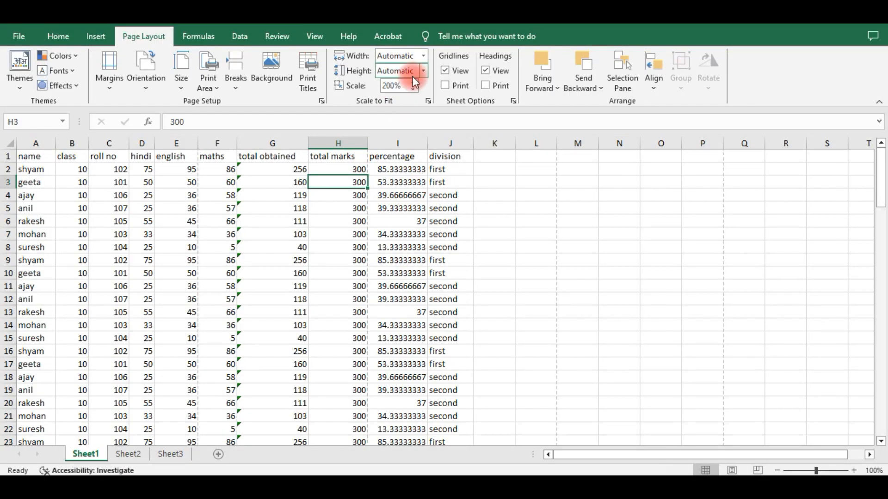
key("ctrl+p")
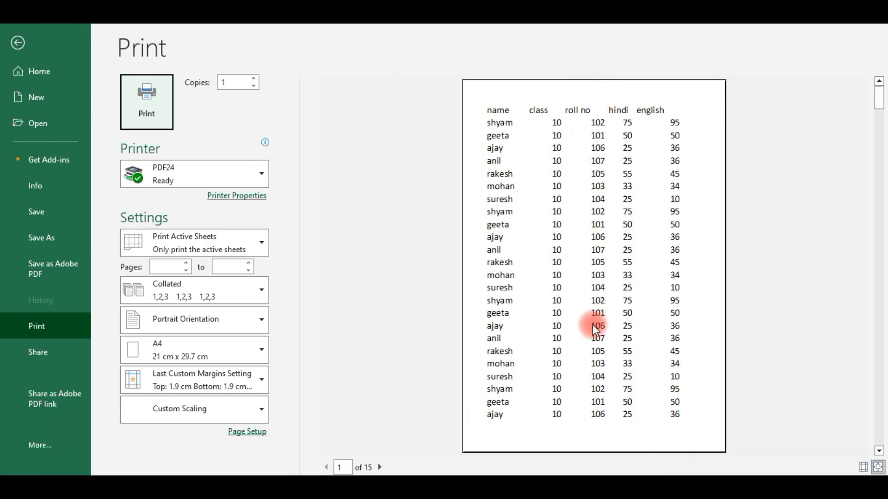
key("Escape")
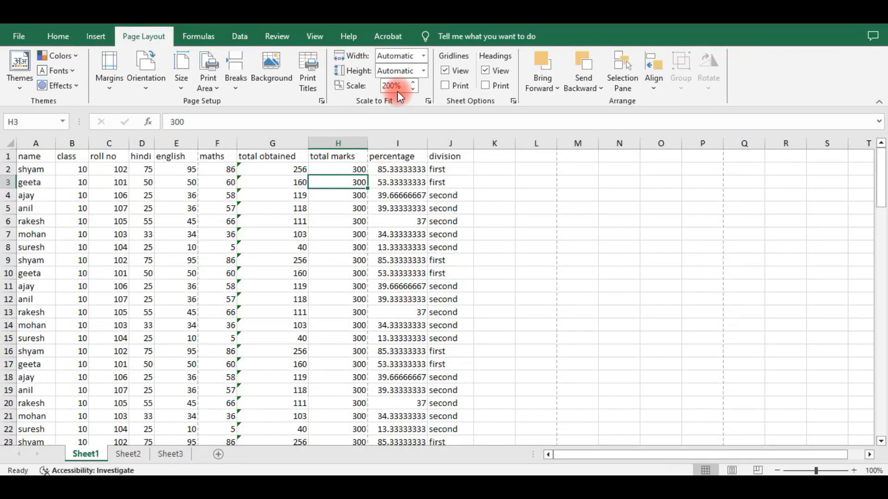
Set the print scale of Sheet1 to 100%.
type("100")
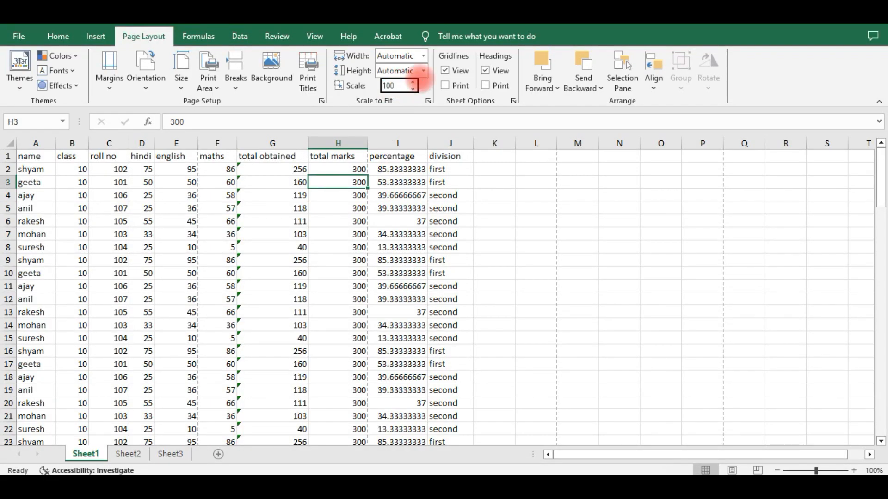
left_click(341, 234)
Hide and reshow the sheet's gridlines, and check the print preview with gridline printing enabled.
left_click(466, 71)
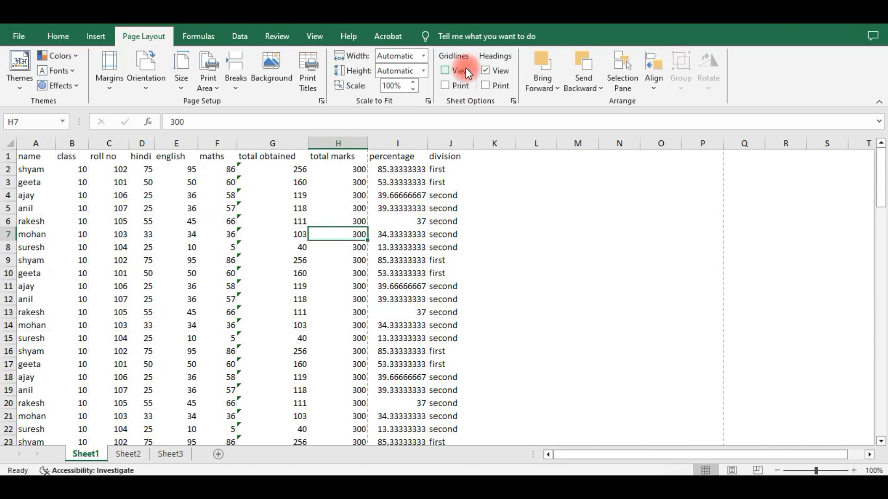
left_click(466, 70)
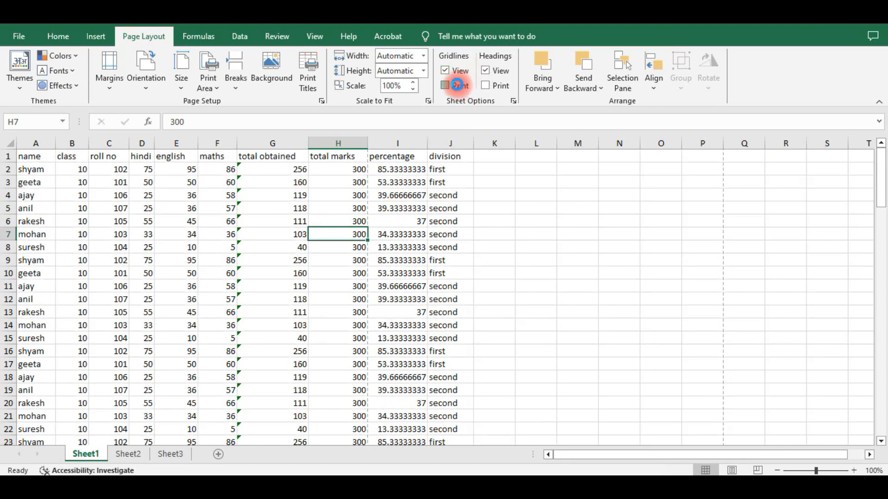
key("ctrl+p")
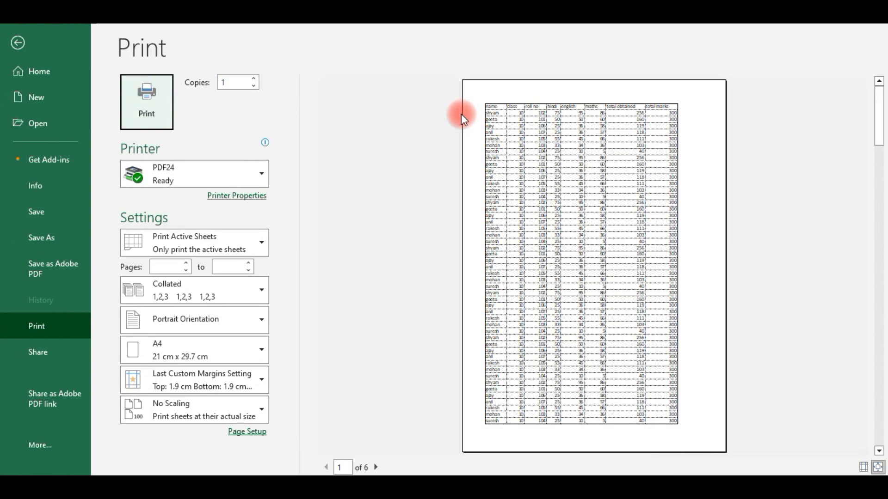
key("Escape")
Hide and reshow the row and column headings, and check the print preview with heading printing temporarily enabled.
left_click(498, 72)
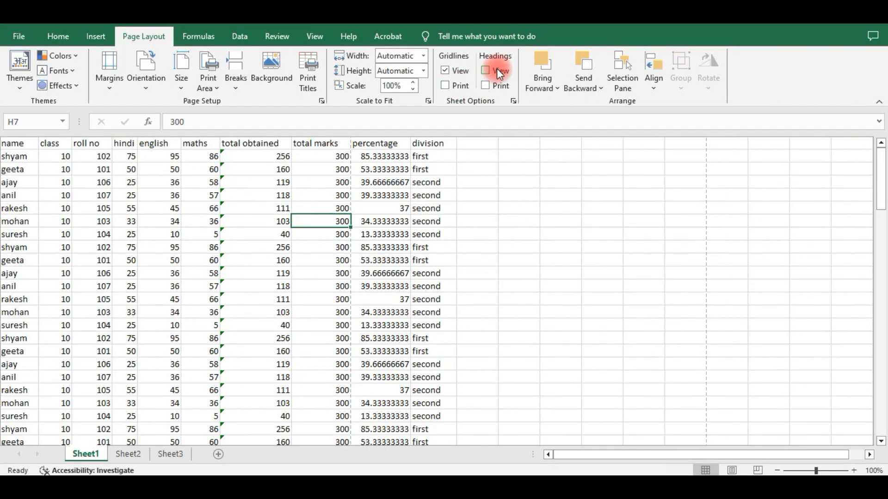
left_click(497, 69)
left_click(498, 84)
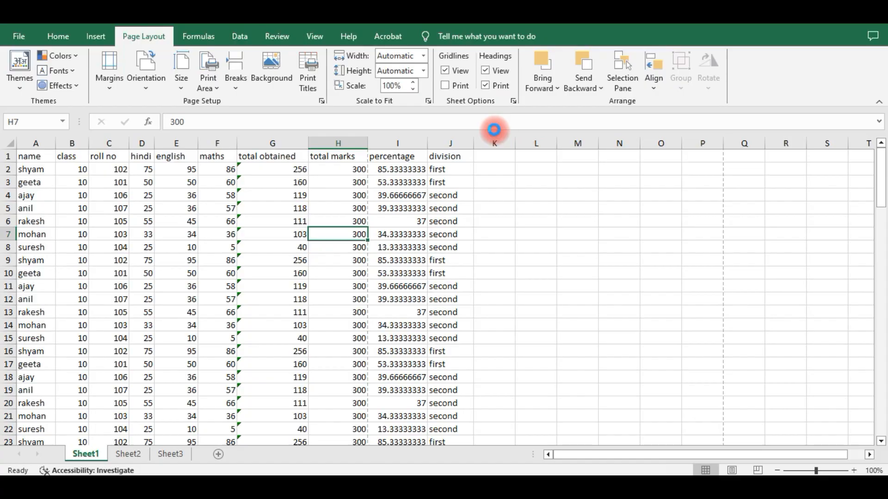
key("ctrl+p")
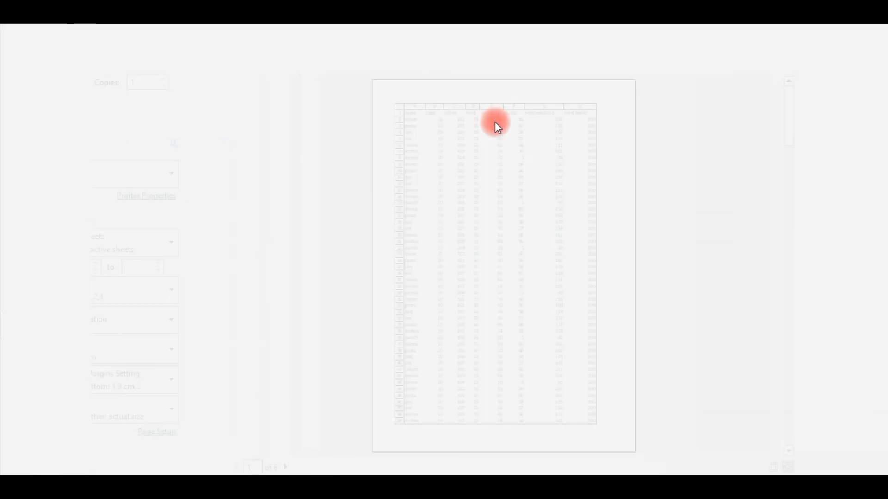
left_click(499, 86)
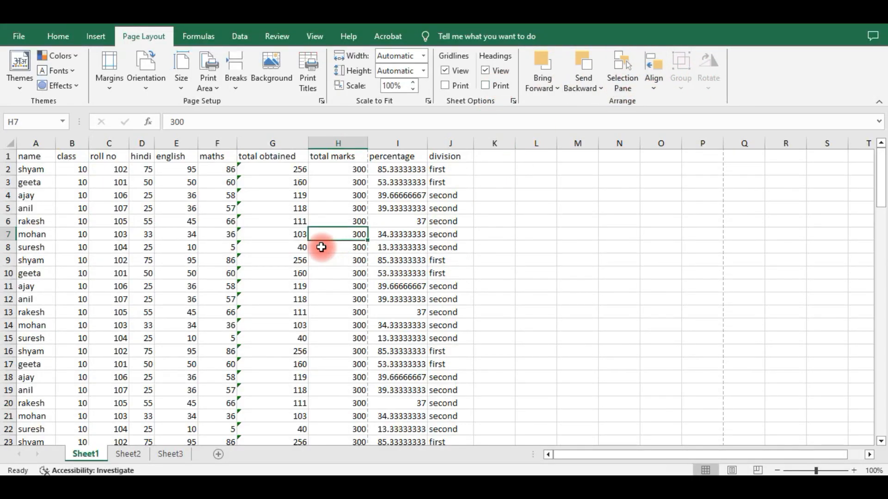
left_click(271, 234)
left_click(200, 37)
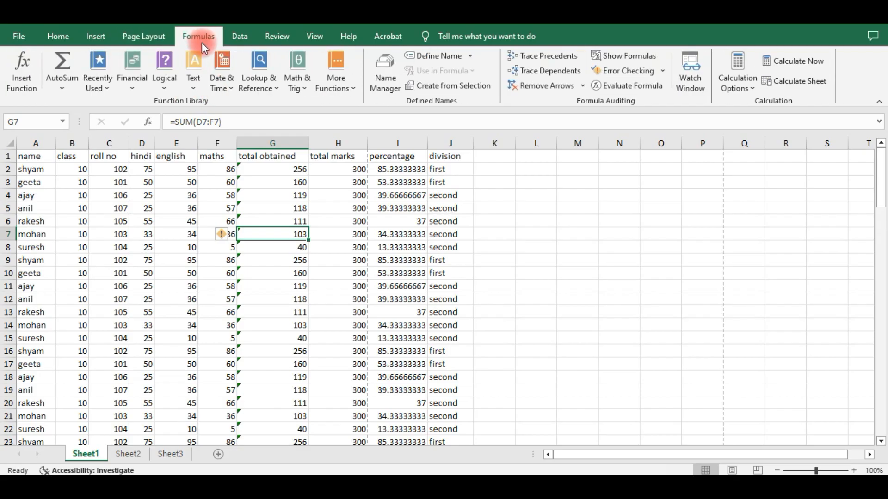
left_click(191, 222)
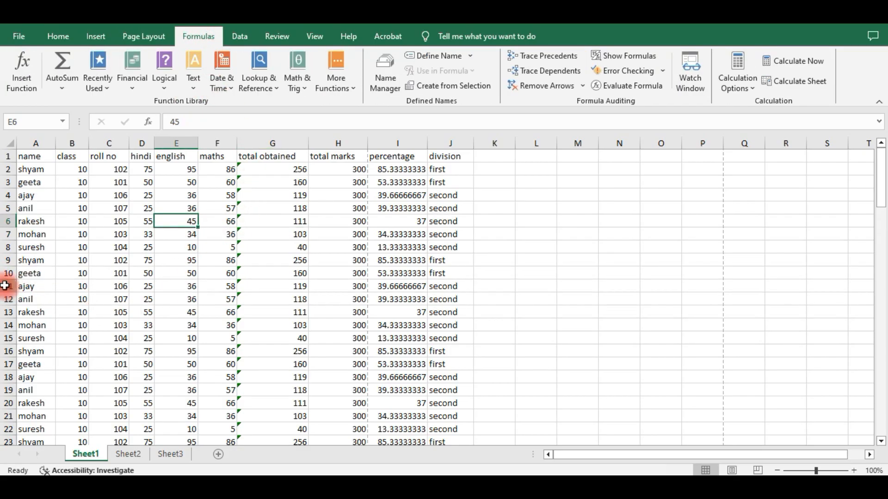
Clear the contents of every row from row 11 downward.
left_click(5, 286)
key("ctrl+shift+Down")
key("Delete")
key("ctrl+Up")
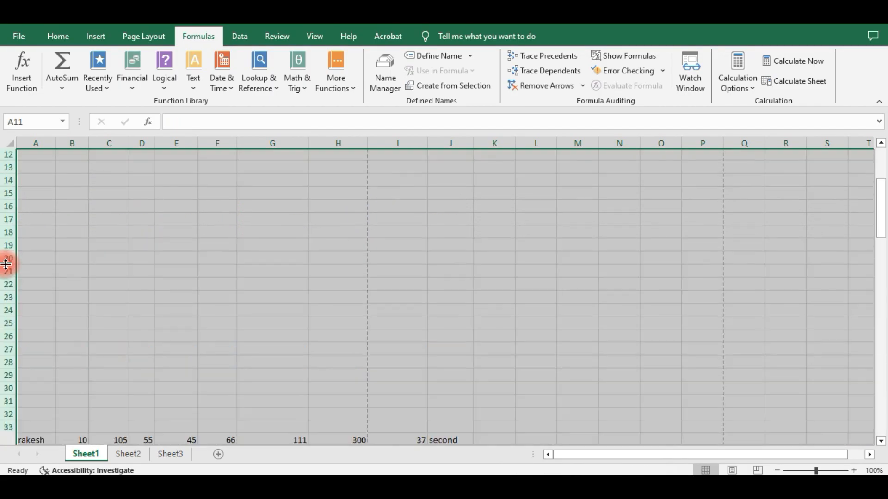
Enter =SUM(D7:D10,F7:F9,G6:G8) in cell F13 to add three separate ranges.
left_click(216, 313)
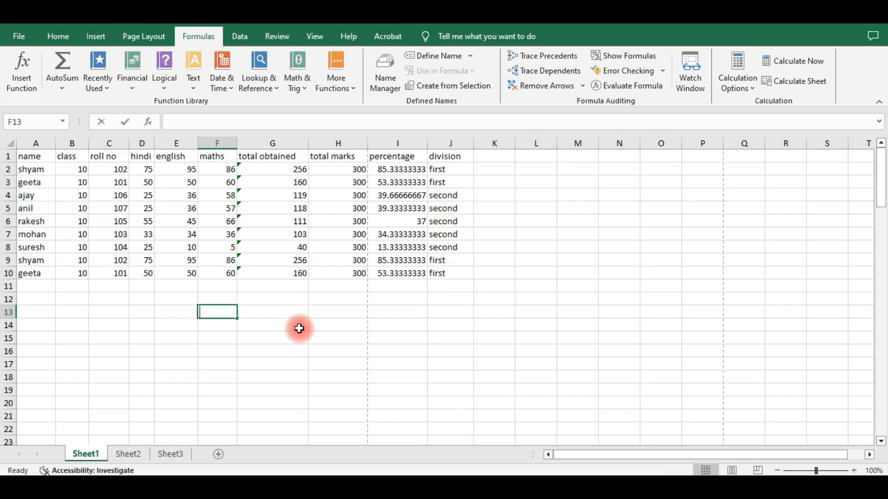
type("=sum")
key("Tab")
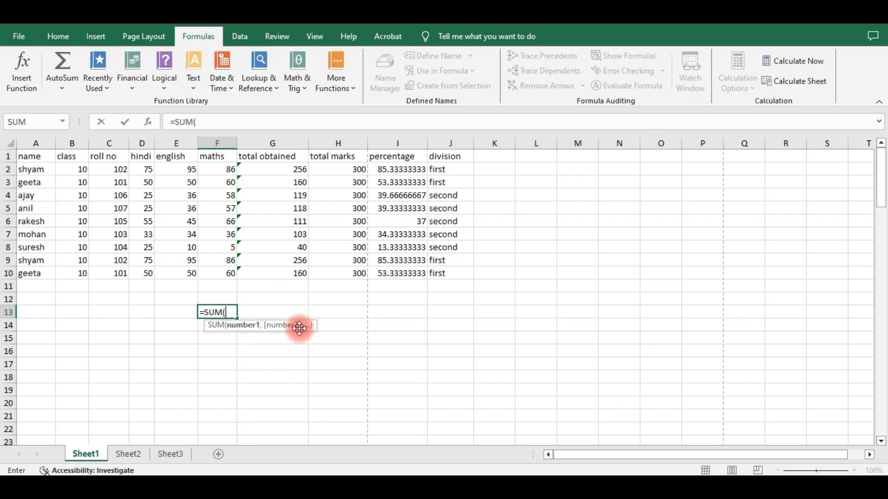
left_click_drag(143, 235, 145, 274)
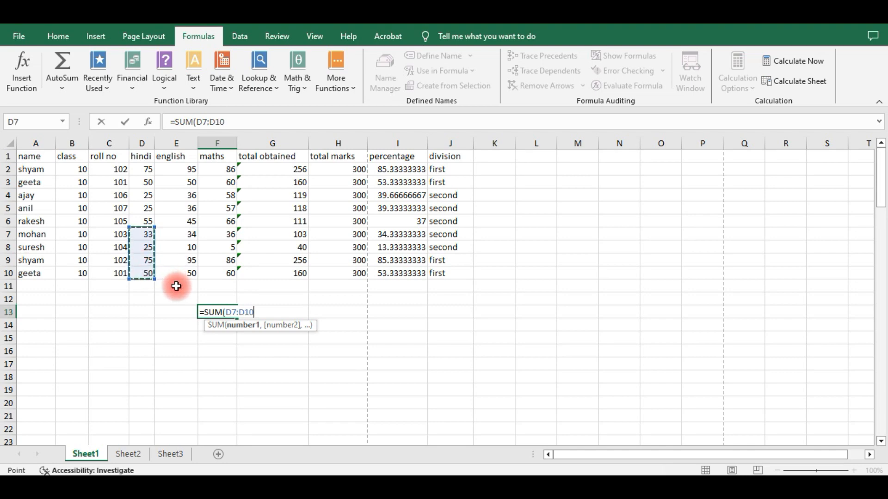
type(",")
left_click_drag(215, 236, 218, 262)
type(",")
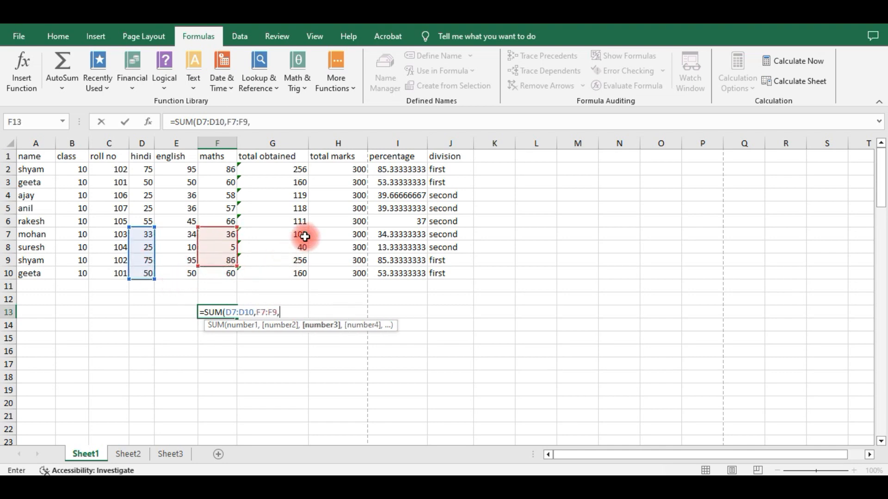
left_click_drag(301, 221, 298, 250)
key("Return")
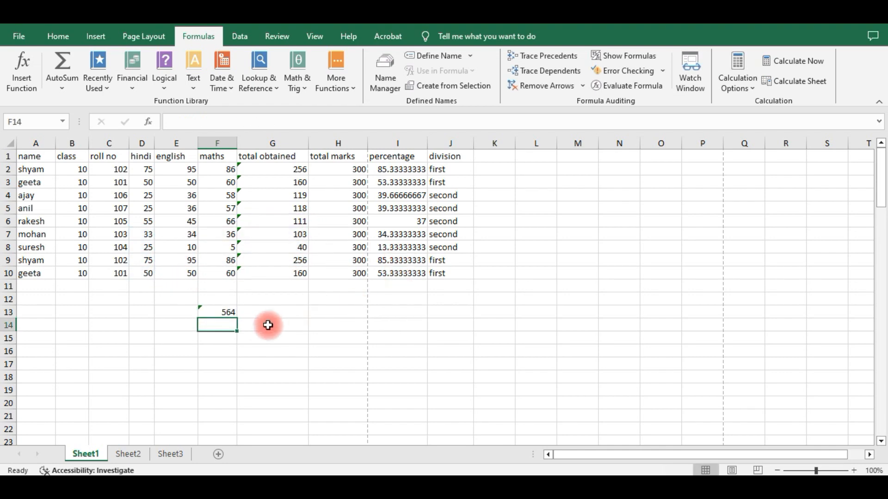
Replace the formula in F13 with a SUM that divides G10 by B10, =SUM(G10/B10).
left_click(227, 313)
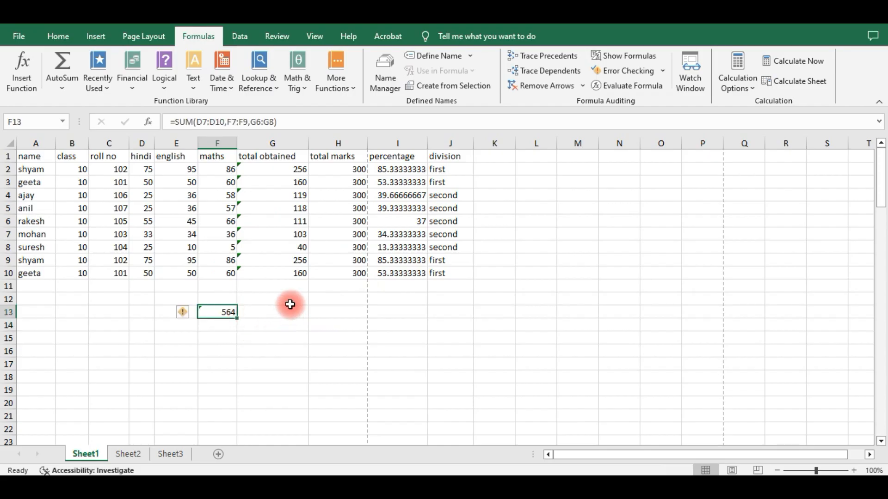
key("Delete")
type("=sum")
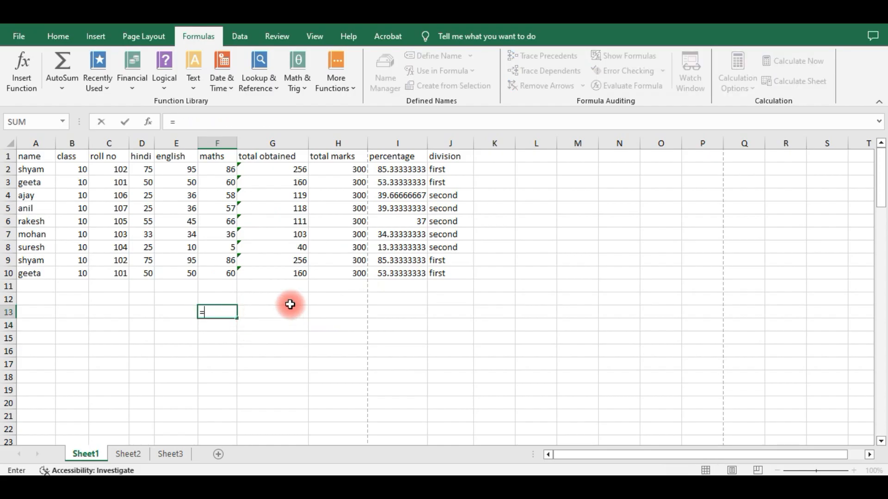
key("Tab")
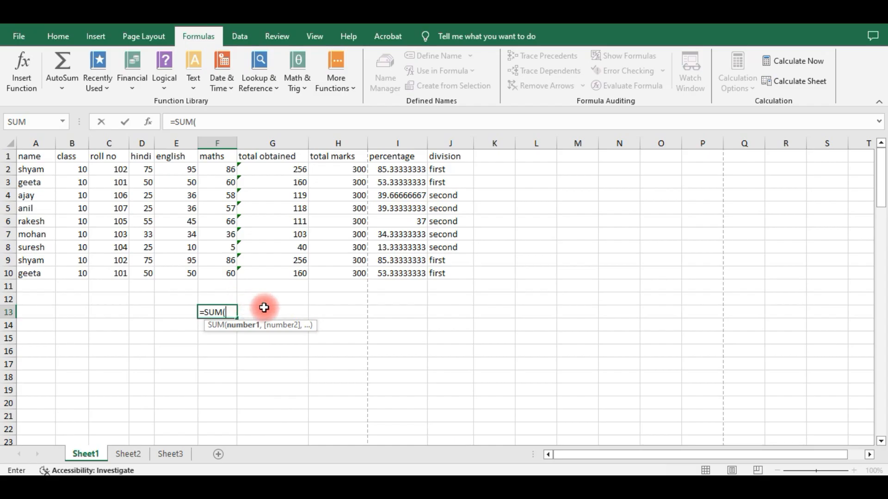
left_click(303, 274)
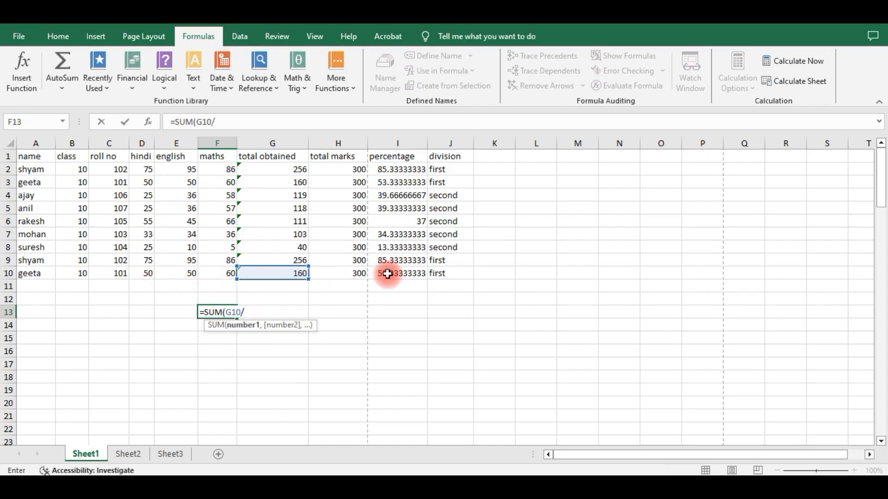
left_click(83, 276)
key("Return")
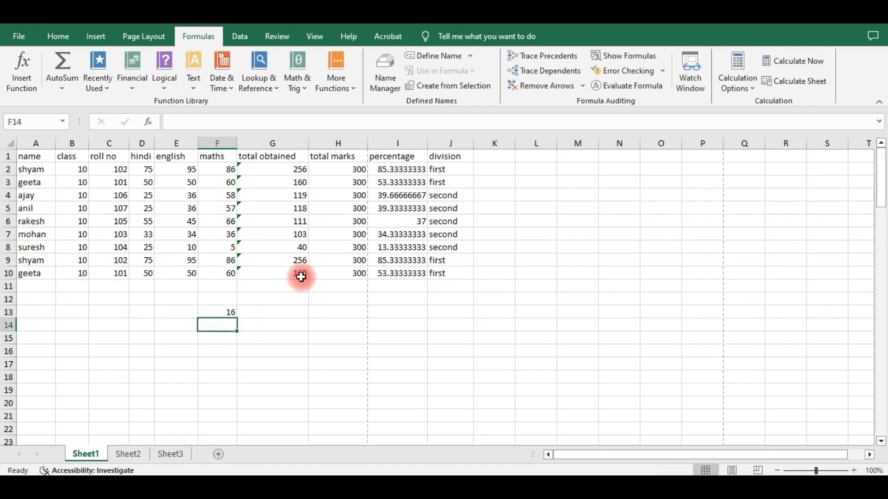
Enter =SUM(G9*H8) in cell G13 to multiply the two cells.
key("Right")
key("Up")
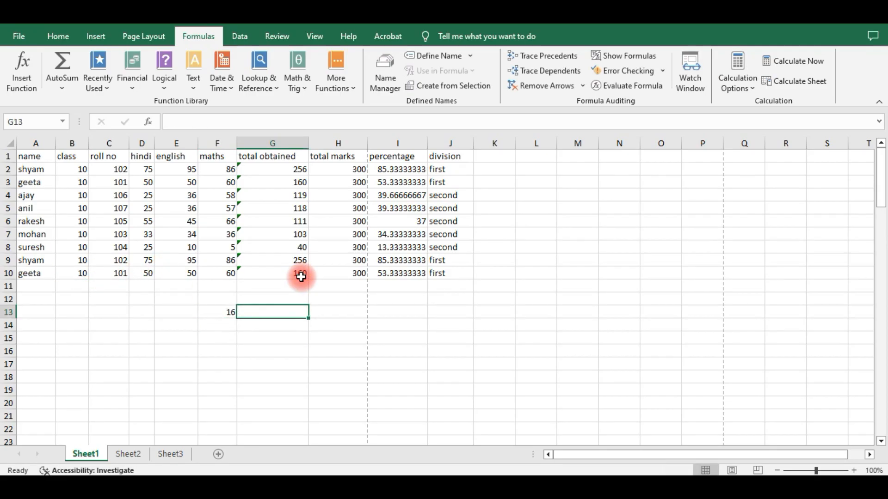
type("=sum")
key("Tab")
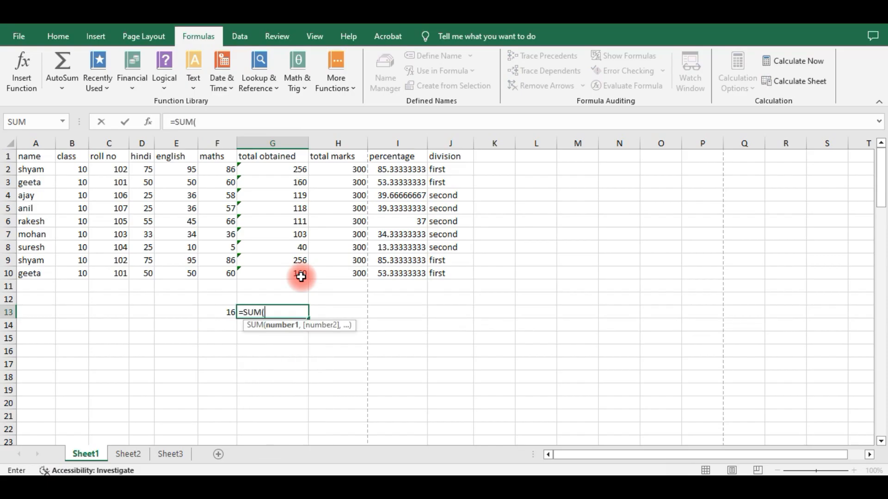
left_click(275, 258)
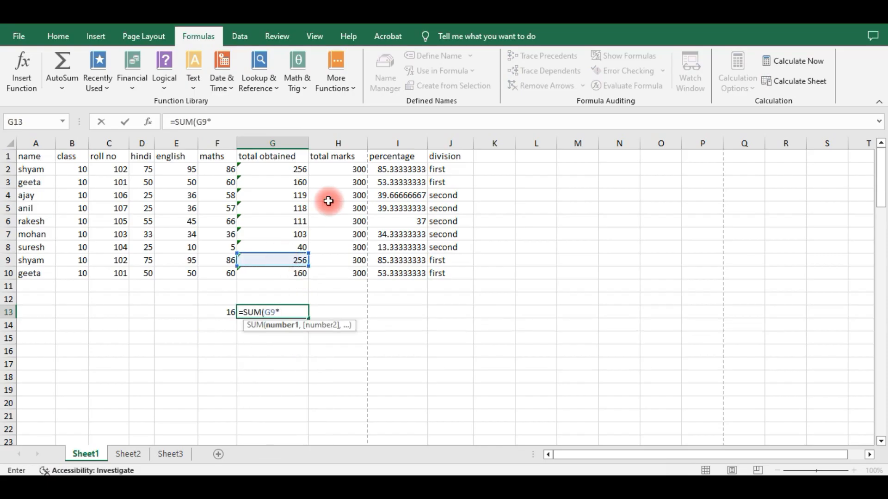
left_click(355, 248)
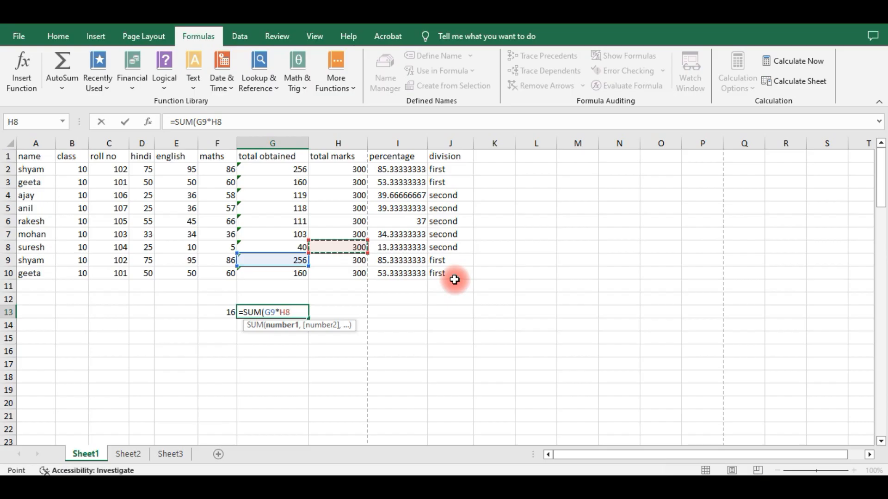
key("Return")
Enter =SUM(H10-F10) in cell H13 to subtract geeta's maths marks from the total marks.
left_click(340, 307)
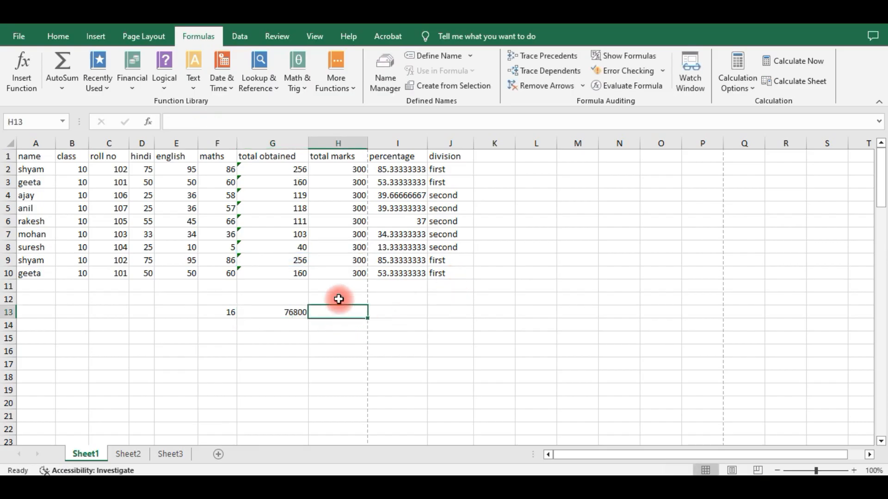
type("=sum")
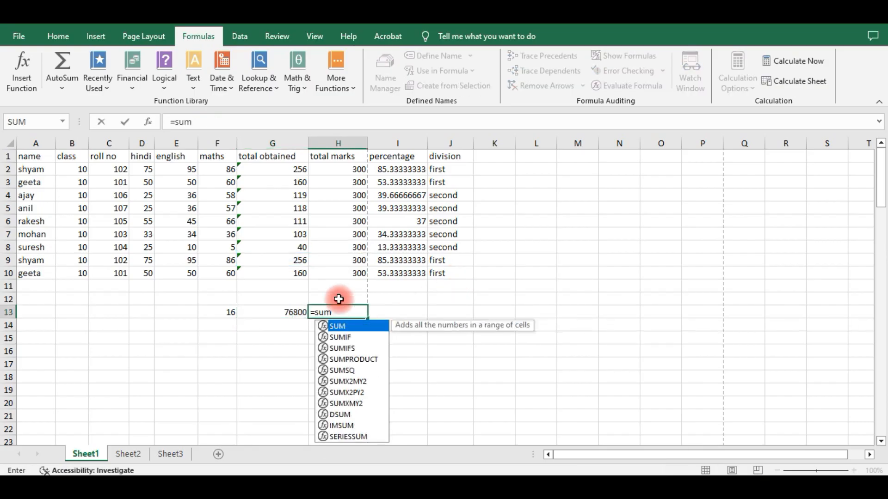
type("(")
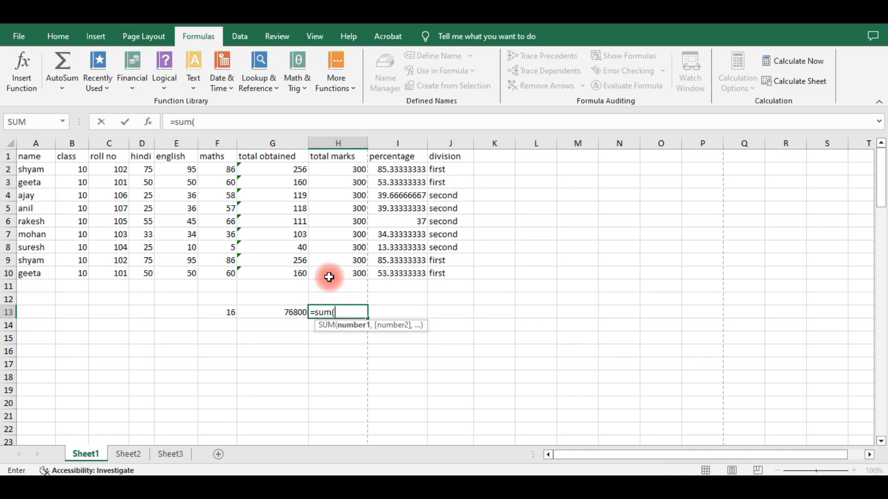
left_click(347, 273)
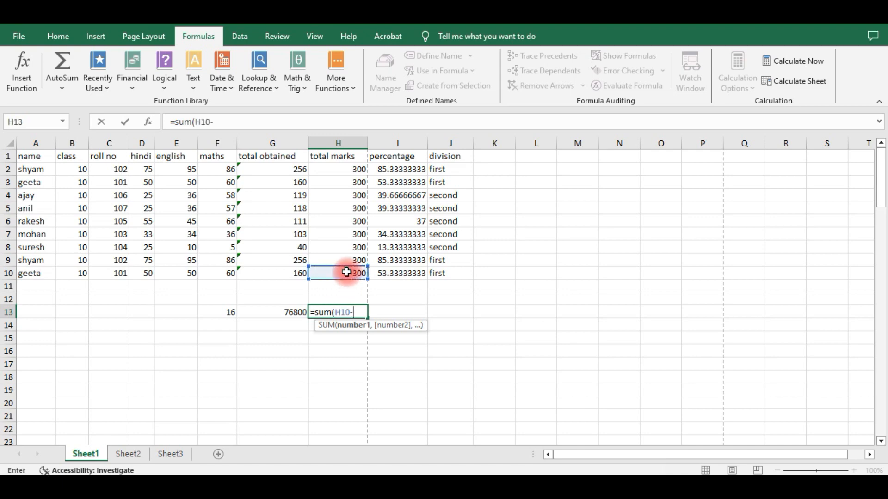
type("-")
left_click(217, 273)
key("Return")
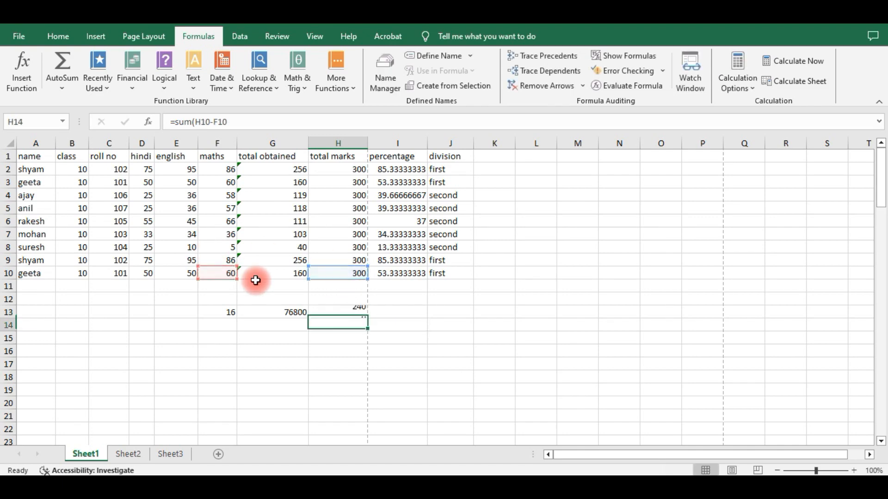
Enter =SUM(H10+G8) in cell H14 to add the two cells.
type("=")
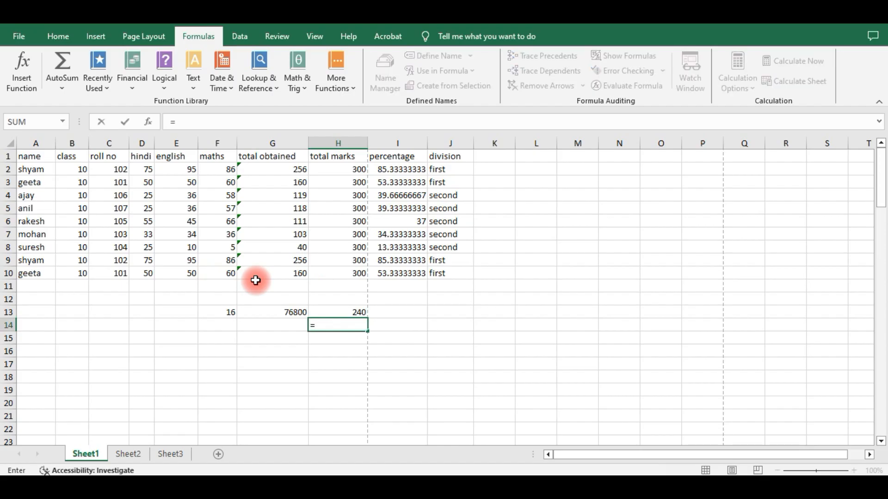
type("sum")
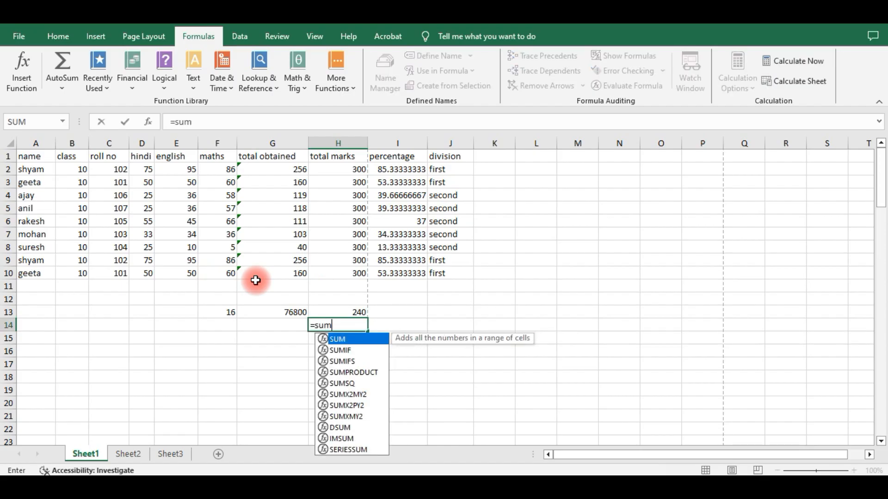
type("(")
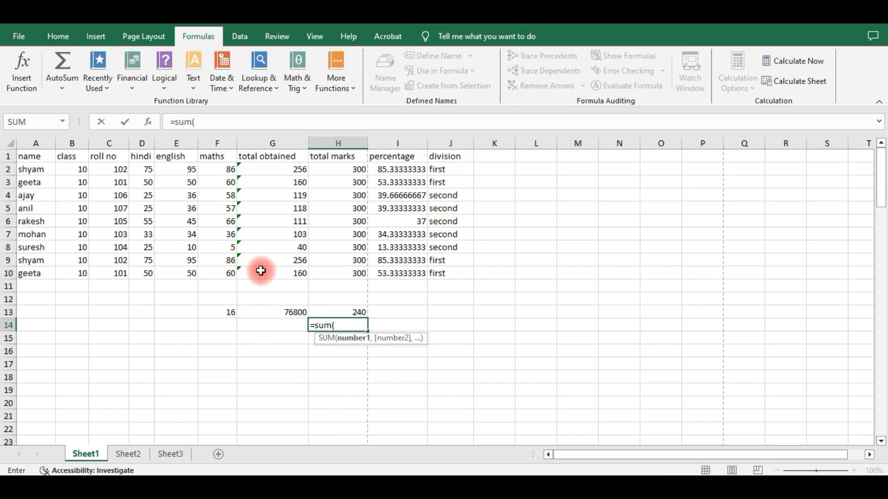
left_click(336, 271)
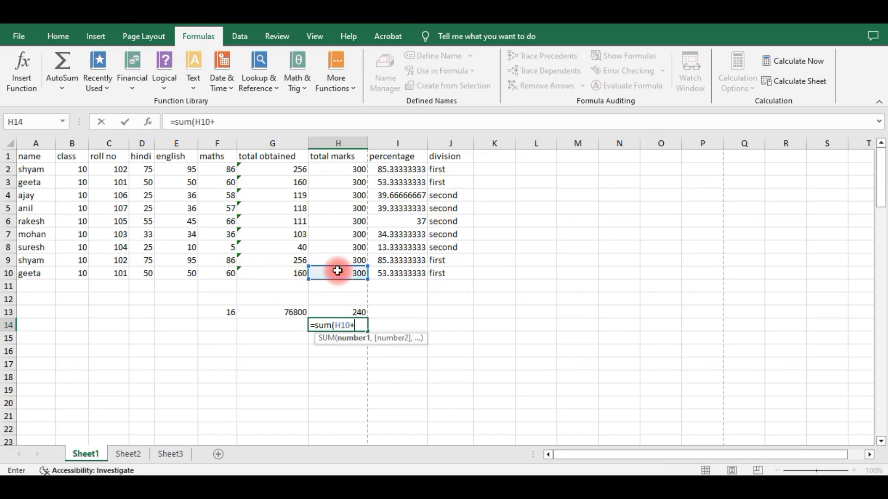
type("+")
left_click(297, 247)
key("Return")
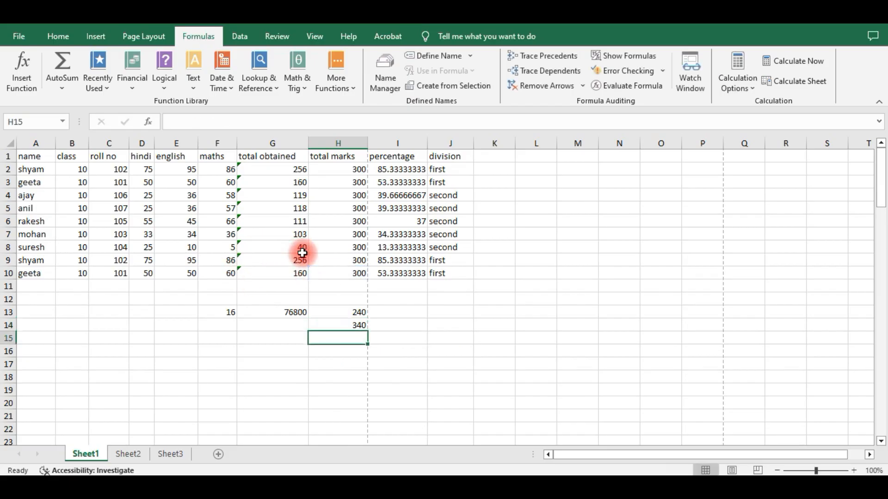
Enter =MAX(D6:F10) in cell F15 to find the highest mark in that range.
key("Up")
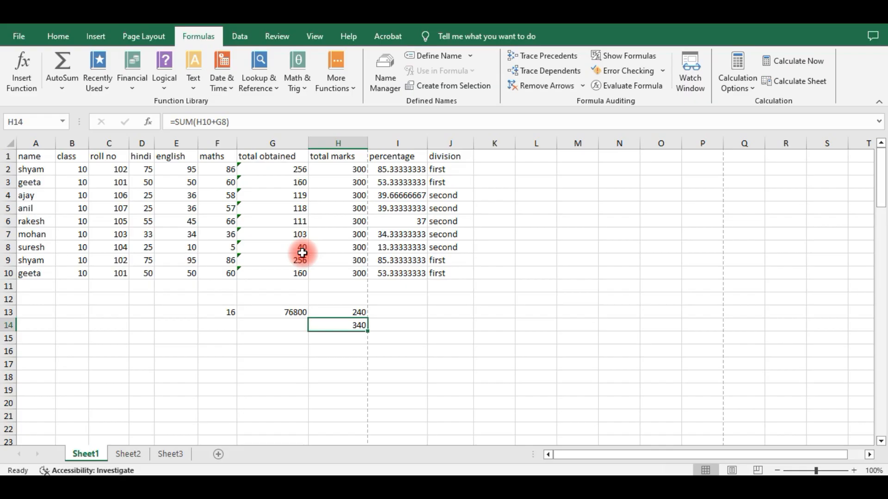
key("Down")
key("Left")
key("Left")
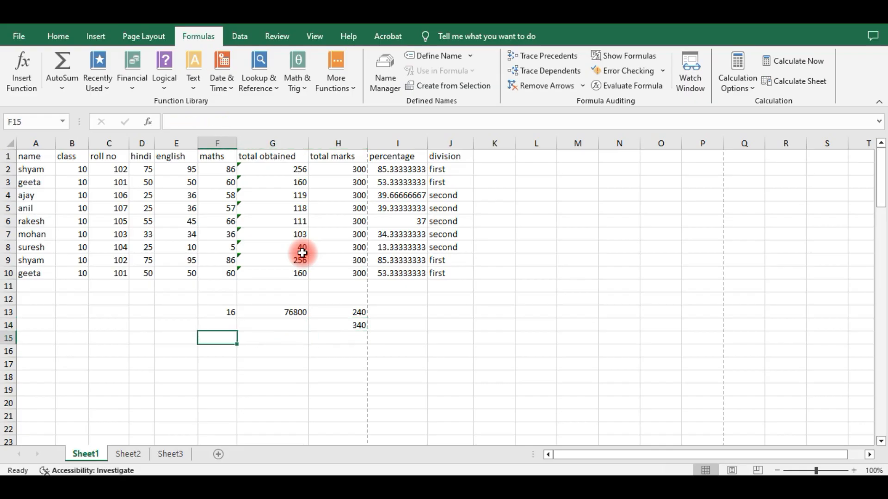
type("=max")
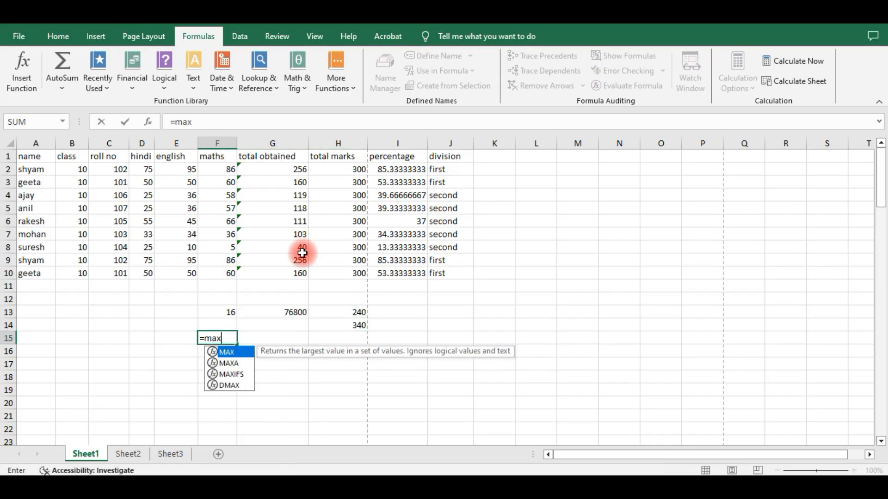
type("(")
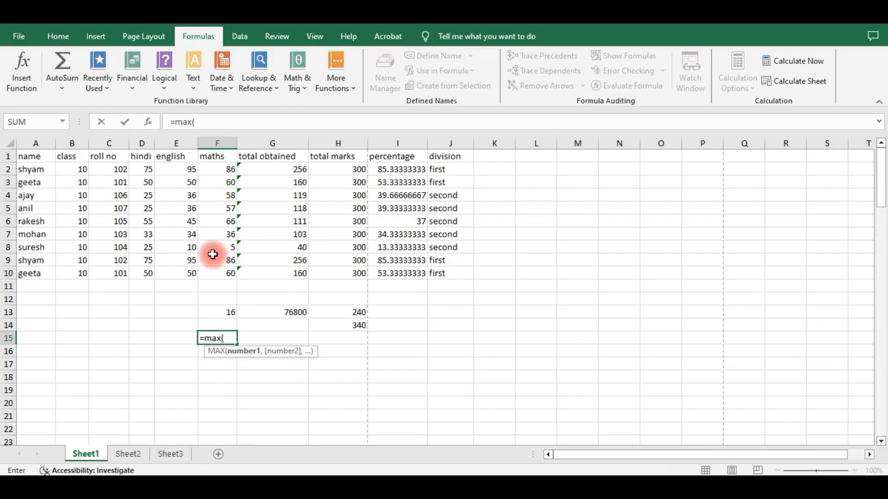
left_click_drag(138, 221, 226, 275)
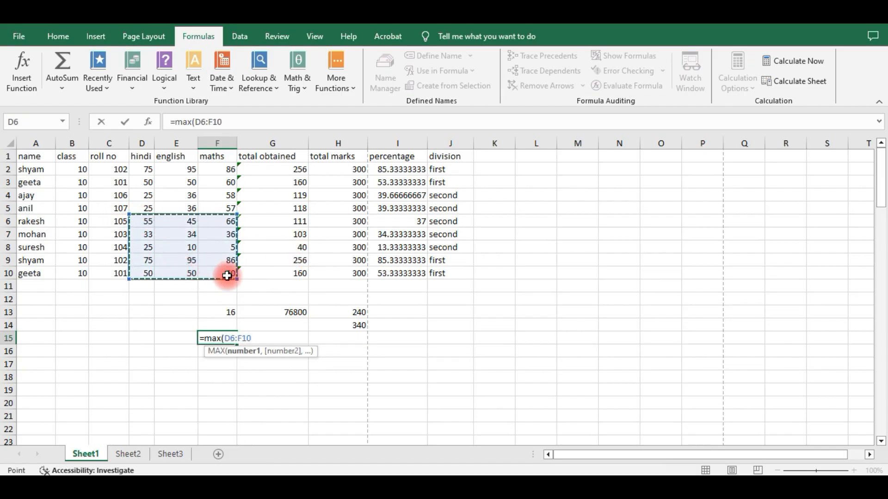
key("Return")
key("Up")
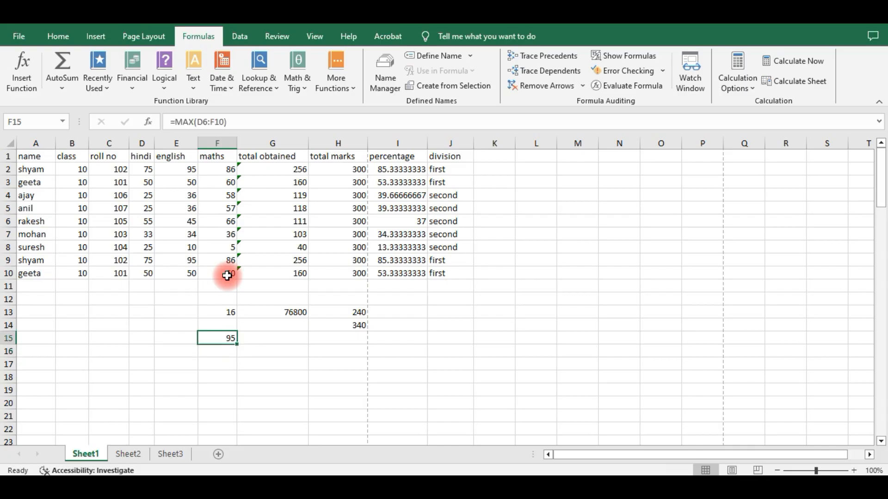
Enter =MIN(E6:G10) in cell G15 to find the smallest value in that range.
key("Right")
type("=mi")
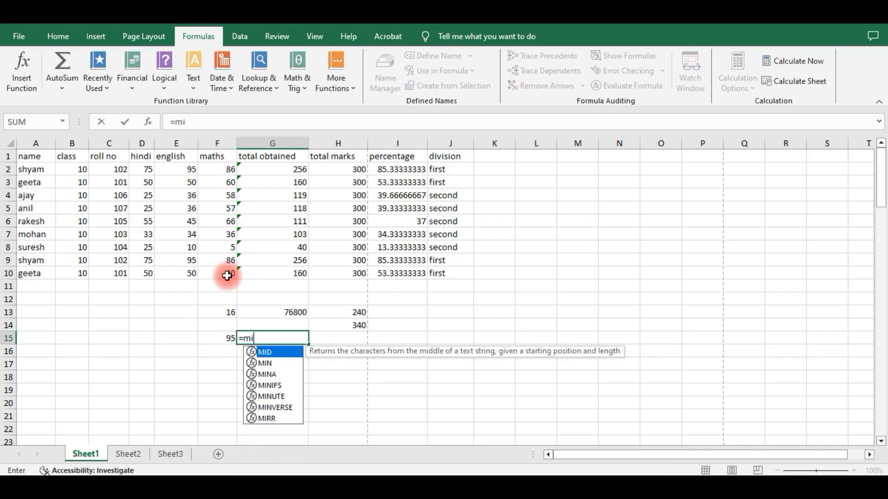
type("n(")
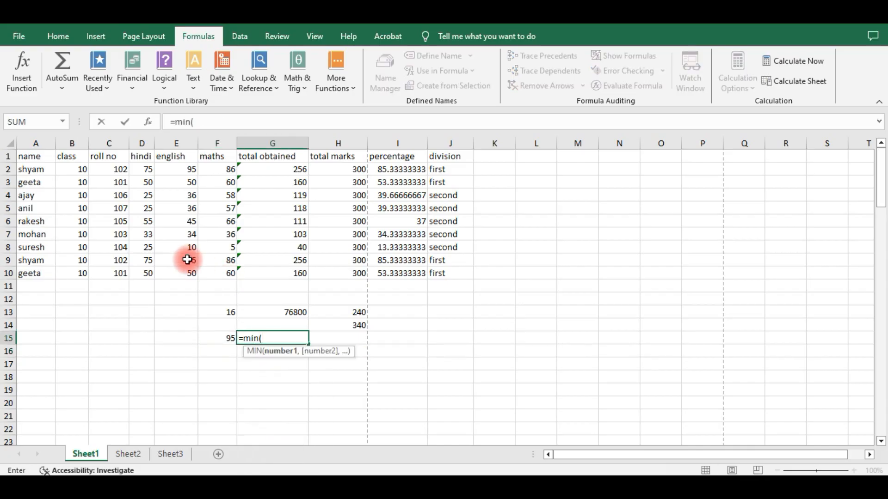
left_click_drag(189, 222, 282, 269)
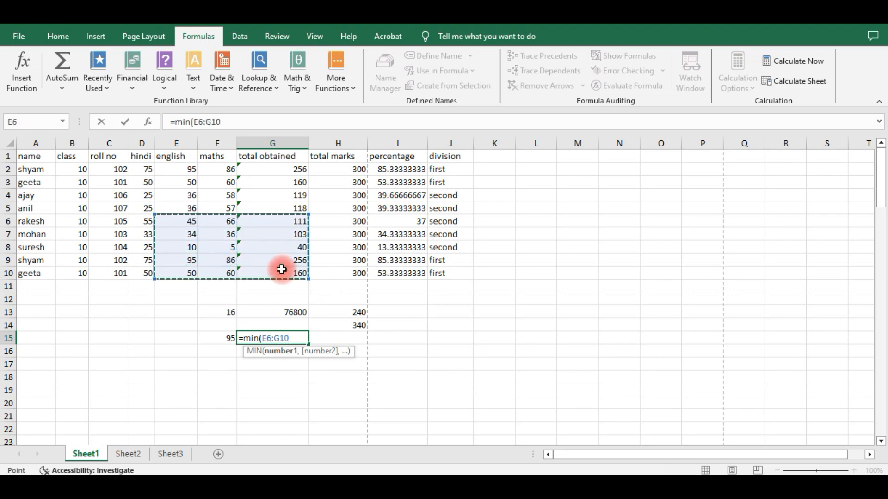
key("Return")
key("Up")
Enter =COUNT(A1:J10) in cell G16 to count the numeric cells of the whole marks table.
key("Down")
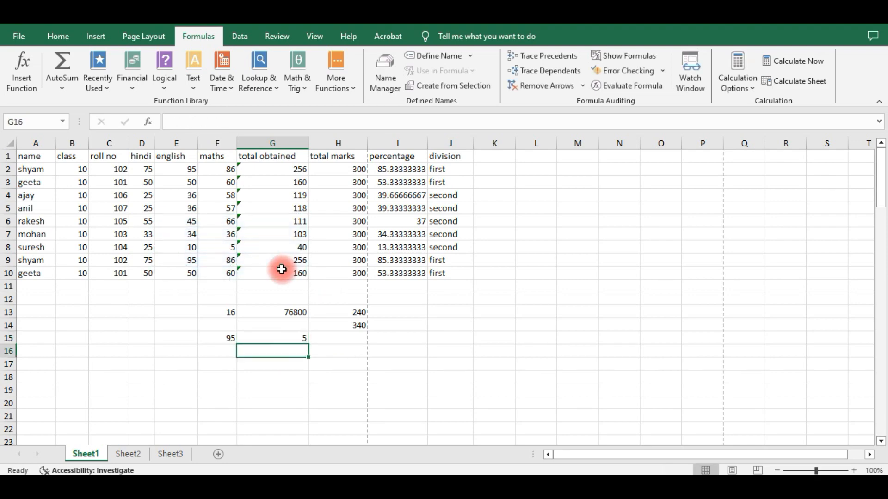
type("=cou")
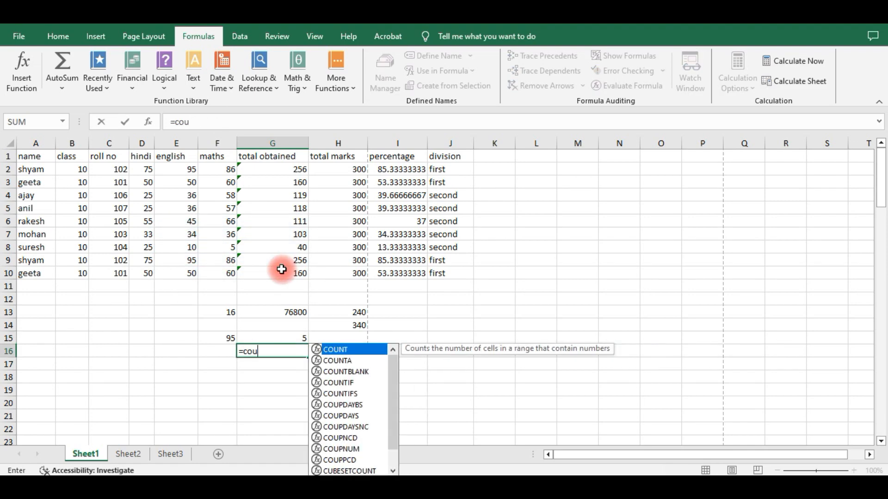
type("nt(")
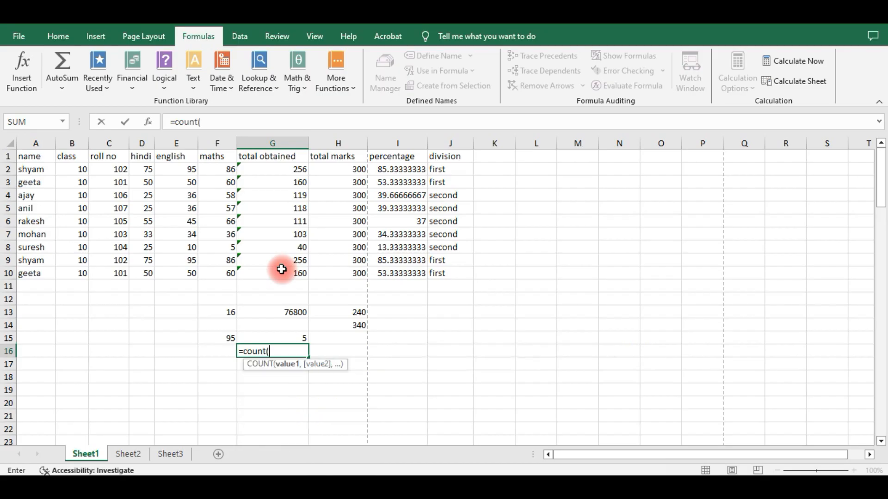
left_click_drag(44, 157, 461, 291)
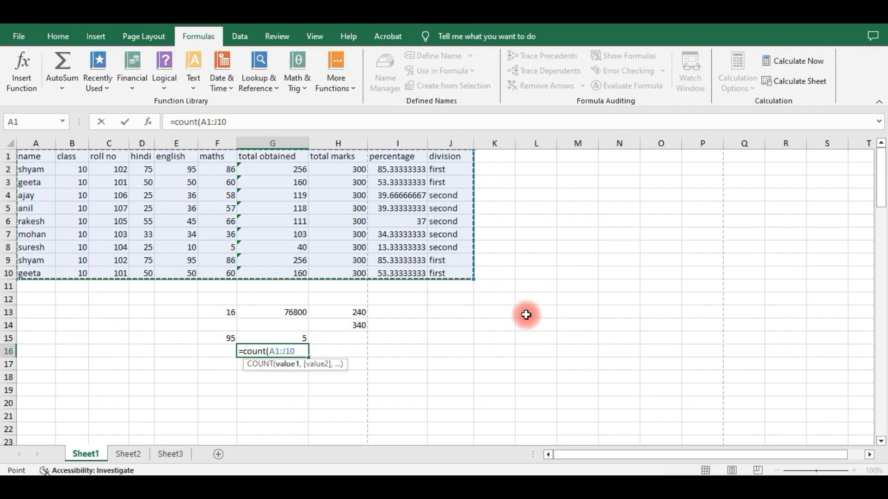
key("Return")
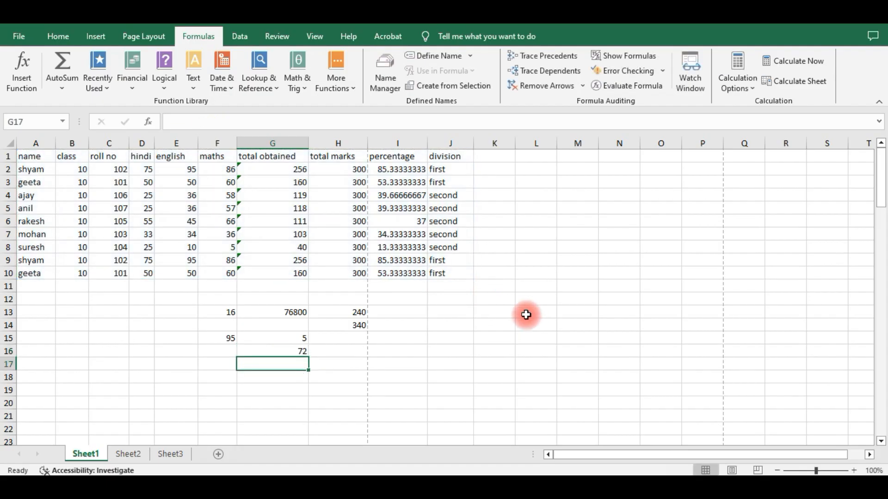
key("Up")
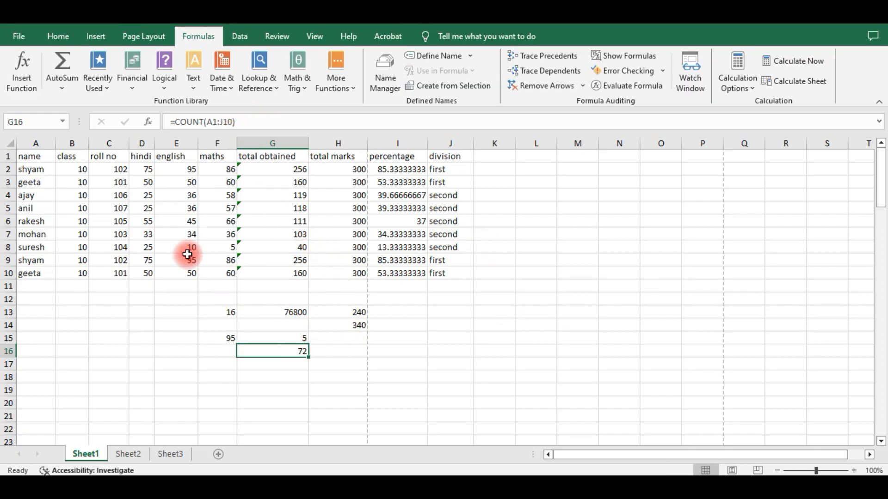
Clear the marks in cells D5, E8 and D9 to leave blank cells in the table.
left_click(145, 212)
key("Delete")
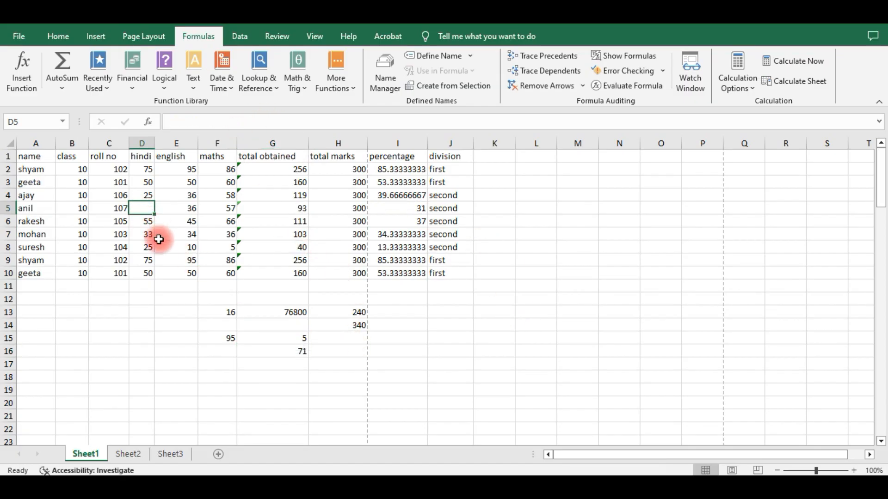
left_click(160, 247)
key("Delete")
left_click(144, 257)
key("Delete")
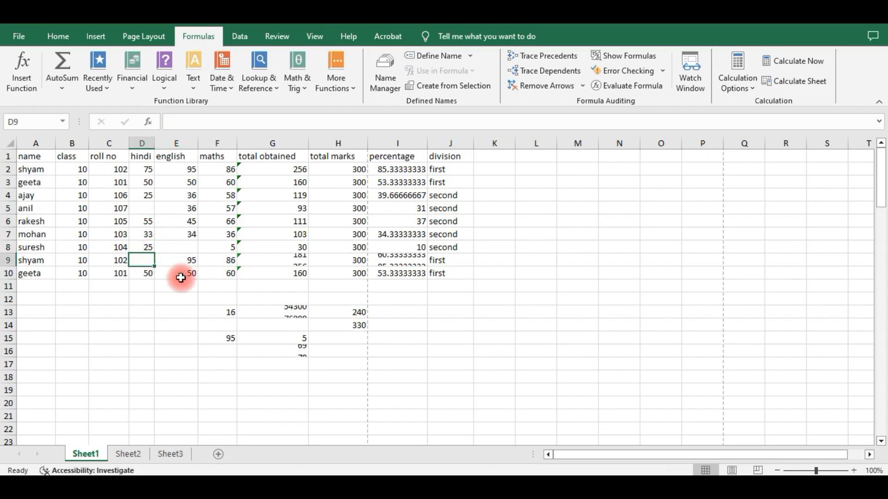
Enter =COUNTA(A1:J10) in cell H16 to count the non-empty cells of the marks table.
left_click(335, 352)
type("=")
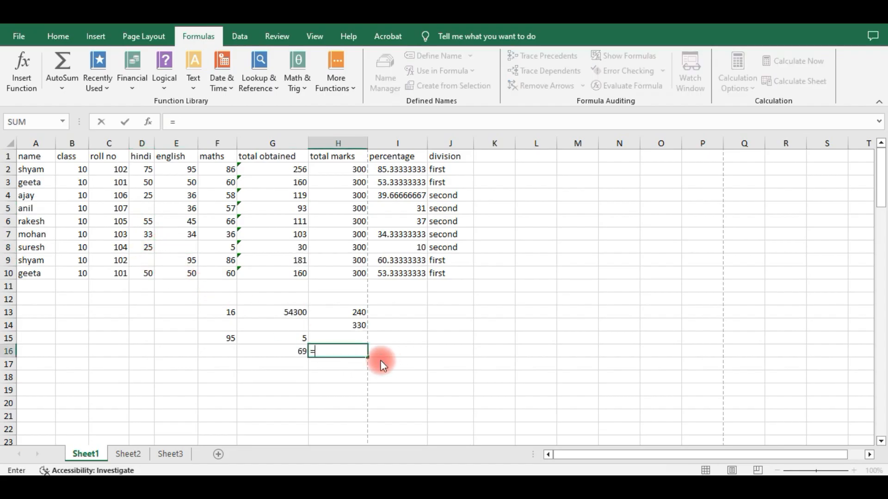
type("counta")
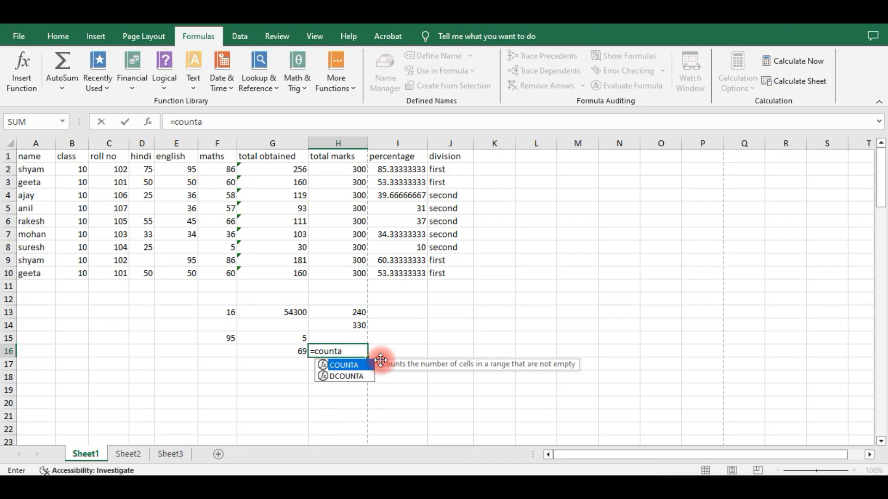
type("(")
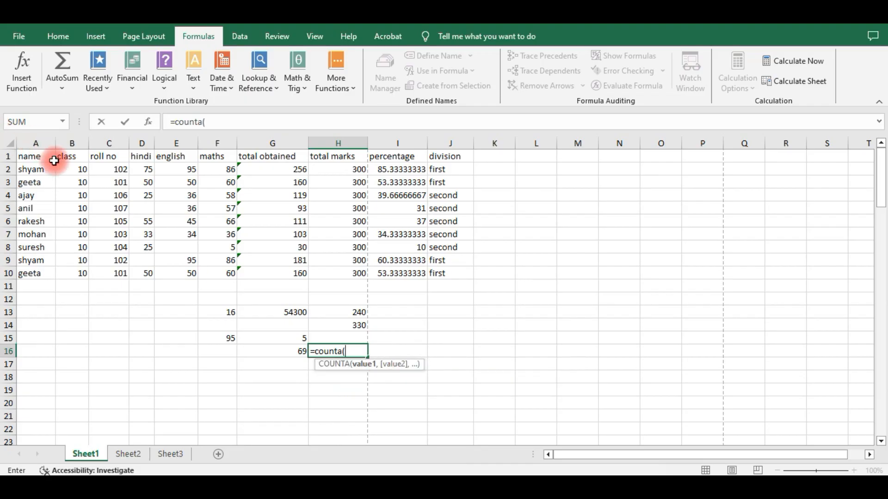
left_click_drag(48, 157, 456, 277)
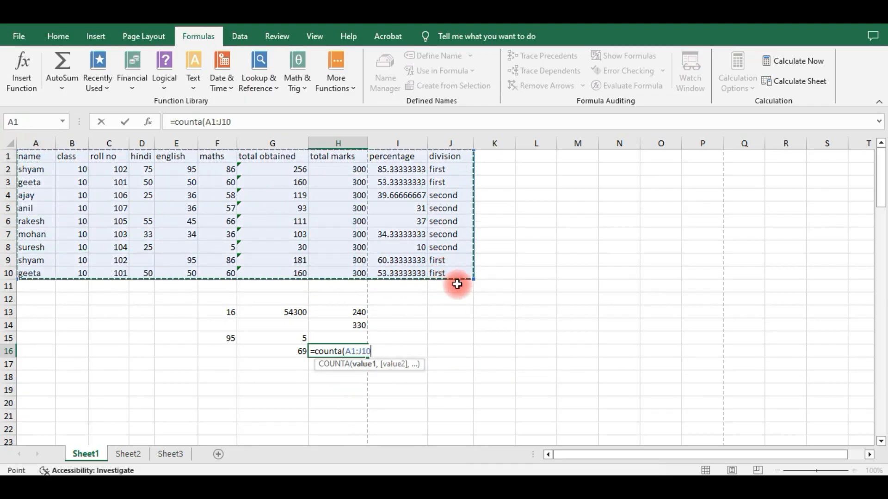
key("Return")
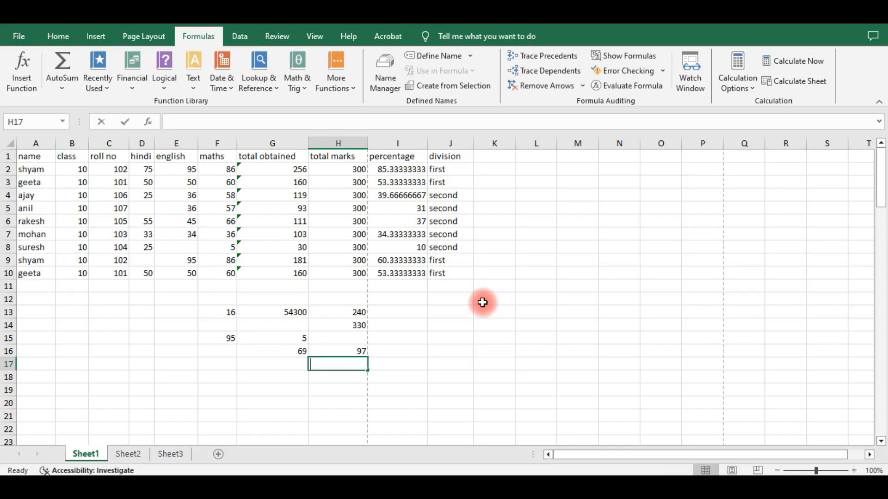
Enter =COUNTBLANK(A1:J10) in cell H17 to count the empty cells of the marks table.
type("=count")
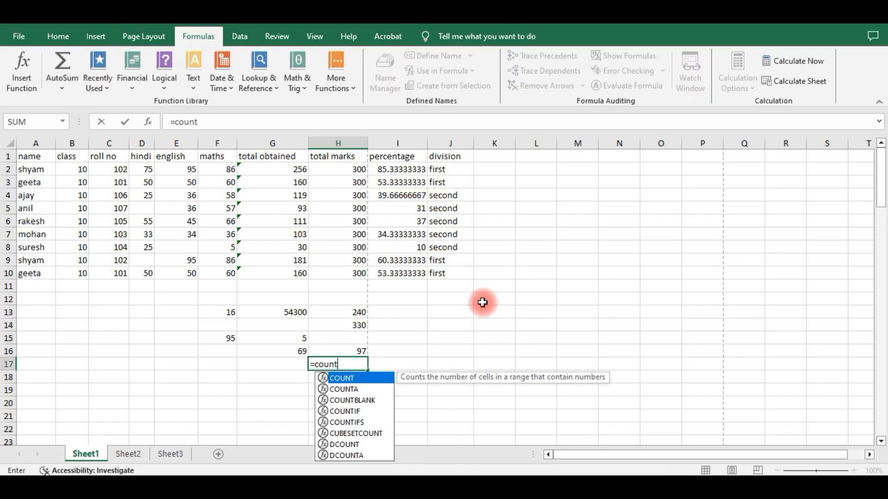
type("bla")
key("Tab")
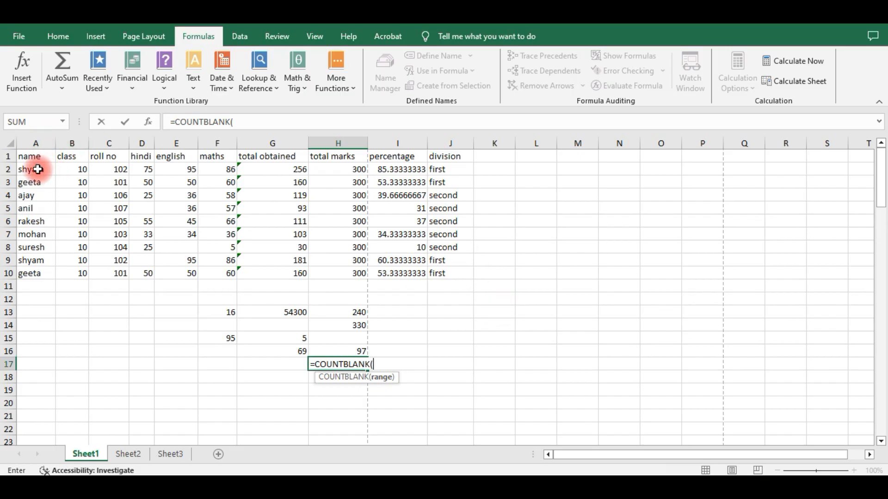
left_click_drag(35, 158, 440, 264)
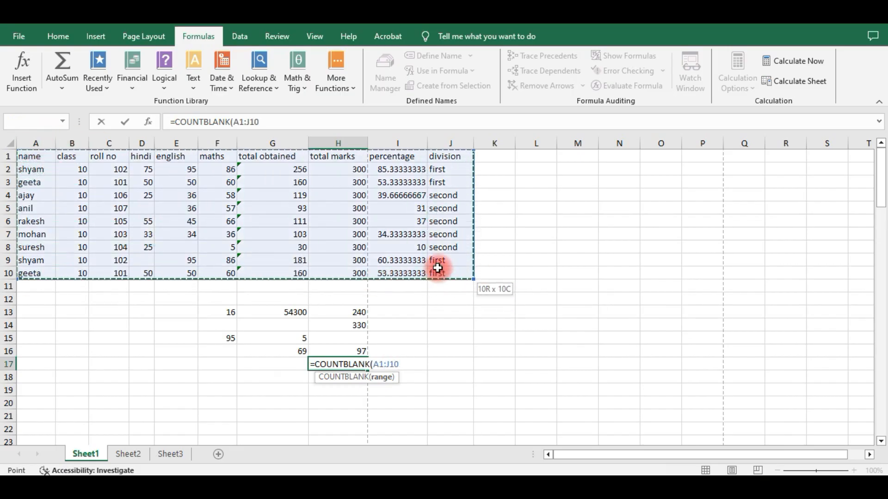
key("Return")
key("Up")
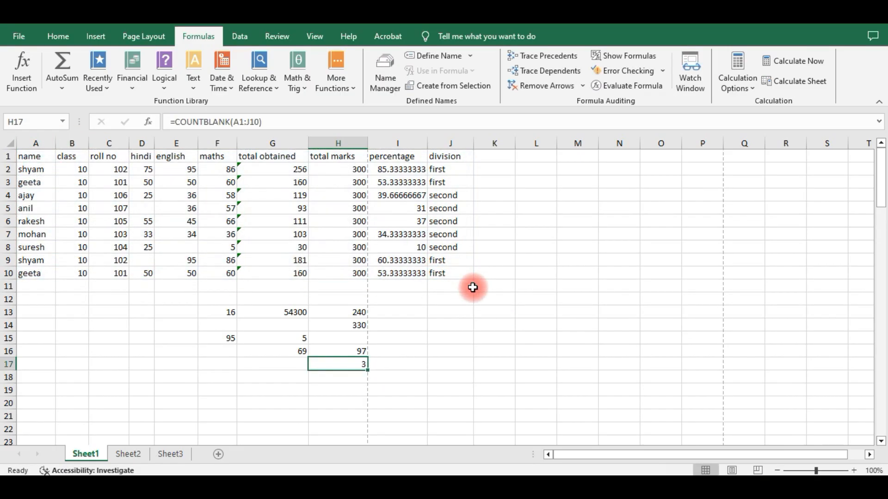
Enter =COUNTIF(J2:J10,J6) in cell G17 to count the students with second division.
key("Left")
type("=")
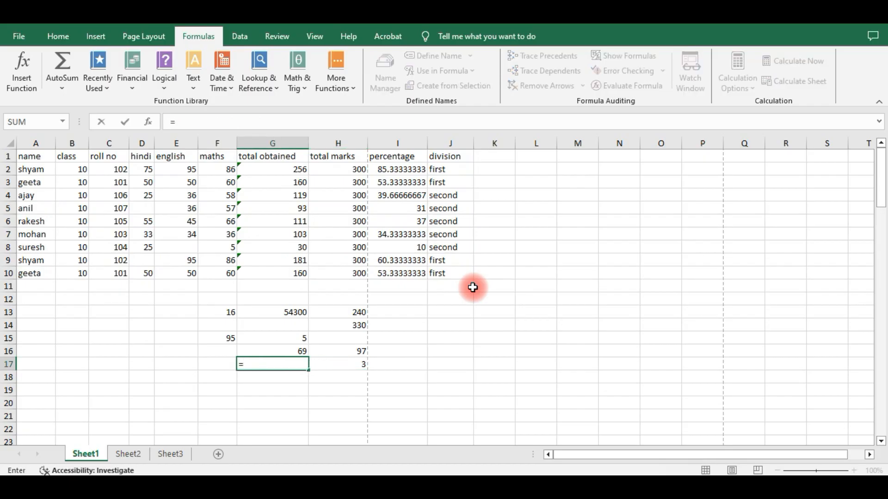
type("count")
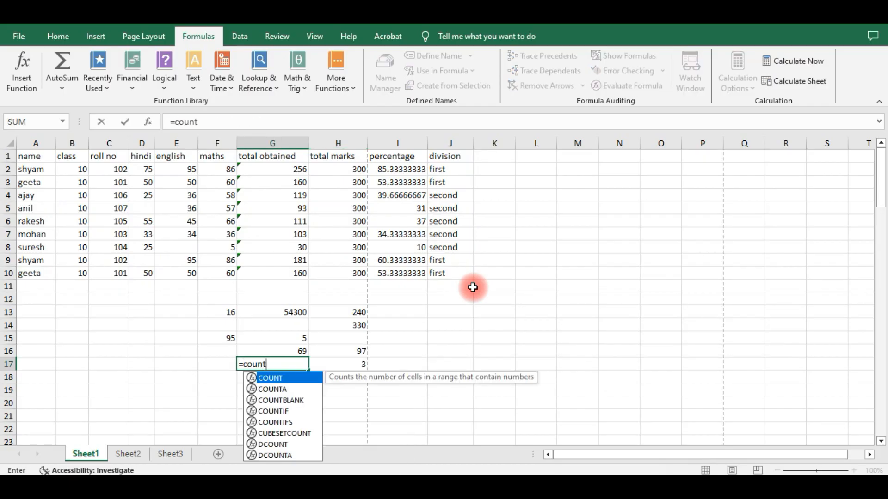
type("if")
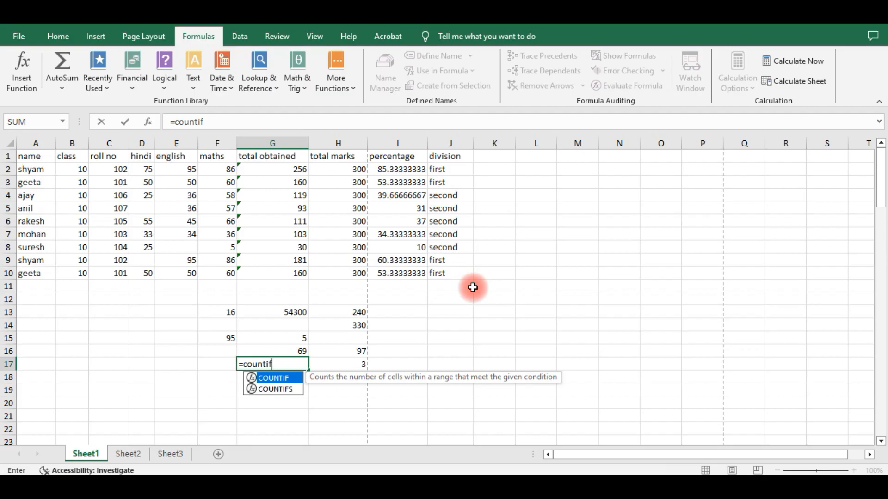
type("(")
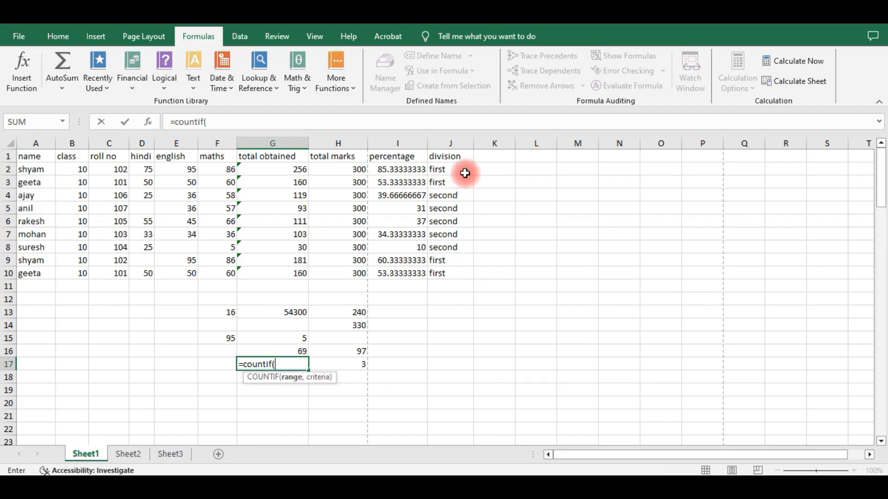
left_click_drag(448, 169, 447, 271)
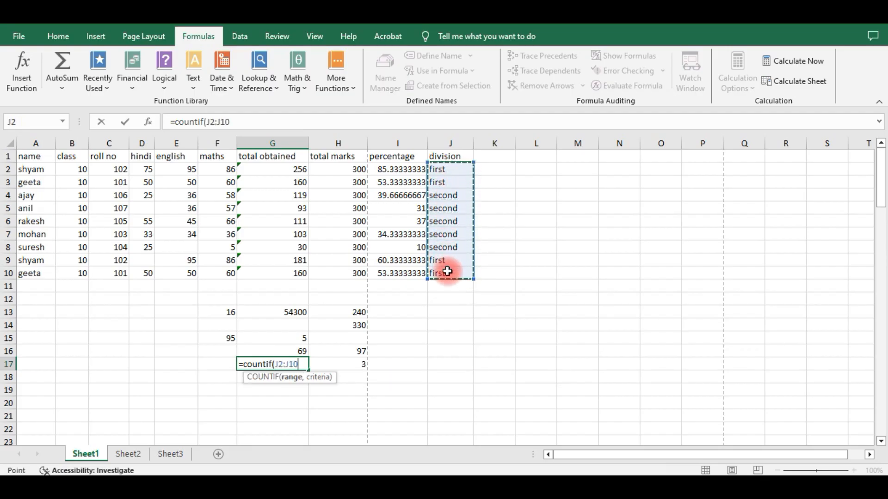
type(",")
left_click(447, 221)
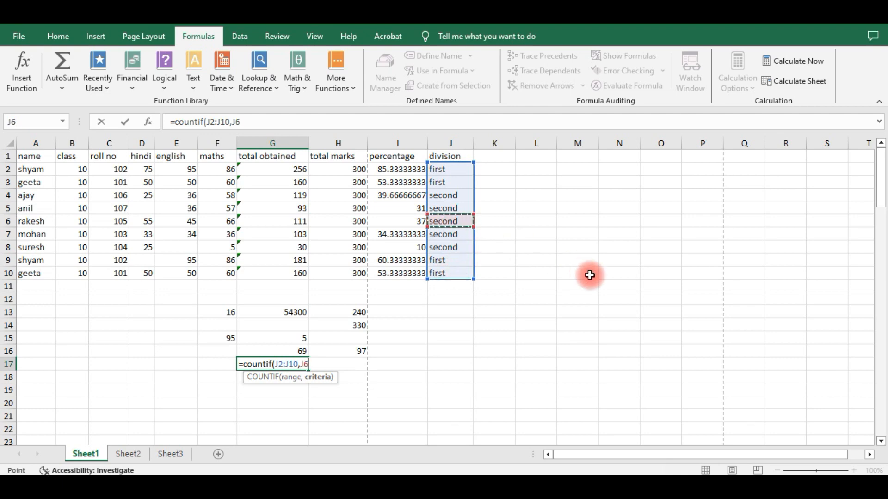
key("Return")
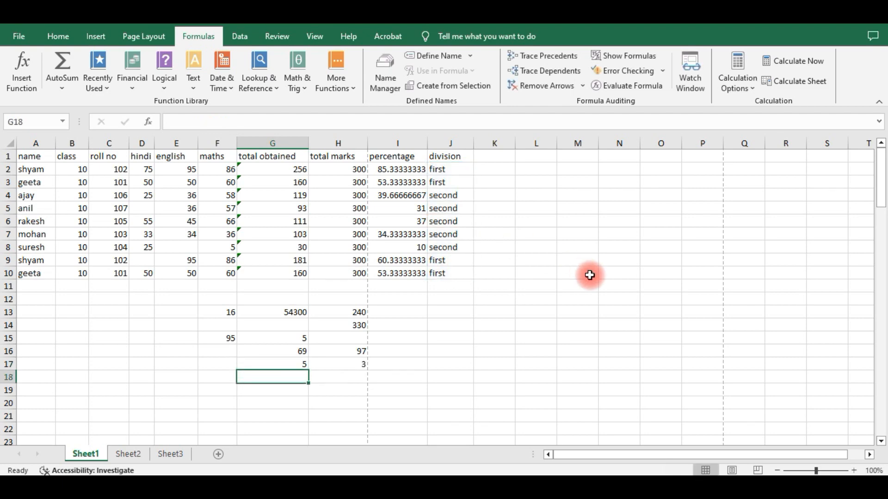
key("Up")
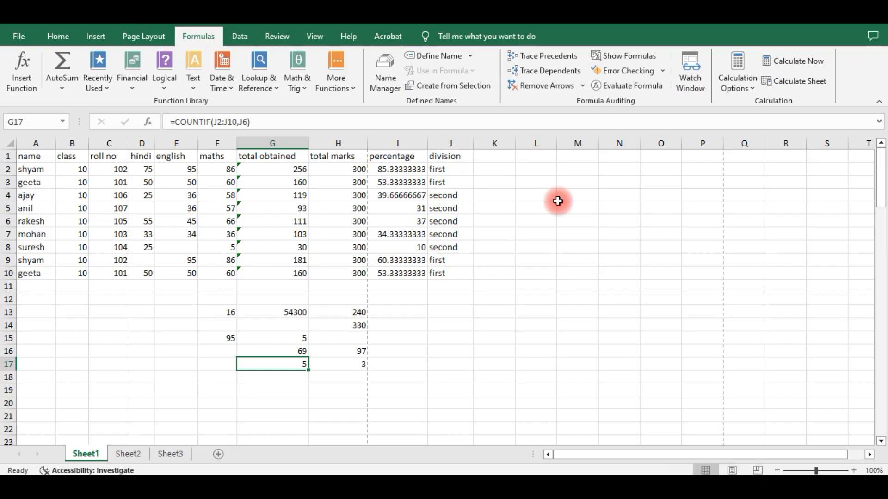
left_click(401, 336)
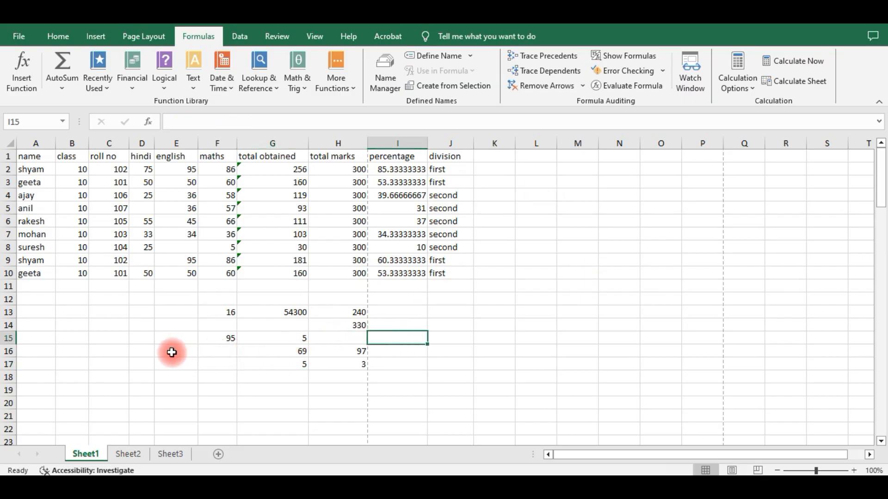
Clear the student data in cells B2:E10 and widen columns B to E together.
left_click(157, 349)
left_click(125, 328)
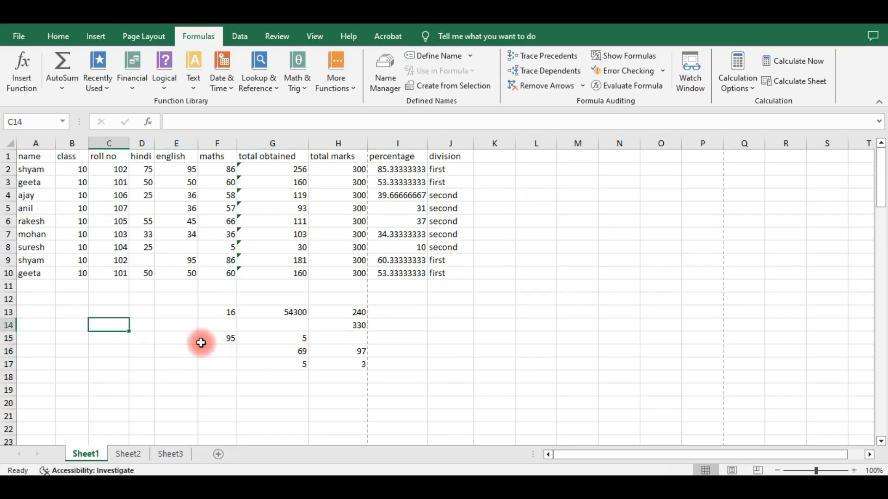
left_click_drag(77, 172, 172, 271)
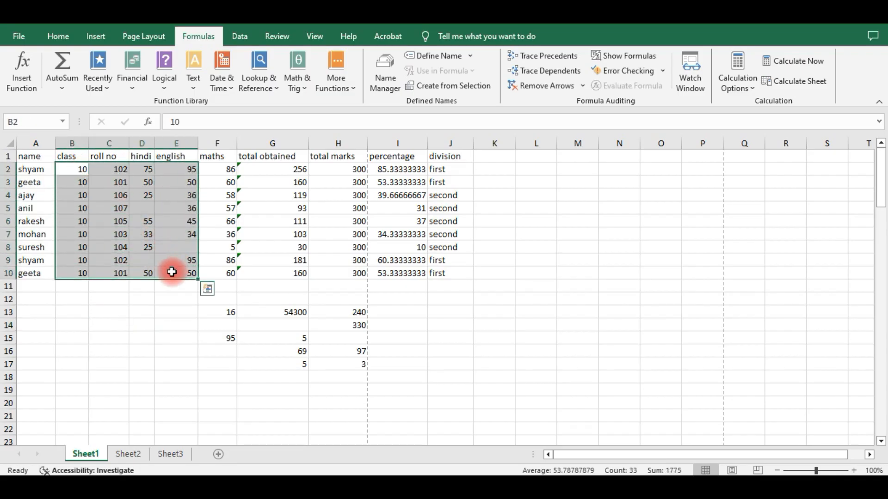
key("Delete")
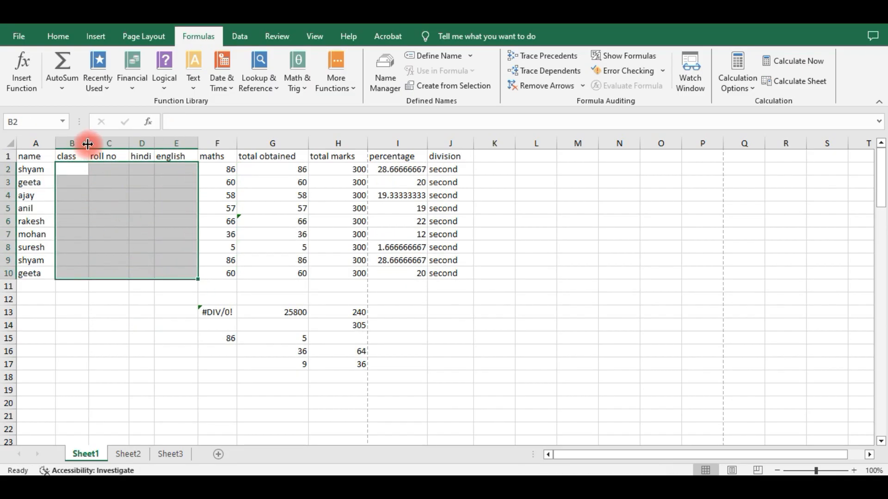
left_click_drag(88, 143, 297, 143)
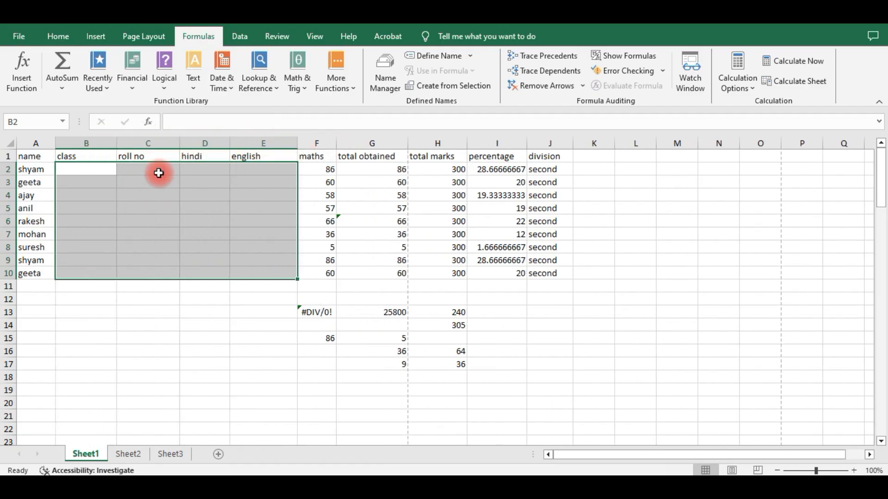
Enter =UPPER(A2) in cell B2 to convert the first student's name to capital letters.
left_click(99, 172)
type("=")
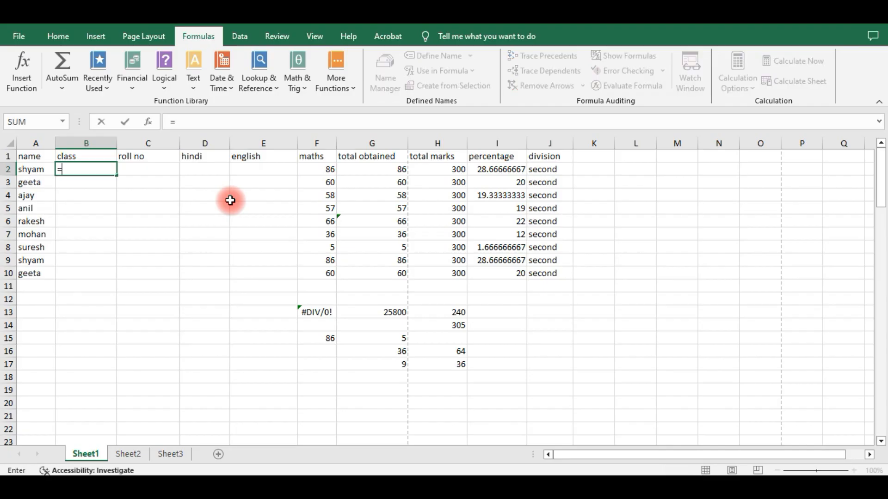
type("uppe")
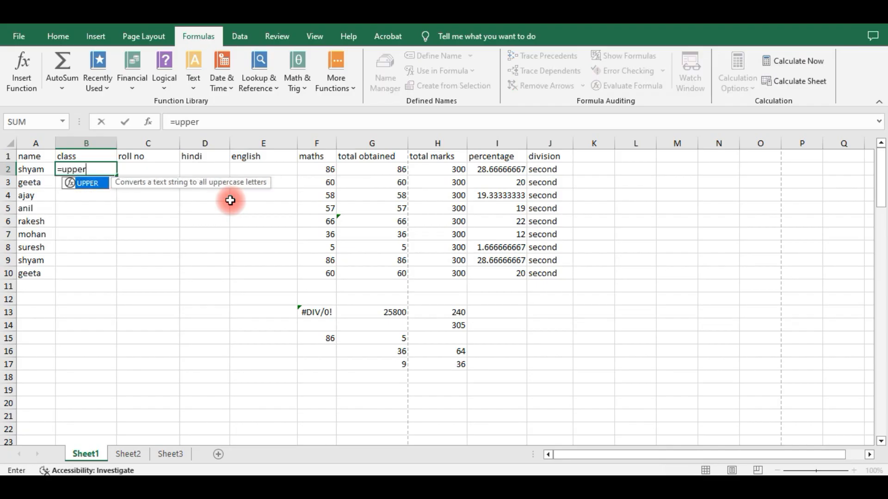
type("r")
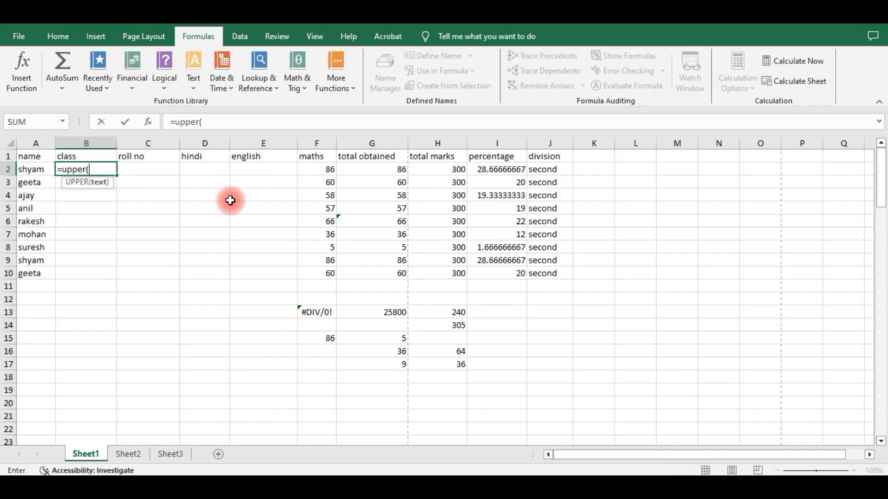
key("Left")
key("ctrl+Return")
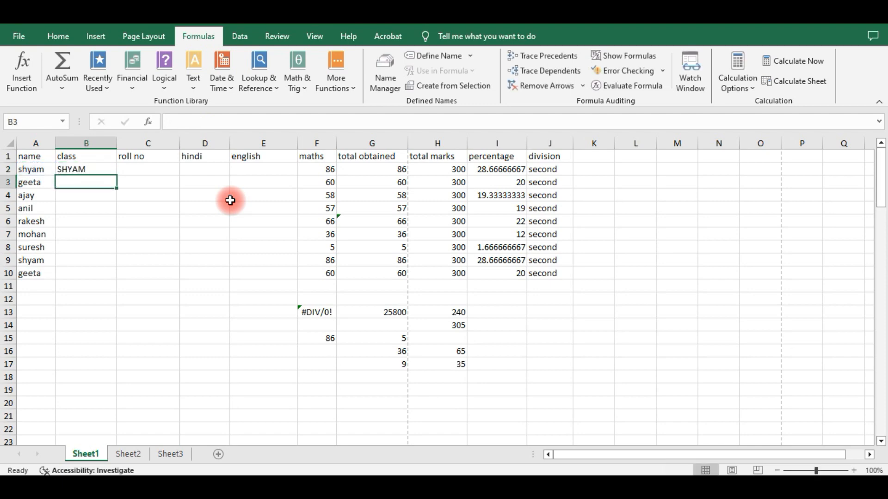
Fill the UPPER formula from cell B2 down to B10 for all student names.
key("shift+Down")
key("shift+Down")
key("shift+Down")
key("shift+Down")
key("shift+Down")
key("shift+Down")
key("shift+Down")
key("shift+Down")
key("shift+Down")
key("shift+Down")
key("shift+Down")
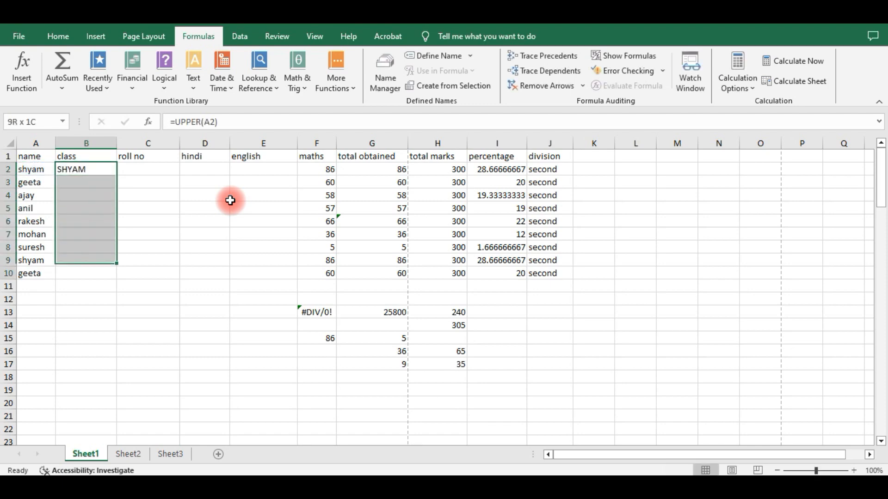
key("shift+Up")
key("shift+Up")
key("shift+Up")
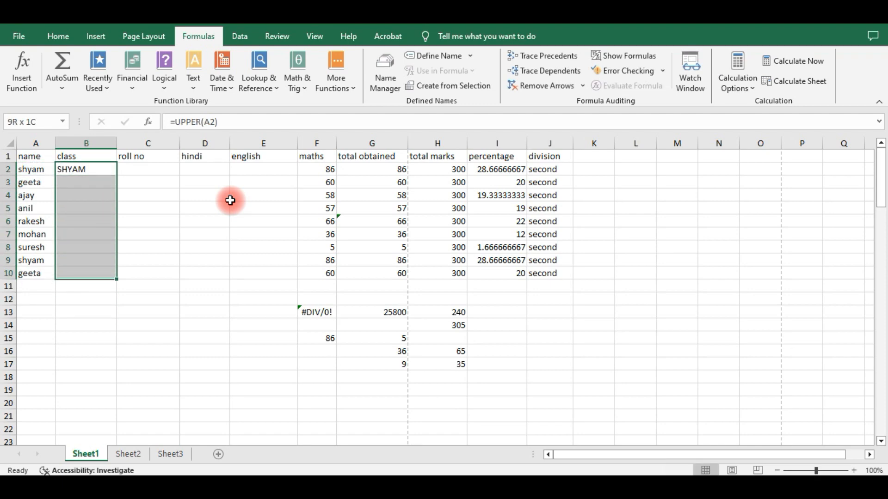
left_click(119, 262)
left_click(101, 173)
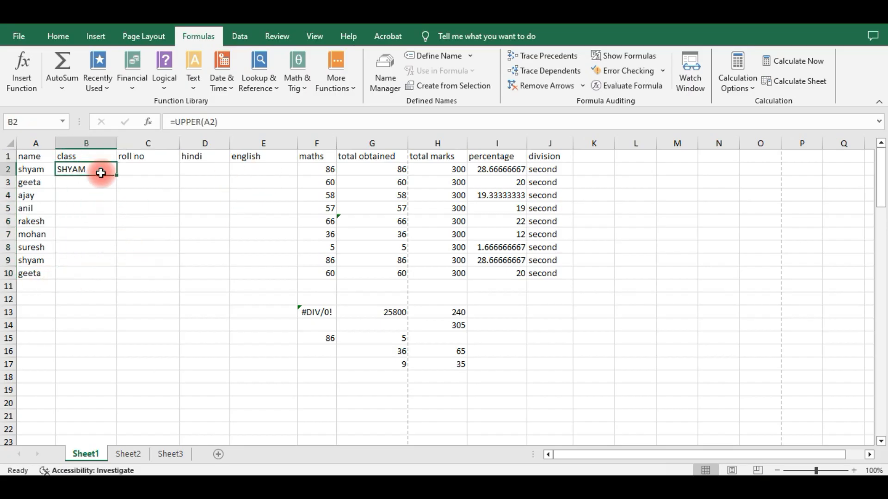
double_click(117, 175)
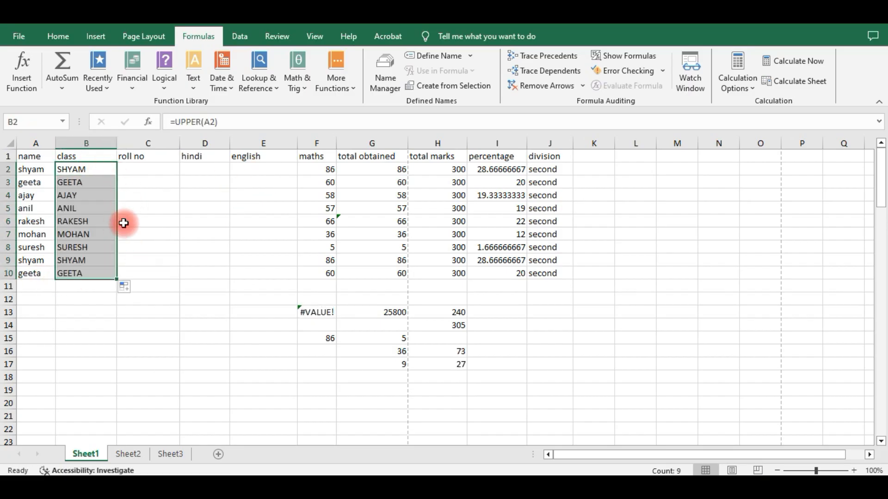
Enter =LOWER(B2) in cell C2 and fill it down to C10 to show the names in lowercase.
left_click(148, 169)
type("=")
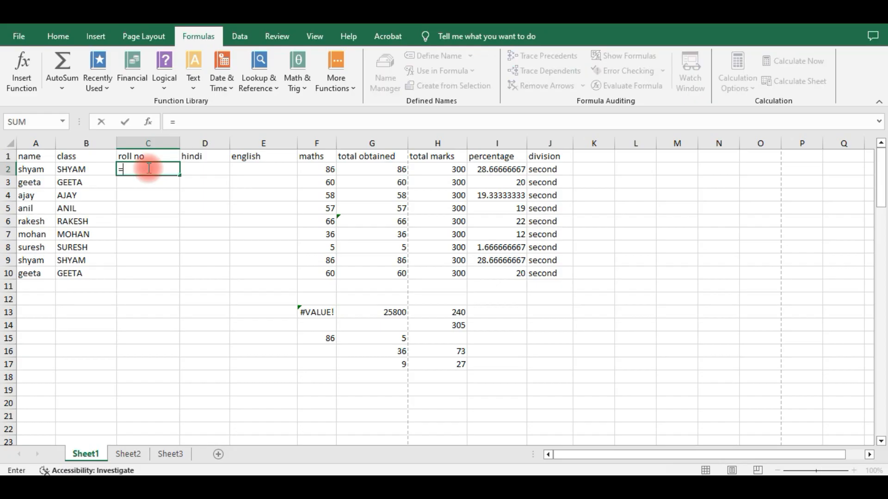
type("lower")
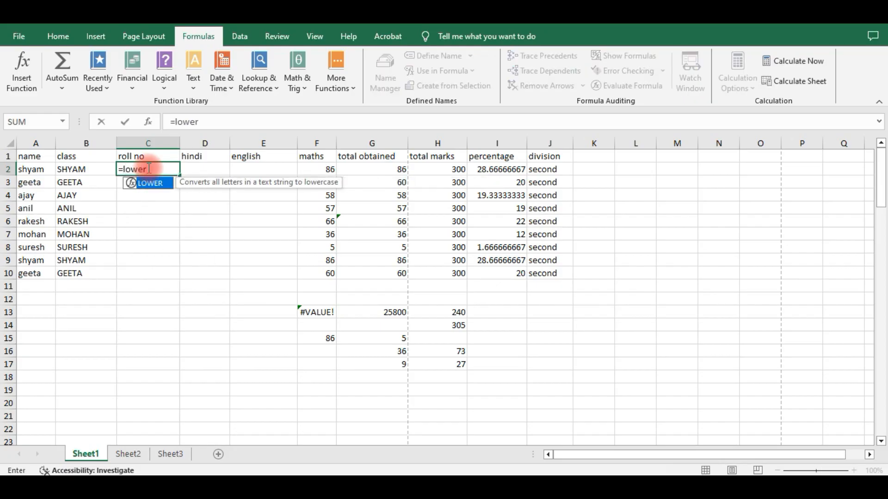
type("(")
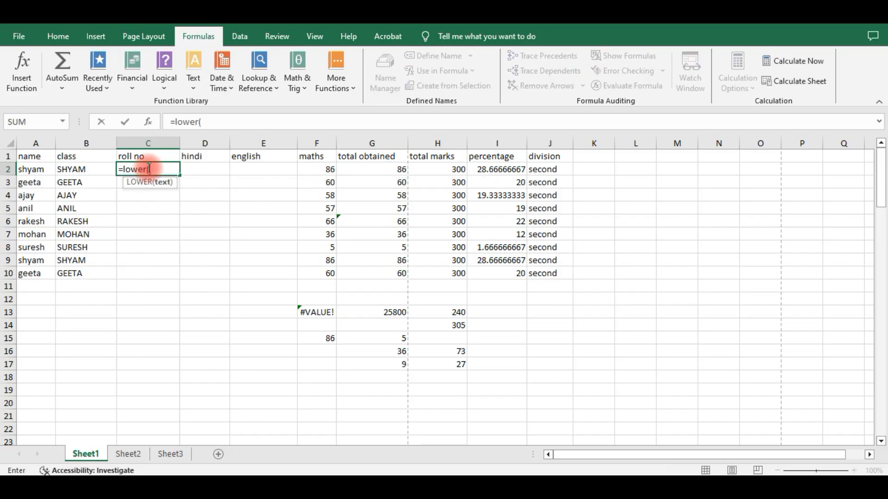
left_click(70, 172)
key("Return")
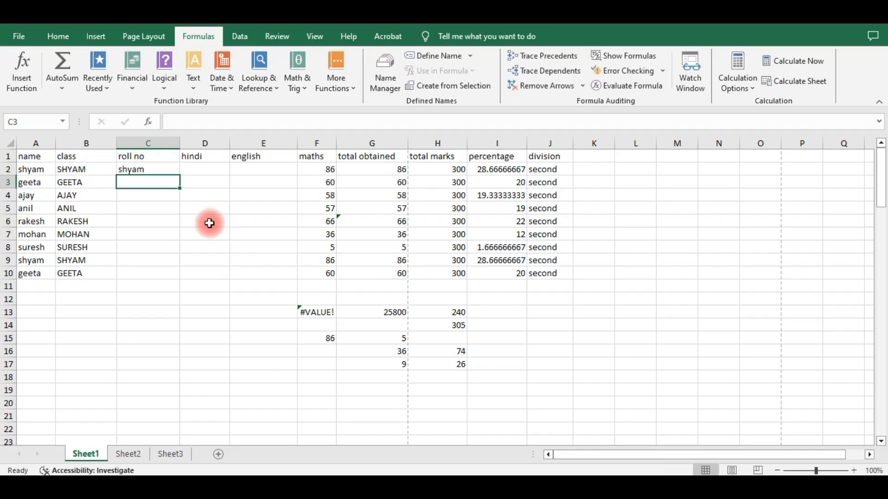
double_click(174, 178)
Enter =PROPER(C2) in cell D2 and fill it down to D10 to capitalise each name's first letter.
left_click(217, 172)
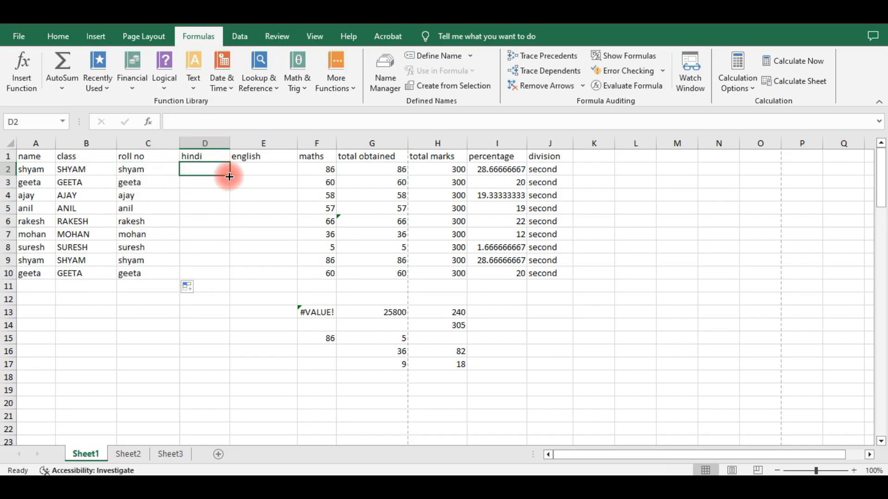
type("=prope")
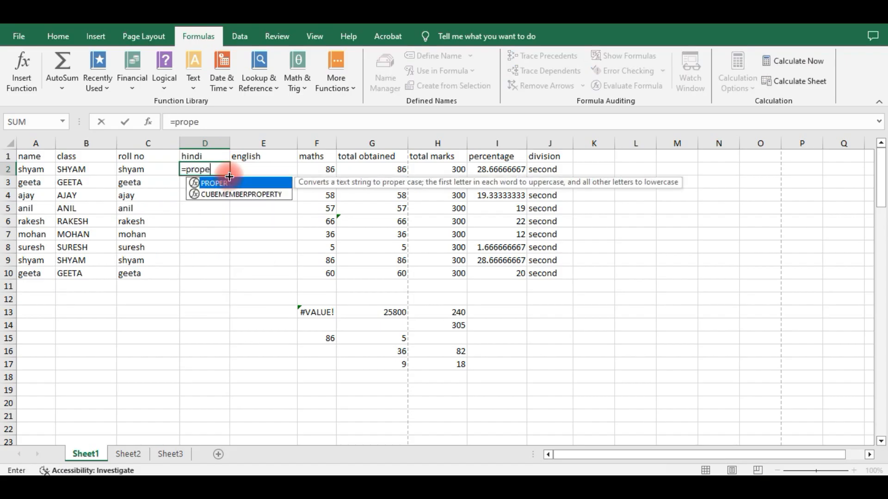
type("r(")
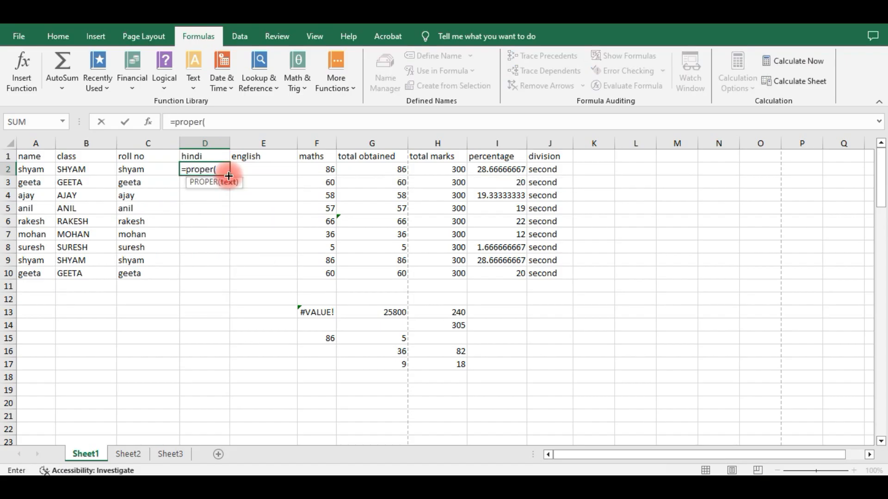
left_click(157, 170)
key("Return")
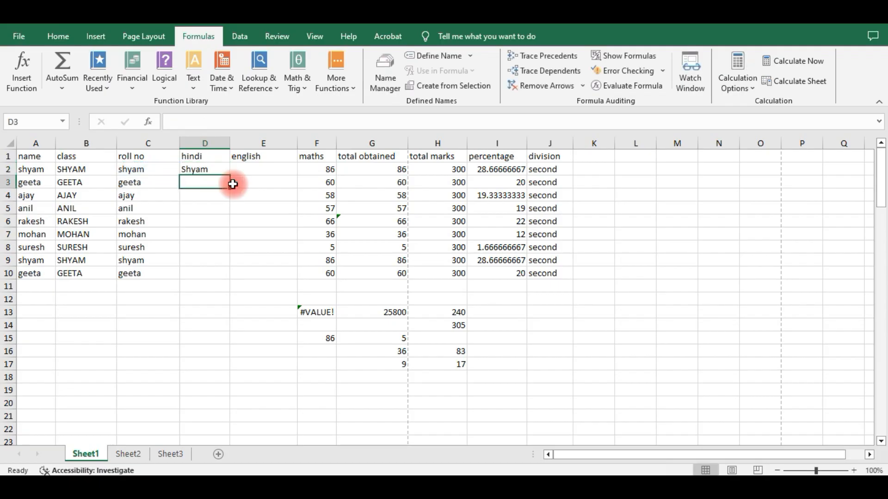
key("Up")
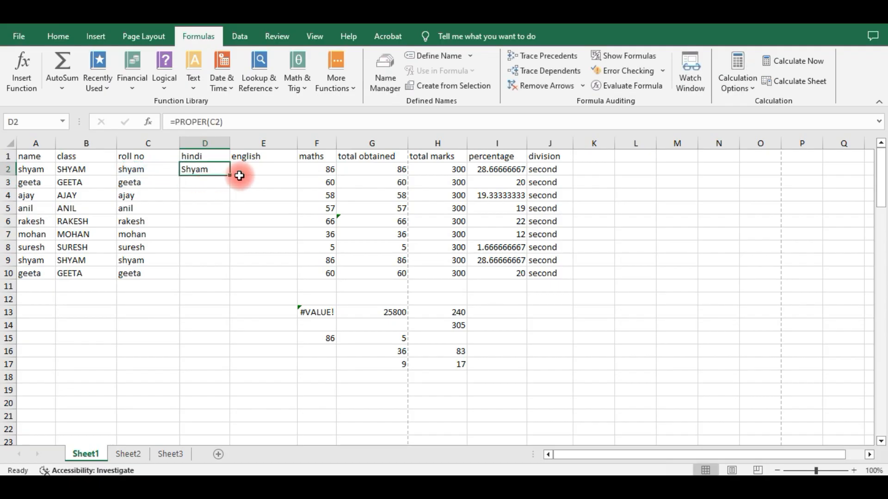
double_click(231, 175)
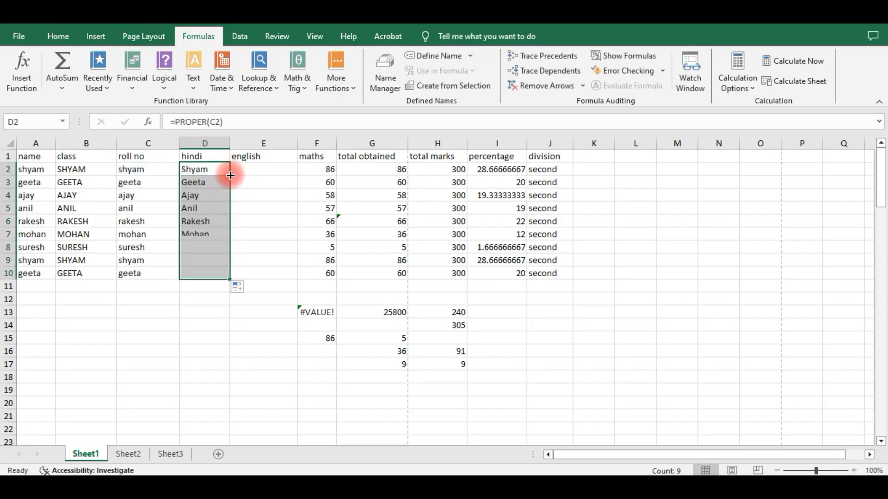
left_click(233, 337)
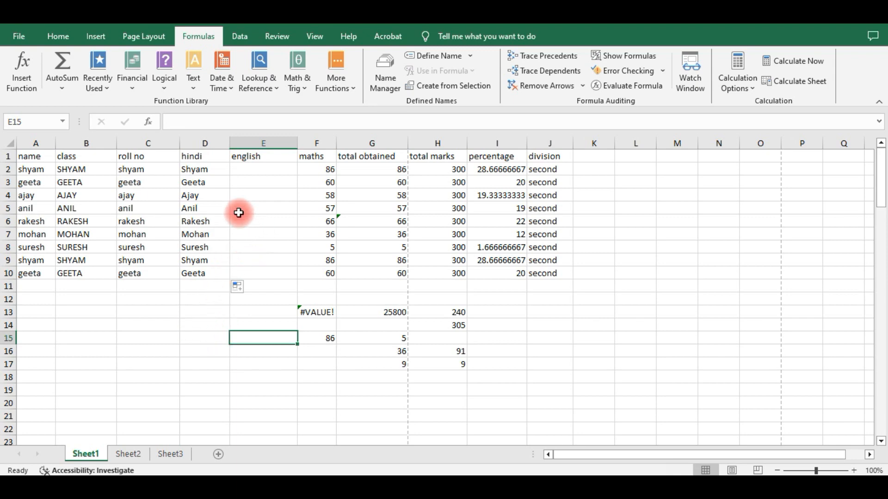
left_click(585, 169)
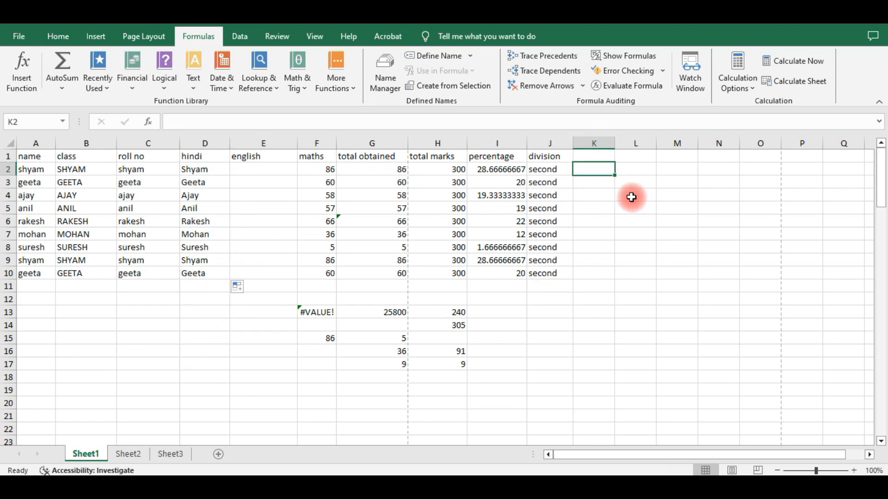
Clear the text formulas in cells B2:D10 and slightly widen columns A and B.
left_click_drag(67, 170, 228, 278)
key("Delete")
left_click(144, 258)
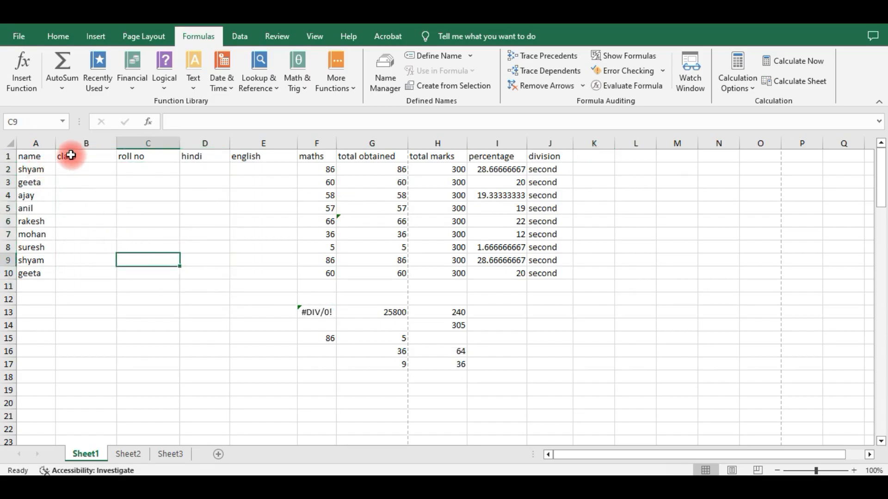
left_click_drag(56, 142, 67, 146)
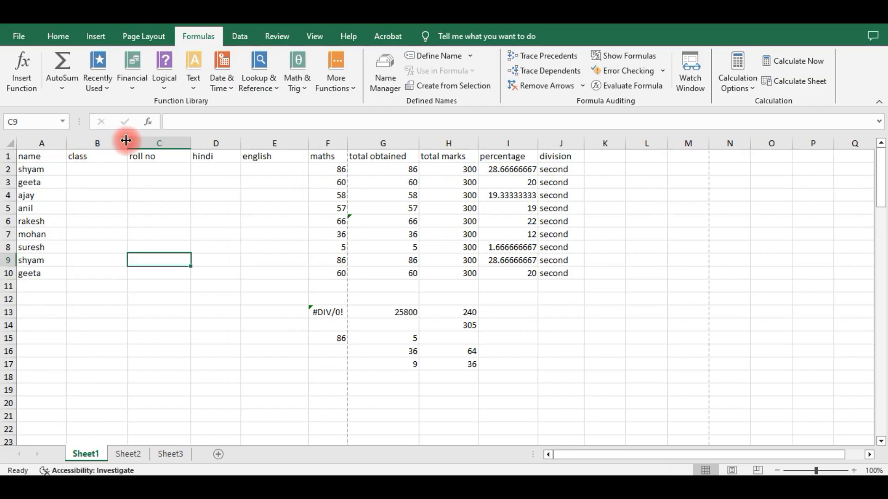
left_click_drag(127, 143, 139, 143)
Append a surname after a space to the student names in cells A2 and A3.
double_click(52, 169)
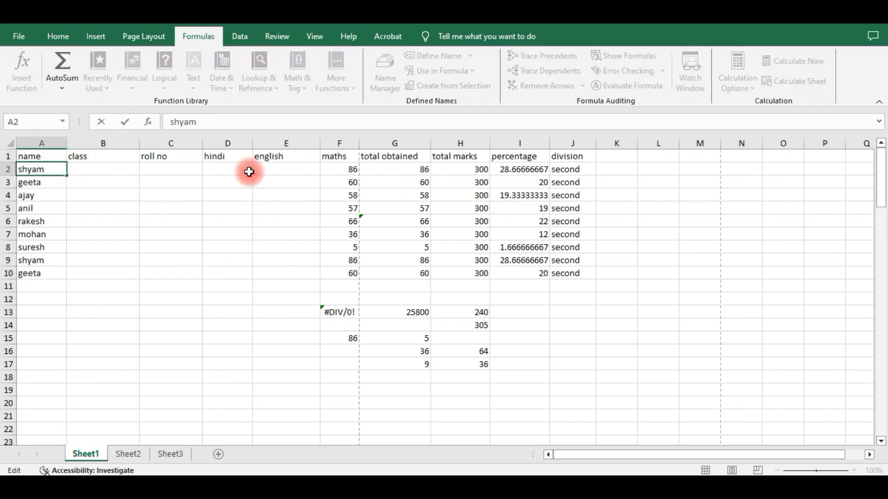
type("kumar")
key("Return")
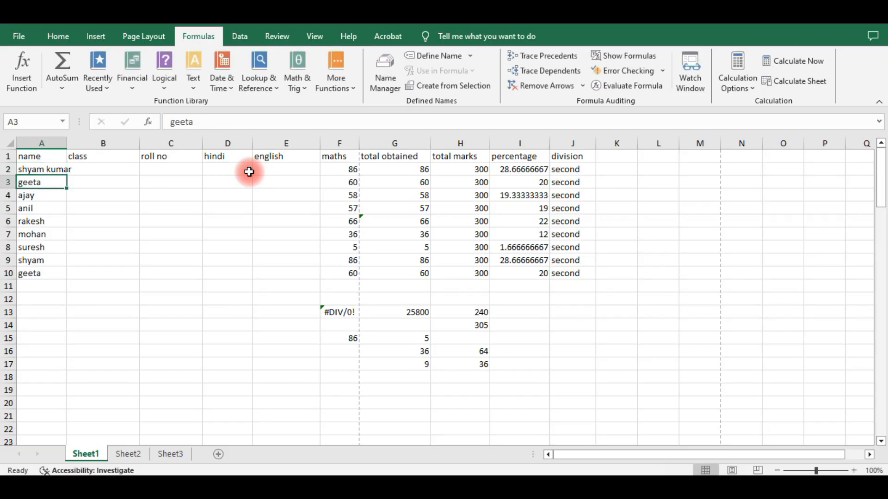
key("F2")
type("sharma")
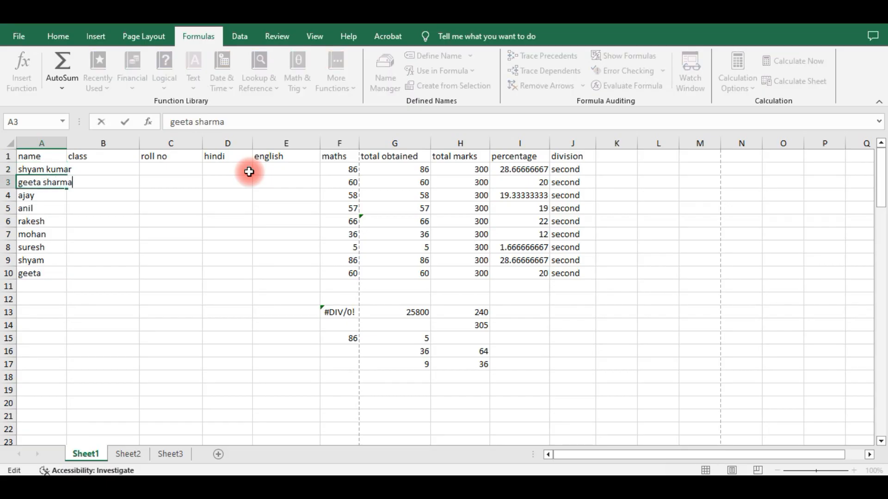
key("Return")
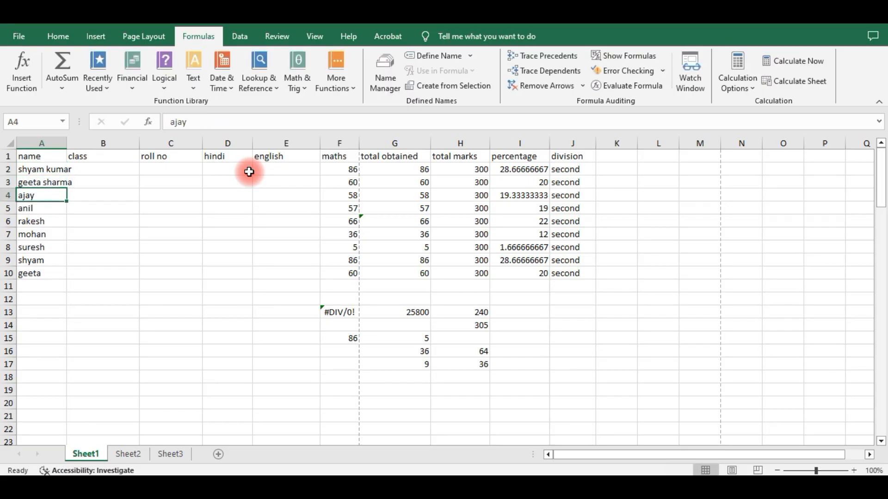
Append a surname to the student names in cells A4 and A5.
key("F2")
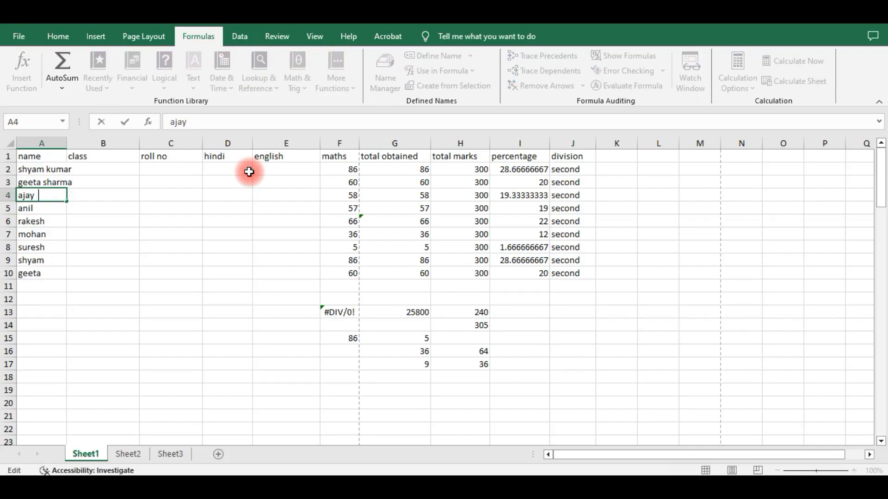
type("sinha")
key("Return")
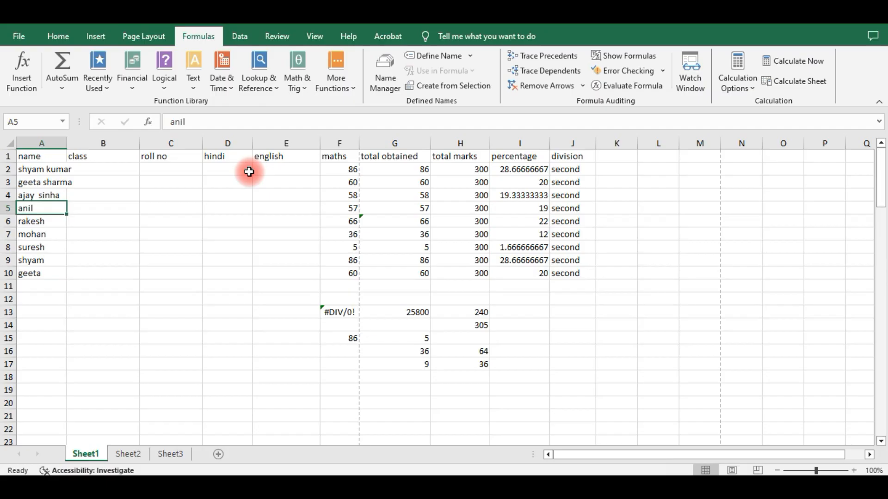
key("F2")
type("meghwalm")
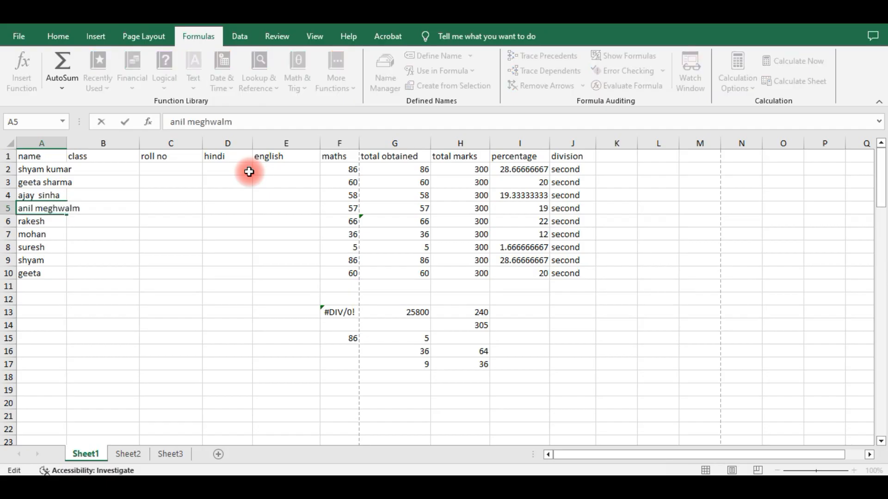
key("BackSpace")
key("Return")
Append a surname to the student name in cell A6 and autofit column A to its contents.
key("F2")
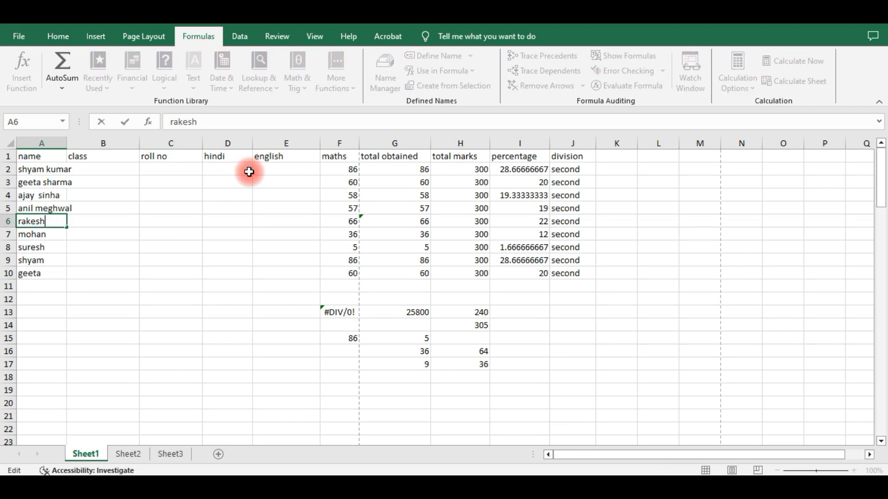
type("prajap[")
key("BackSpace")
type("at")
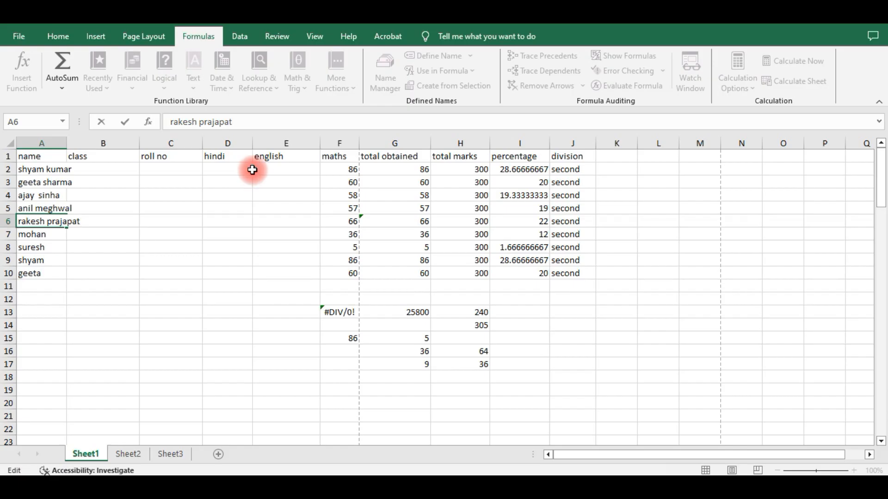
key("Return")
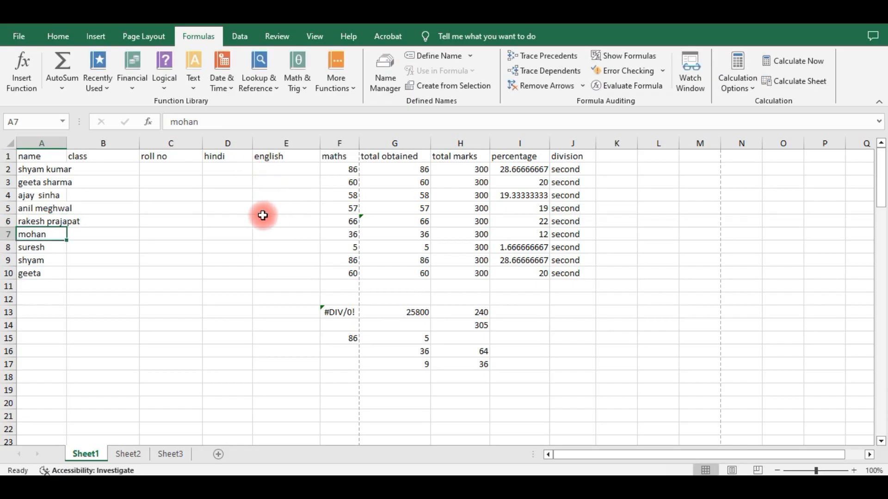
double_click(66, 141)
left_click(133, 194)
Enter =LEFT(A2,5) in cell B2 and fill it down to B10 to extract each name's first five characters.
left_click(123, 170)
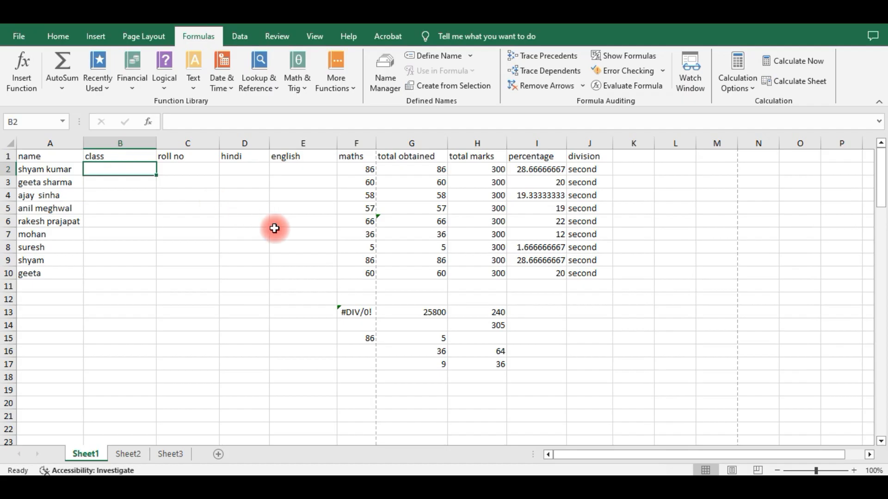
type("=left")
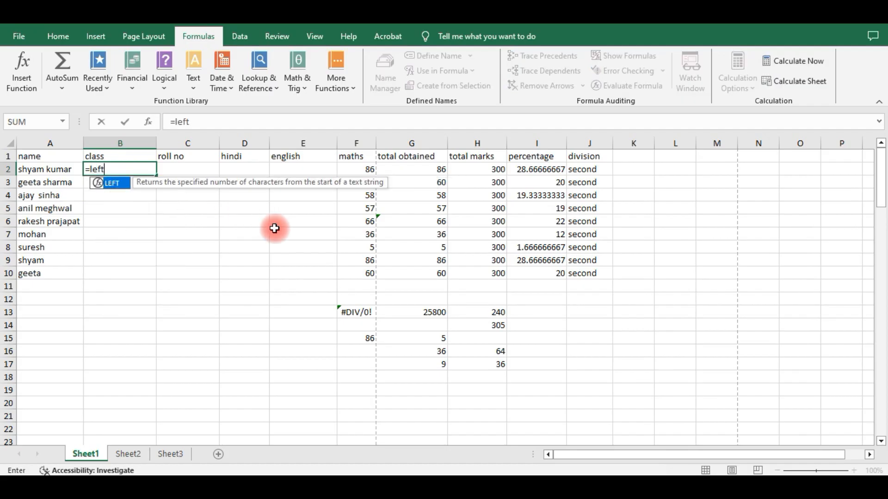
type("(")
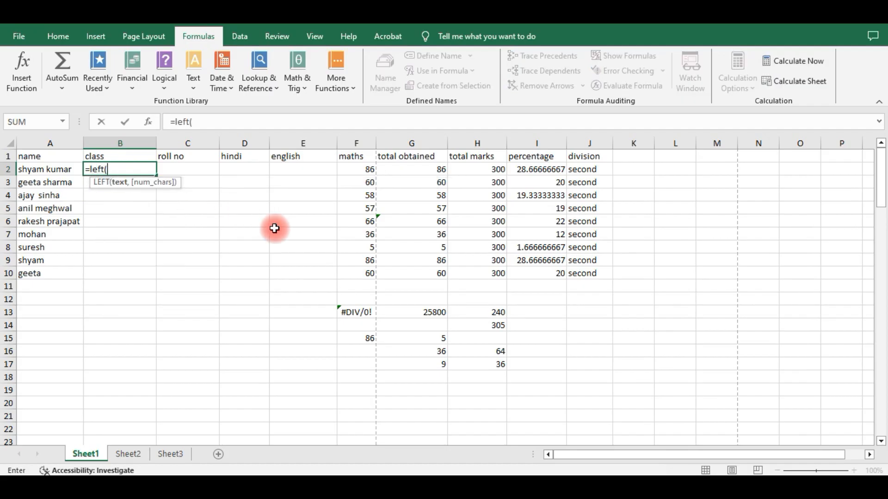
left_click(56, 170)
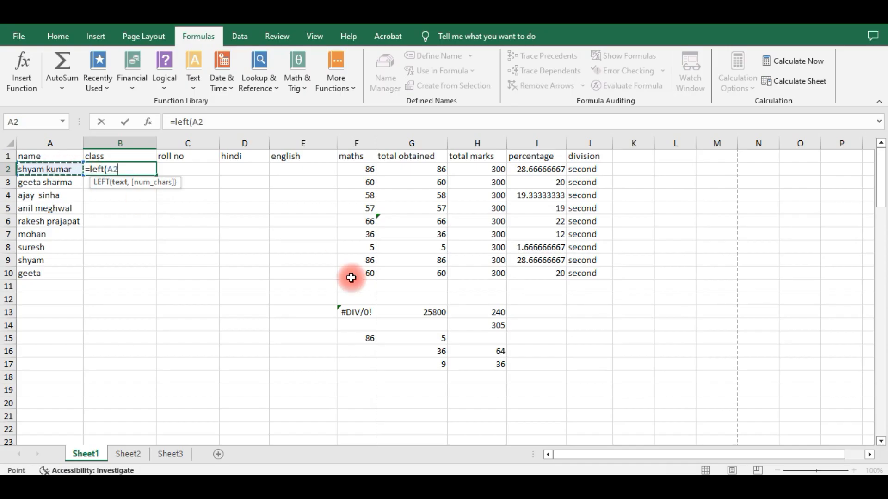
type(",")
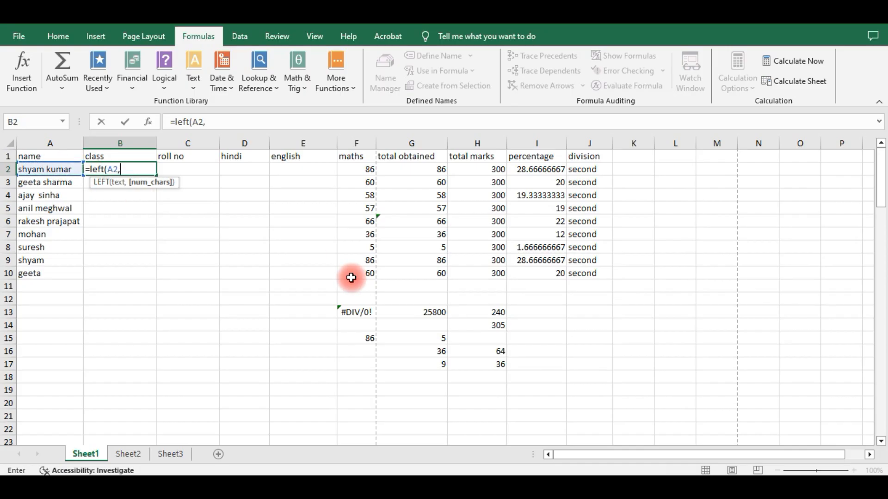
type("5")
key("Return")
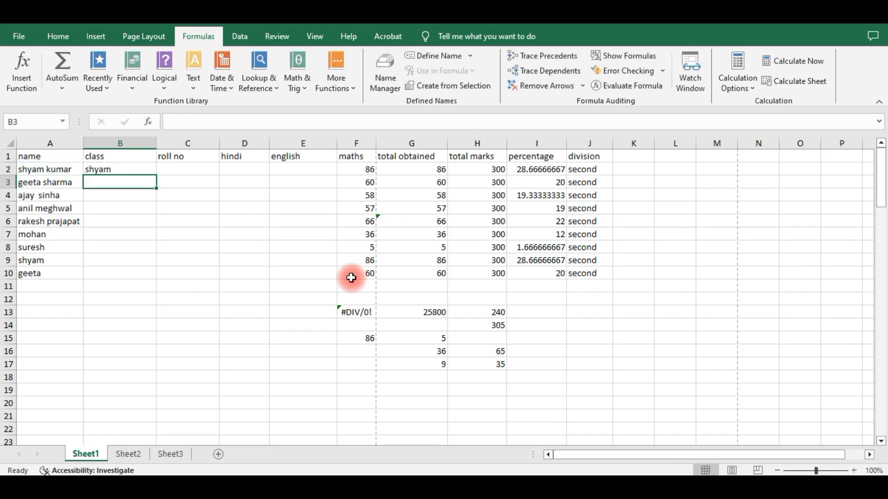
key("Up")
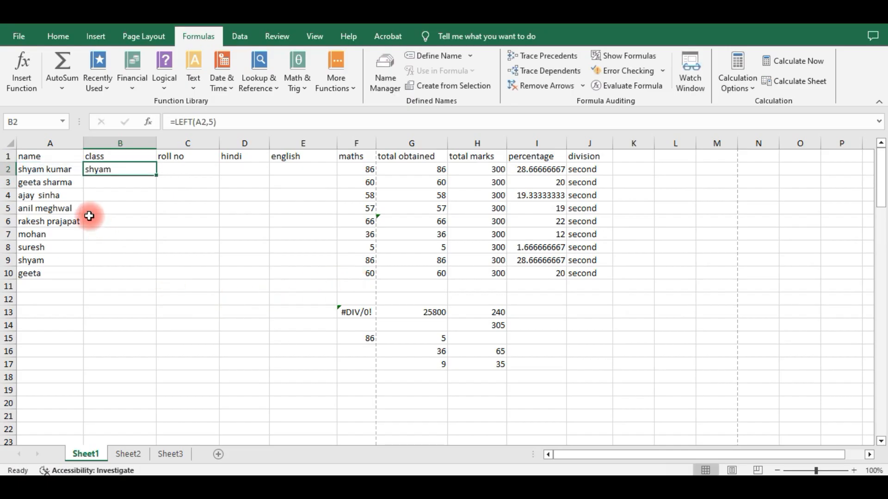
double_click(157, 173)
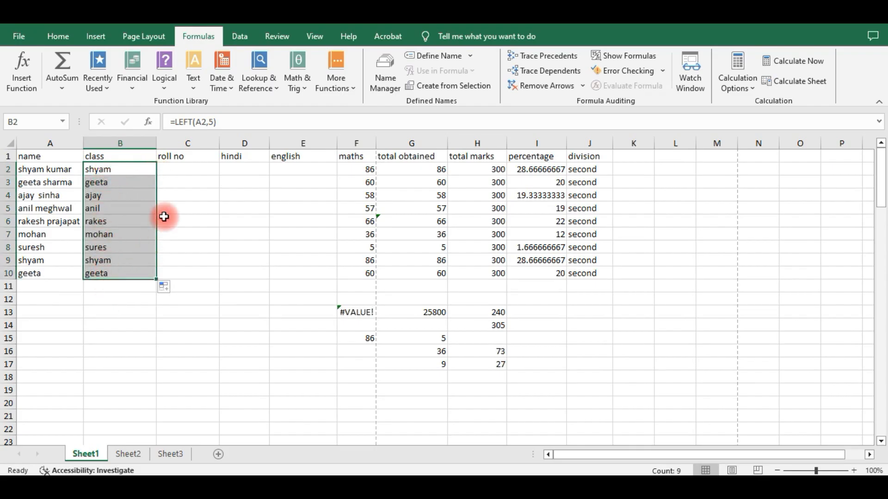
Enter =RIGHT(A2,3) in cell C2 to extract the last three characters of the name in A2.
left_click(175, 170)
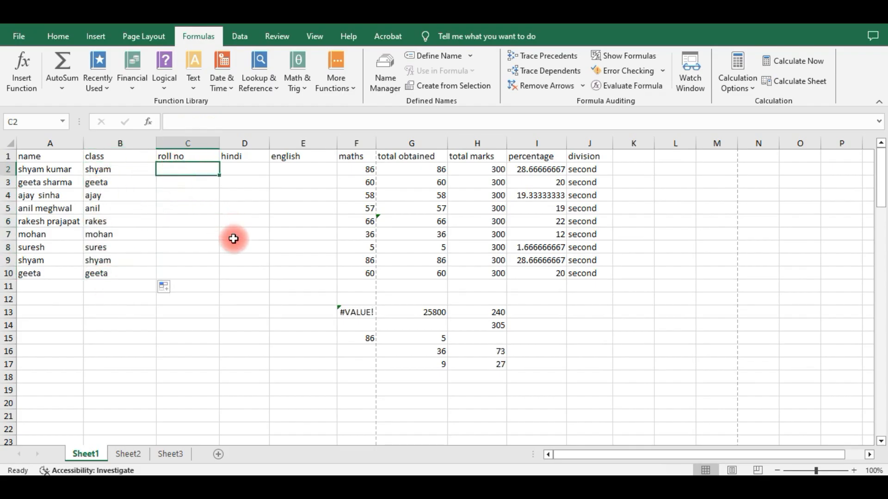
type("=ri")
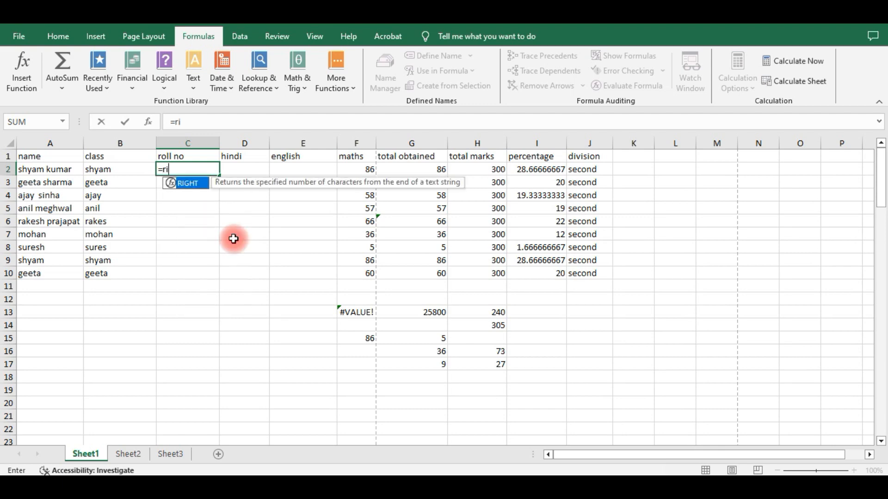
type("ght")
key("Tab")
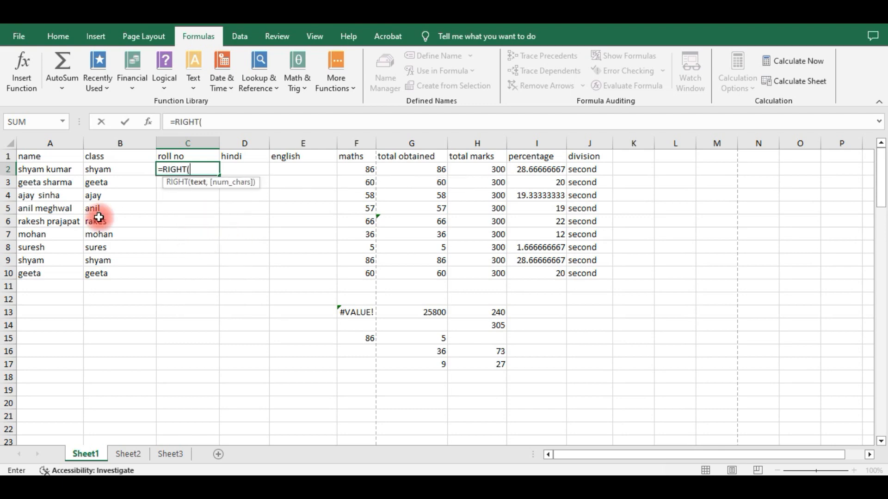
left_click(46, 170)
type(",3")
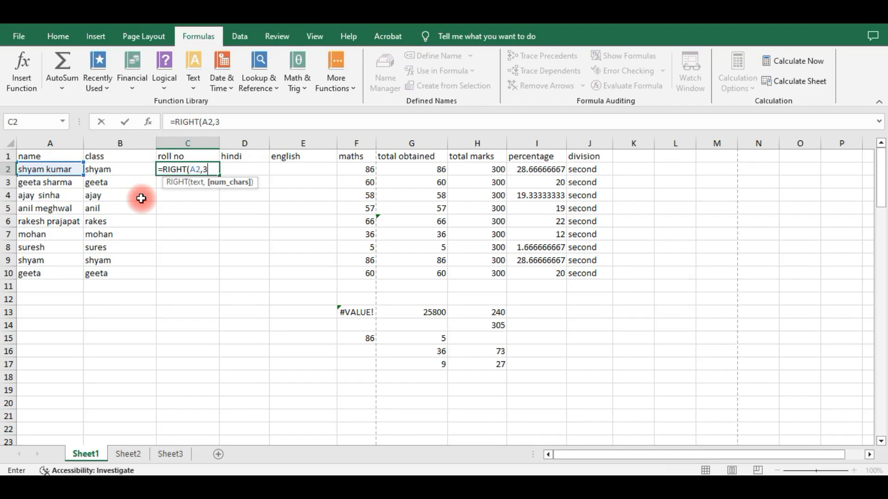
key("Return")
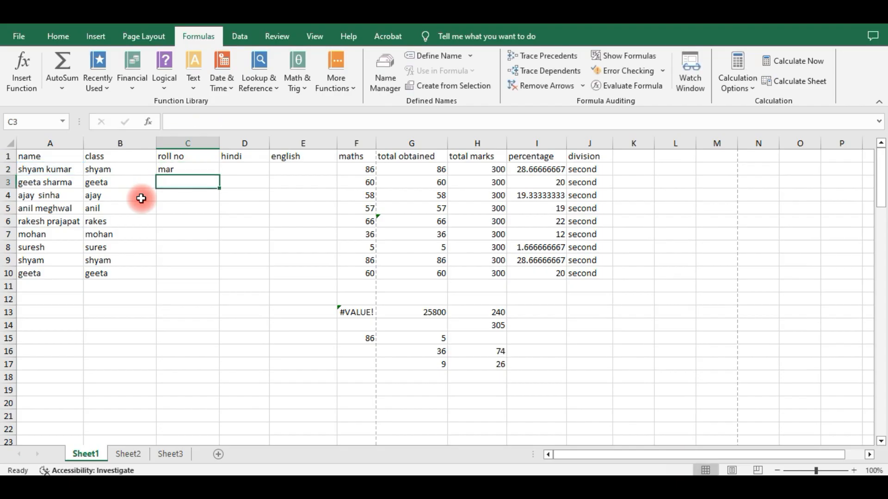
key("Up")
key("shift+Down")
key("shift+Down")
key("shift+Down")
key("shift+Down")
key("shift+Down")
key("shift+Down")
key("shift+Down")
key("shift+Down")
key("shift+Down")
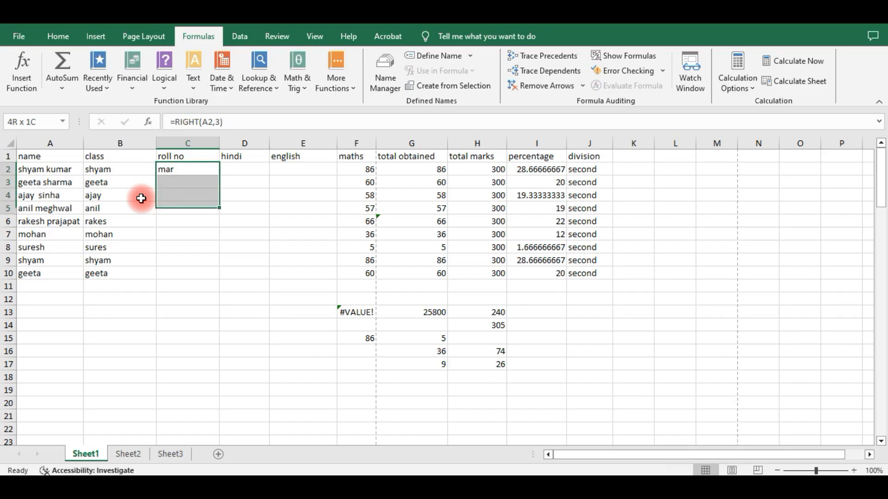
key("Up")
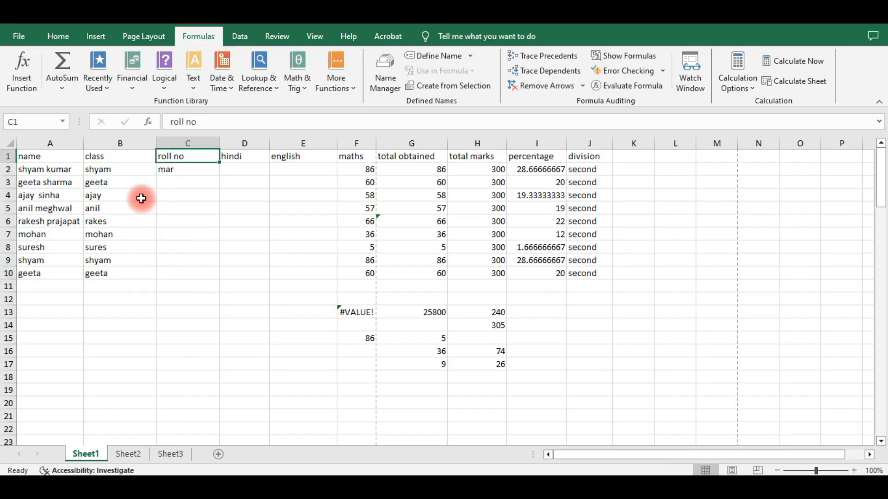
Fill the RIGHT formula from cell C2 down to C10.
key("Down")
double_click(220, 176)
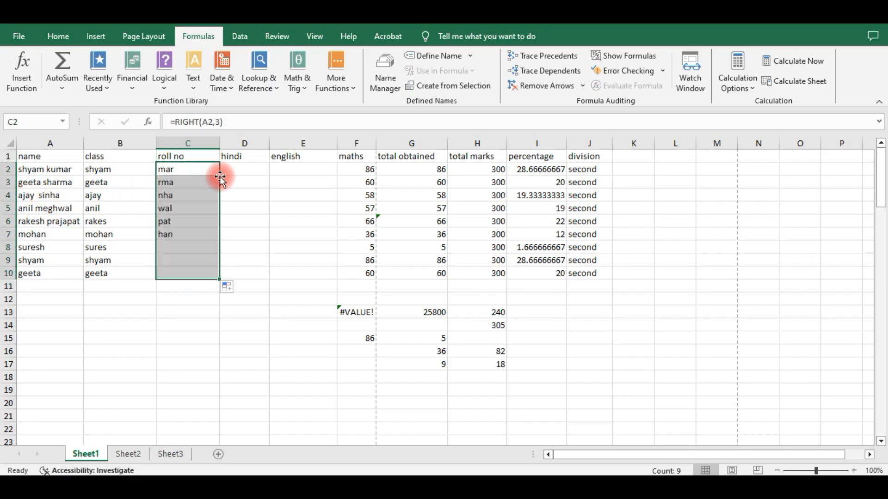
Enter =MID(A2,3,5) in cell D2 to extract five characters of the name starting at the third.
left_click(238, 171)
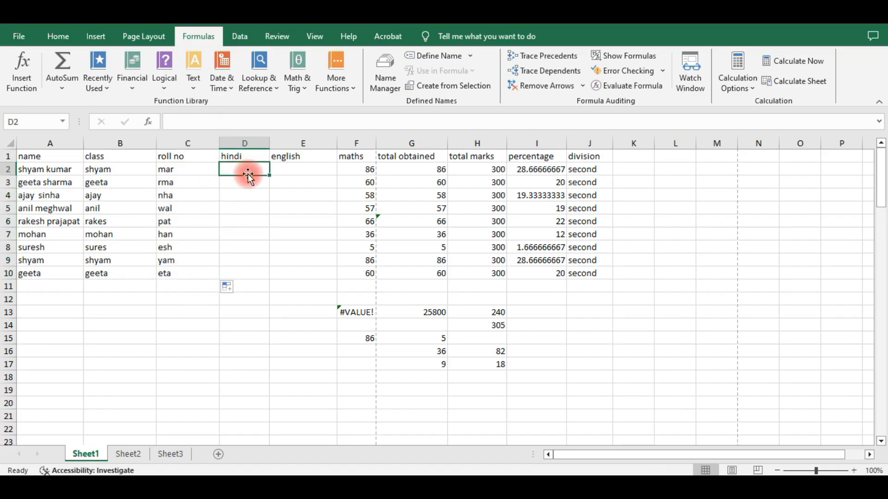
type("=mid")
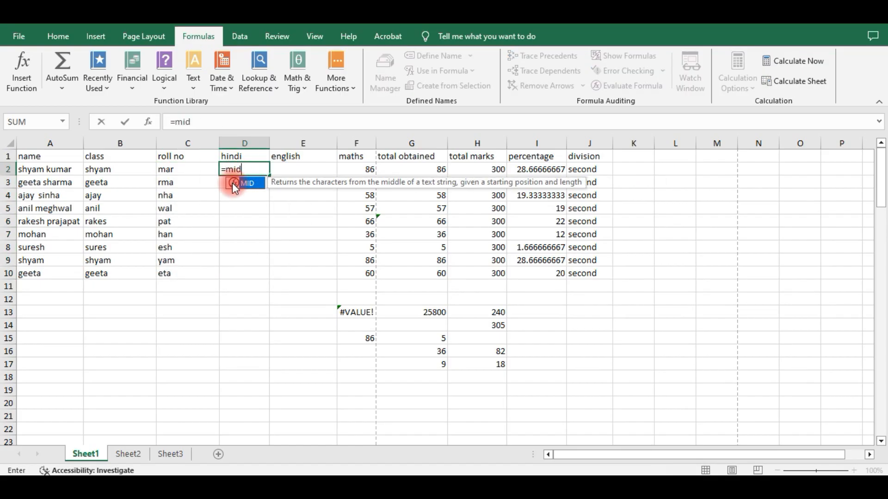
type("(")
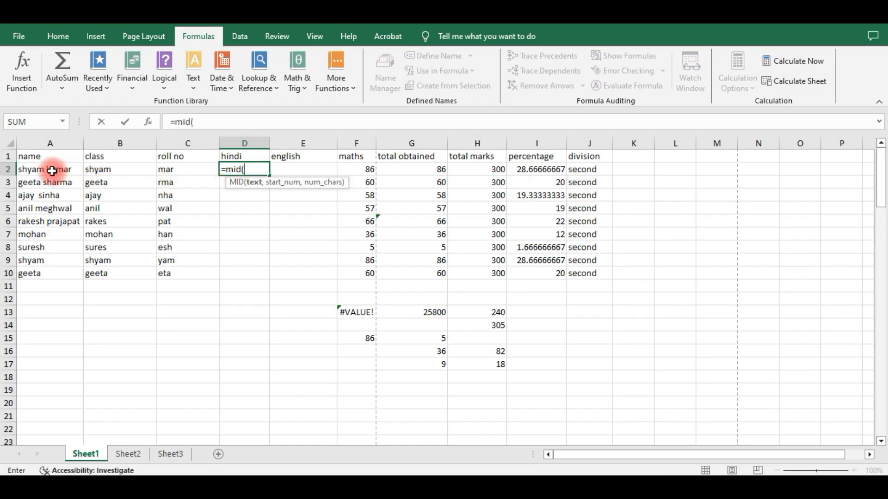
left_click(52, 171)
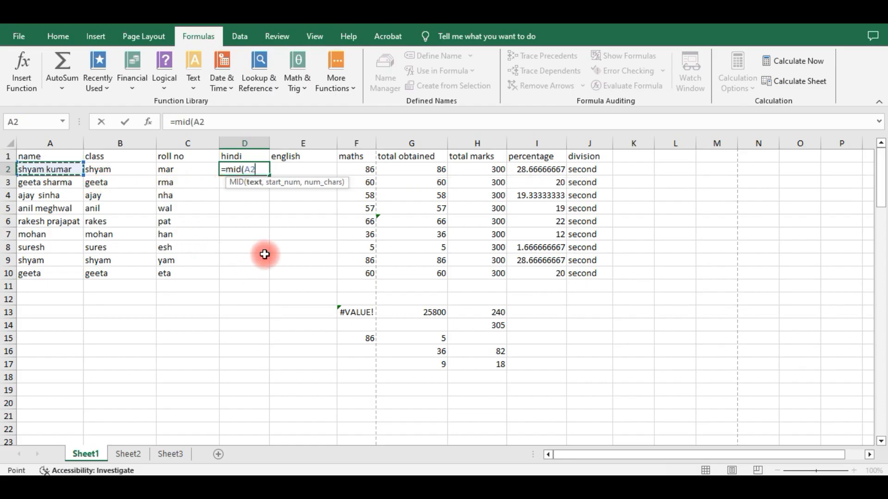
type(",")
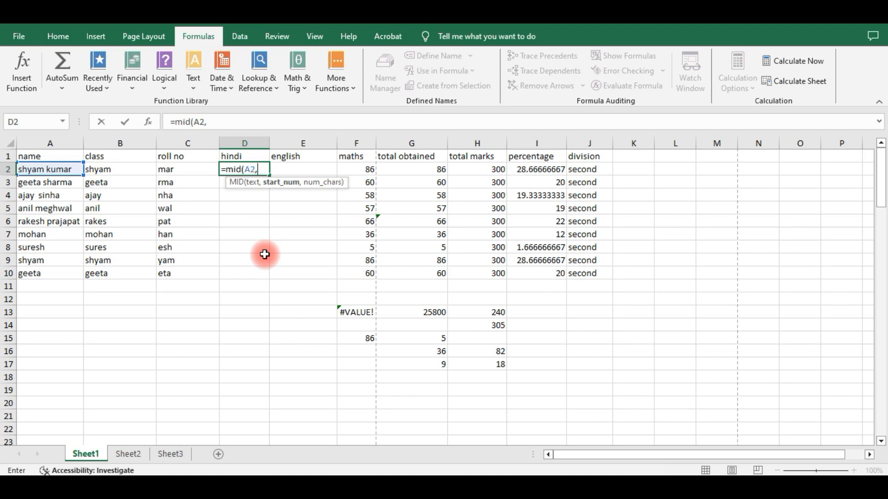
type("3,")
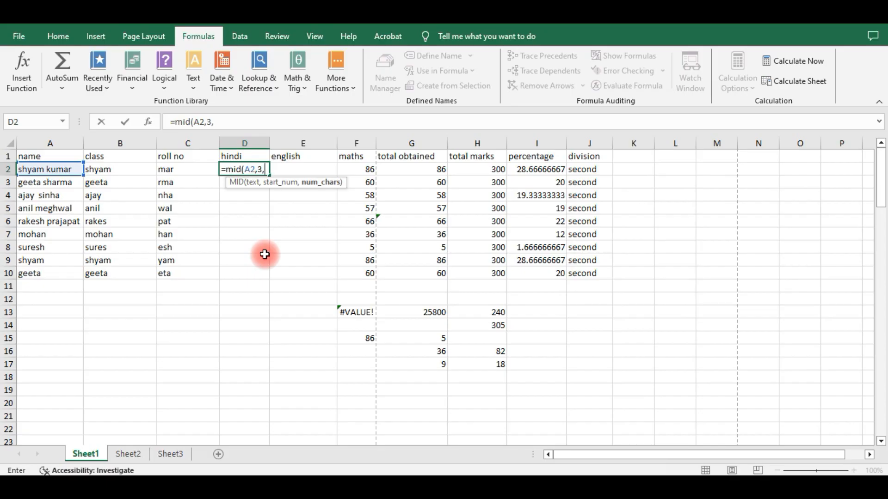
type("5")
key("Return")
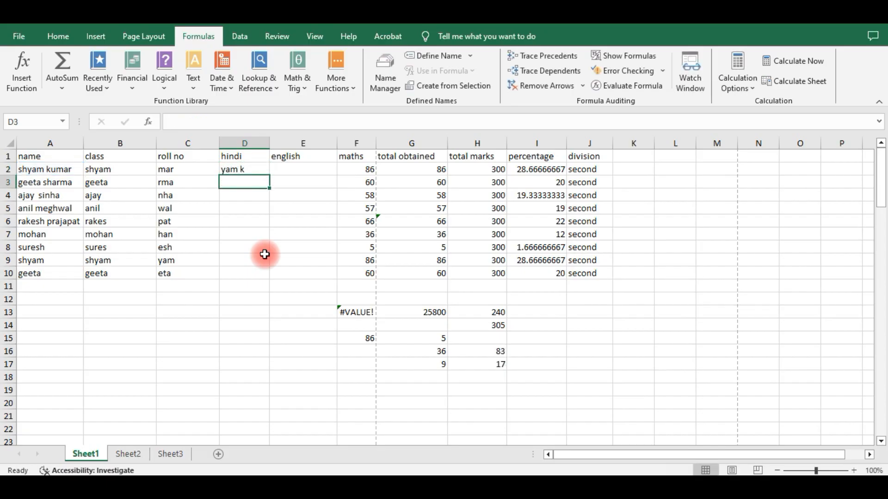
key("Up")
key("shift+Down")
key("shift+Down")
key("shift+Down")
key("shift+Down")
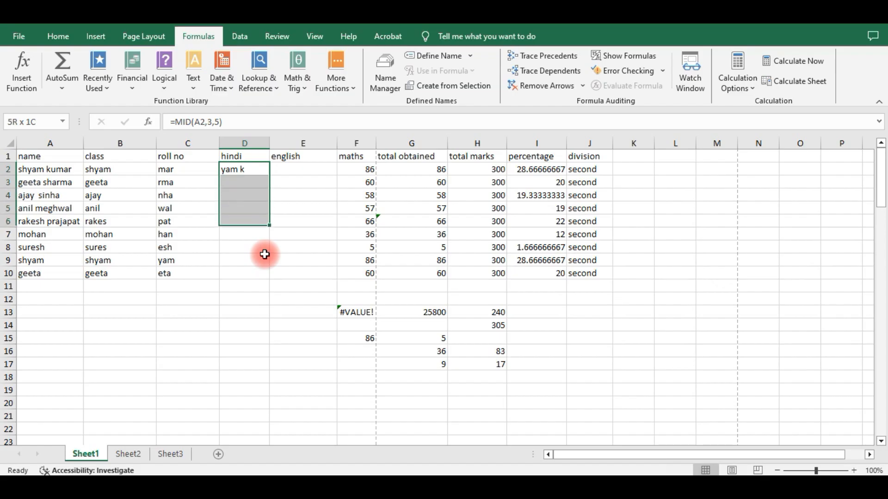
key("Up")
Fill the MID formula from cell D2 down to D10.
key("Down")
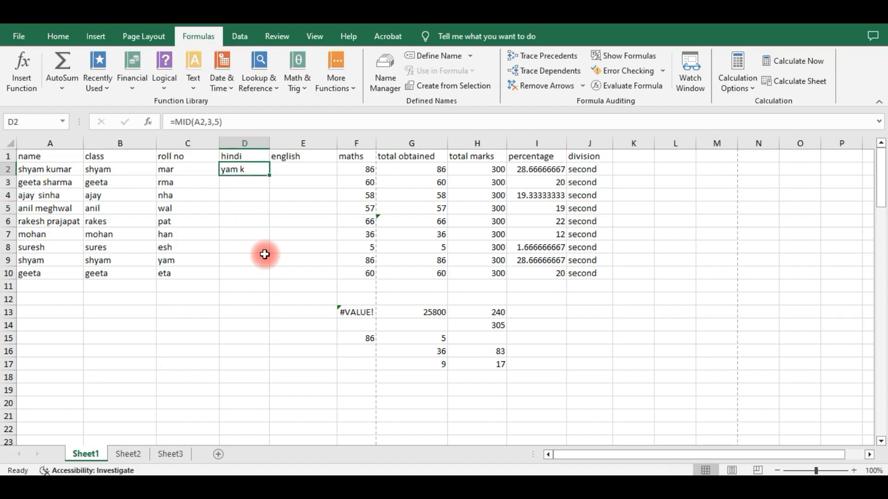
double_click(271, 174)
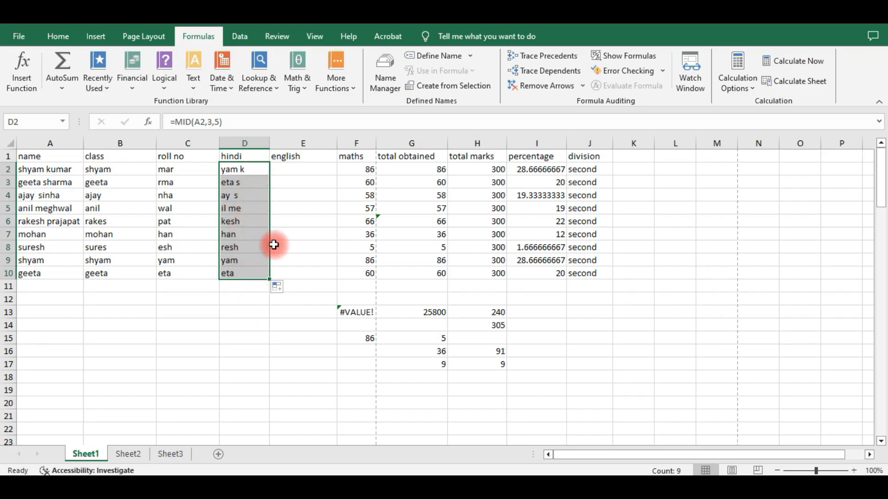
left_click(188, 323)
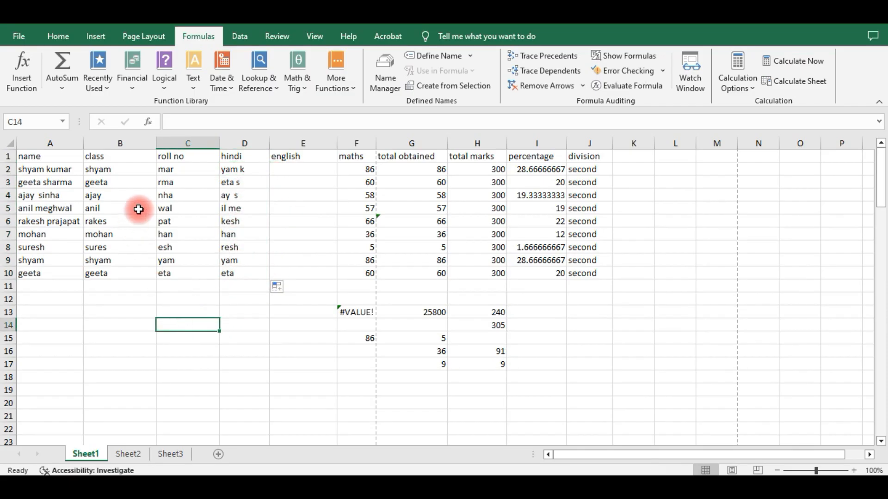
Enter =LEN(A2) in cell E2 and fill it down to E10 to count the characters in each name.
left_click(284, 175)
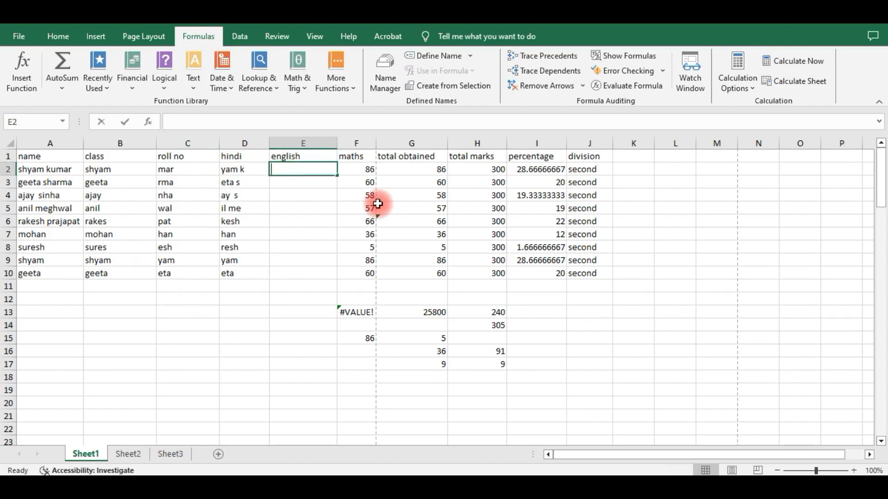
type("=len")
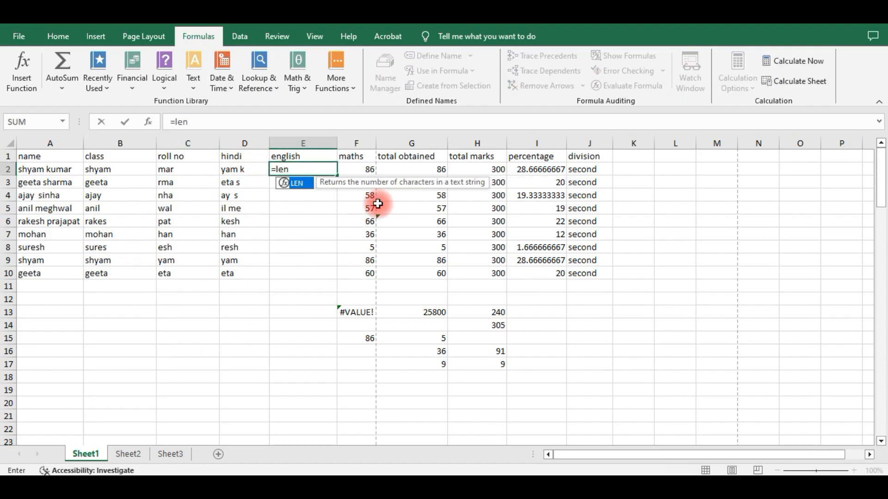
type("(")
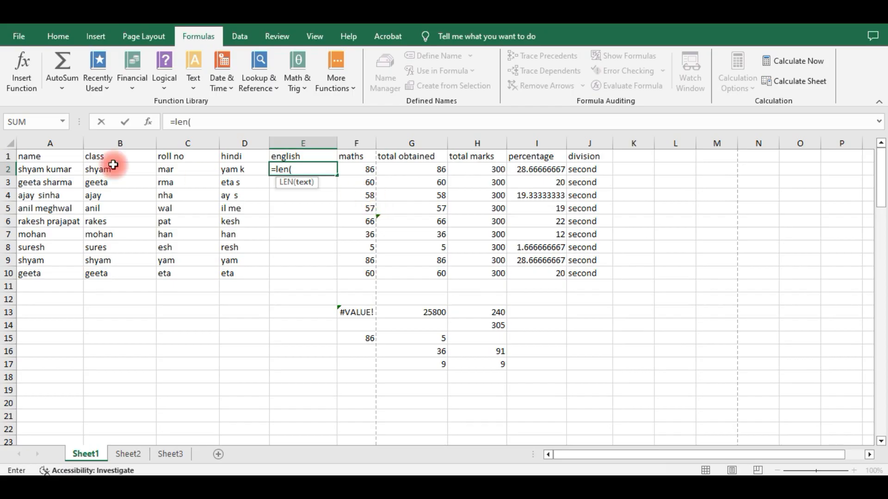
left_click(42, 169)
type(")")
key("ctrl+Return")
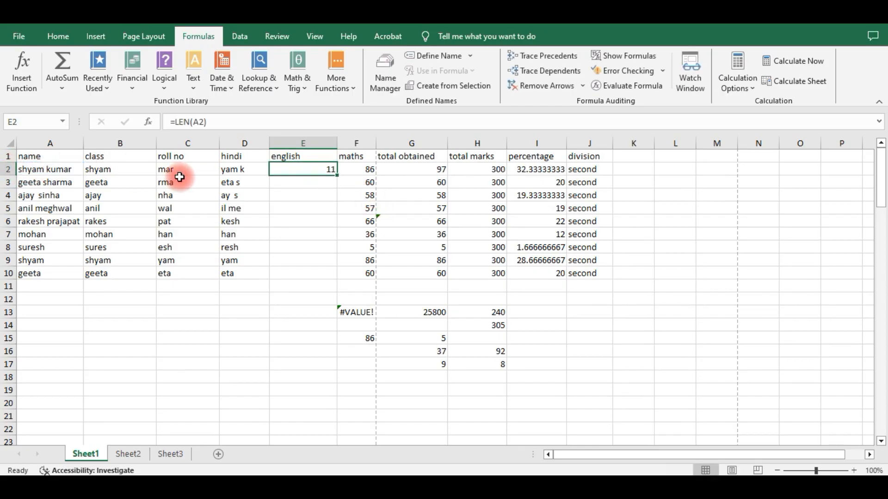
left_click_drag(338, 175, 338, 176)
double_click(339, 176)
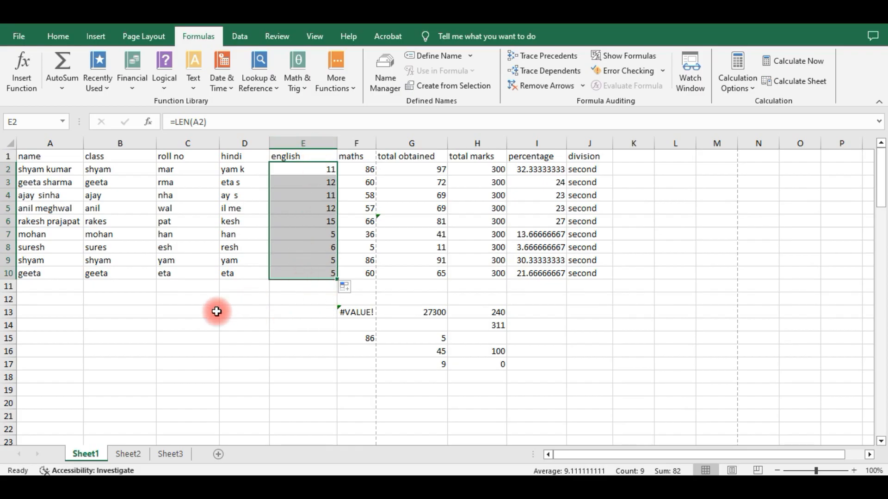
Enter =TODAY() in cell C13 to show the current date.
left_click(168, 311)
type("=")
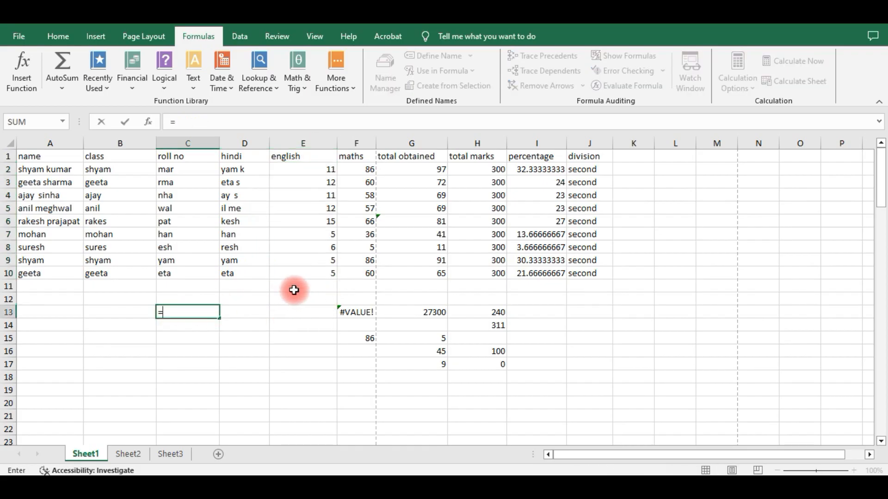
type("today")
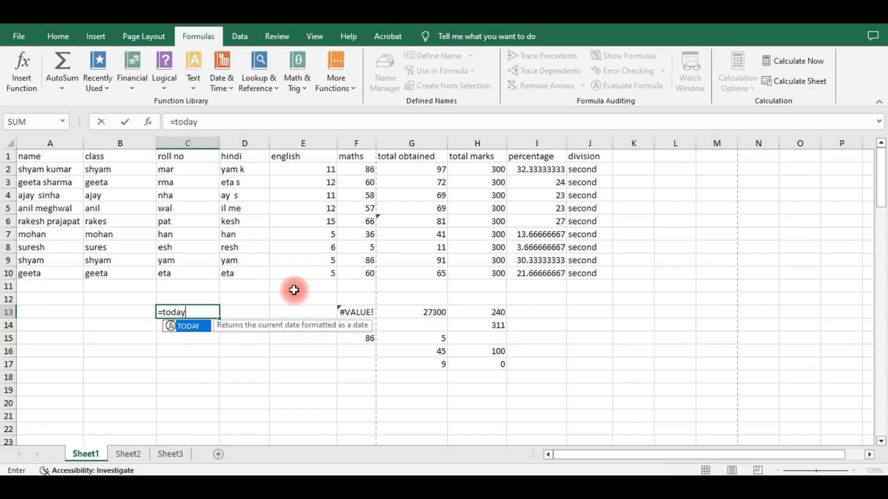
type("(")
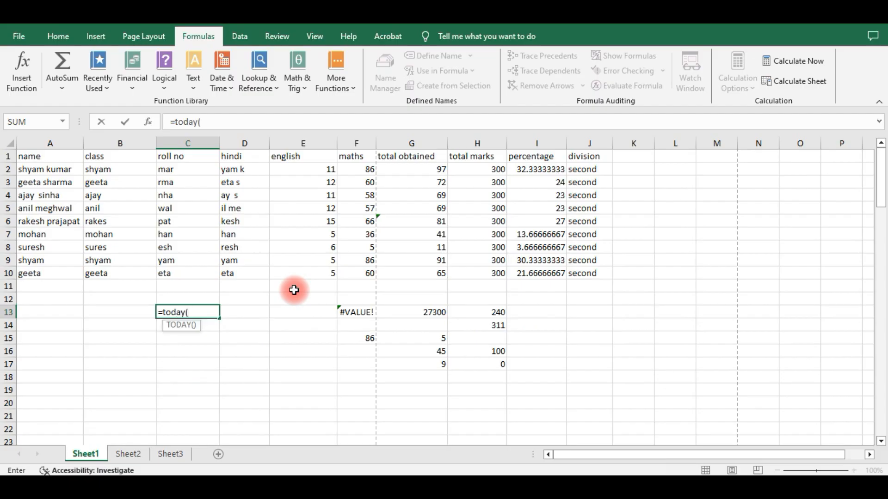
key("Return")
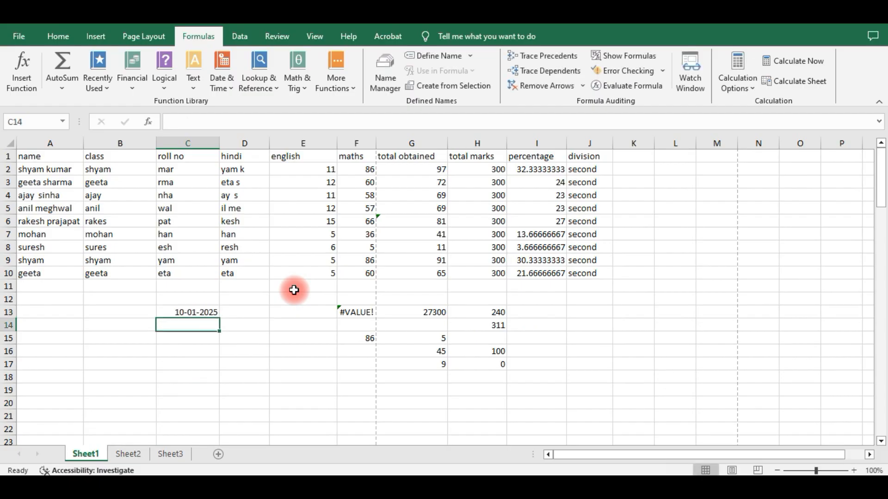
Enter =TODAY()+5 in cell C14 to get the date five days ahead.
type("=today")
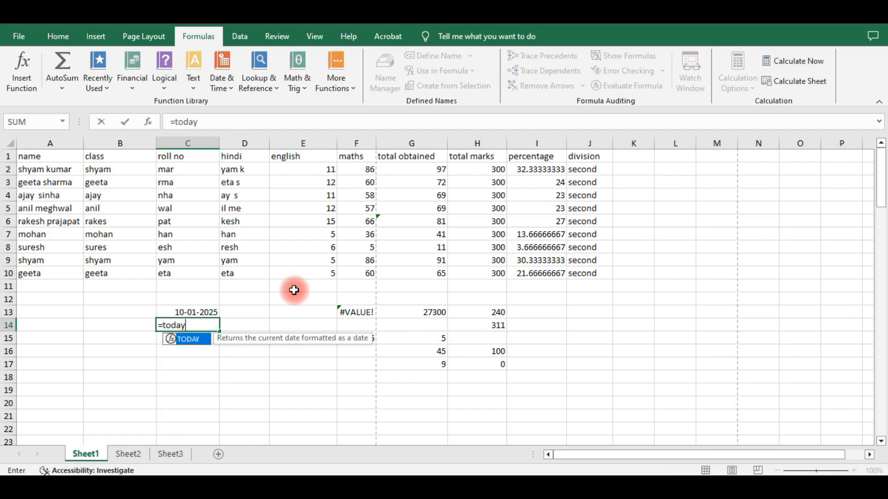
type("()")
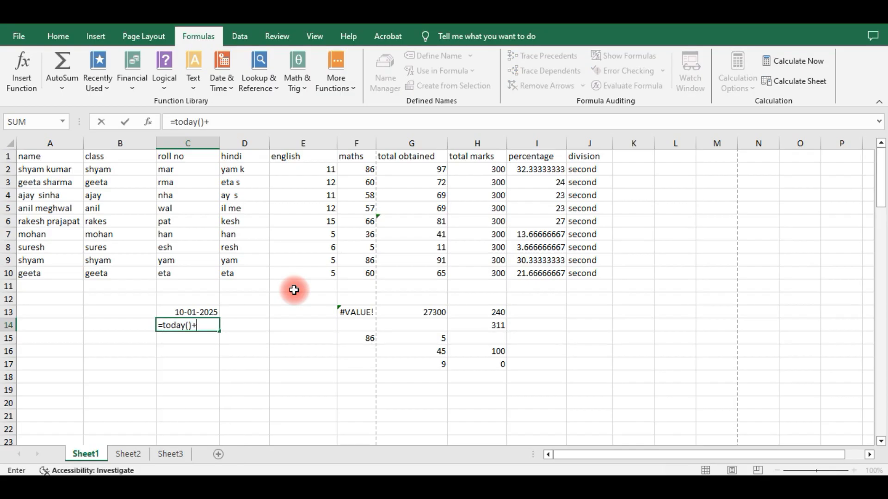
type("+5")
key("Return")
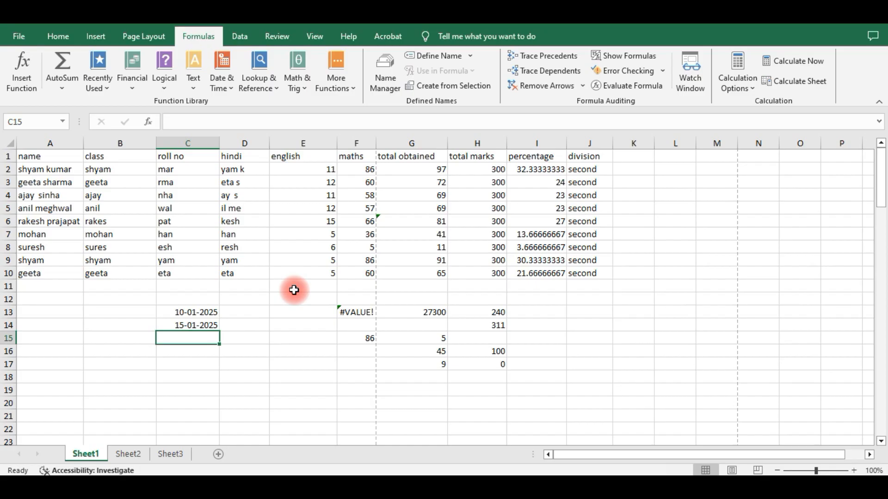
Enter =NOW() in cell C15 and autofit column C so the full date and time fit.
type("=")
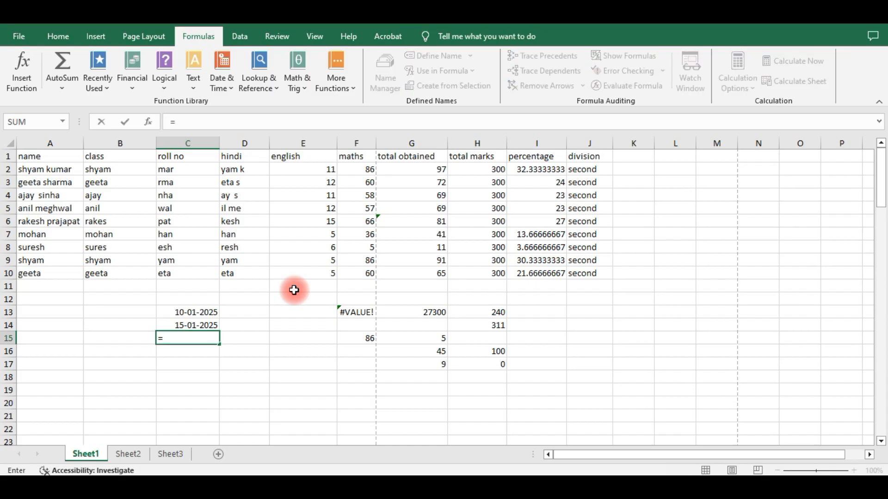
type("now")
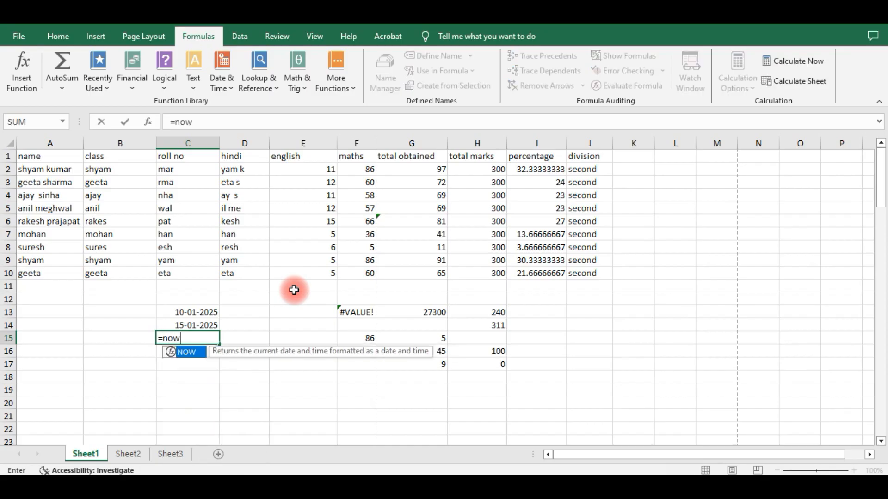
type("(")
key("Return")
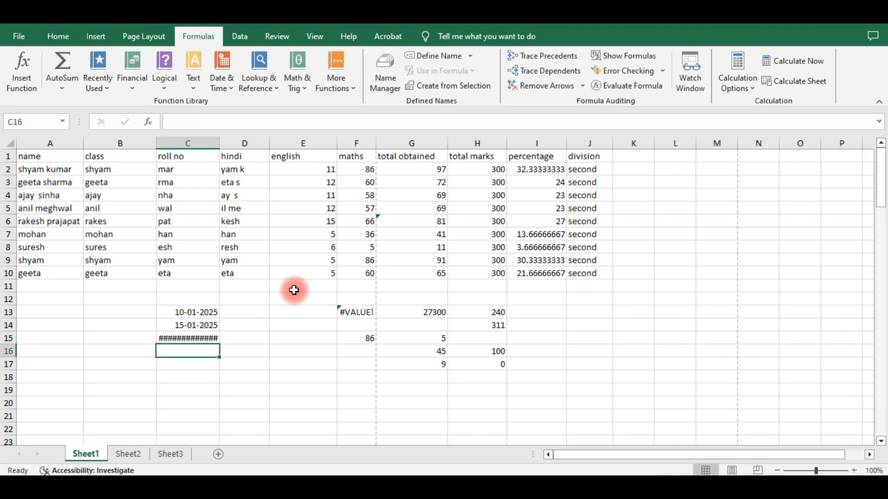
key("Up")
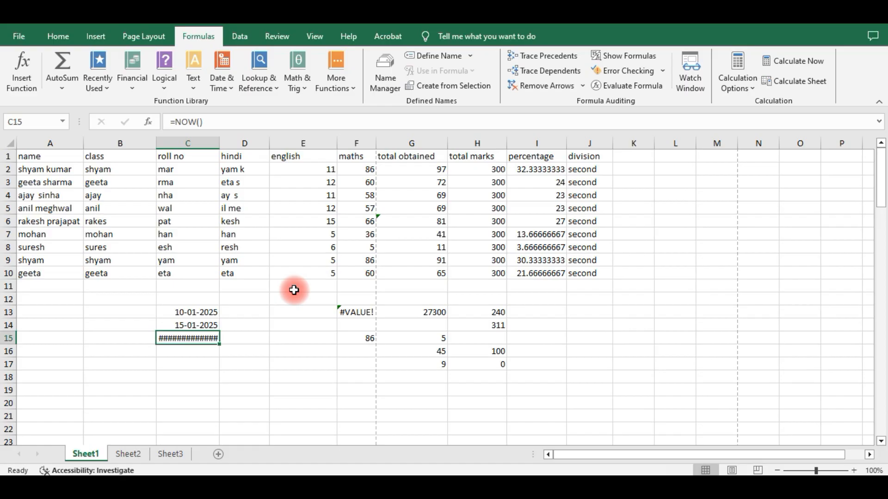
double_click(220, 141)
left_click(199, 363)
left_click(181, 339)
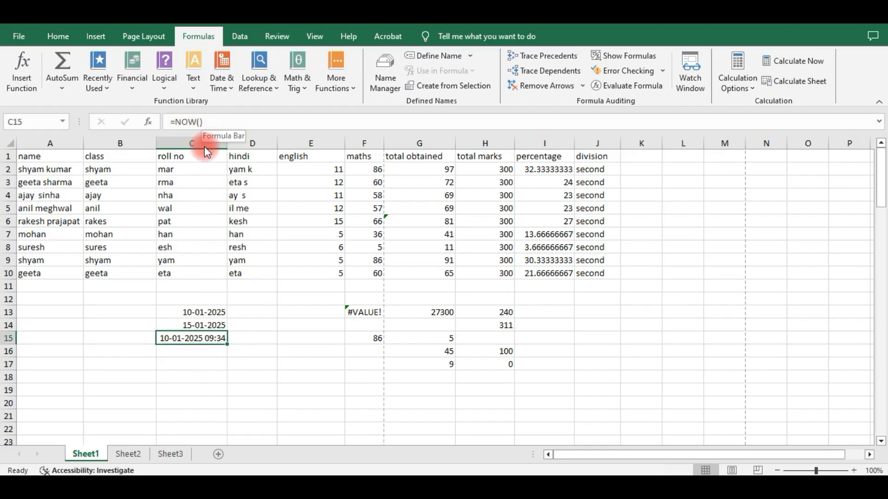
Trace the precedents of cells G13, H13 and J2, and remove the tracer arrows.
left_click(278, 316)
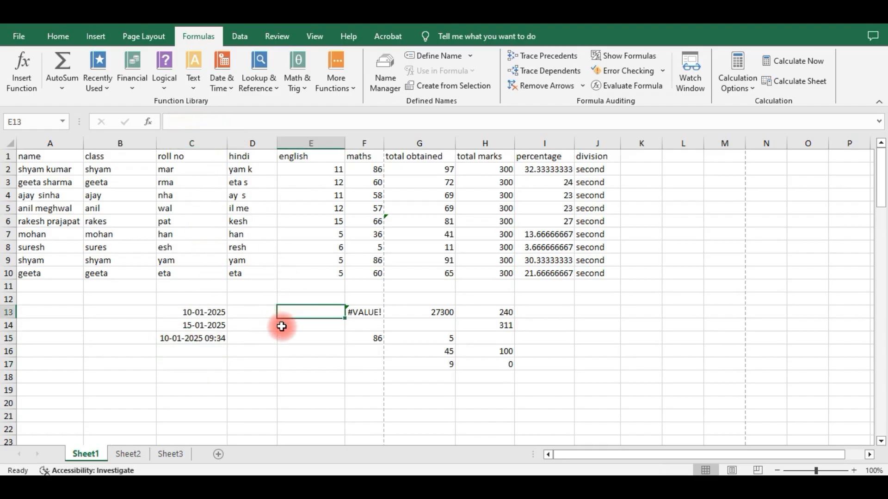
left_click(440, 312)
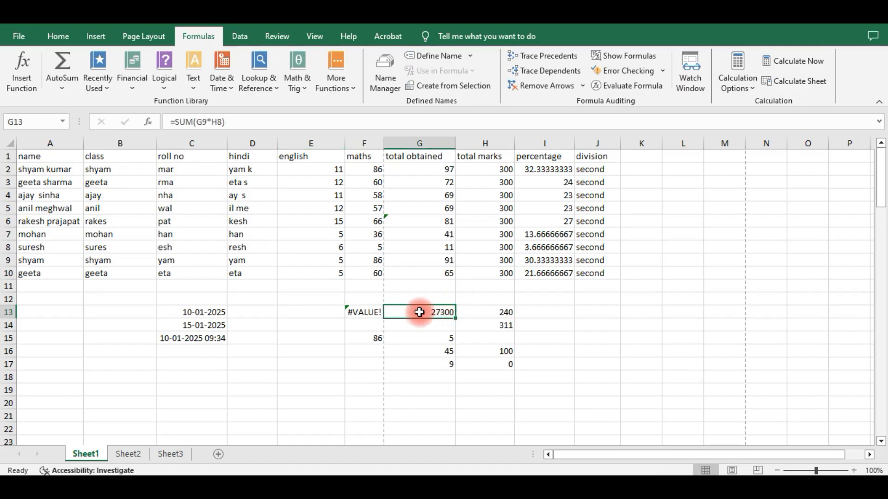
left_click(534, 57)
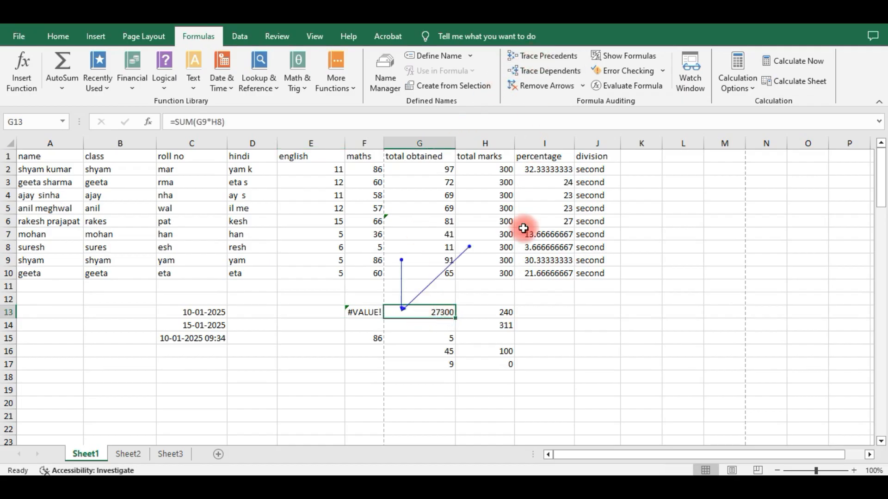
left_click(503, 315)
left_click(557, 56)
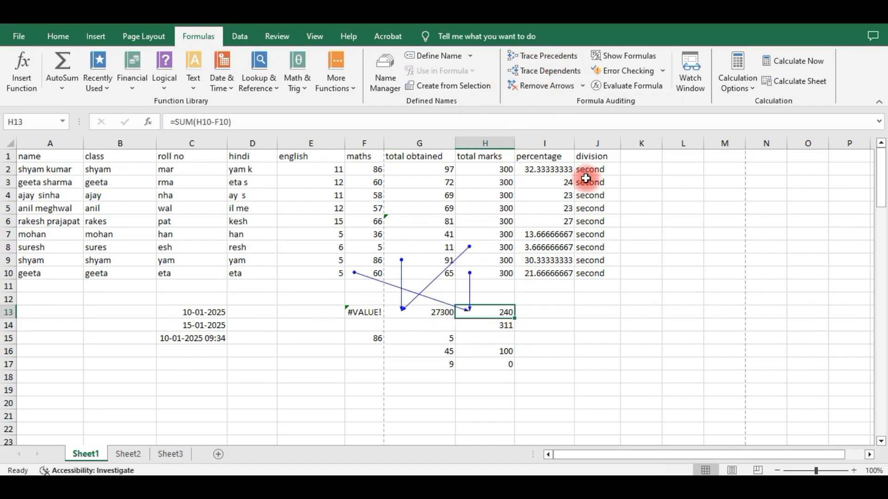
left_click(587, 170)
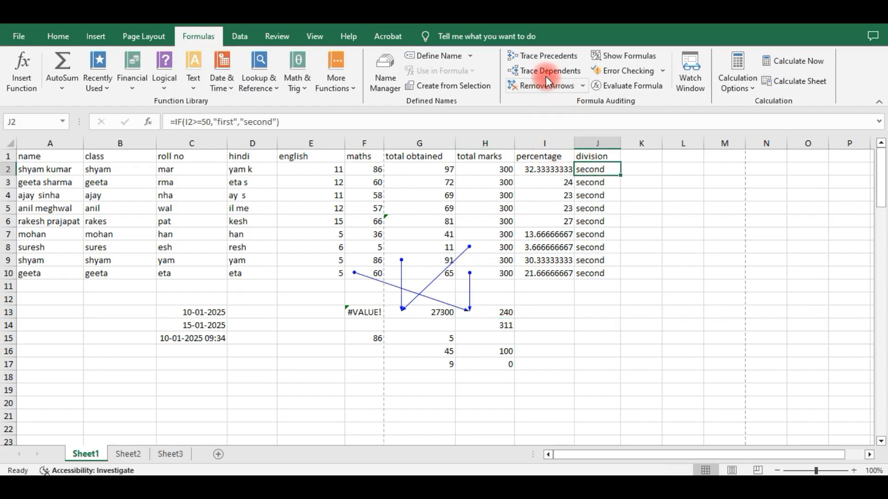
left_click(543, 57)
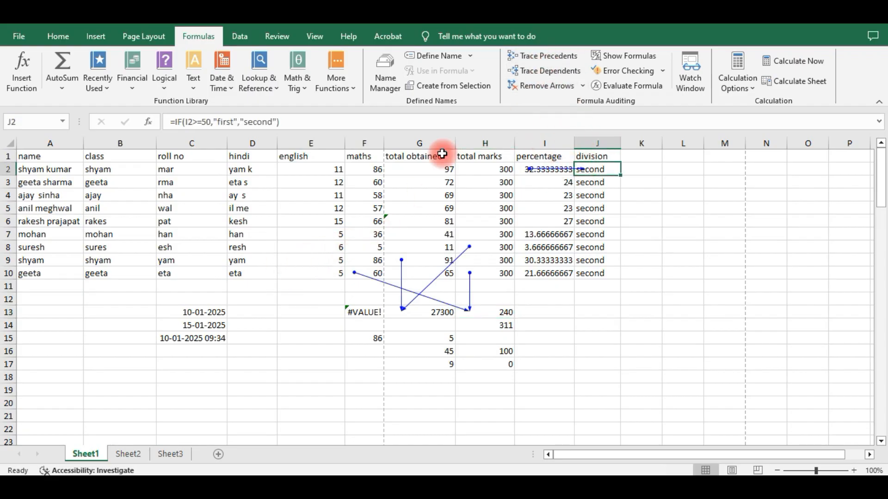
left_click(528, 84)
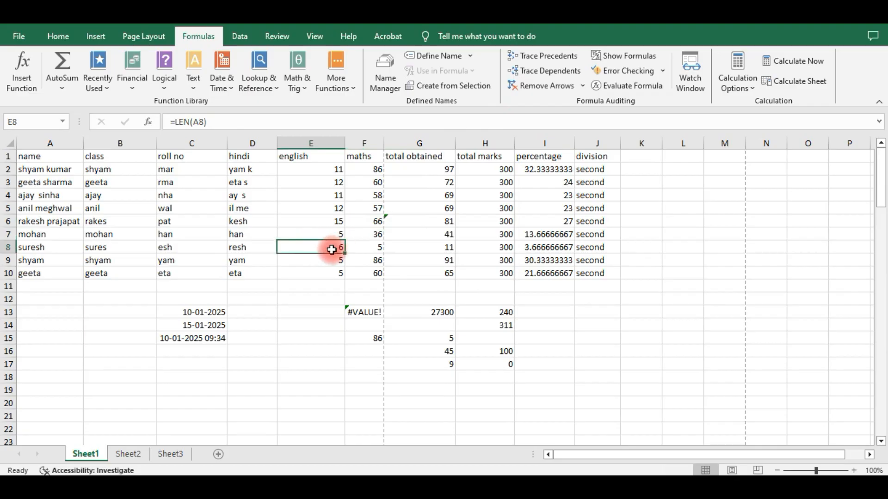
Trace the dependents of cell E8 and clear the arrows.
left_click(536, 71)
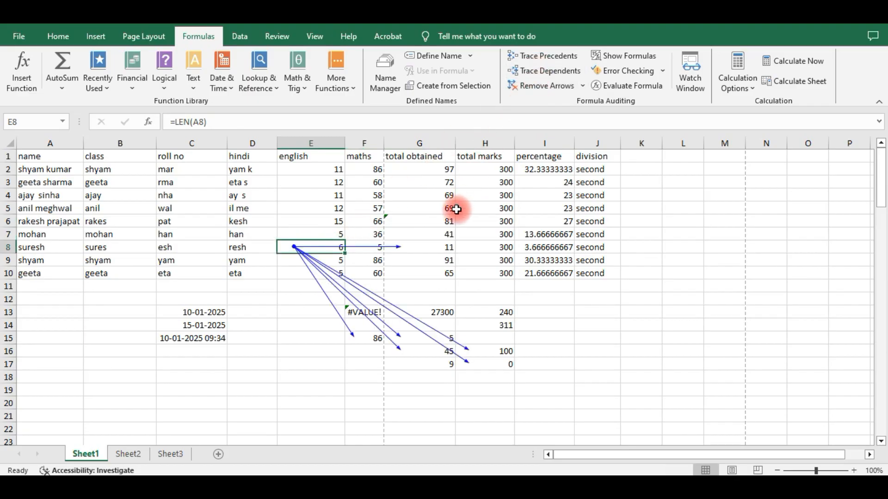
left_click(553, 89)
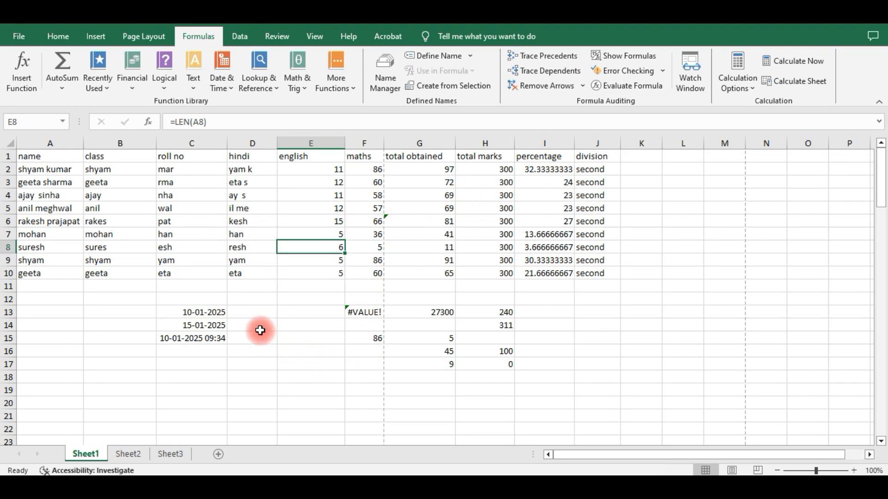
left_click(236, 42)
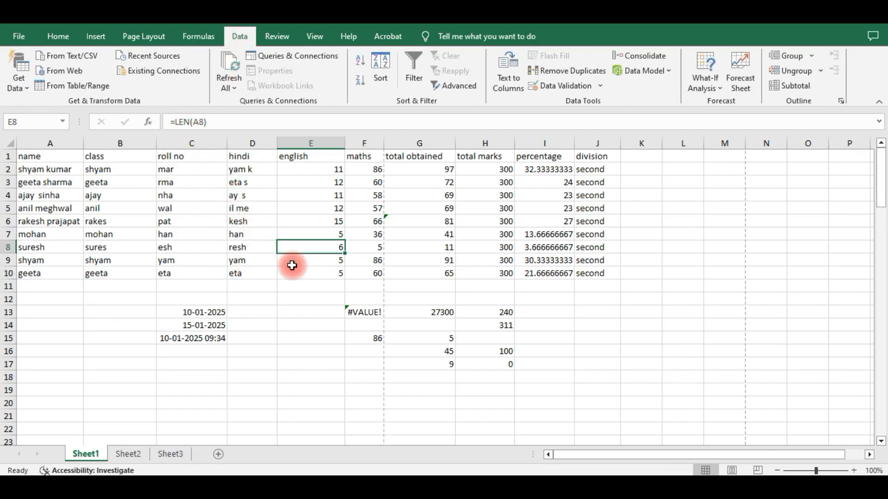
left_click(135, 455)
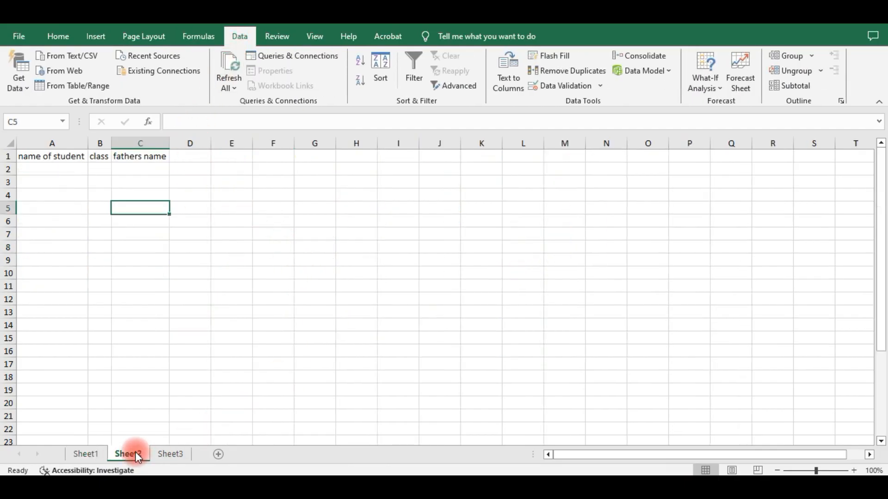
left_click(86, 455)
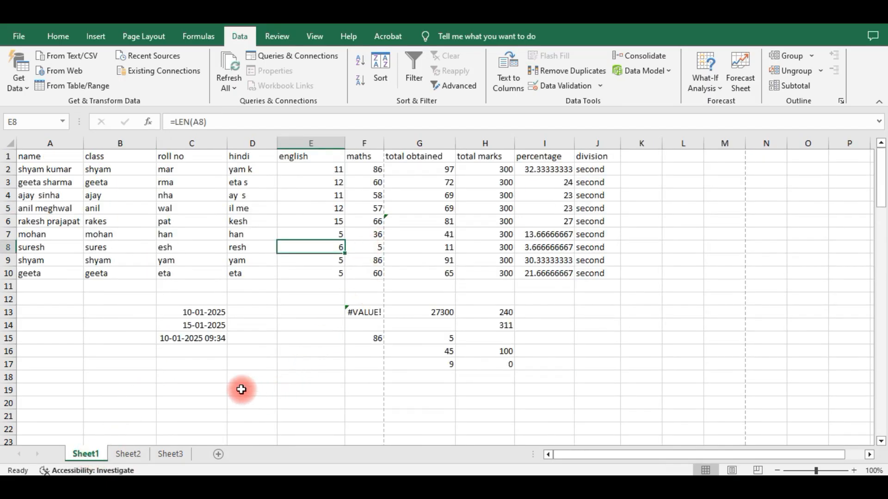
Enter a student's first name in cell J13 and the surname in cell K13.
left_click(580, 314)
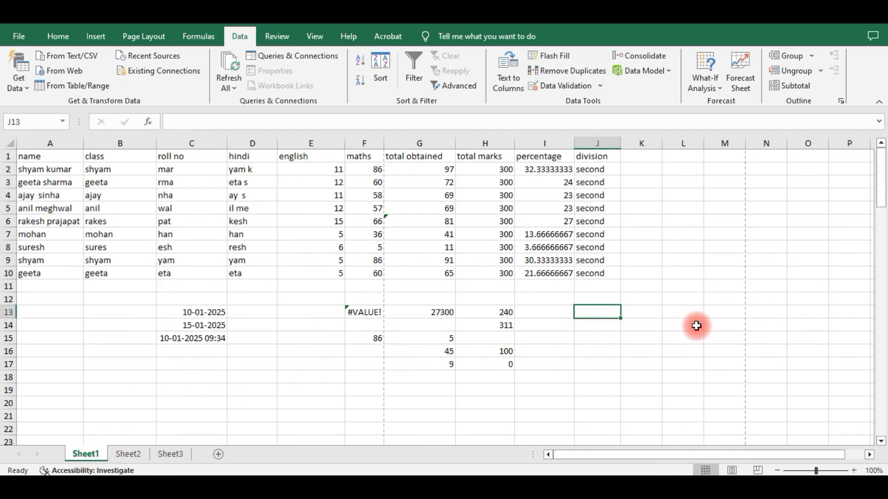
type("shyam")
key("Tab")
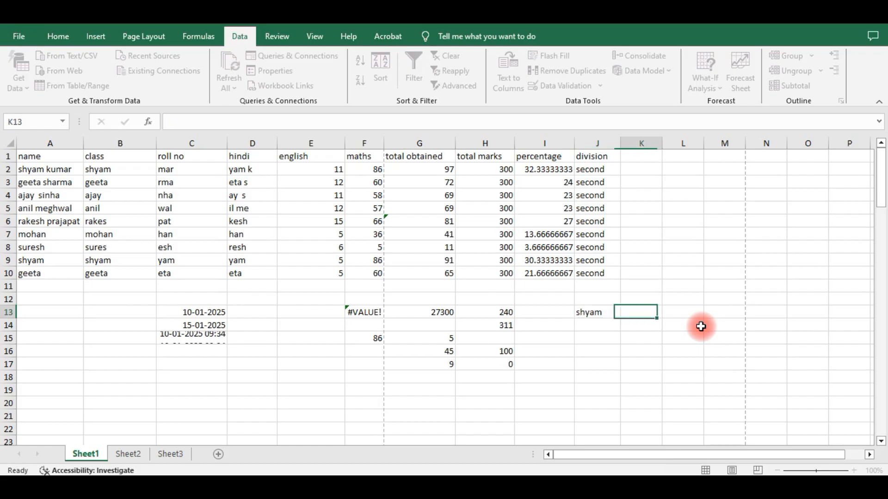
type("kumar")
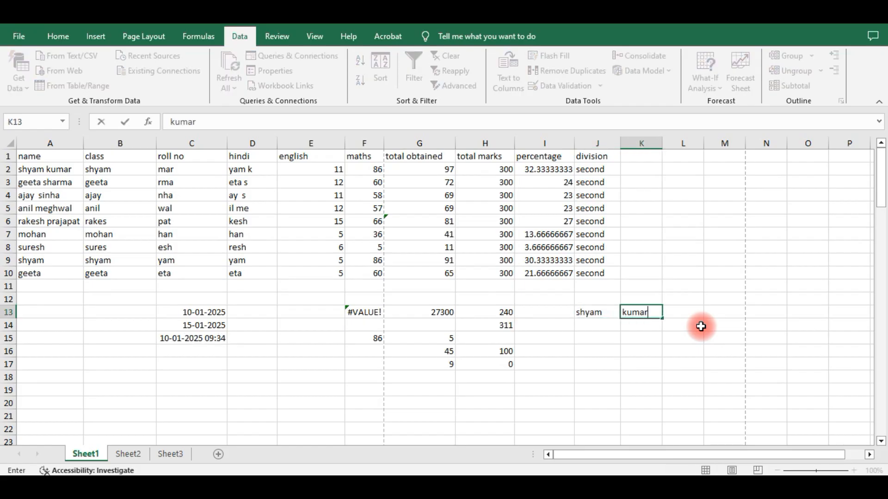
left_click(698, 313)
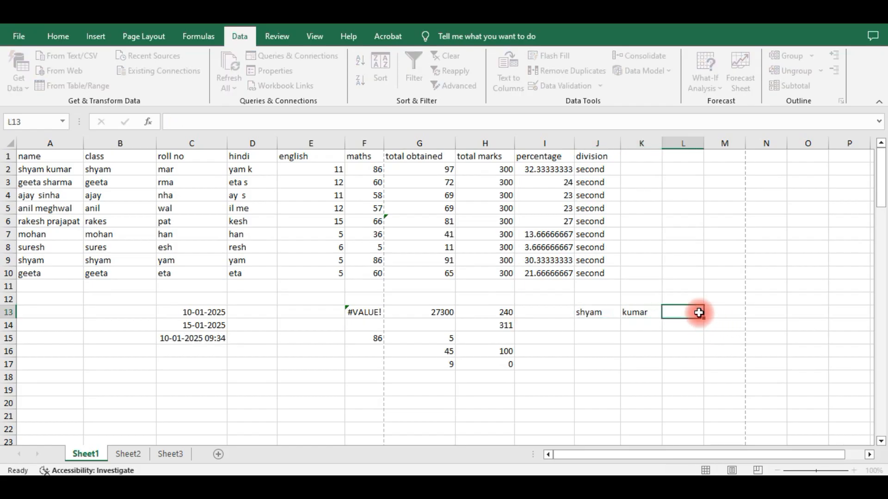
Join the first name and surname in cell M13 with =CONCATENATE(J13,K13) and autofit column M.
left_click(723, 312)
type("=")
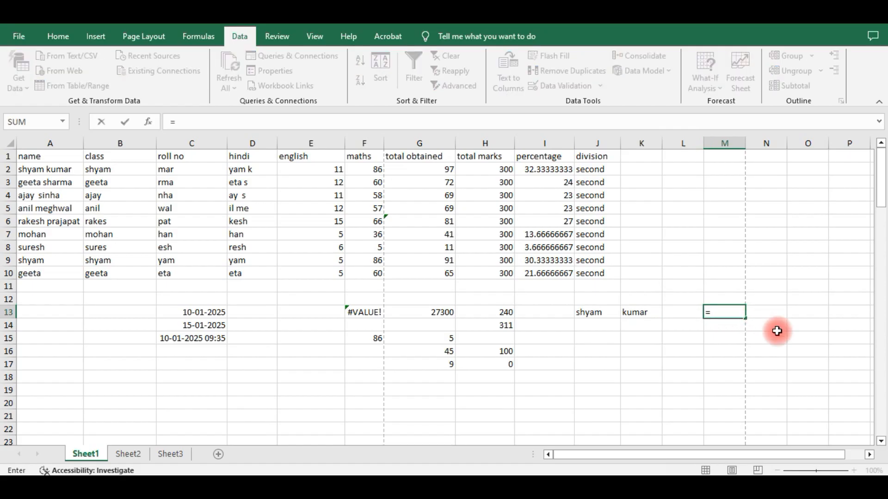
type("con")
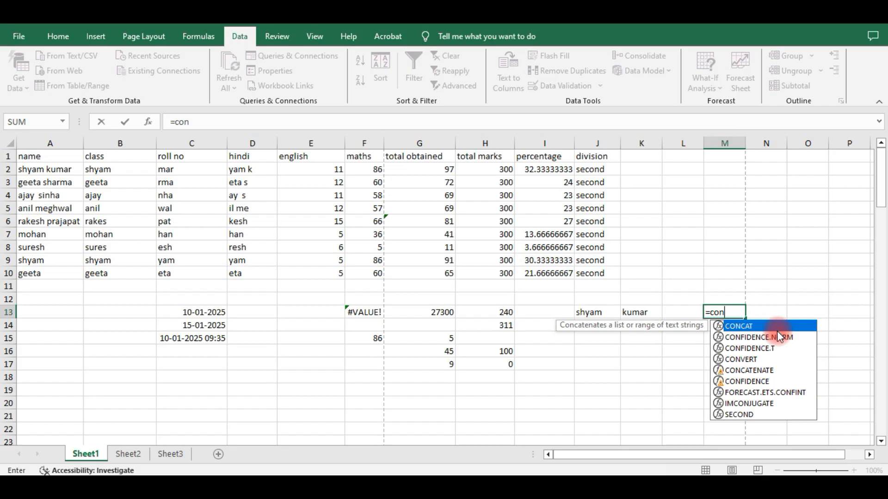
key("Down")
key("Down")
key("Down")
key("Down")
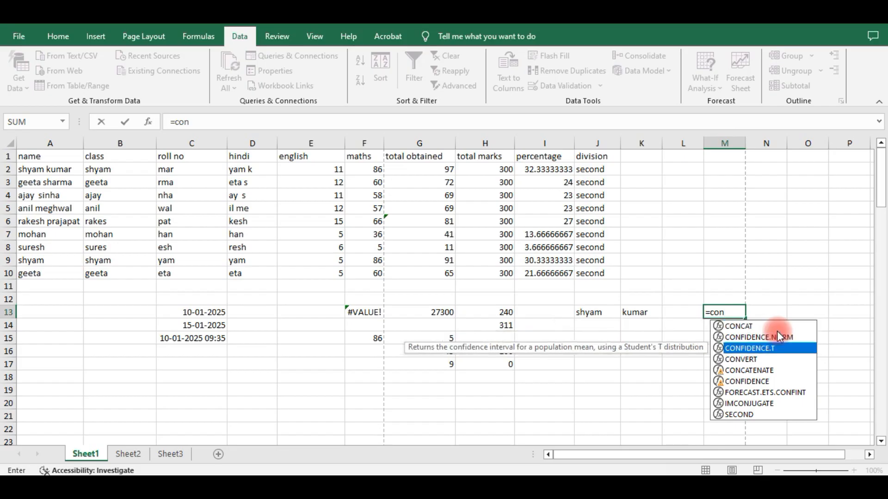
key("Tab")
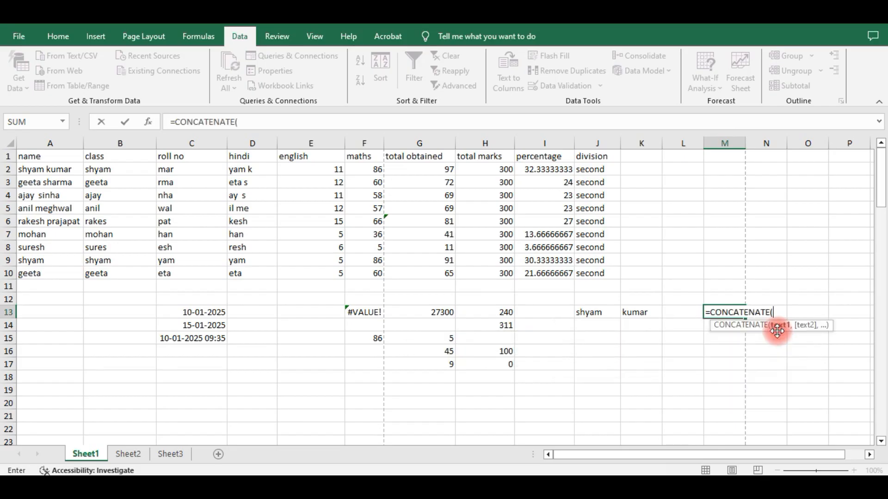
left_click(587, 311)
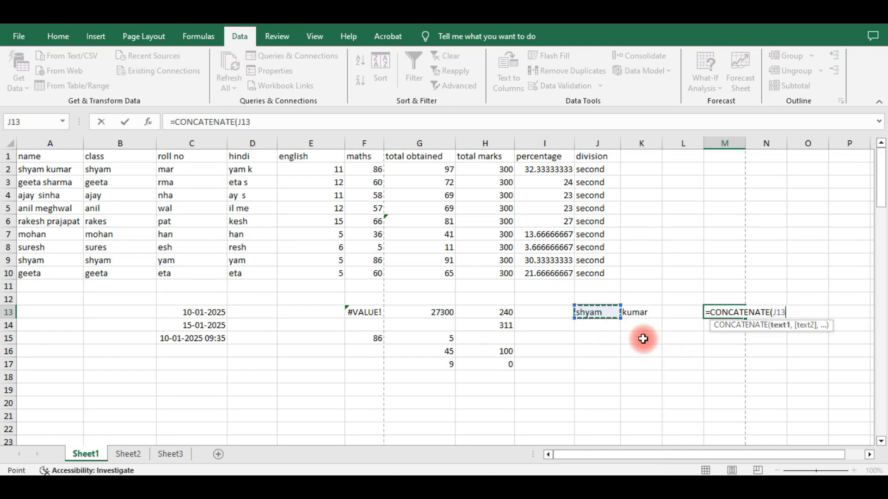
type(",")
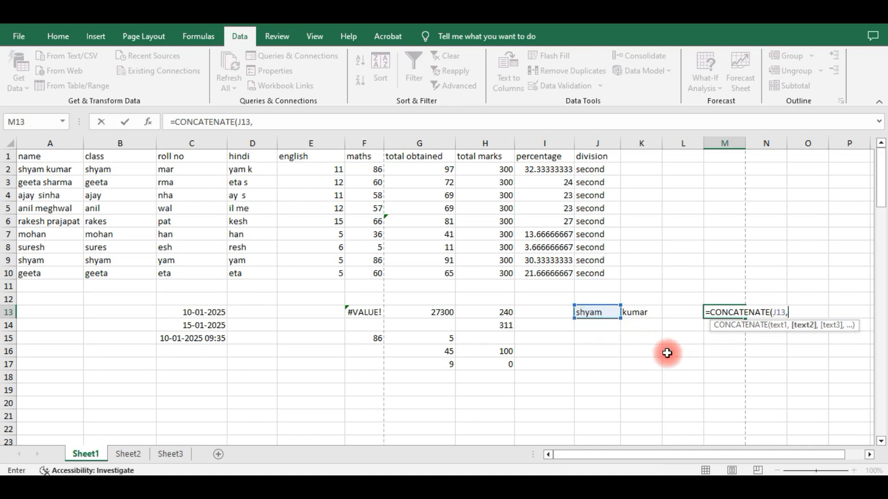
left_click(645, 314)
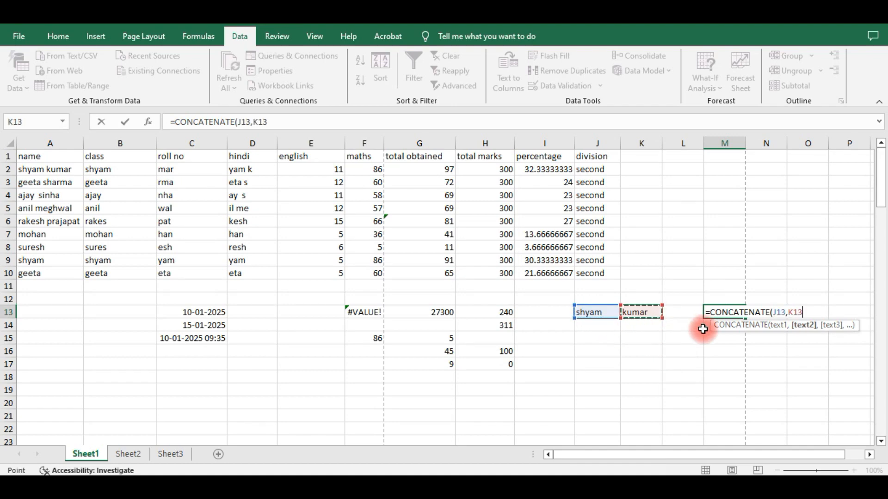
key("Return")
key("Up")
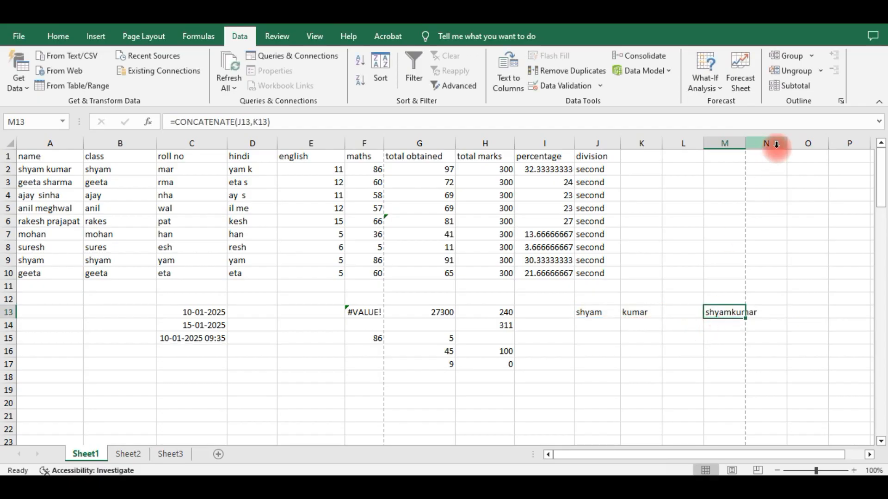
double_click(745, 143)
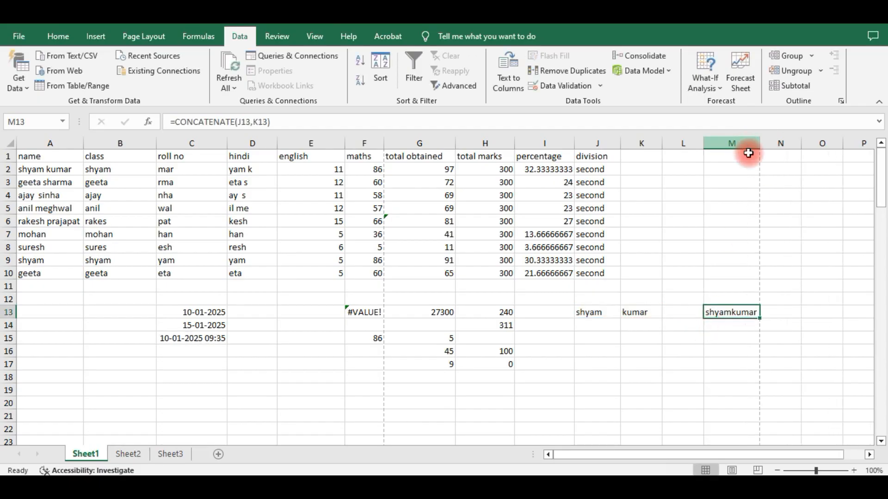
Enter =CONCATENATE(J13," ",K13) in cell L15 to join the two names with a space between them.
left_click(669, 338)
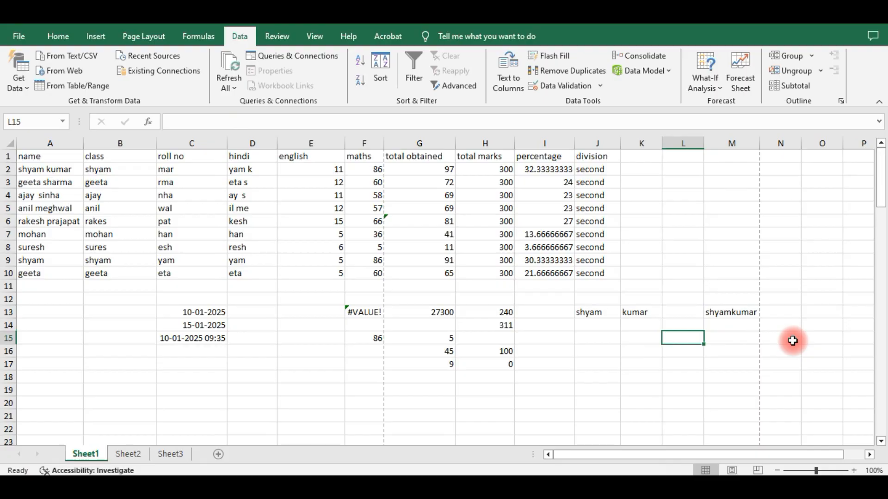
type("=")
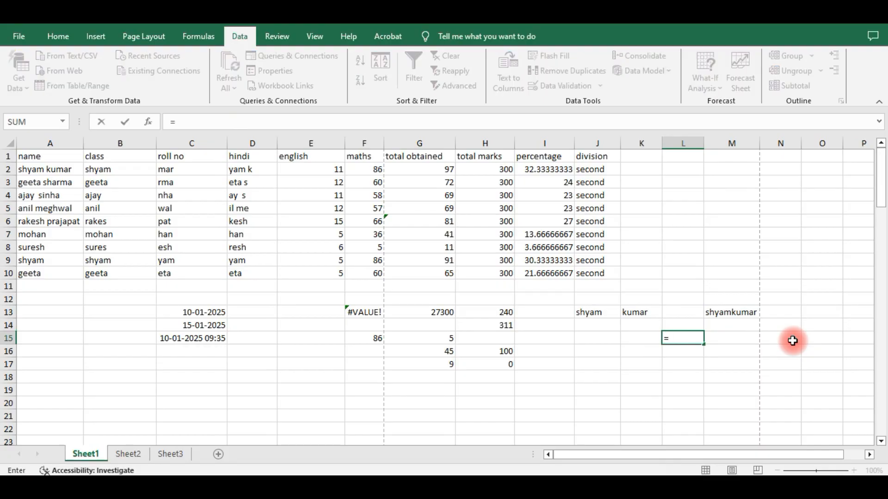
type("conc")
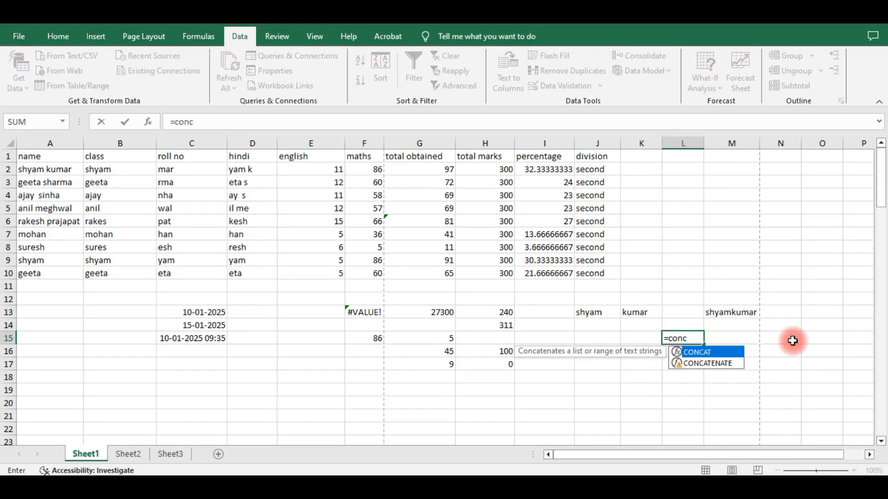
key("Down")
key("Tab")
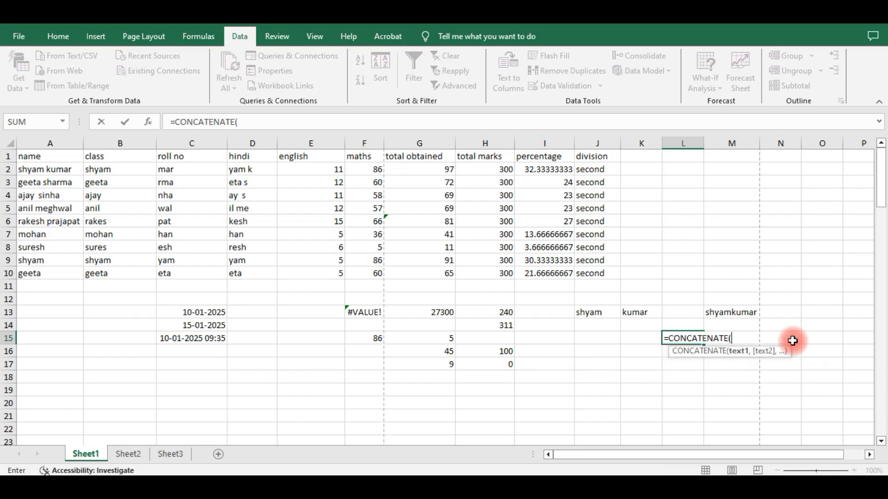
left_click(592, 314)
type(",")
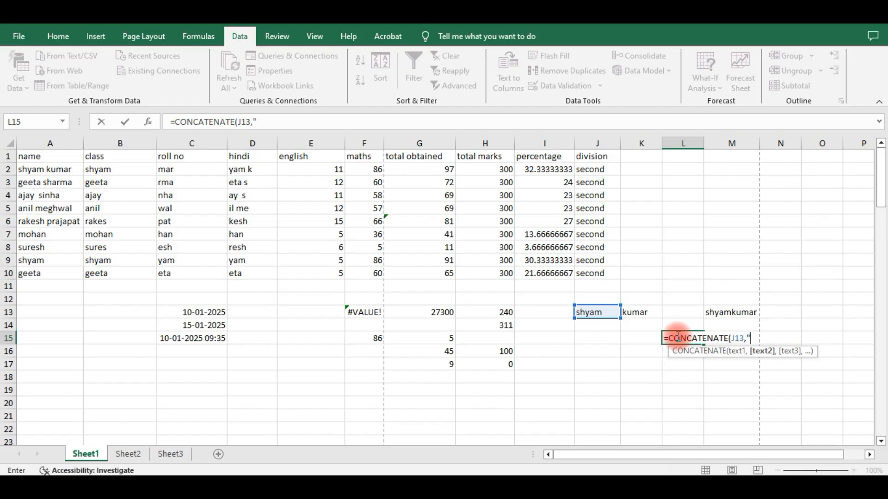
type("\" \",")
left_click(632, 312)
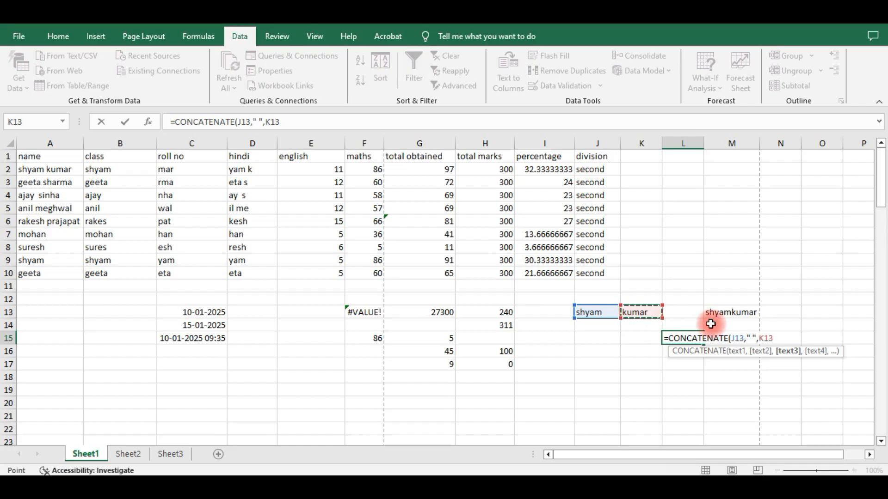
key("Return")
key("Up")
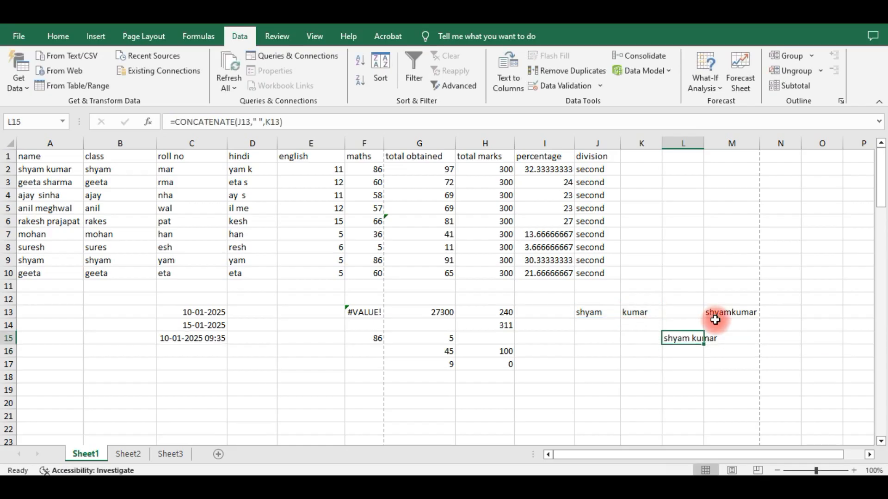
Switch from the marks sheet to the empty worksheet Sheet3.
left_click(591, 366)
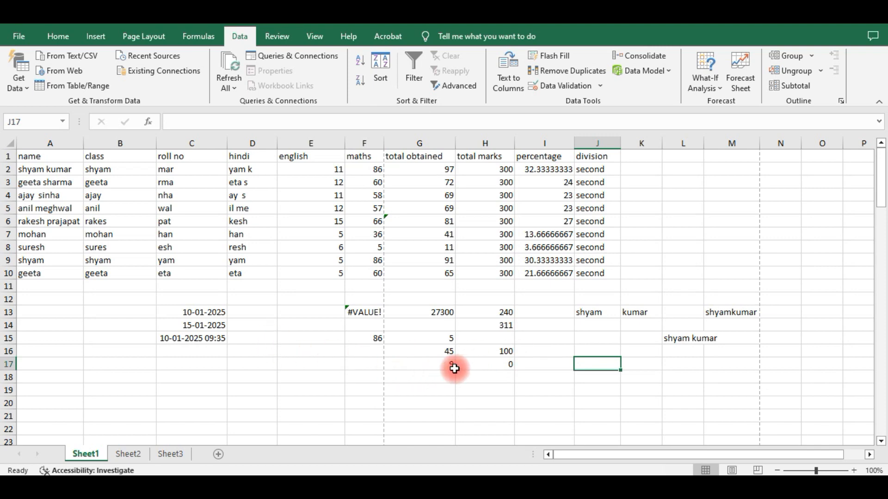
left_click(130, 453)
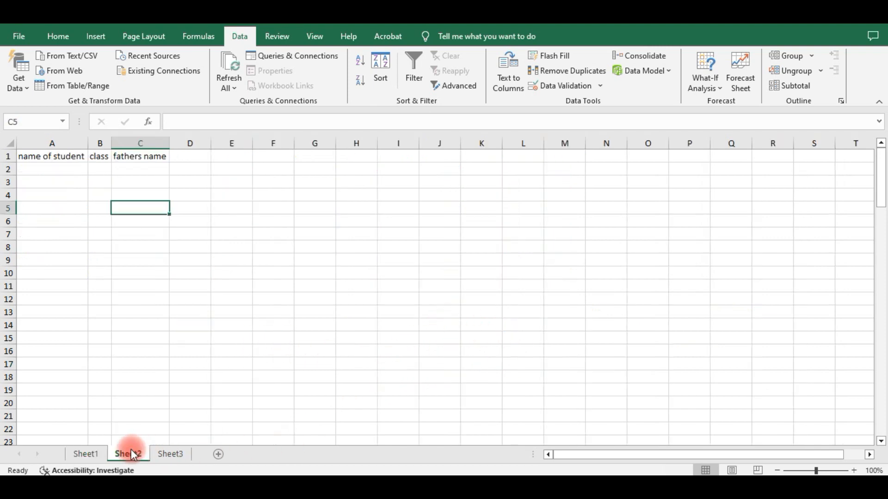
left_click(171, 454)
left_click(192, 391)
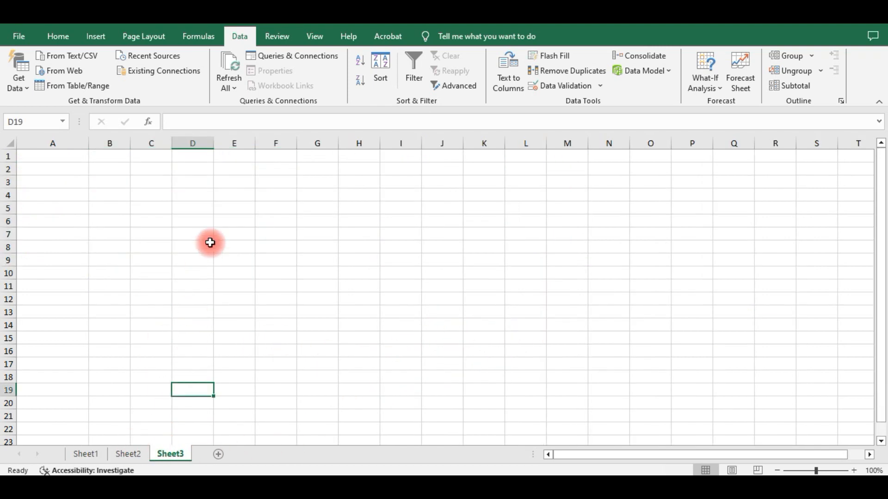
Enter the numbers 10, 20, 30 and 30 down cells E6 to E9.
left_click(234, 221)
type("10")
key("Return")
type("20")
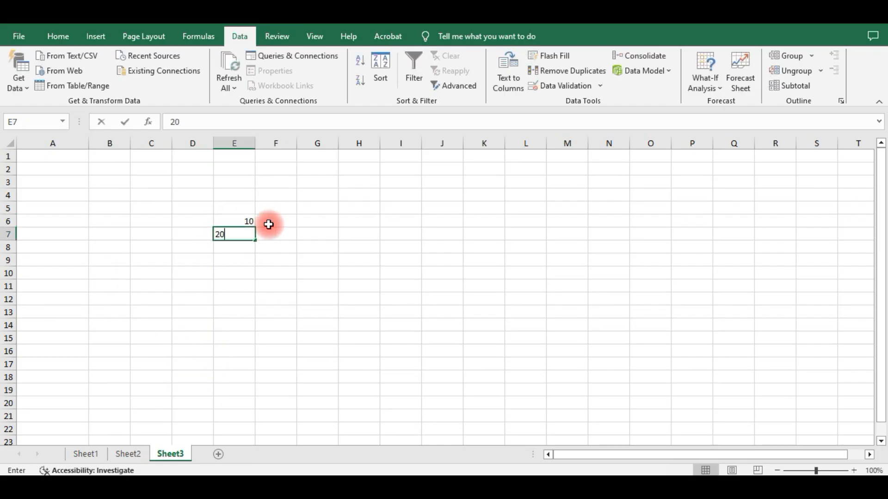
key("Return")
type("30")
key("Return")
key("Return")
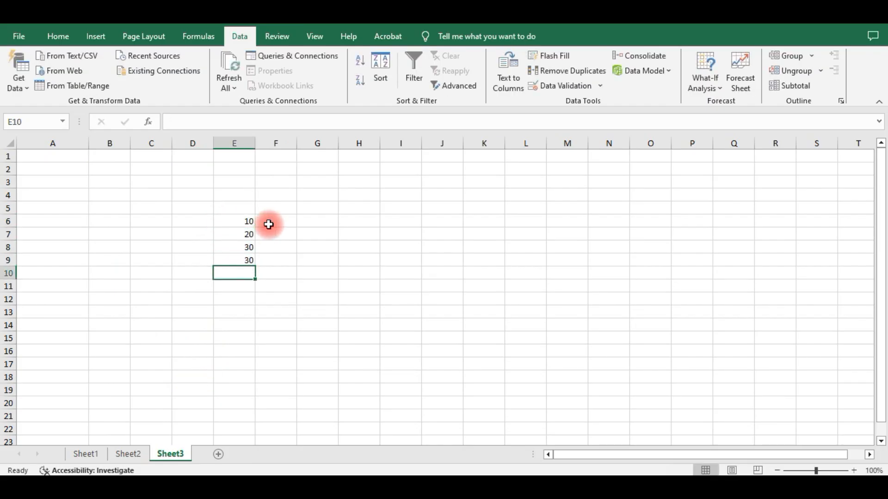
Copy E6:E9 and paste it transposed into a row starting at G5 using Paste Special.
left_click_drag(232, 220, 240, 257)
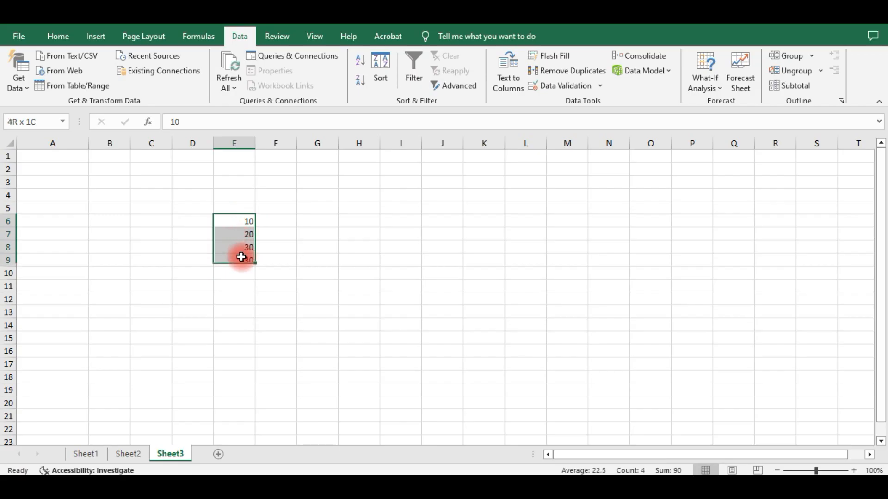
left_click(65, 43)
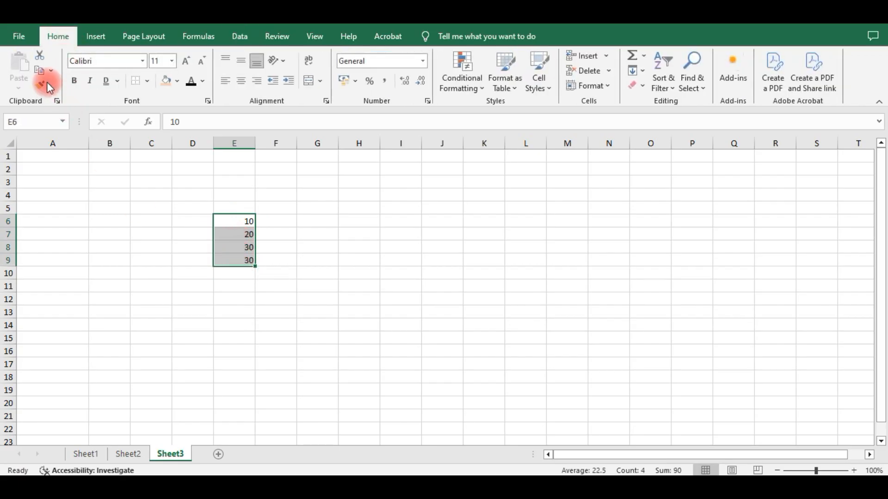
left_click(39, 70)
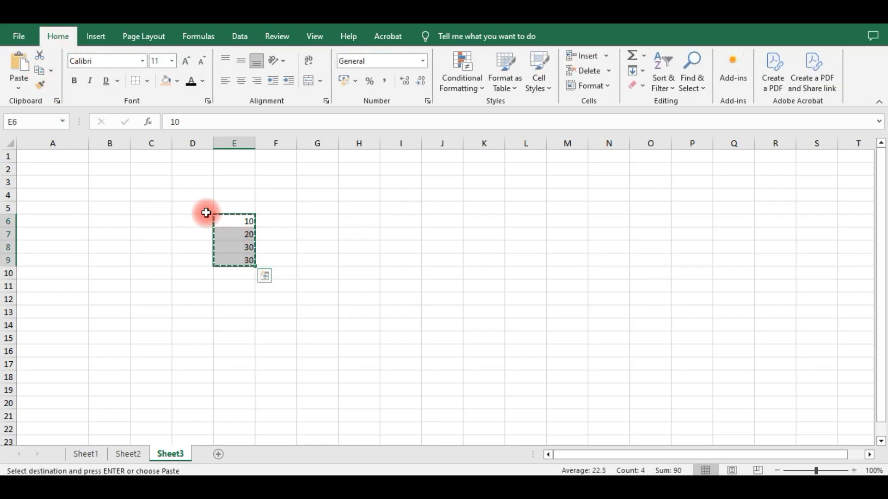
left_click(312, 209)
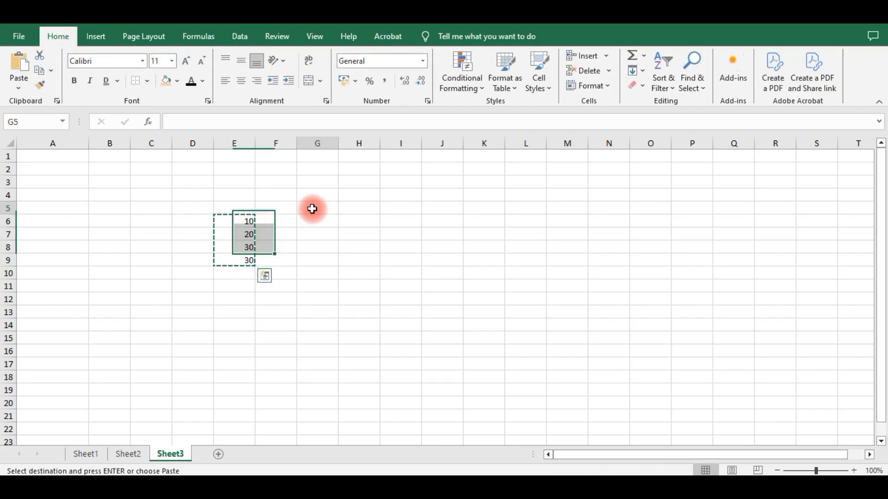
left_click(19, 89)
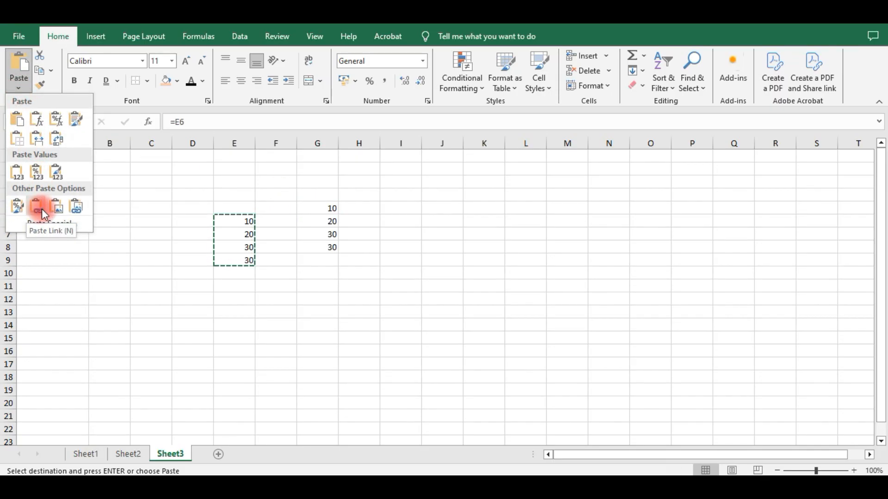
left_click(55, 224)
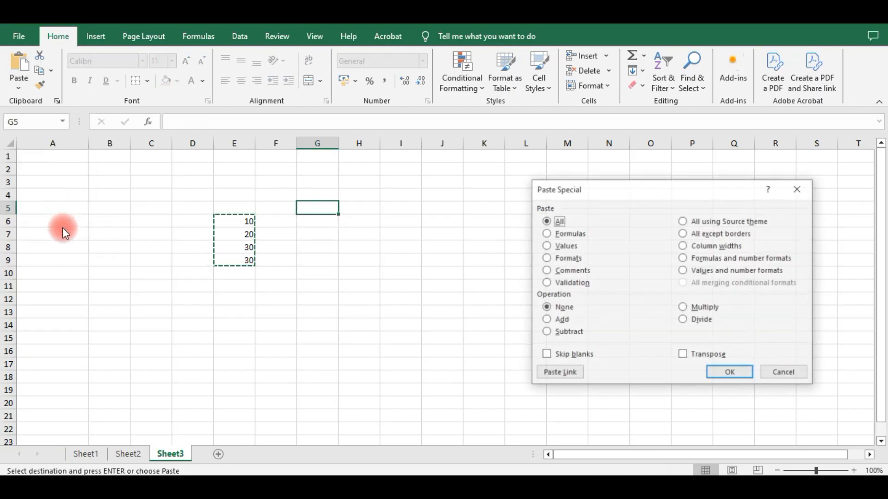
left_click(683, 356)
left_click(725, 369)
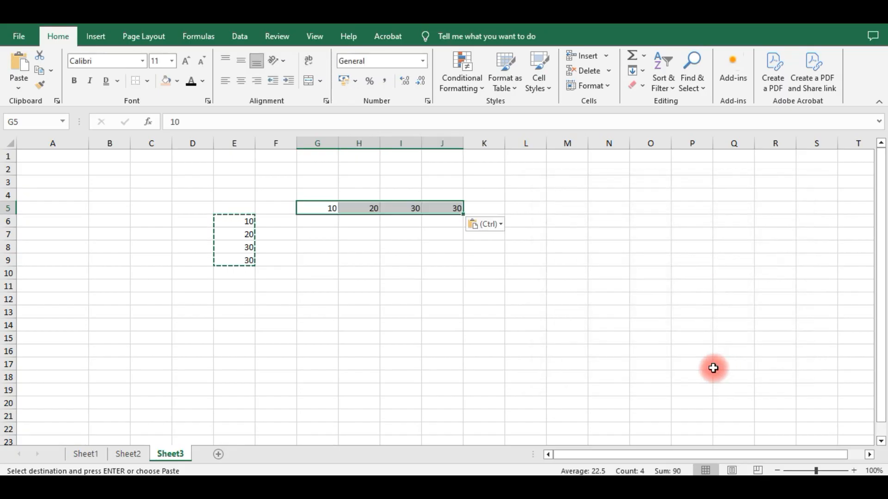
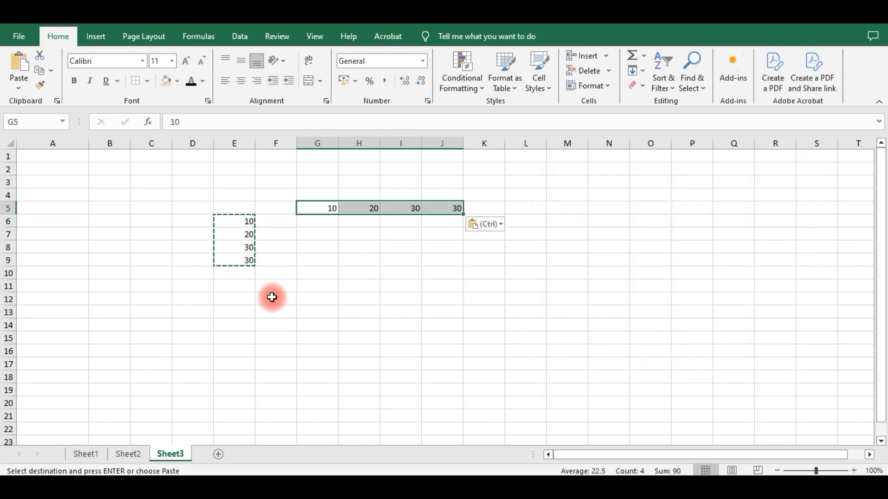
Undo the transposed paste and clear the contents of cells E5:E11.
key("ctrl+z")
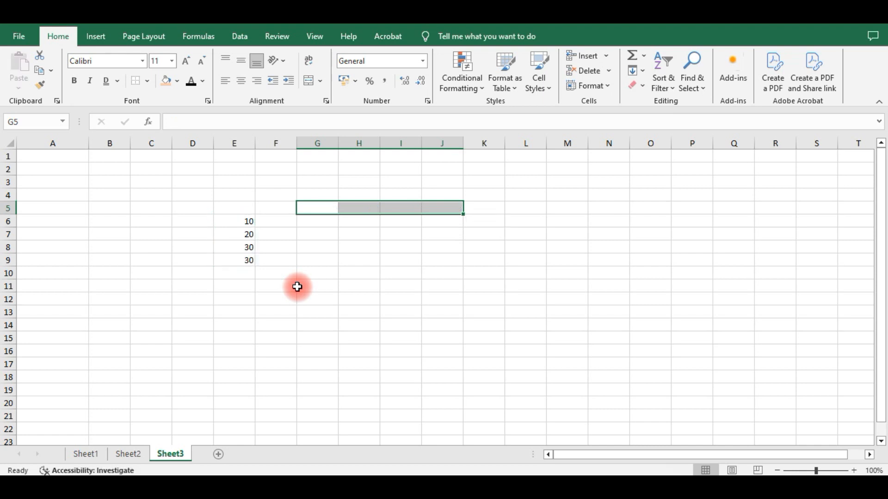
left_click_drag(234, 207, 247, 280)
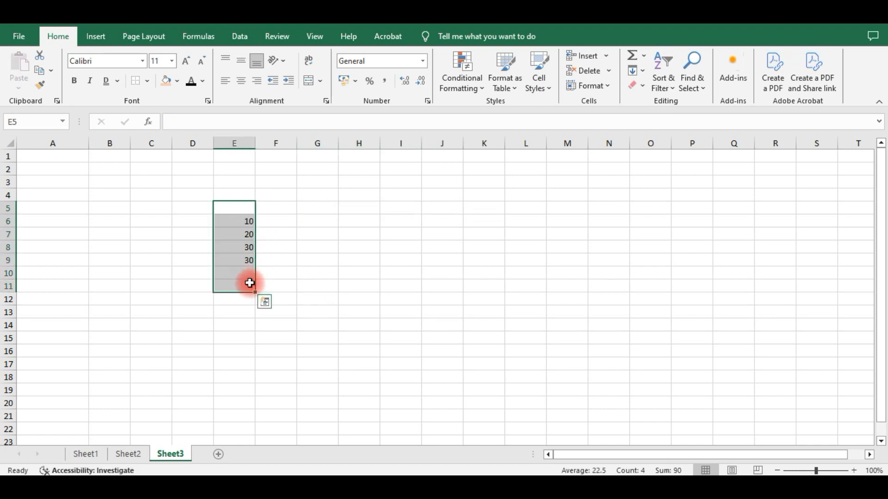
key("Delete")
Enter "aarohi computer classes" in cell E5, autofit column E and select the cell.
left_click(241, 37)
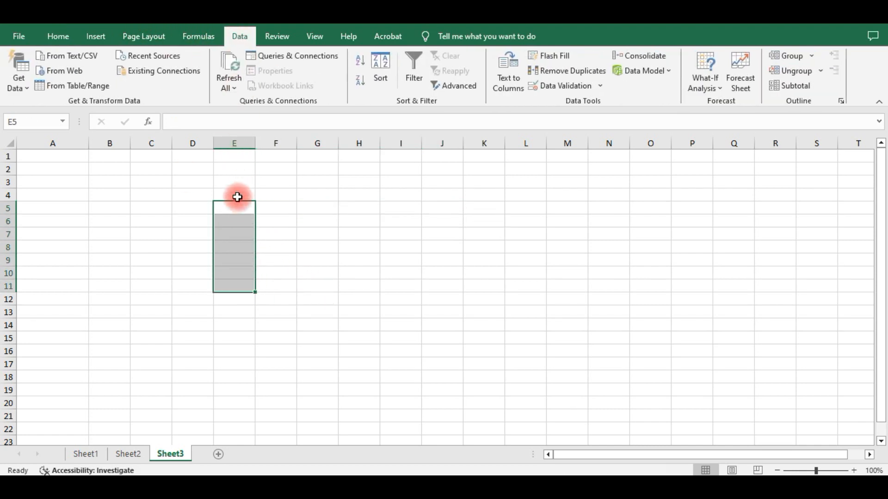
left_click(235, 206)
type("aarohi computer classes")
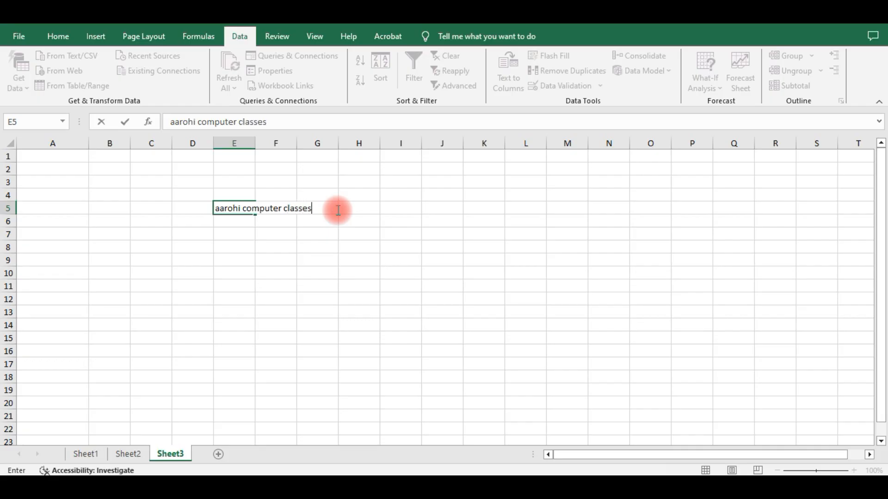
left_click(357, 248)
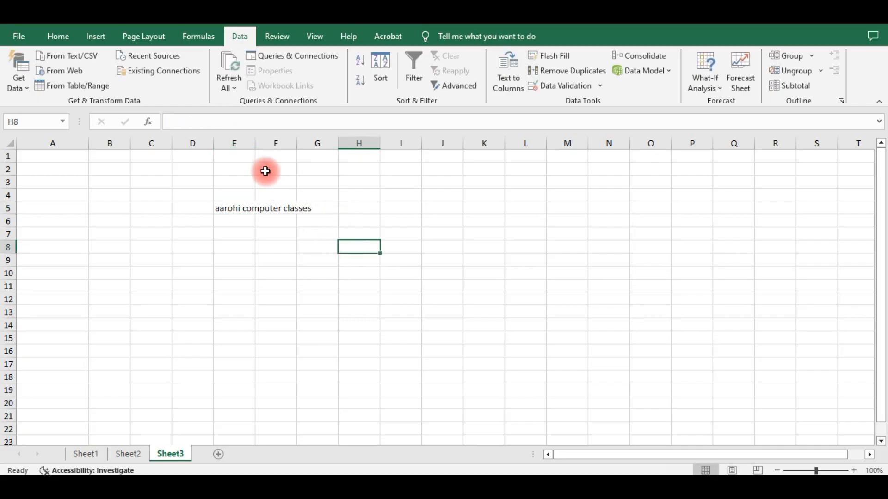
double_click(255, 143)
left_click(270, 207)
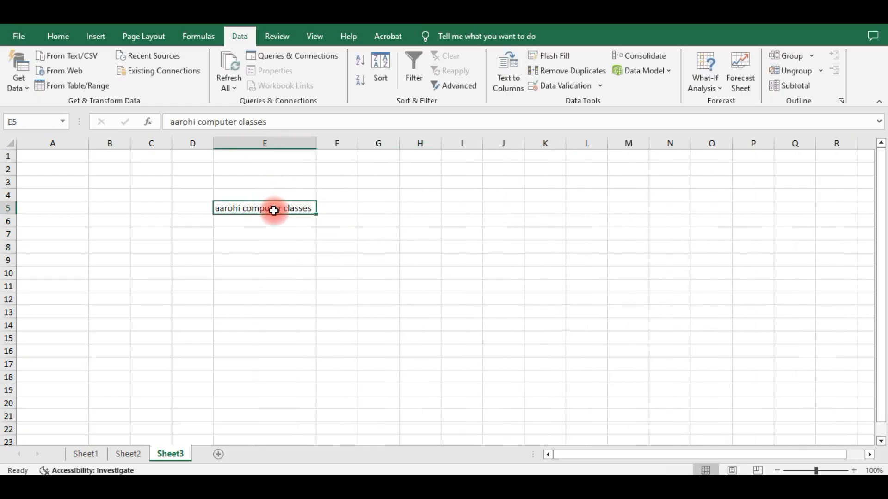
Split the text in cell E5 across columns E to G using Text to Columns with the Fixed width option and General format.
left_click(518, 90)
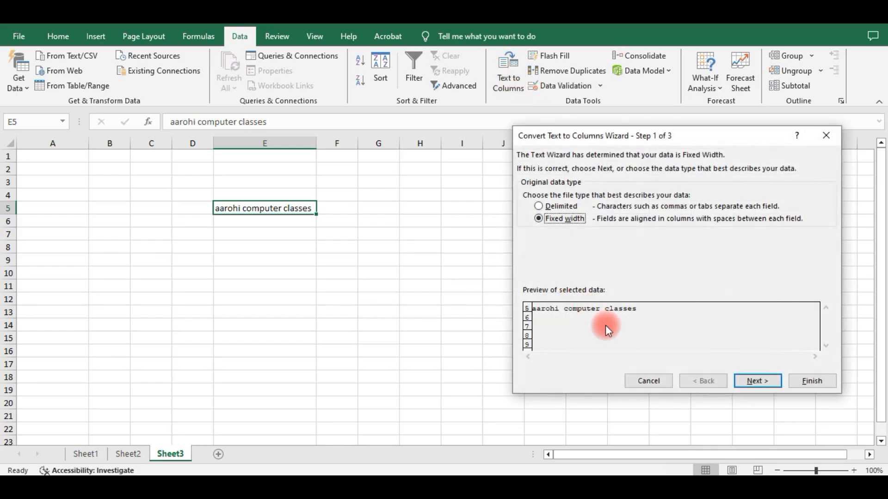
left_click(751, 384)
left_click(761, 383)
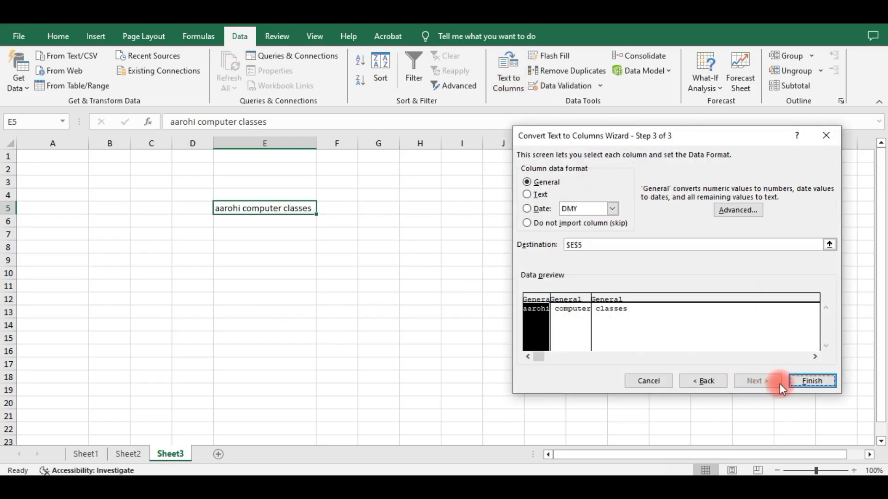
left_click(813, 380)
left_click(347, 234)
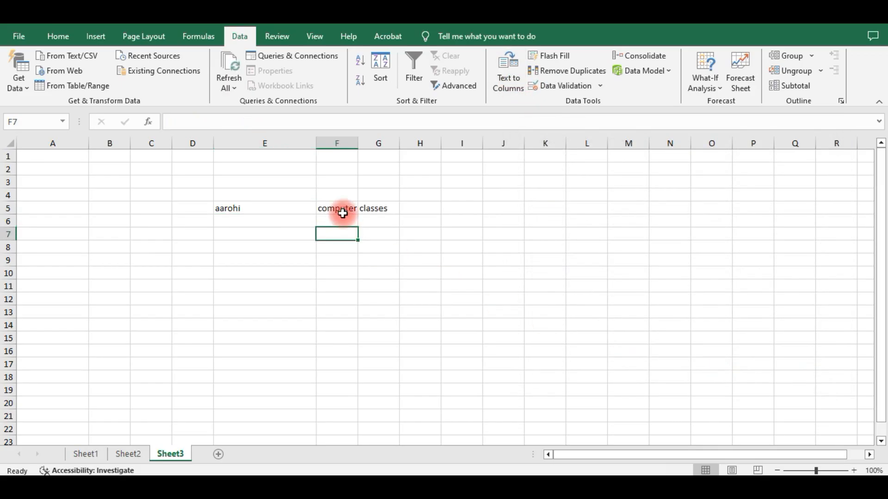
left_click(372, 209)
left_click(342, 209)
left_click(377, 208)
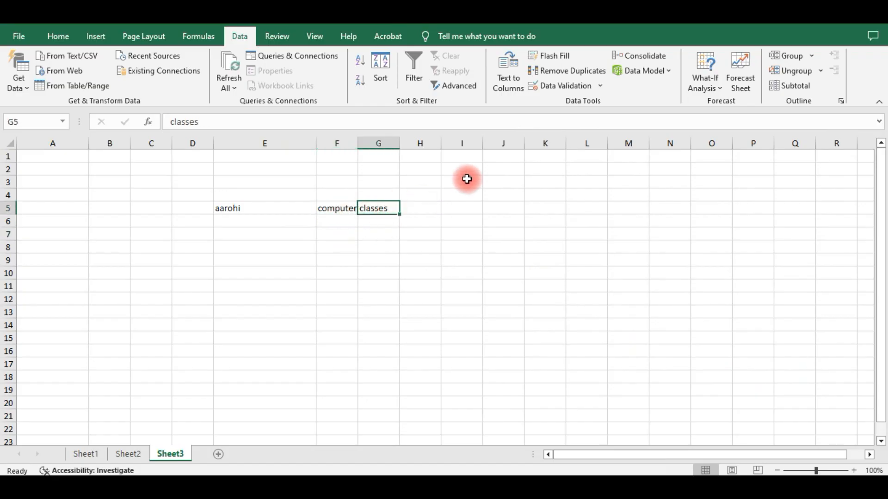
Enter the numbers 250, 250, 250, 360, 450, 360, 360, 450 and 255 down cells I2 to I10.
left_click(466, 170)
type("250")
key("Return")
type("250")
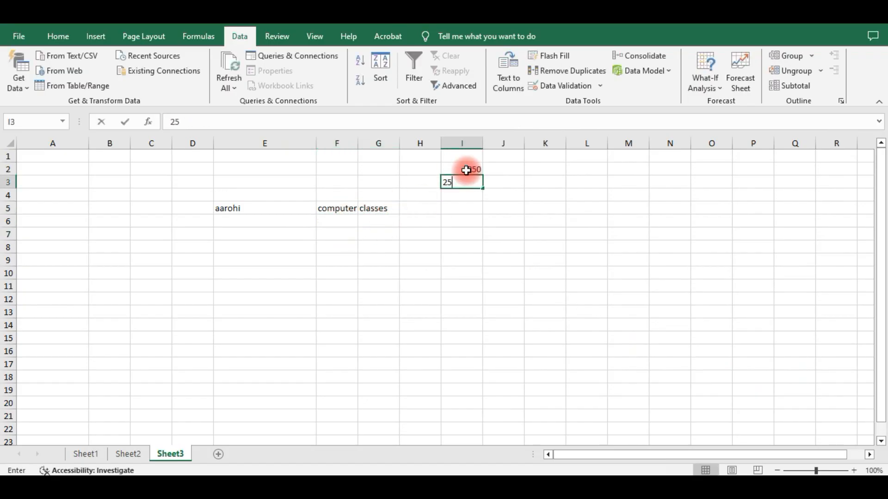
key("Return")
key("Return")
key("Up")
type("2")
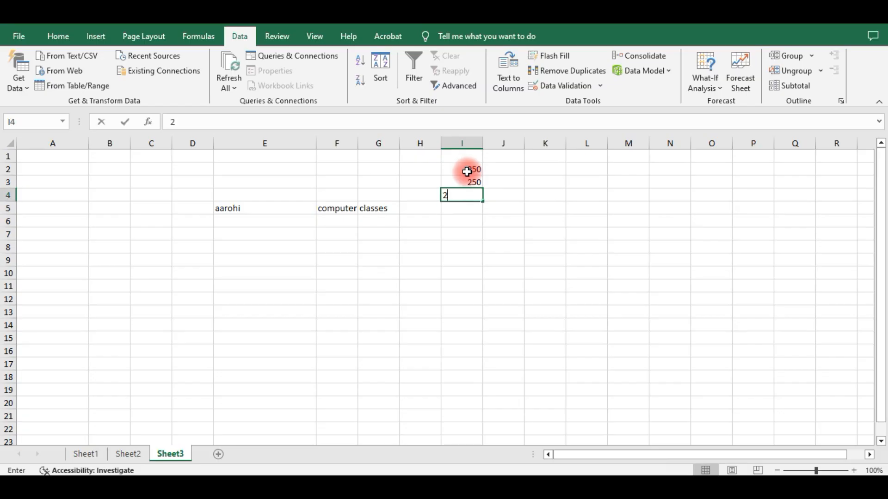
type("50")
key("Return")
type("360")
key("Return")
type("450")
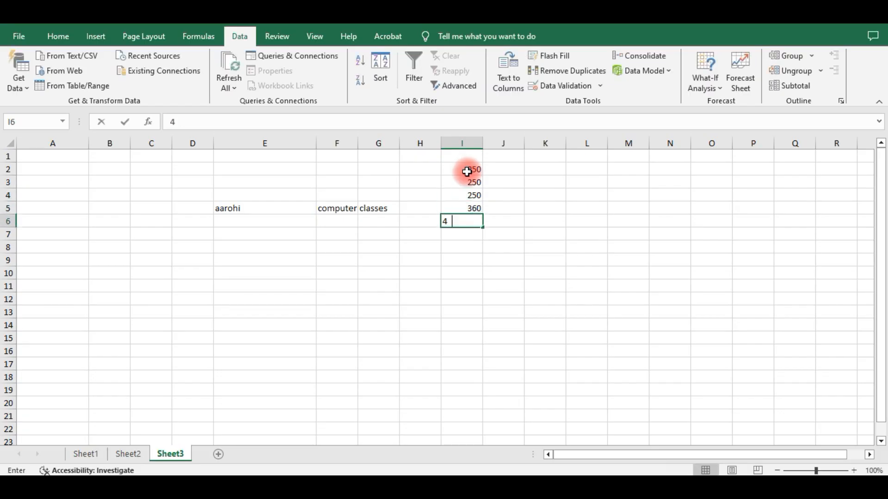
key("ctrl+Return")
key("Return")
type("360")
key("Return")
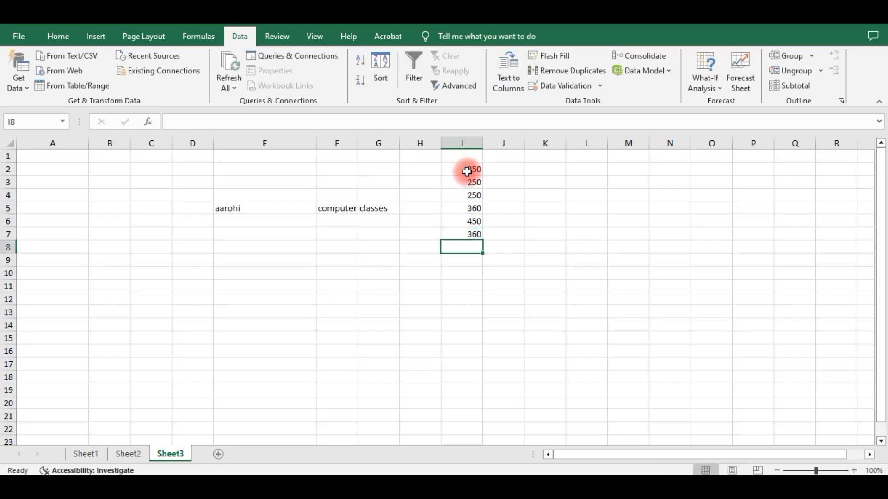
type("360")
key("Return")
type("450")
key("Return")
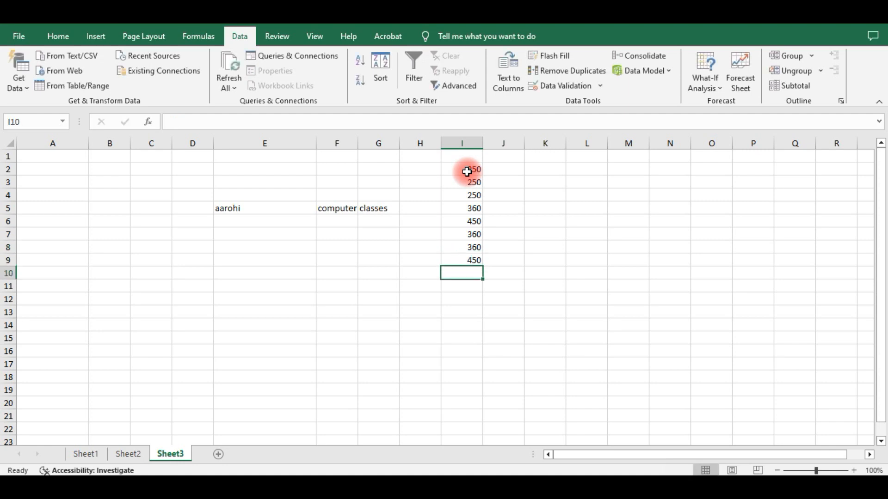
type("255")
key("Return")
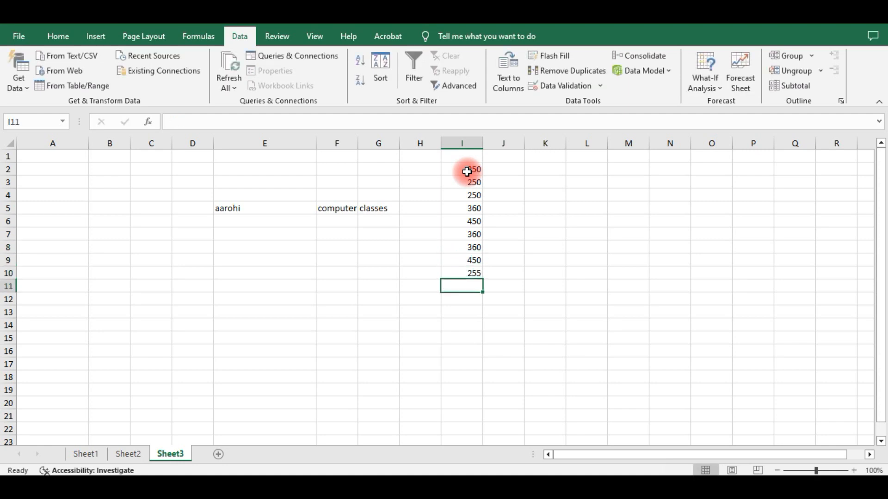
Remove the duplicate values from I2:I10 and clear the contents of that range.
left_click_drag(467, 171, 474, 271)
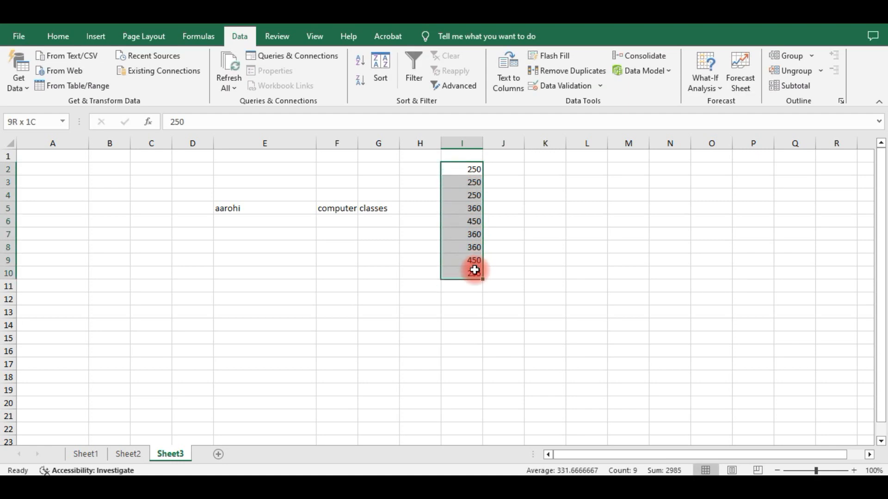
left_click(565, 71)
left_click(741, 346)
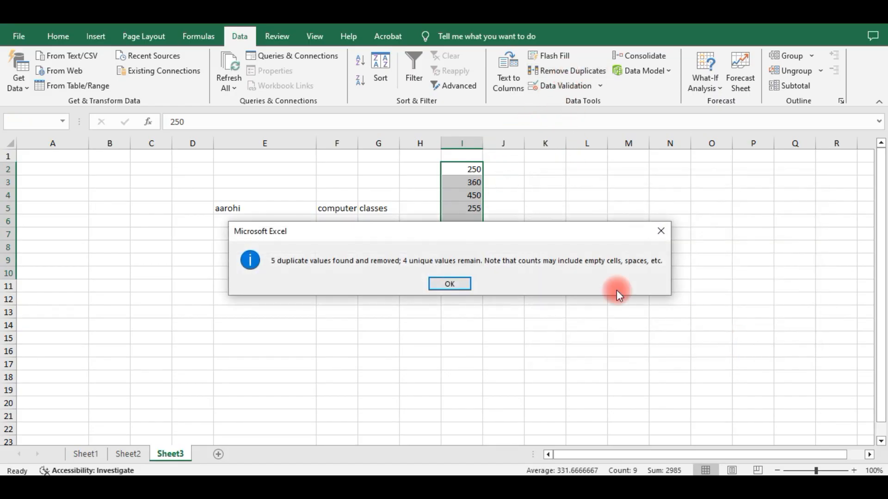
left_click(440, 291)
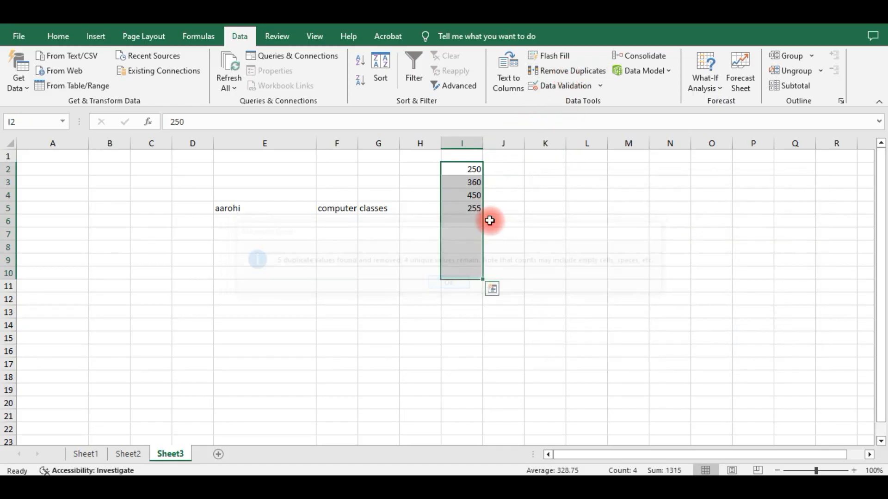
key("Delete")
left_click(539, 247)
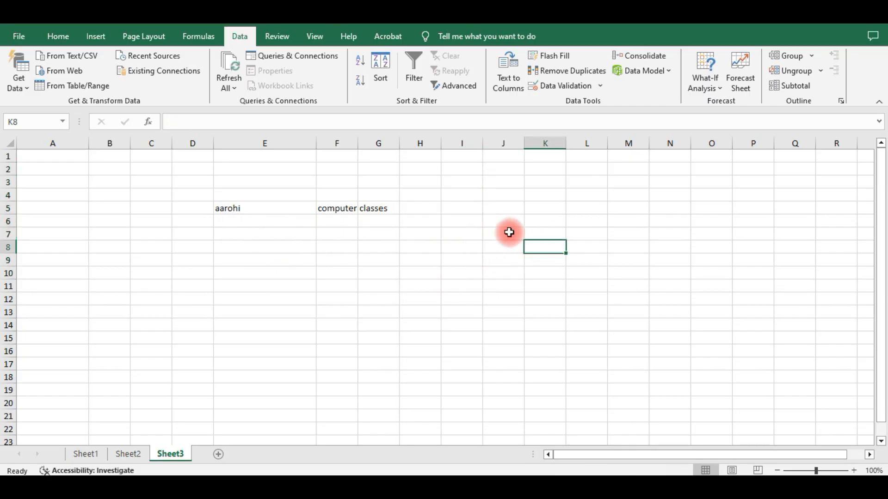
Clear the extra formula results in cells C13:N19 below the student table on Sheet1.
left_click(274, 37)
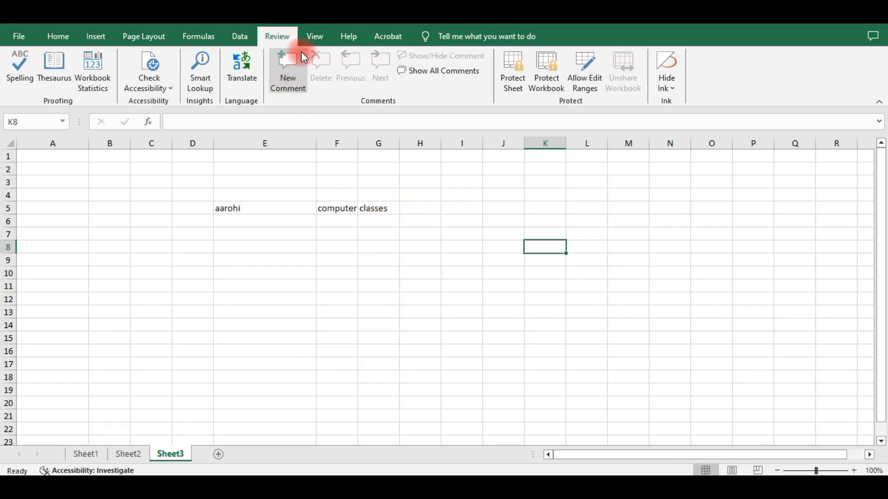
left_click(314, 37)
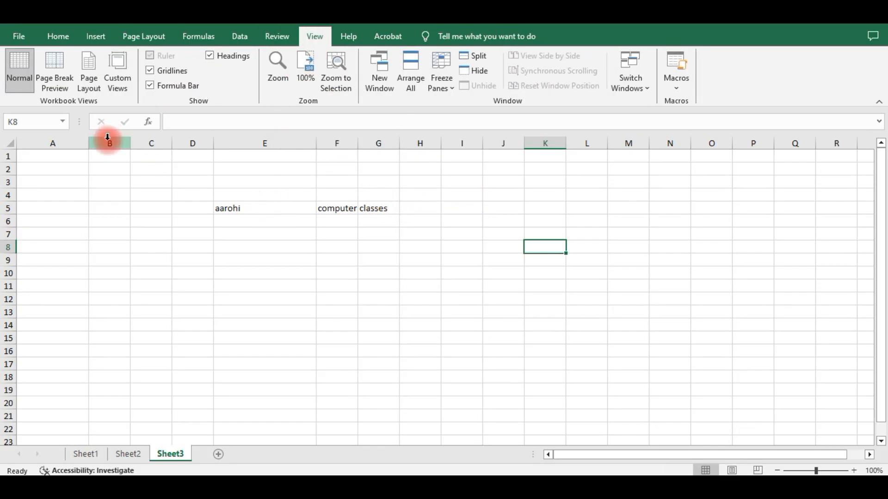
left_click(92, 453)
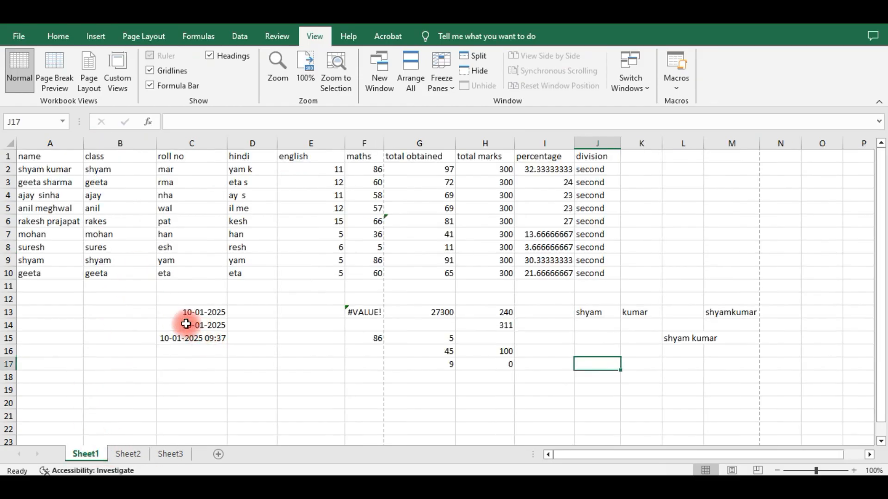
left_click_drag(187, 314, 758, 392)
key("Delete")
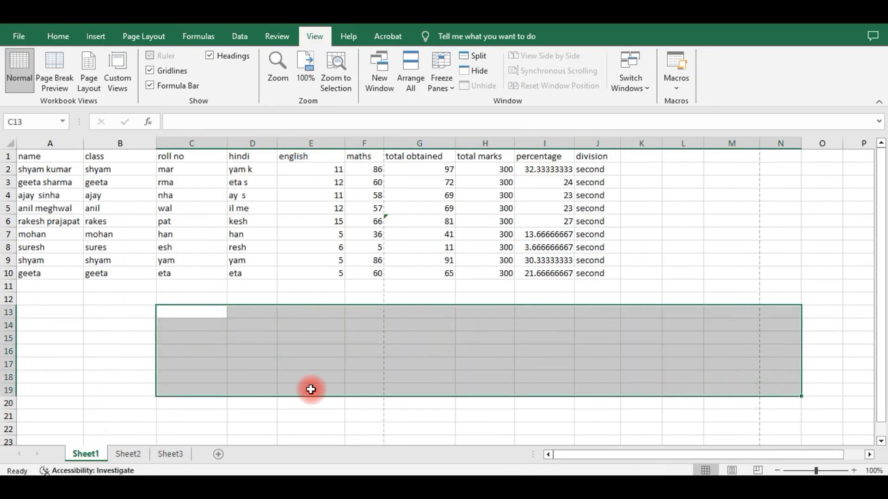
left_click(250, 378)
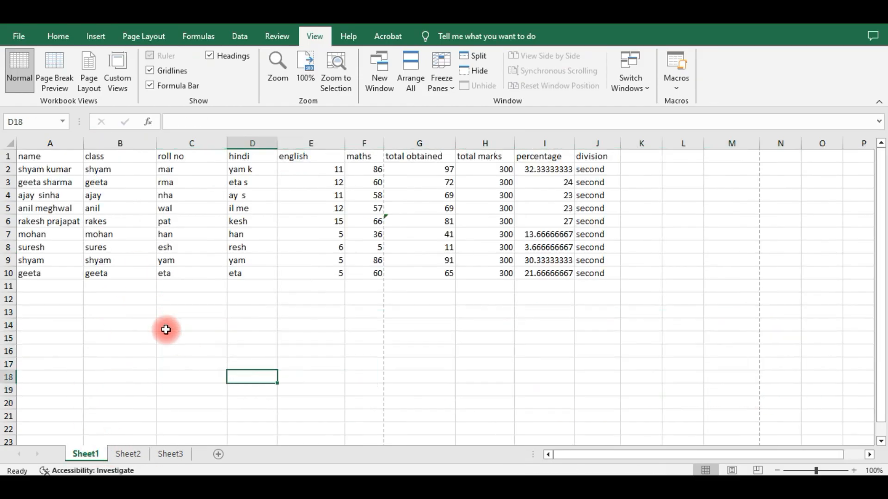
View Sheet1 in Page Break Preview and Page Layout, returning to Normal view after each.
left_click(38, 80)
left_click(21, 73)
left_click(88, 76)
left_click(15, 71)
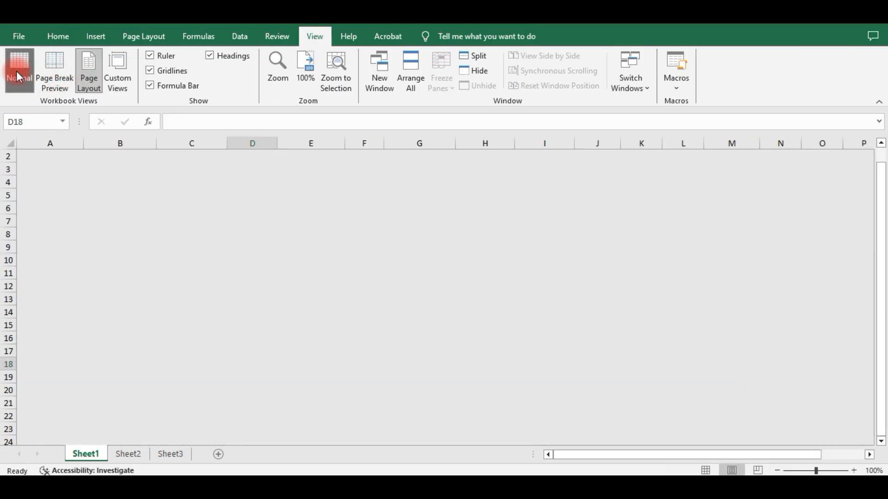
Hide and restore the gridlines, the formula bar and the row and column headings one after another.
left_click(159, 74)
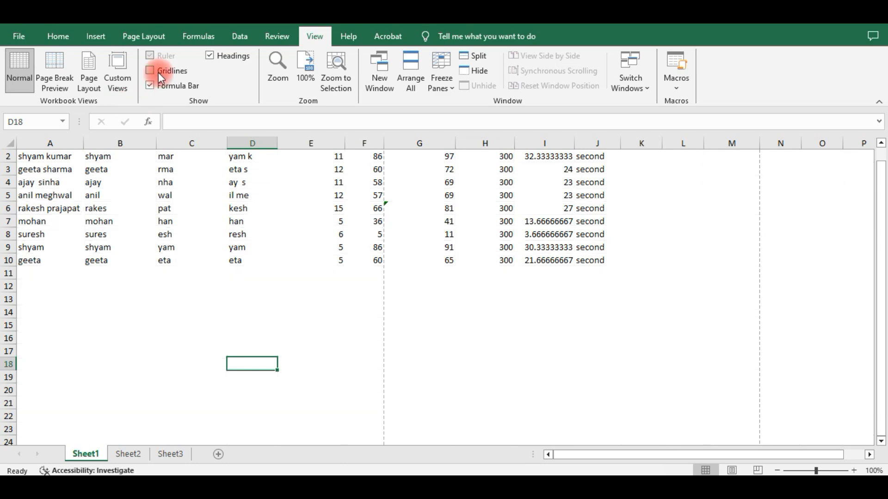
left_click(159, 72)
left_click(157, 89)
left_click(157, 88)
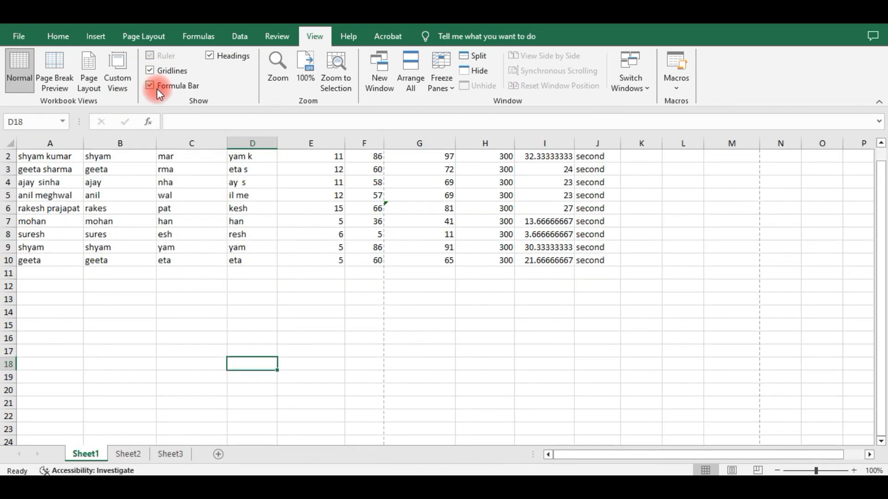
left_click(227, 56)
left_click(226, 56)
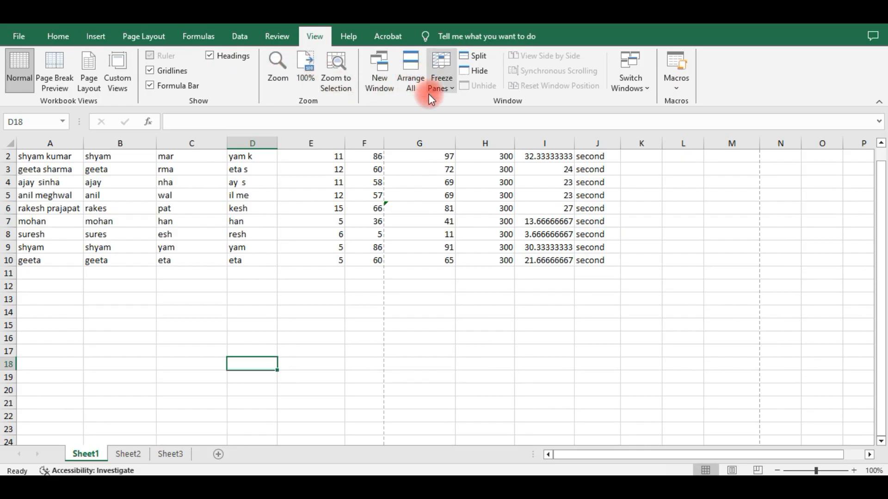
Freeze the top row of Sheet1, which holds the student table's column titles.
scroll(257, 220, "up", 1)
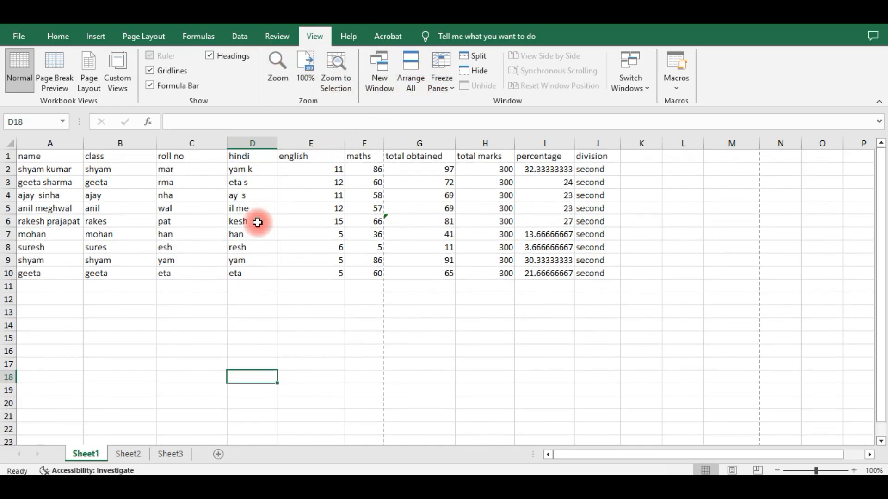
left_click(363, 195)
left_click(442, 84)
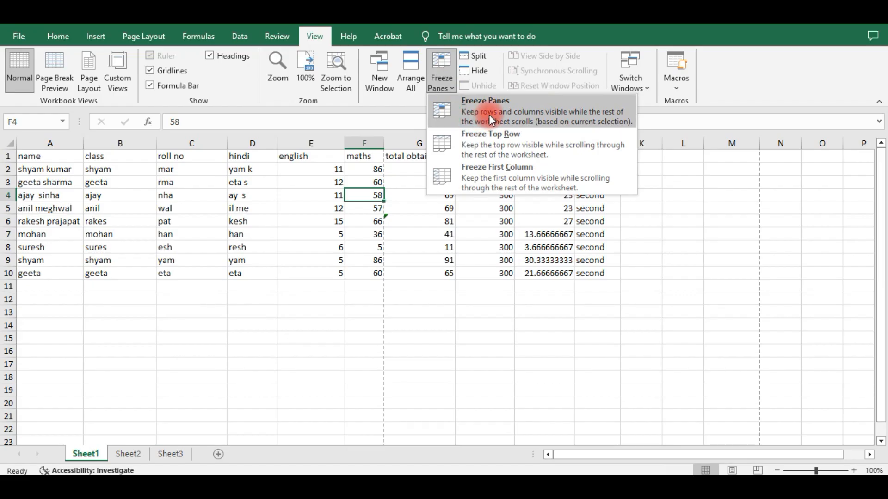
left_click(492, 146)
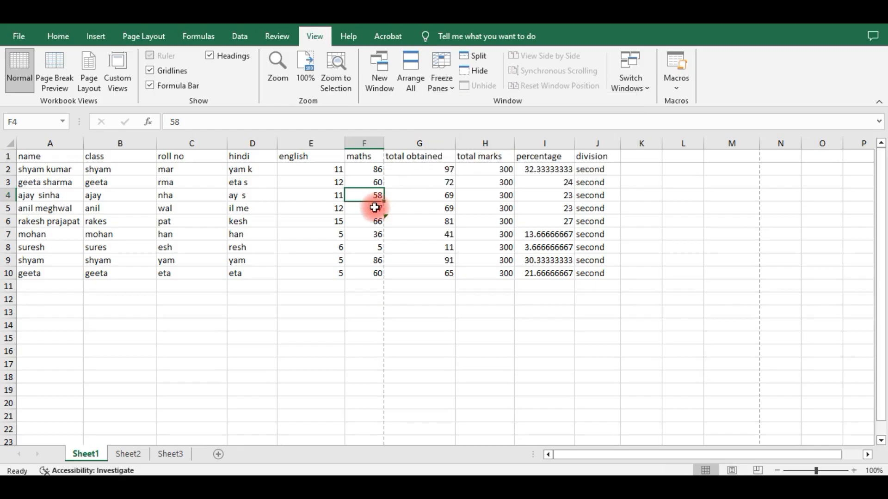
Move down column F well below the student table and back up to examine how the frozen header row behaves.
key("Down")
key("Down")
key("Down")
key("Down")
key("Down")
key("Down")
key("Down")
key("Down")
key("Down")
key("Down")
key("Down")
key("Down")
key("Down")
key("Down")
key("Down")
key("Down")
key("Down")
key("Down")
key("Down")
key("Down")
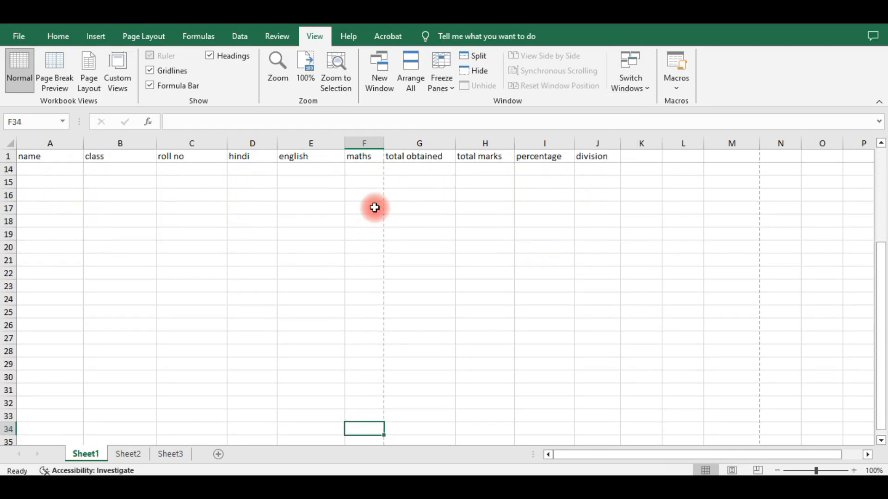
key("Up")
key("Up")
key("Up")
key("Up")
key("Up")
key("Up")
key("Up")
key("Up")
key("Up")
key("Up")
key("Up")
key("Up")
key("Up")
key("Up")
key("Up")
key("Up")
key("Up")
key("Up")
key("Up")
key("Up")
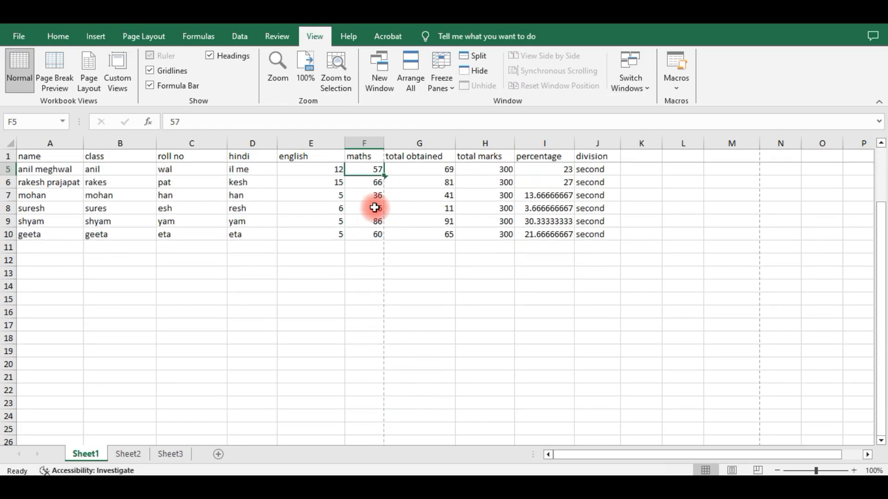
Unfreeze the top row and freeze the first column of Sheet1 instead.
left_click(447, 85)
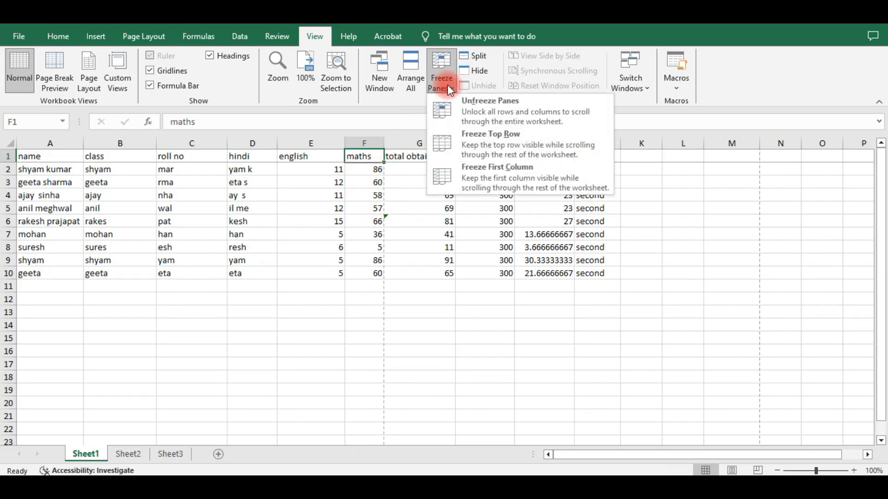
left_click(470, 108)
left_click(443, 88)
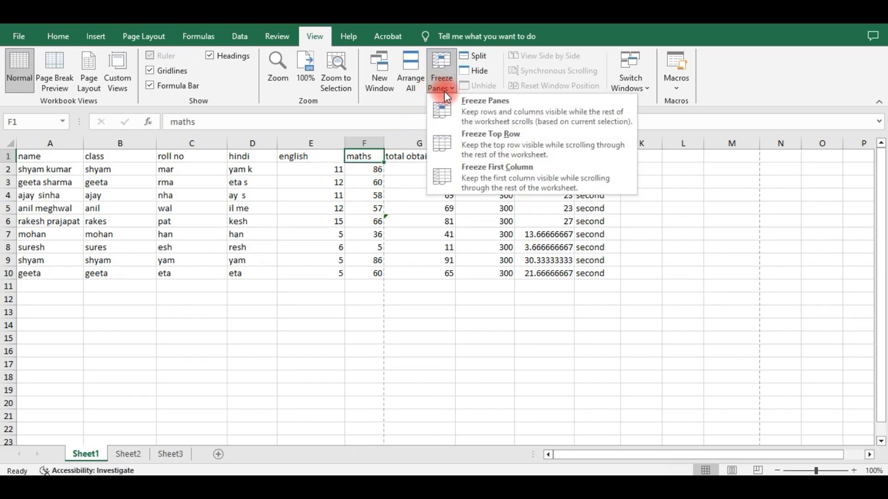
left_click(470, 173)
Move across row 5 far beyond the student table and back to examine how the frozen name column behaves.
left_click(325, 210)
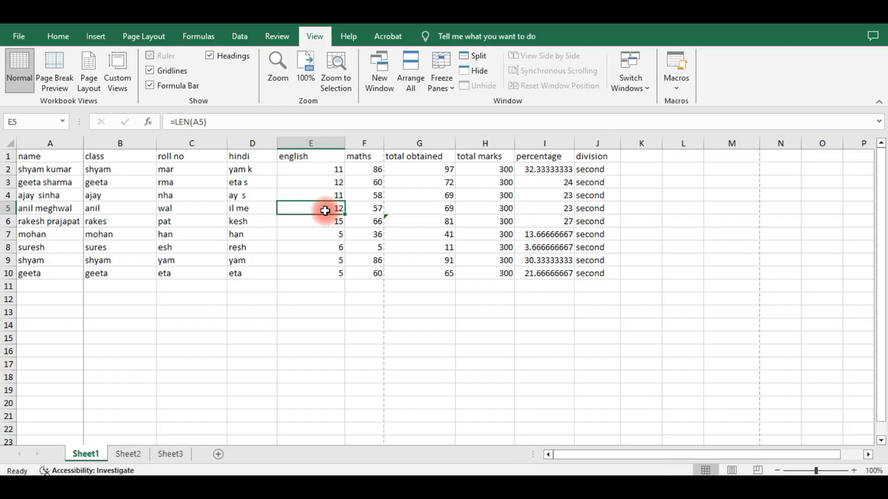
key("Right")
key("Right")
key("Right")
key("Right")
key("Right")
key("Right")
key("Right")
key("Right")
key("Right")
key("Right")
key("Right")
key("Right")
key("Right")
key("Right")
key("Right")
key("Right")
key("Right")
key("Right")
key("Right")
key("Right")
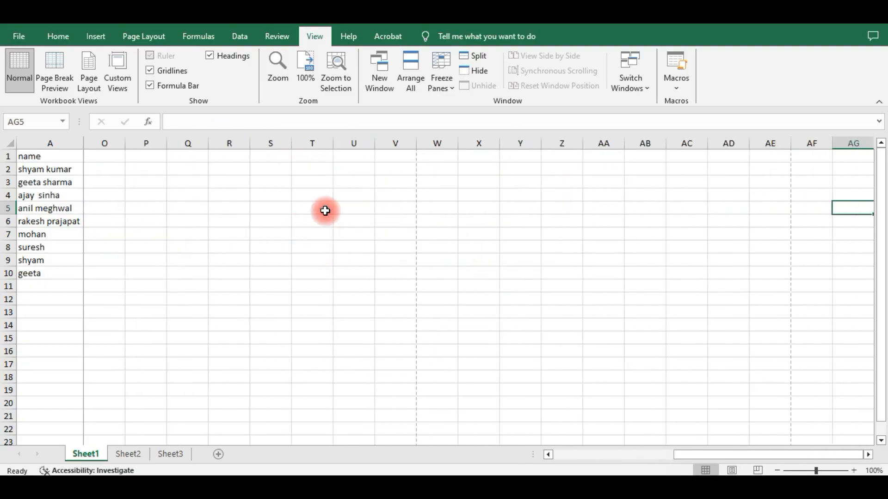
key("Left")
key("Left")
key("Left")
key("Left")
key("Left")
key("Left")
key("Left")
key("Left")
key("Left")
key("Left")
key("Left")
key("Left")
key("Left")
key("Left")
key("Left")
key("Left")
key("Left")
key("Left")
key("Left")
key("Left")
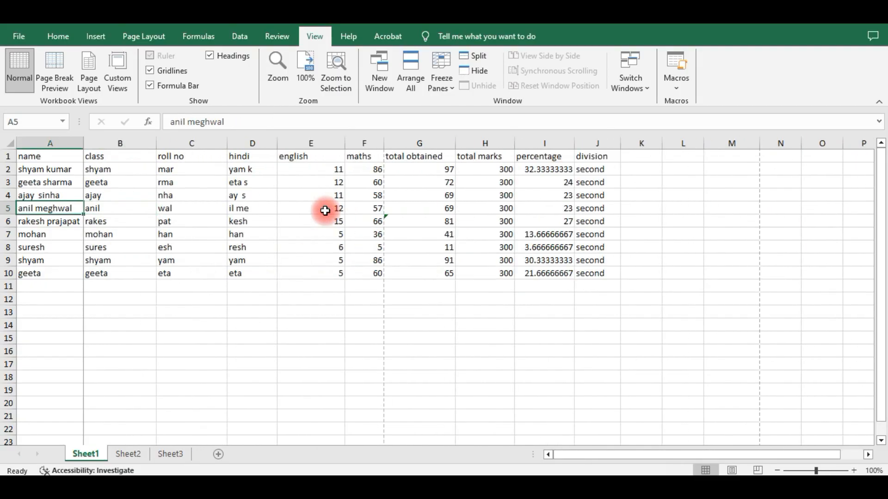
Unfreeze the first column of Sheet1.
key("Up")
key("Up")
key("Right")
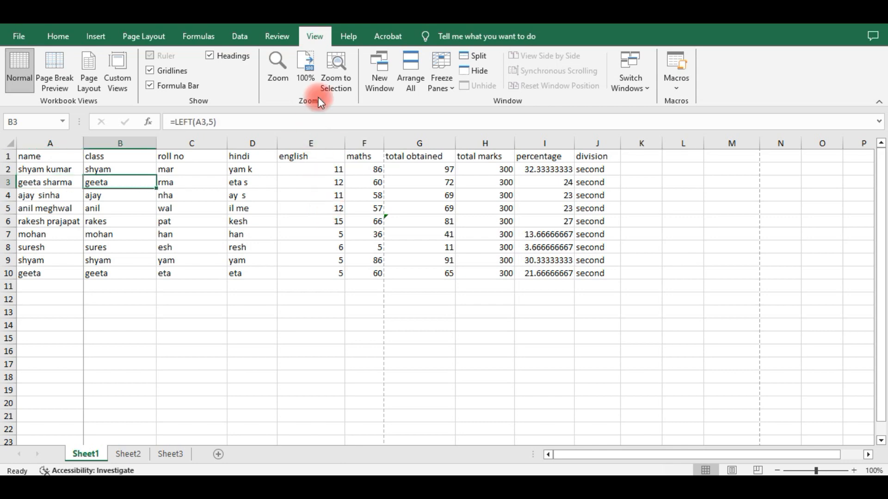
left_click(437, 87)
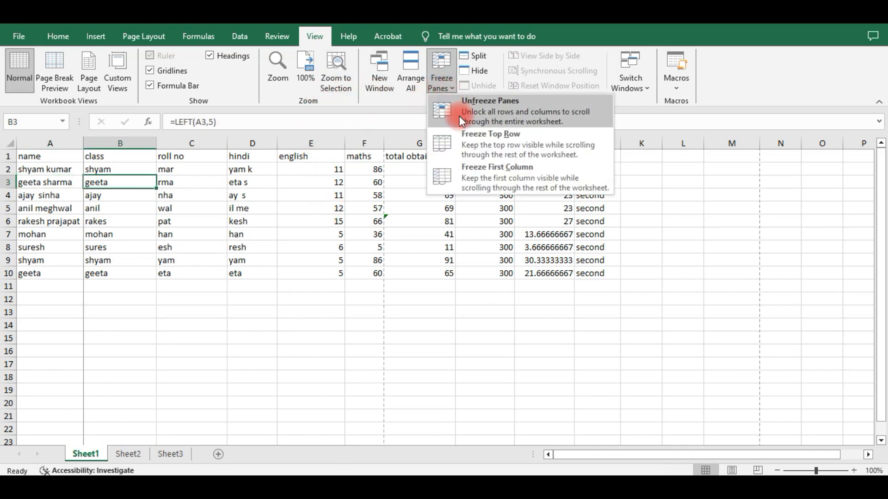
left_click(459, 116)
Freeze the top two rows of Sheet1 by applying Freeze Panes at cell A3.
left_click(149, 229)
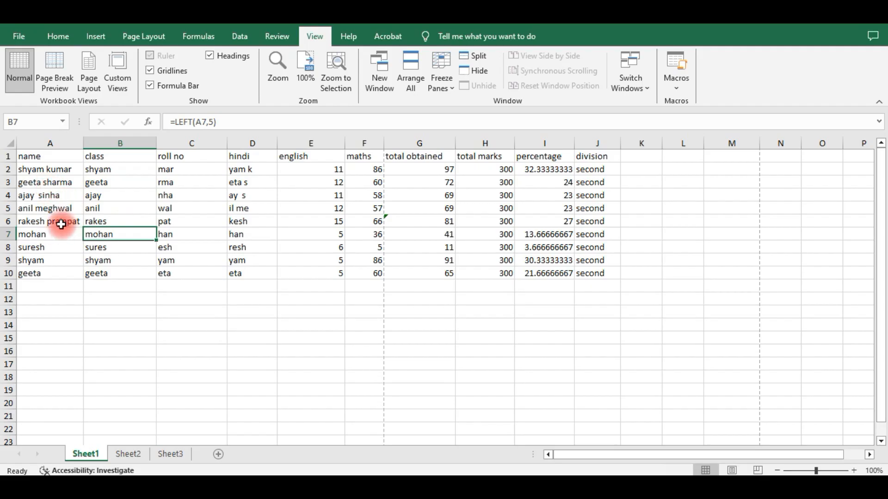
left_click(34, 183)
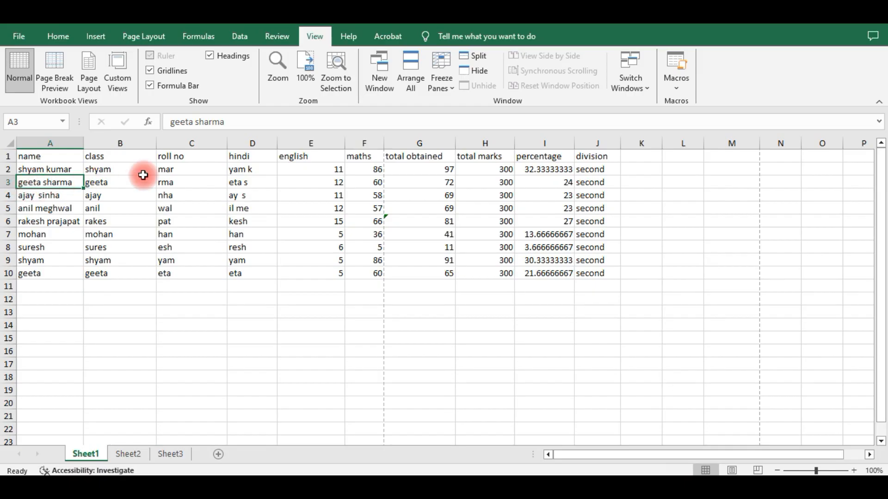
left_click(445, 86)
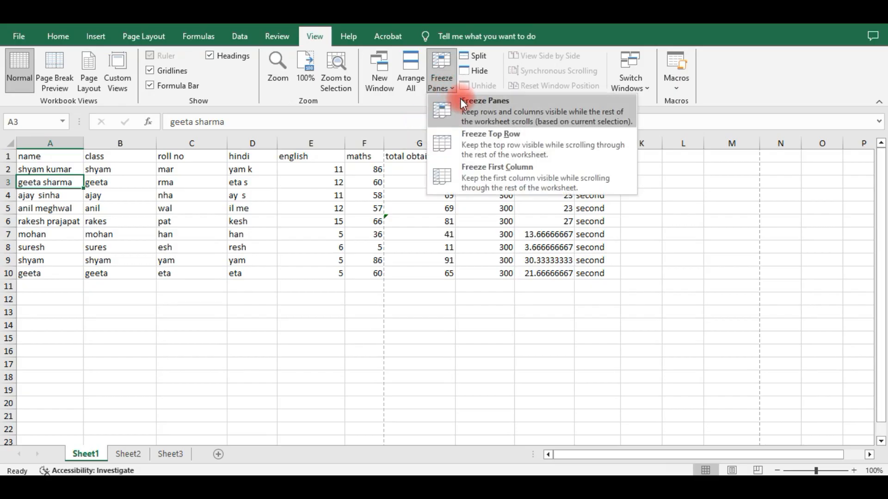
left_click(471, 104)
Move down column A well below the student table and back up to A1 to examine how the two frozen rows behave.
key("Down")
key("Down")
key("Down")
key("Down")
key("Down")
key("Down")
key("Down")
key("Down")
key("Down")
key("Down")
key("Down")
key("Down")
key("Down")
key("Down")
key("Down")
key("Down")
key("Down")
key("Down")
key("Down")
key("Down")
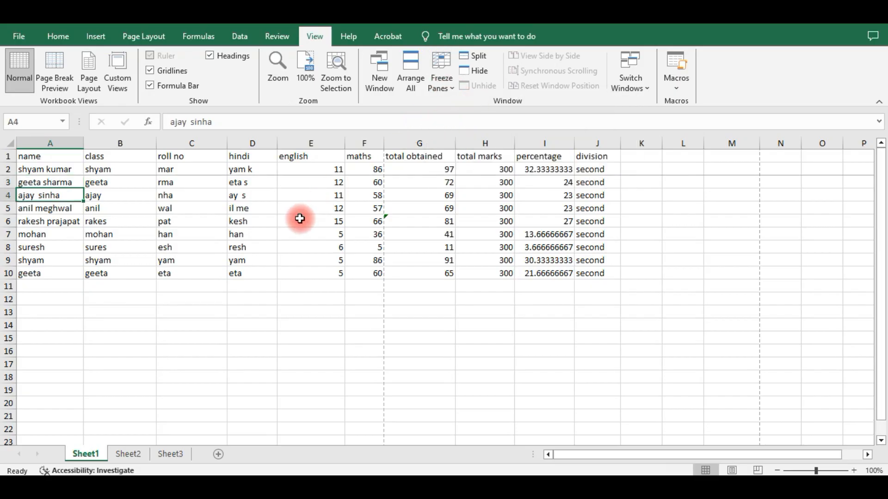
key("Up")
key("Up")
key("Up")
key("Up")
key("Up")
key("Up")
key("Up")
key("Up")
key("Up")
key("Up")
key("Up")
key("Up")
key("Up")
key("Up")
key("Up")
key("Up")
key("Up")
key("Up")
key("Up")
key("Up")
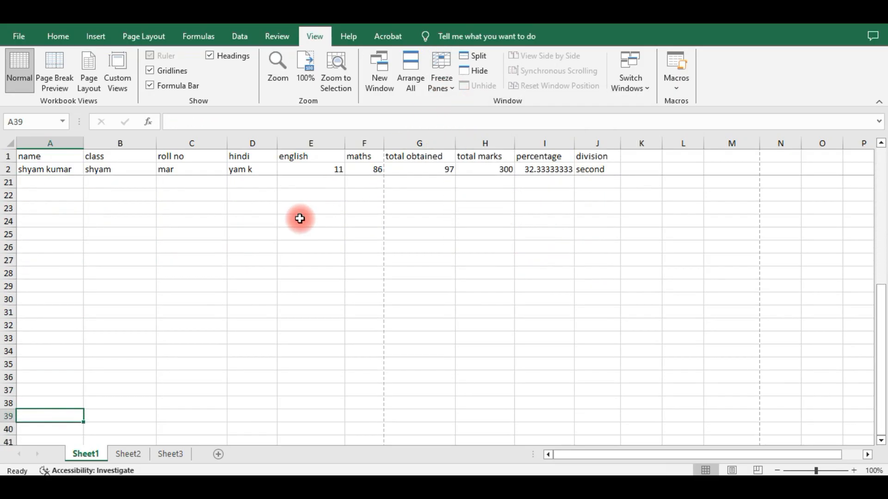
key("Up")
key("Up")
key("Up")
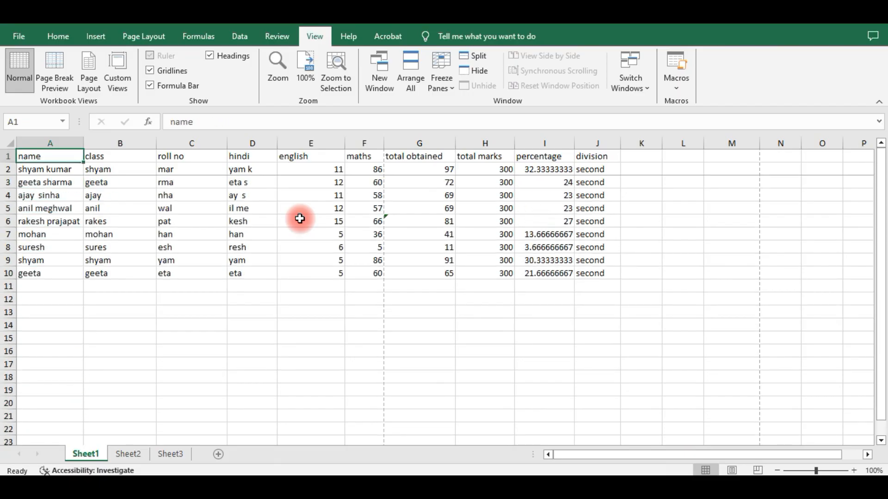
Unfreeze the top two rows of Sheet1.
key("Down")
key("Down")
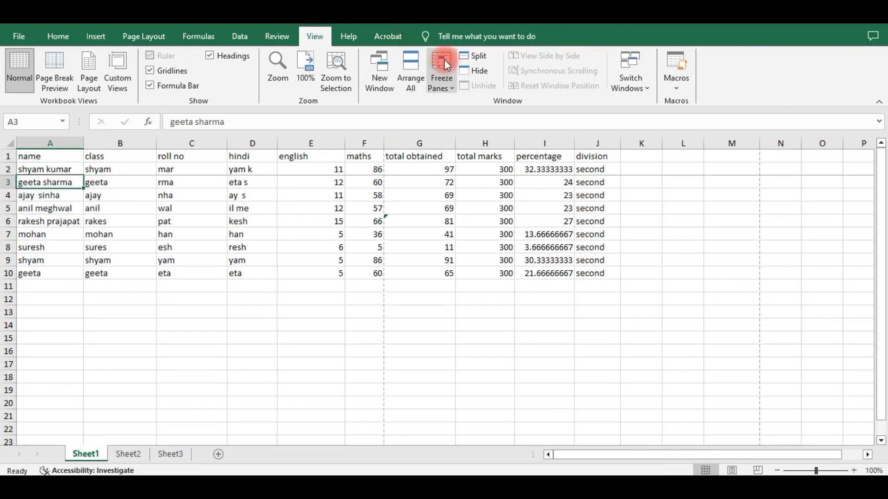
left_click(443, 78)
left_click(498, 123)
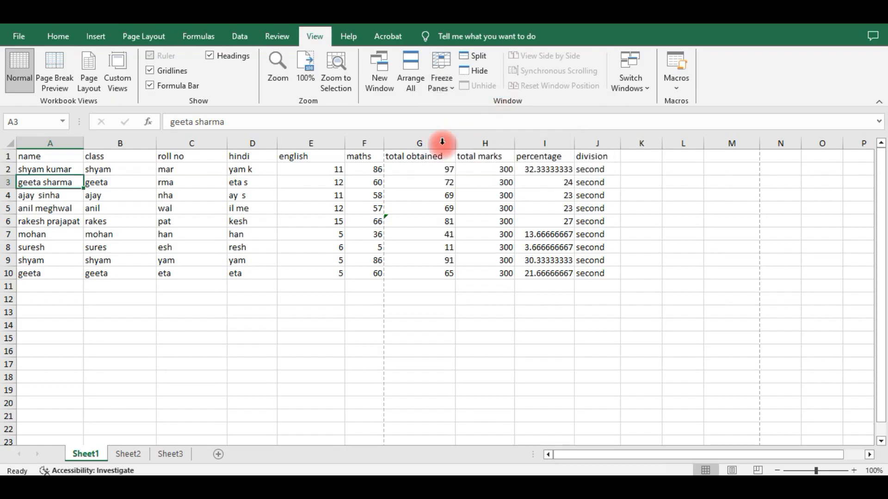
Freeze columns A and B of Sheet1 by applying Freeze Panes at cell C1.
left_click(179, 155)
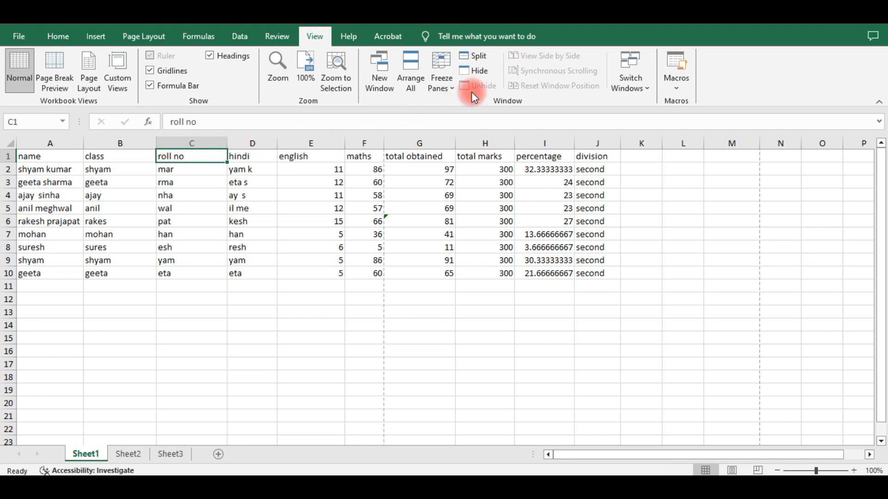
left_click(442, 89)
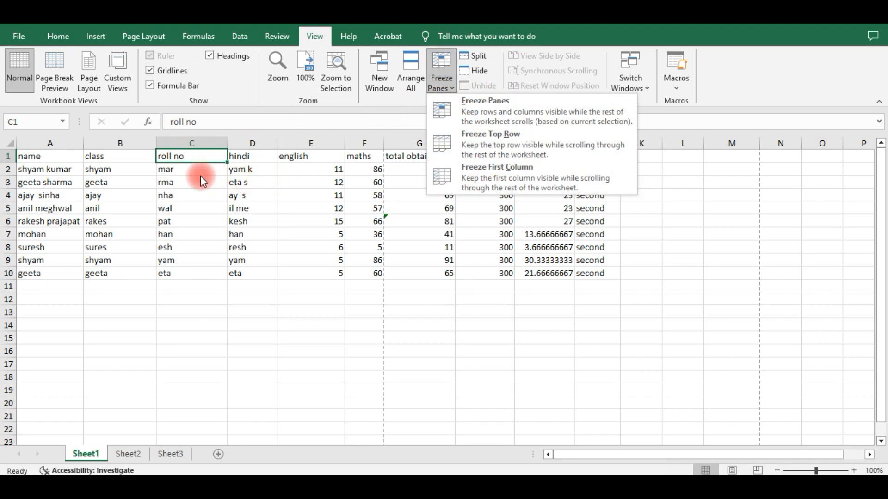
left_click(186, 154)
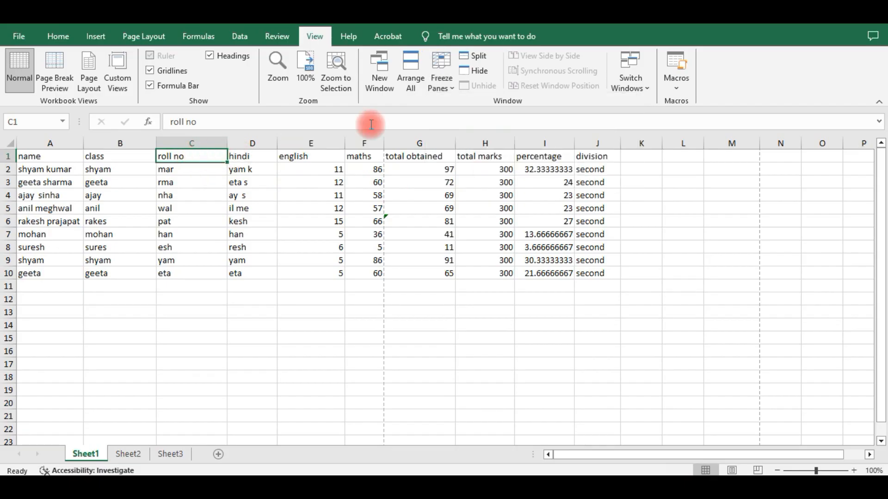
left_click(448, 82)
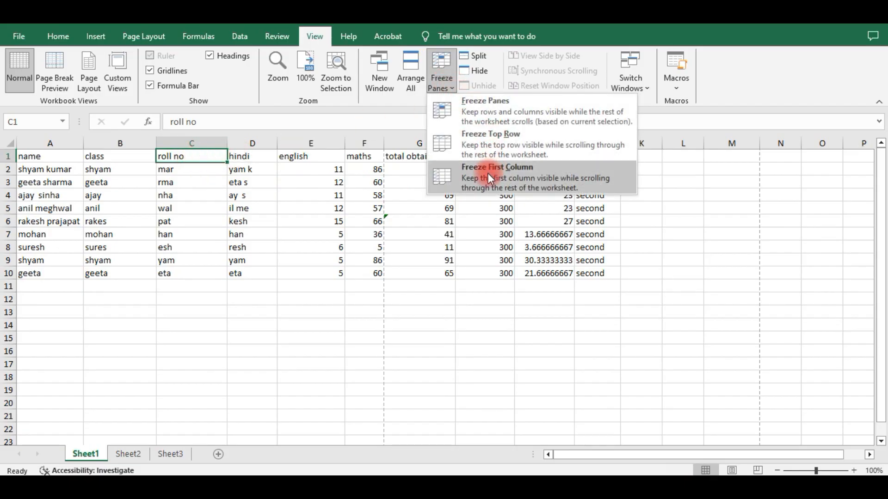
left_click(489, 111)
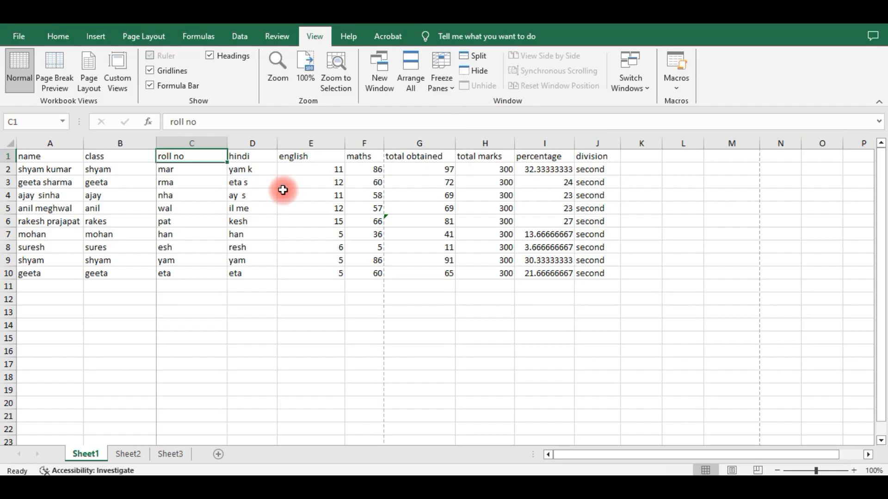
Move across row 1 far beyond the student table and back to A1 to examine how the frozen name and class columns behave.
key("Right")
key("Right")
key("Right")
key("Right")
key("Right")
key("Right")
key("Right")
key("Right")
key("Right")
key("Right")
key("Right")
key("Right")
key("Right")
key("Right")
key("Right")
key("Right")
key("Right")
key("Right")
key("Right")
key("Right")
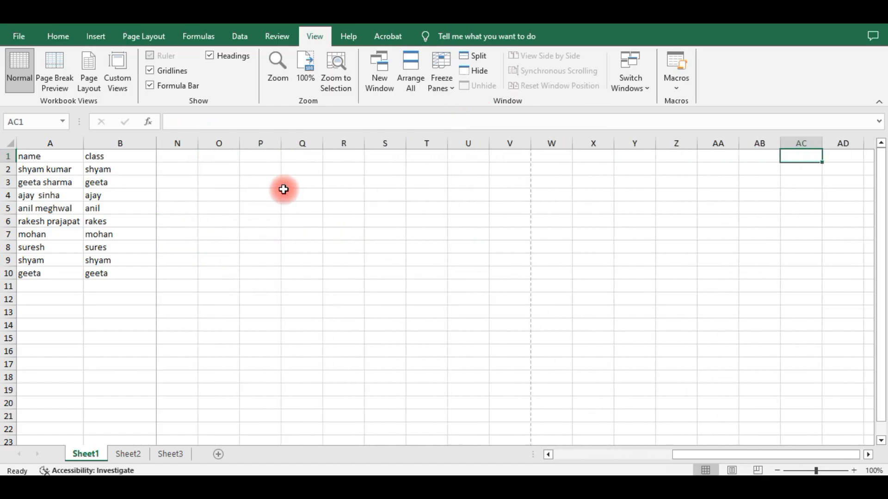
key("Left")
key("Left")
key("Left")
key("Left")
key("Left")
key("Left")
key("Left")
key("Left")
key("Left")
key("Left")
key("Left")
key("Left")
key("Left")
key("Left")
key("Left")
key("Left")
key("Left")
key("Left")
key("Left")
key("Left")
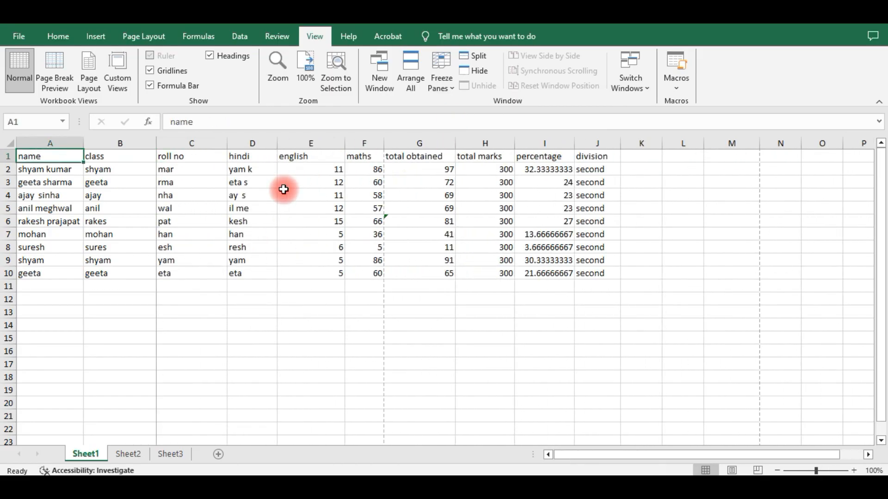
Unfreeze columns A and B of Sheet1.
left_click(203, 158)
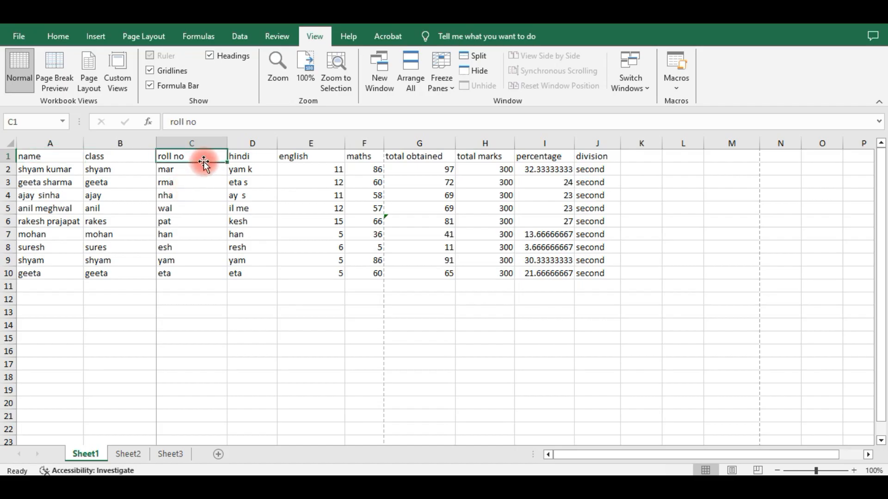
left_click(434, 93)
left_click(461, 105)
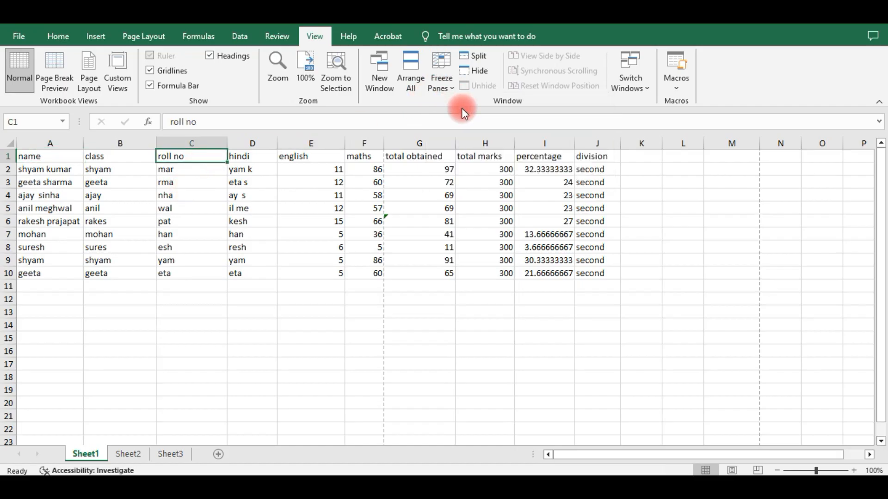
Freeze rows 1 to 5 together with columns A and B by applying Freeze Panes at cell C6.
left_click(180, 226)
left_click(440, 86)
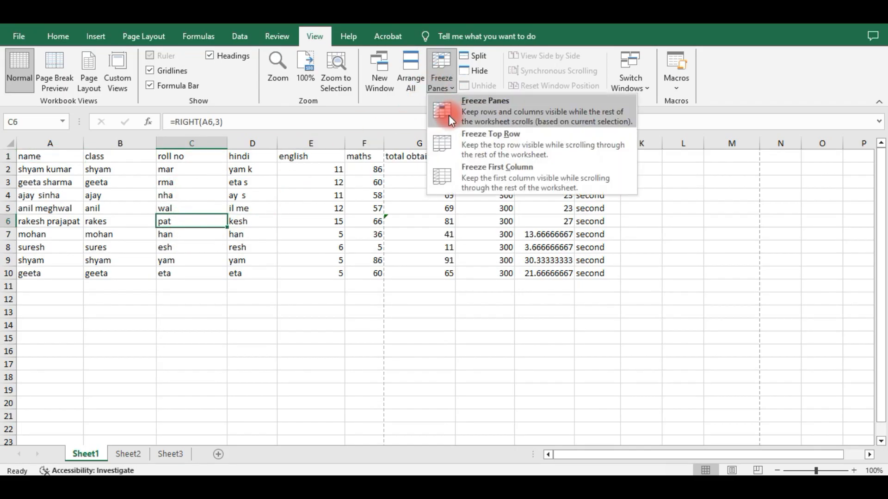
left_click(449, 116)
Move down column C well below the student table and back to C1 to examine how frozen rows 1 to 5 behave.
key("Down")
key("Down")
key("Down")
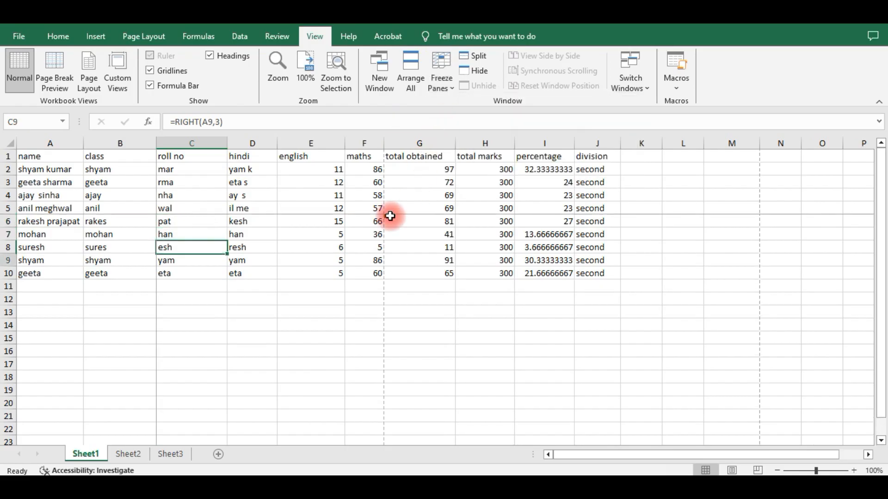
key("Down")
key("Down")
key("Down")
key("Down")
key("Down")
key("Down")
key("Down")
key("Down")
key("Down")
key("Down")
key("Down")
key("Down")
key("Down")
key("Down")
key("Down")
key("Down")
key("Down")
key("Down")
key("Down")
key("Down")
key("Up")
key("Up")
key("Up")
key("Up")
key("Up")
key("Up")
key("Up")
key("Up")
key("Up")
key("Up")
key("Up")
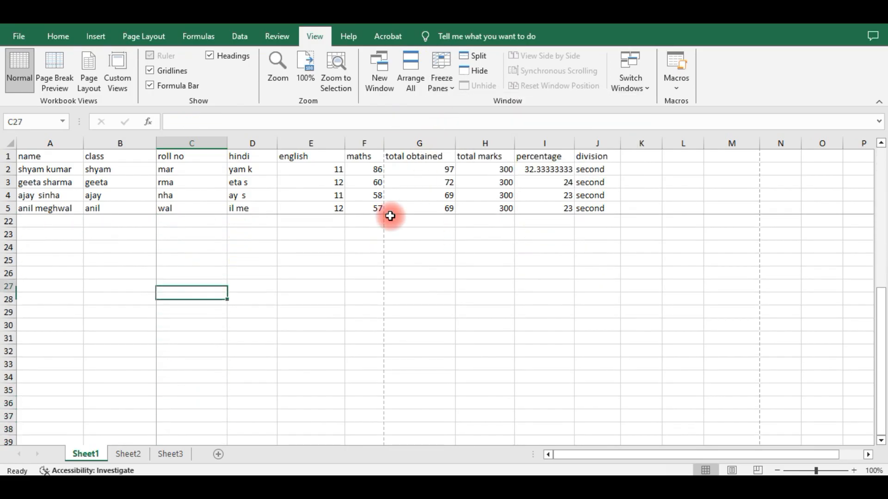
key("Up")
key("Up")
key("Up")
key("Up")
key("Up")
key("Up")
key("Up")
key("Up")
key("Up")
key("Up")
key("Up")
key("Up")
key("Up")
key("Up")
key("Up")
key("Up")
key("Up")
key("Up")
key("Up")
key("Up")
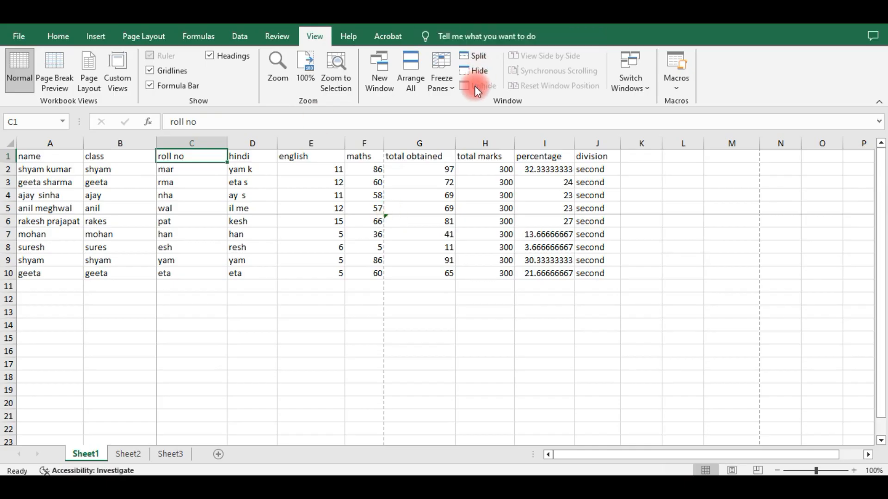
Unfreeze rows 1 to 5 and columns A and B of Sheet1.
left_click(442, 81)
left_click(462, 107)
Split Sheet1 into panes at cell B4, examine them by moving to A1, and remove the split.
left_click(116, 195)
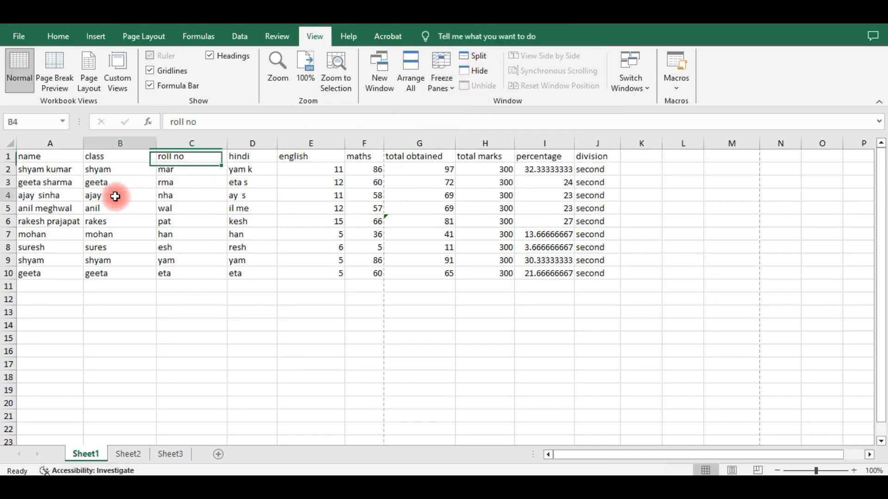
left_click(479, 61)
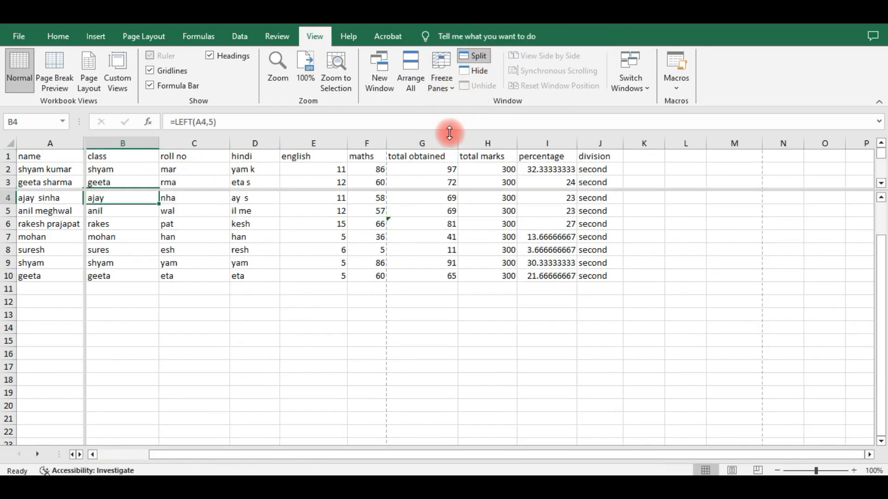
key("Left")
key("Up")
key("Up")
key("Up")
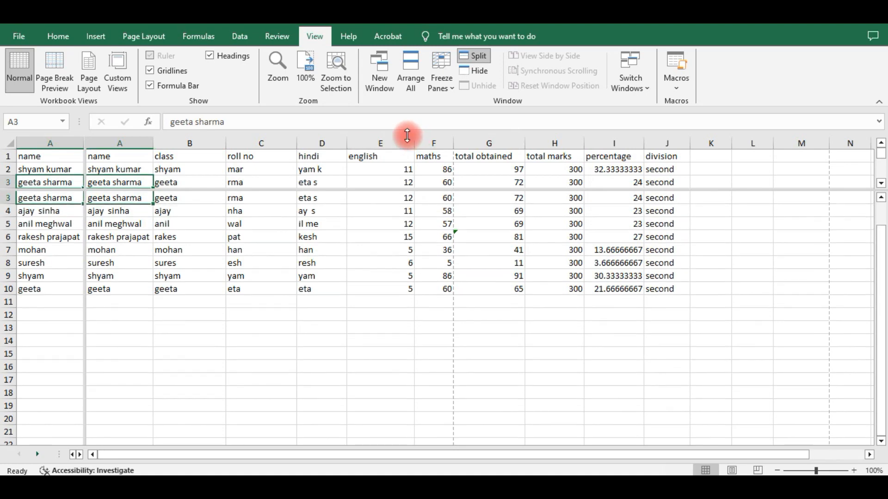
left_click(479, 56)
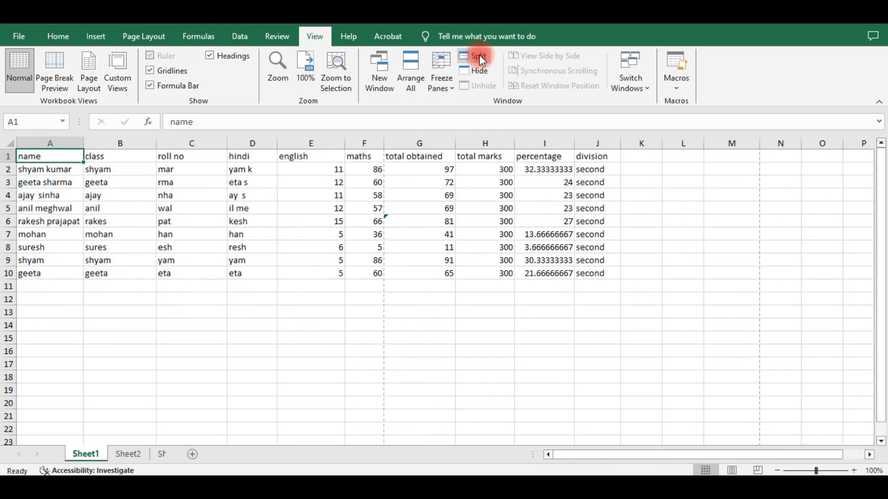
left_click(297, 220)
Switch among Sheet2, Sheet3 and Sheet1 to look over the workbook's sheets, ending on Sheet1.
left_click(131, 454)
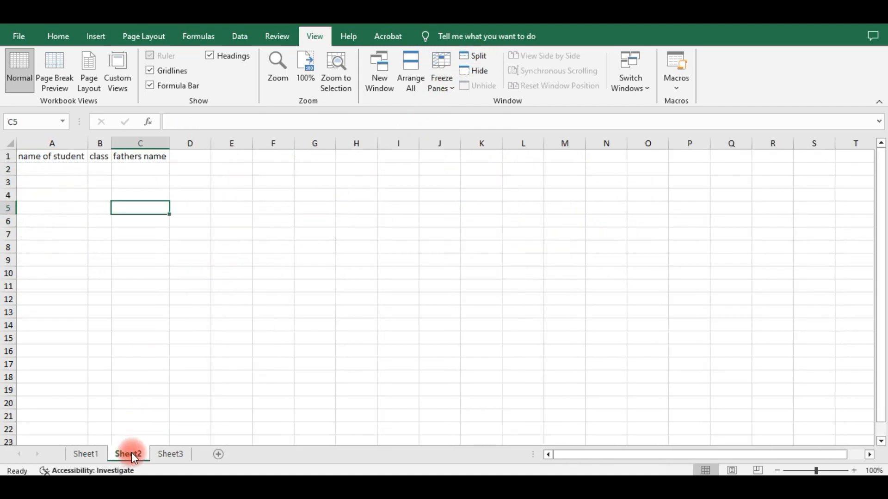
left_click(153, 454)
left_click(85, 454)
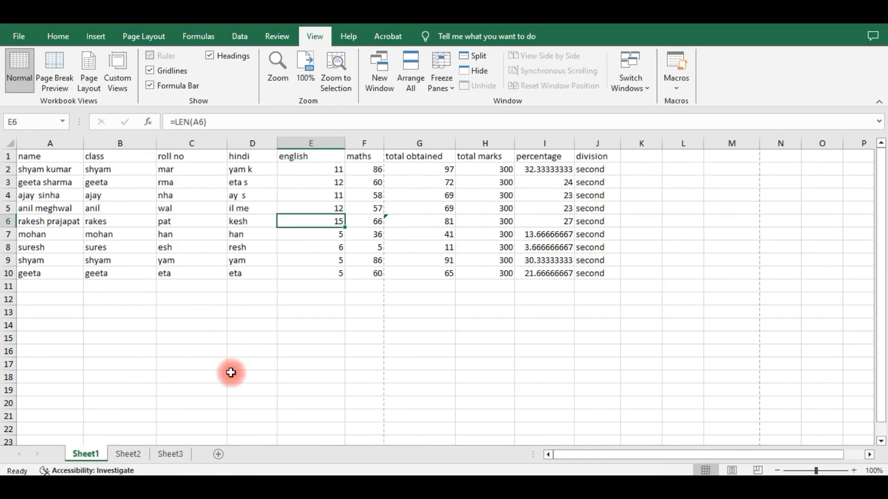
left_click(171, 453)
left_click(128, 454)
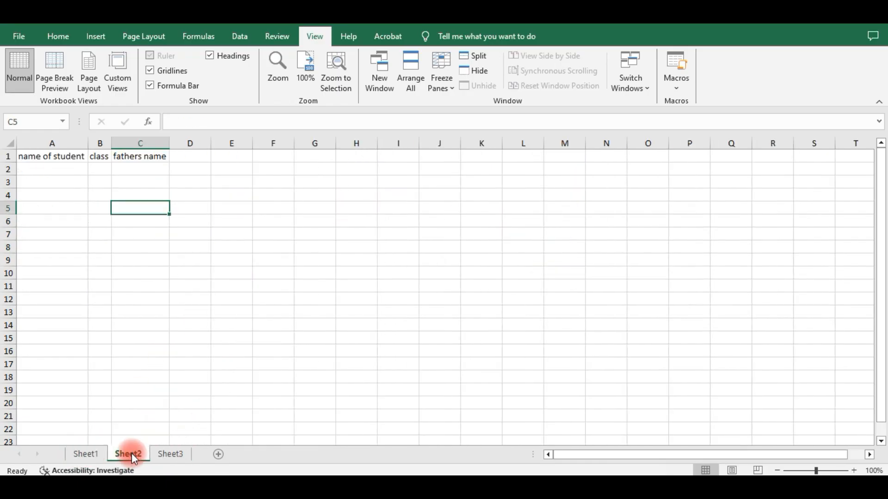
left_click(85, 454)
Enter the formula =AVERAGE(E6:G10) in cell G13 of Sheet1.
left_click(432, 335)
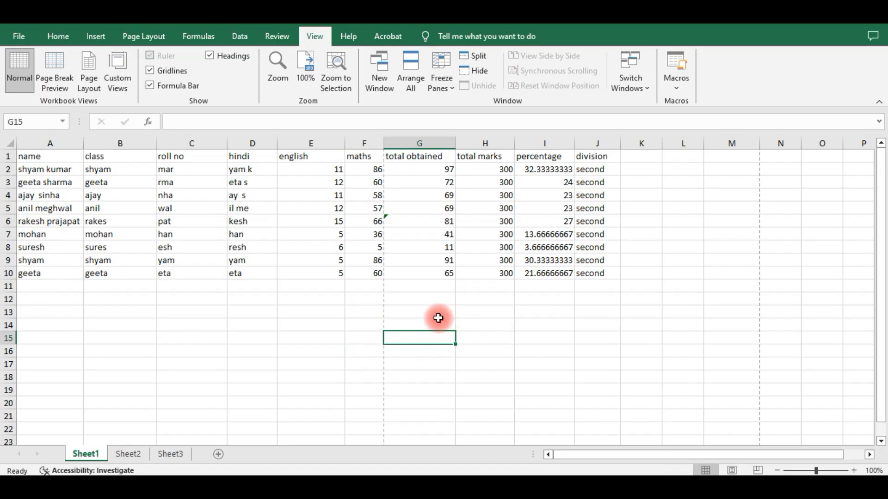
left_click(438, 314)
type("=a")
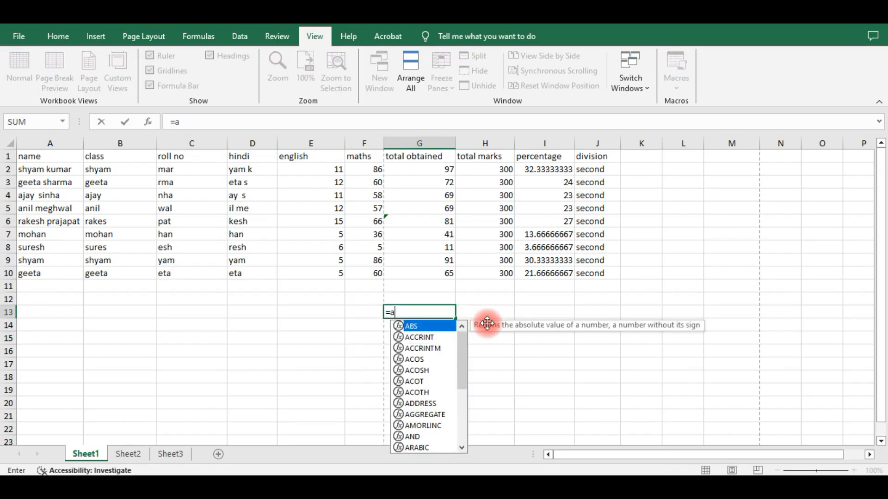
type("verage")
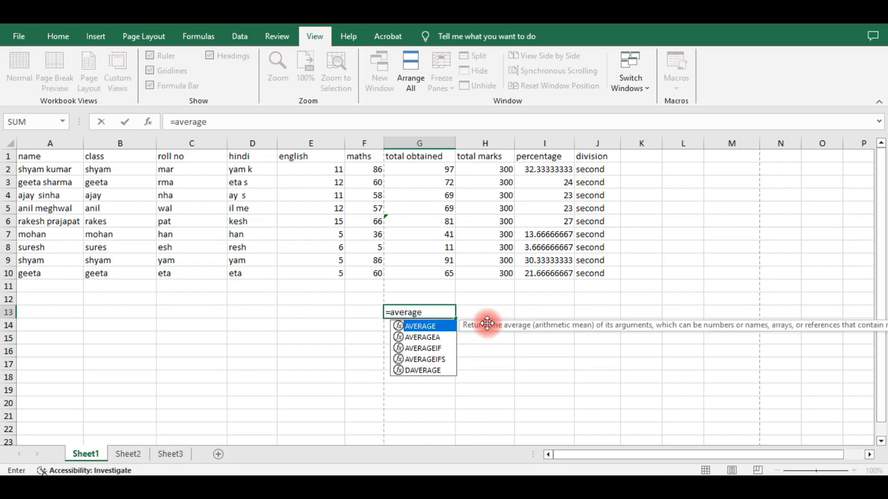
type("(")
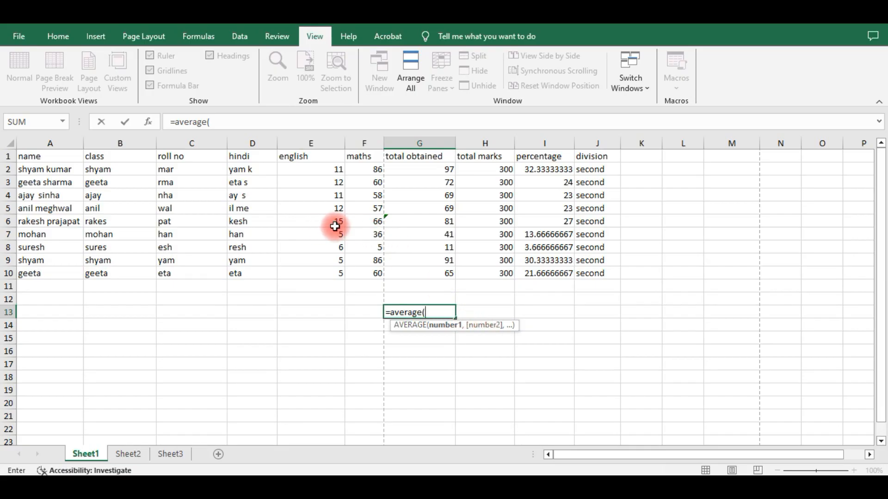
left_click_drag(335, 224, 448, 277)
key("Return")
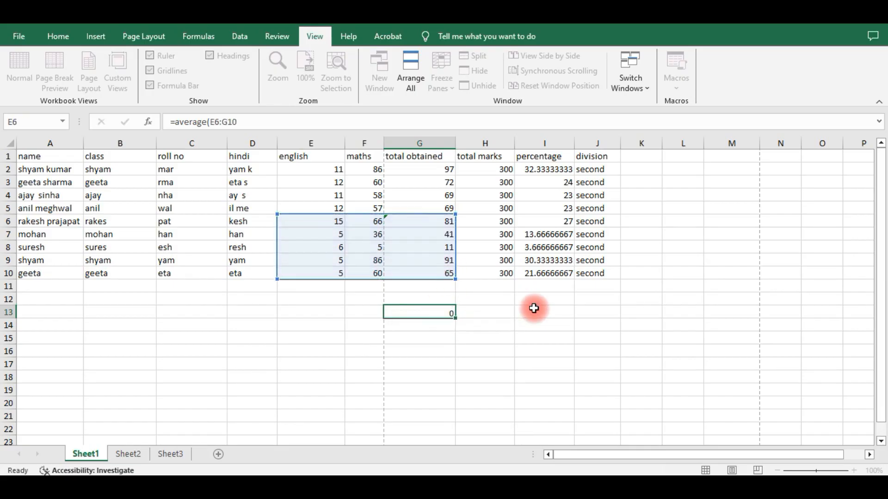
Clear the average formula from cell G13.
left_click(429, 313)
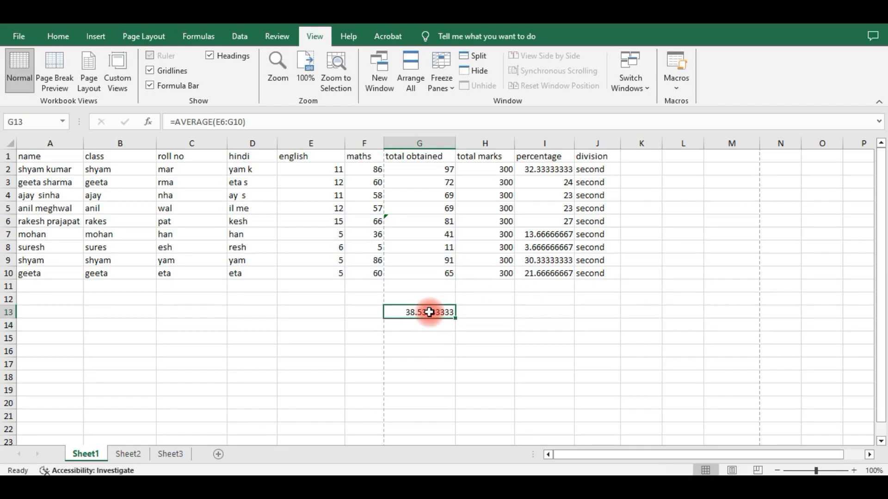
key("Delete")
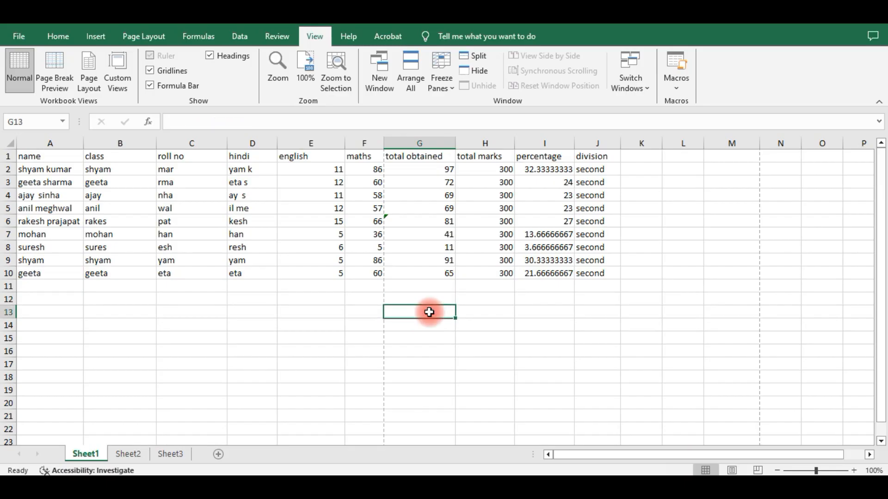